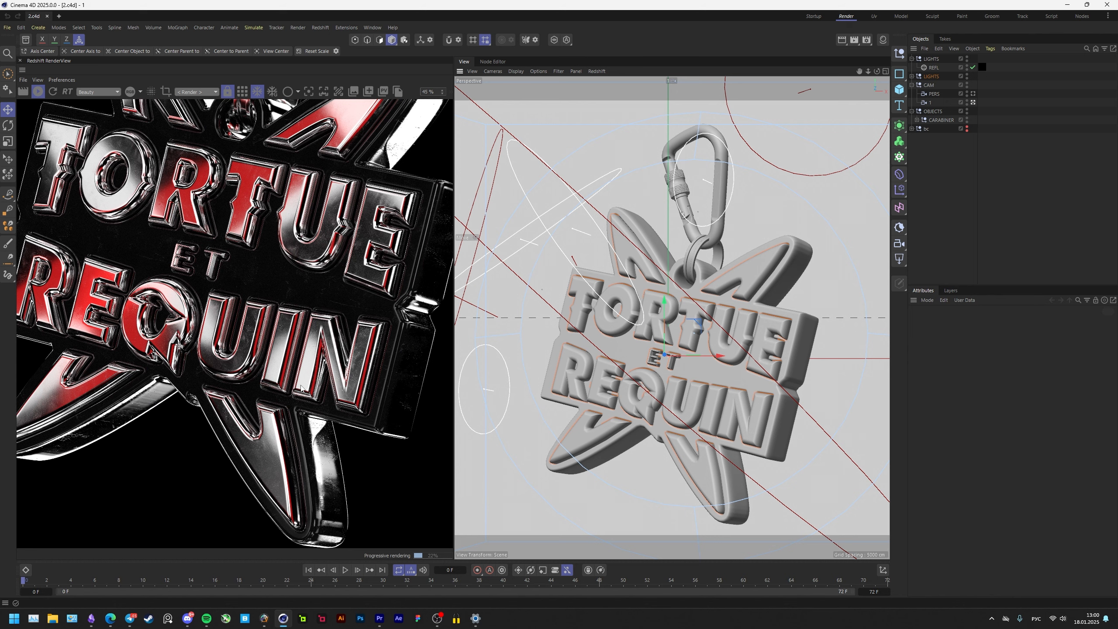
pyautogui.moveTo(183, 314); pyautogui.dragTo(226, 362, button='middle')
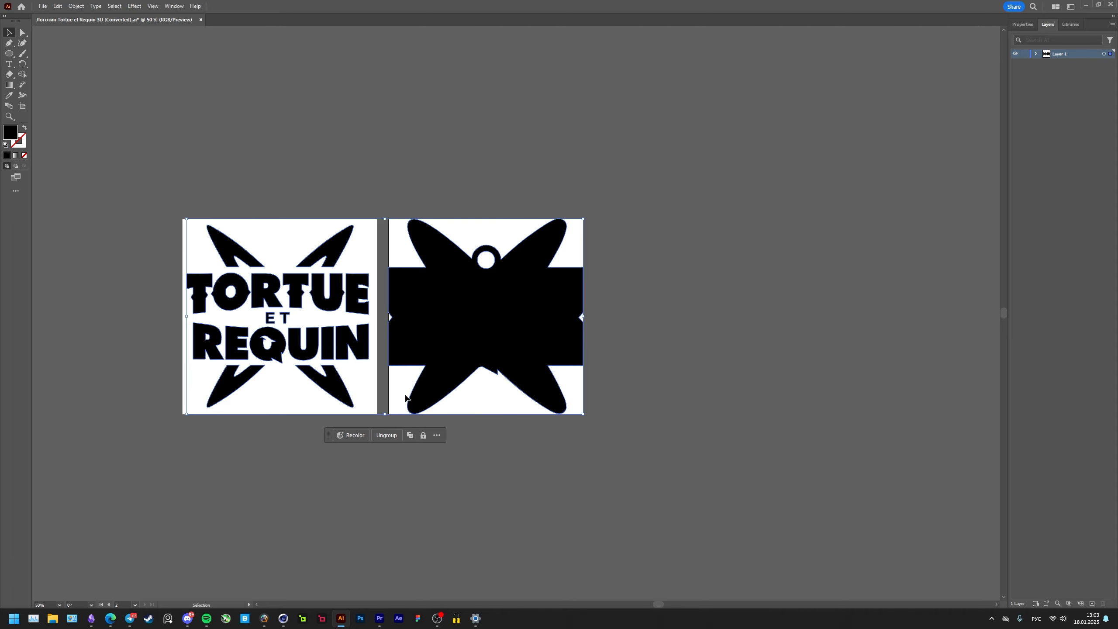
# Clear the selection on the logo and backplate artwork in Illustrator and start saving the document under Save As.
pyautogui.keyDown('ctrl'); pyautogui.hscroll(-1, 409, 391); pyautogui.keyUp('ctrl')
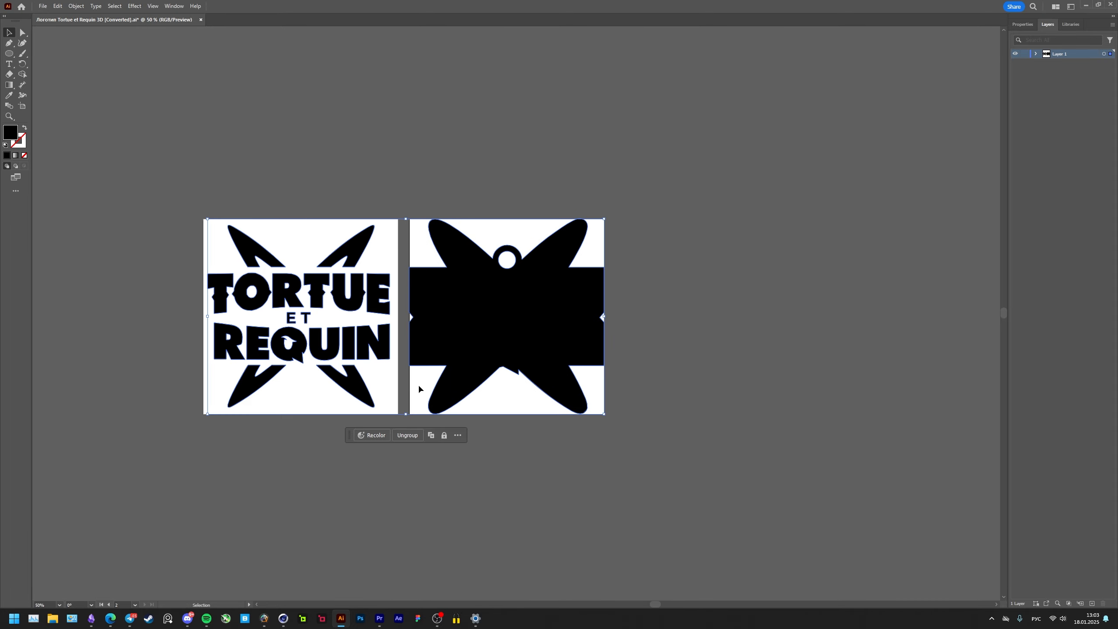
pyautogui.keyDown('alt'); pyautogui.scroll(1, 408, 388); pyautogui.keyUp('alt')
pyautogui.keyDown('alt'); pyautogui.scroll(1, 409, 389); pyautogui.keyUp('alt')
pyautogui.keyDown('alt'); pyautogui.scroll(-1, 474, 491); pyautogui.keyUp('alt')
pyautogui.click(481, 180)
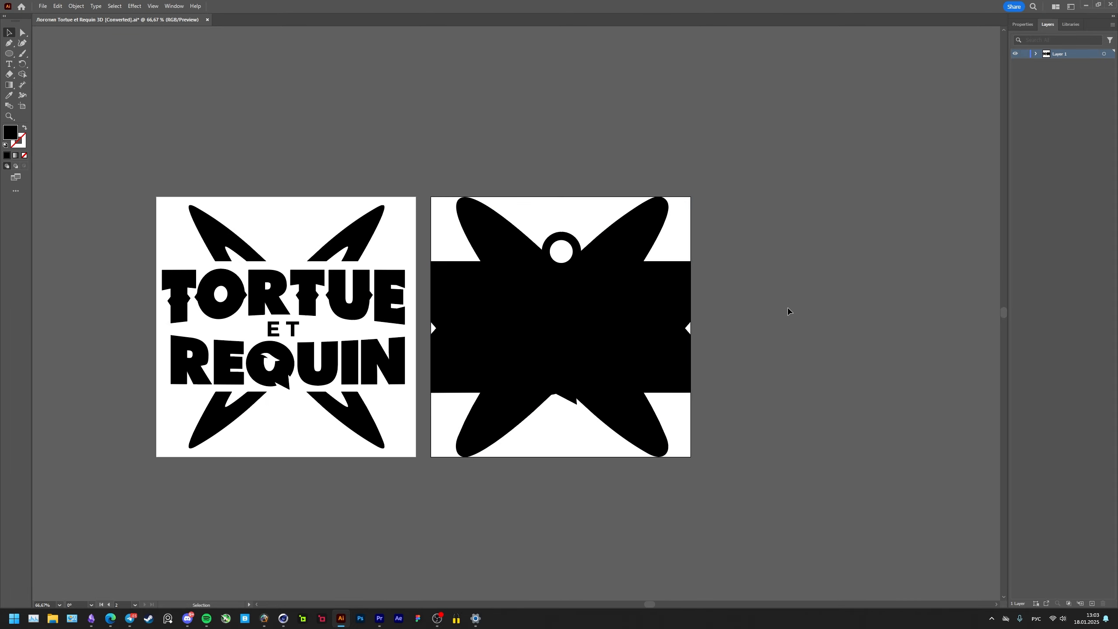
pyautogui.click(43, 5)
pyautogui.click(79, 97)
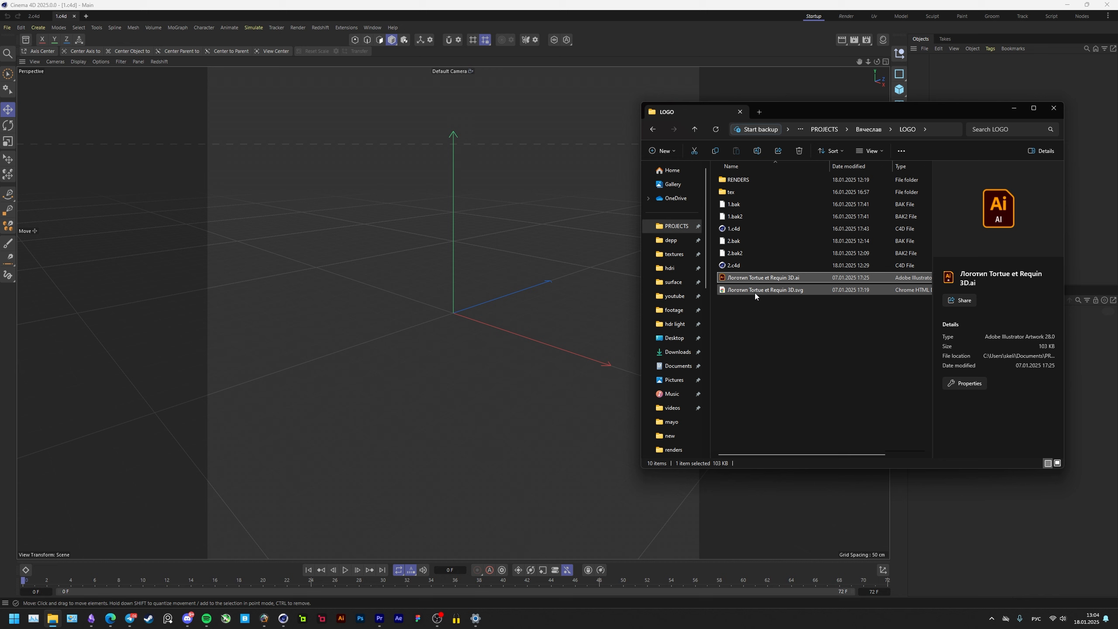
# Import the Illustrator file "Логотип Tortue et Requin 3D.ai" into the Cinema 4D scene and accept the import settings.
pyautogui.moveTo(753, 279); pyautogui.dragTo(479, 344)
pyautogui.click(550, 452)
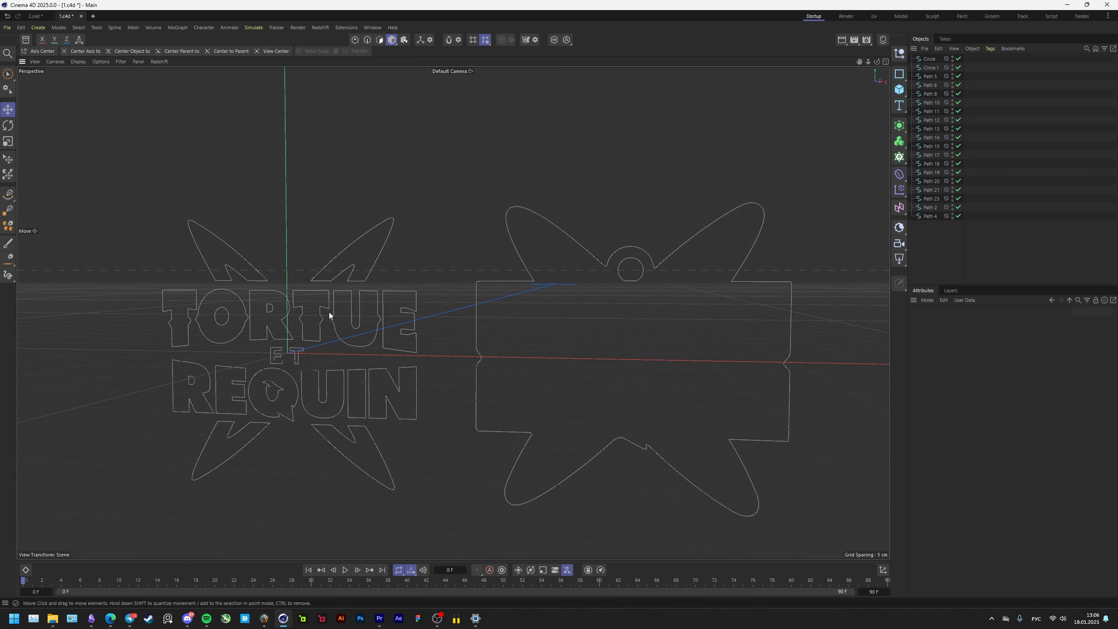
# Group all the logo's letter and blade splines, from Path 5 to Path 4, under one null.
pyautogui.scroll(8, 303, 348)
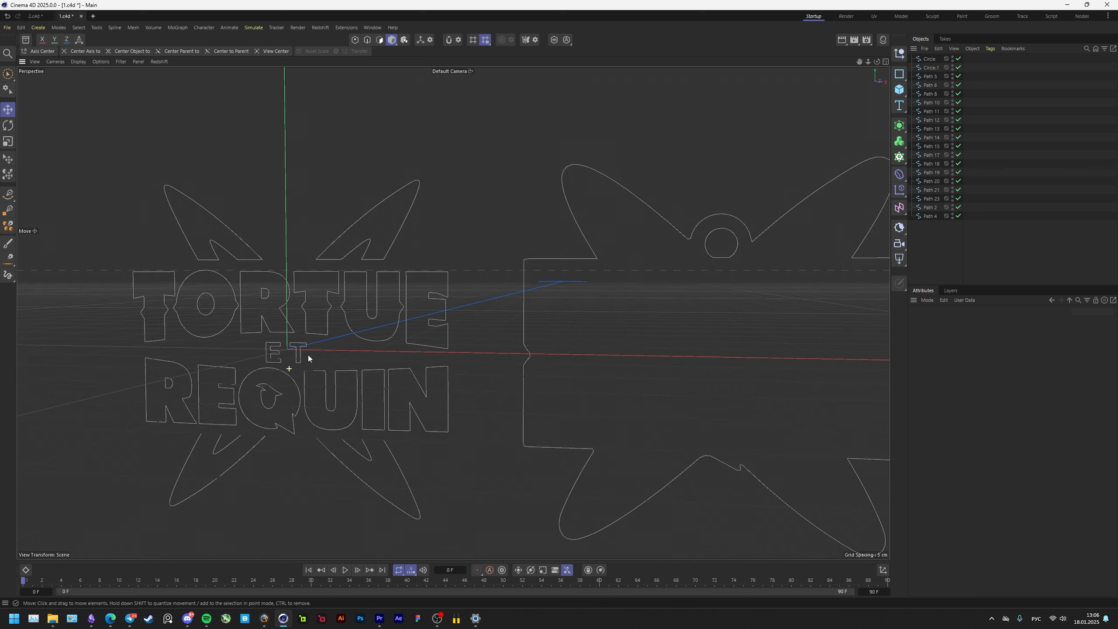
pyautogui.scroll(-5, 264, 329)
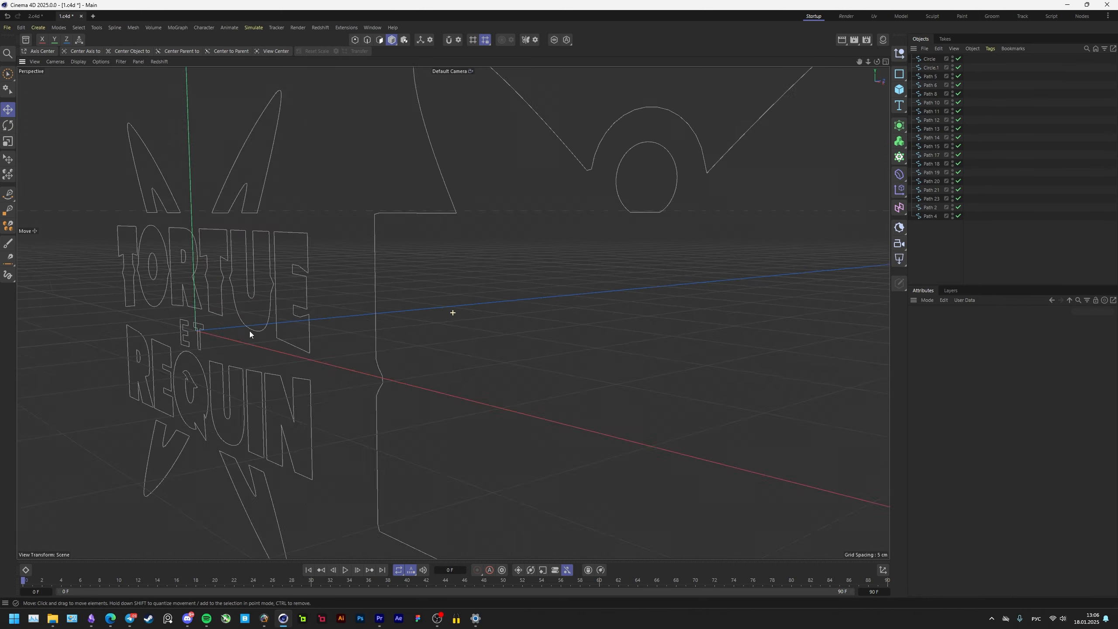
pyautogui.scroll(6, 270, 332)
pyautogui.keyDown('alt'); pyautogui.moveTo(233, 353); pyautogui.dragTo(344, 330, button='middle'); pyautogui.keyUp('alt')
pyautogui.keyDown('alt'); pyautogui.moveTo(286, 302); pyautogui.dragTo(391, 240); pyautogui.keyUp('alt')
pyautogui.click(345, 324)
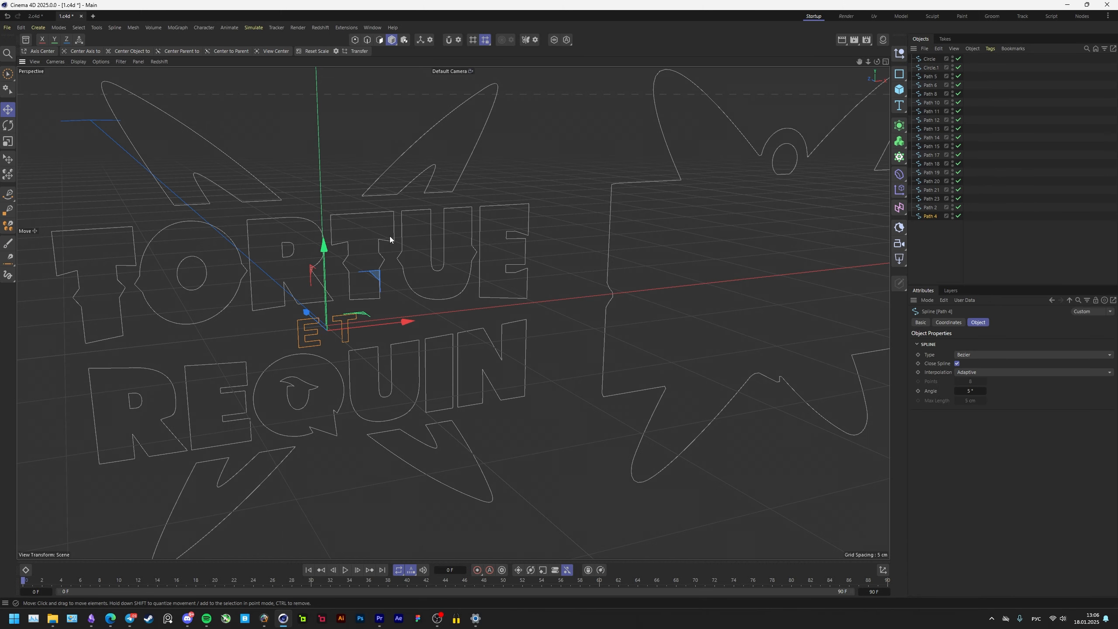
pyautogui.keyDown('shift'); pyautogui.click(386, 261); pyautogui.keyUp('shift')
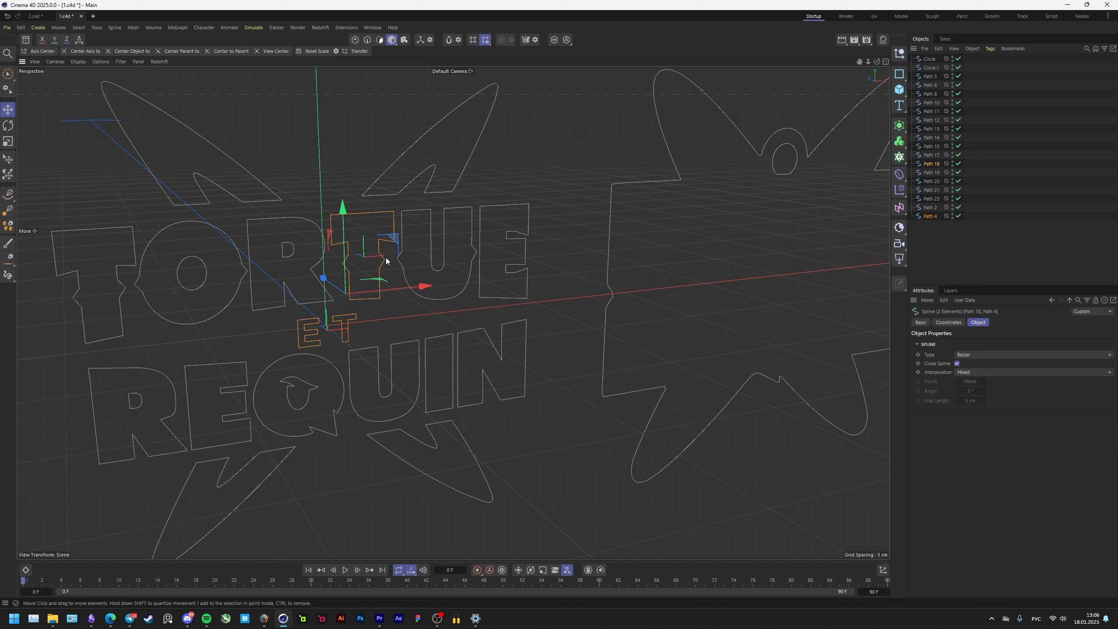
pyautogui.click(934, 215)
pyautogui.keyDown('shift'); pyautogui.click(929, 76); pyautogui.keyUp('shift')
pyautogui.keyDown('alt'); pyautogui.moveTo(429, 282); pyautogui.dragTo(480, 251); pyautogui.keyUp('alt')
pyautogui.hotkey('alt', 'g')
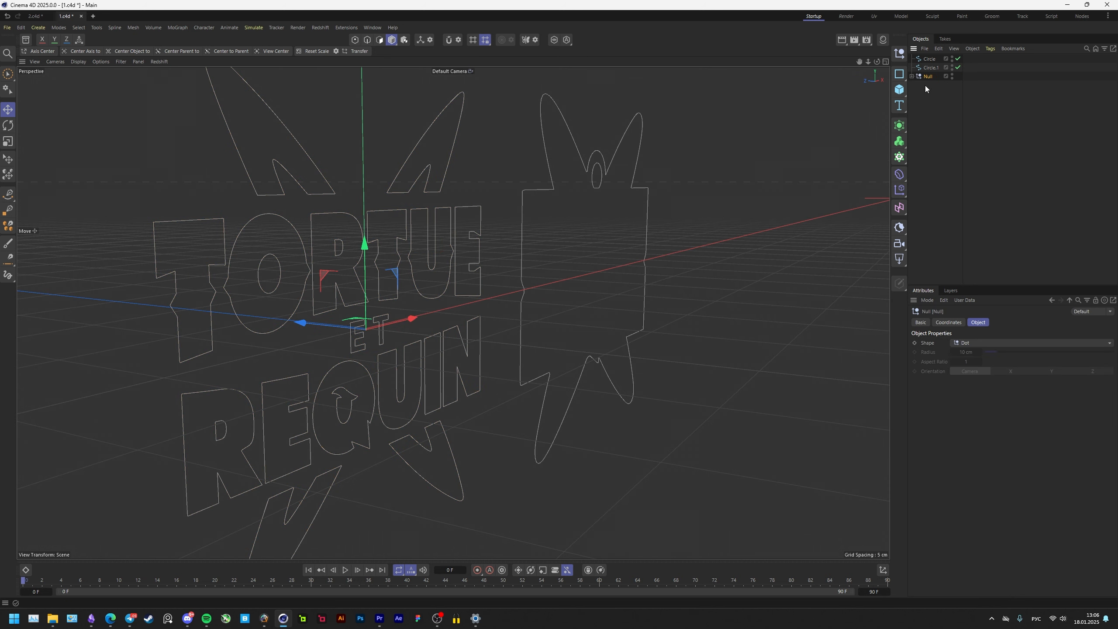
# Rename the null holding the path splines to LOGO.
pyautogui.doubleClick(927, 77)
pyautogui.write('ДЩ')
pyautogui.press('BackSpace')
pyautogui.press('BackSpace')
pyautogui.hotkey('alt', 'shift')
pyautogui.write('lOGO')
pyautogui.press('Return')
# Group the Circle and Circle.1 splines under a null and name it BACKPLATE.
pyautogui.click(930, 68)
pyautogui.keyDown('shift'); pyautogui.click(933, 60); pyautogui.keyUp('shift')
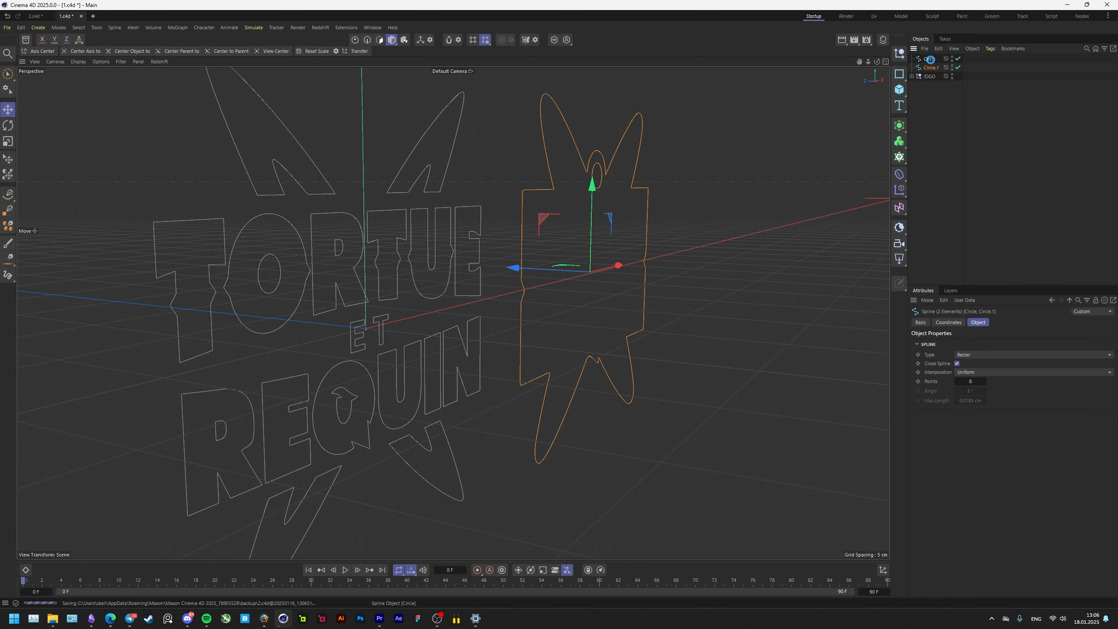
pyautogui.hotkey('alt', 'g')
pyautogui.doubleClick(932, 60)
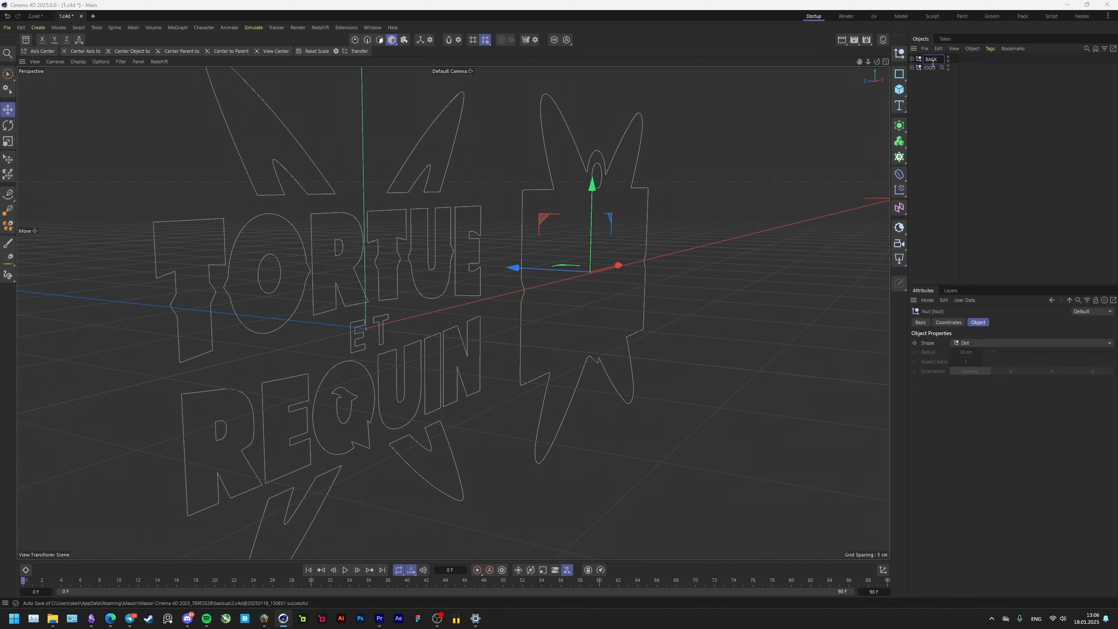
pyautogui.write('BACKPLATE')
pyautogui.press('Return')
# Select every point of all the LOGO path splines and flatten them along the Z axis with the Scale tool.
pyautogui.keyDown('alt'); pyautogui.moveTo(801, 195); pyautogui.dragTo(352, 319); pyautogui.keyUp('alt')
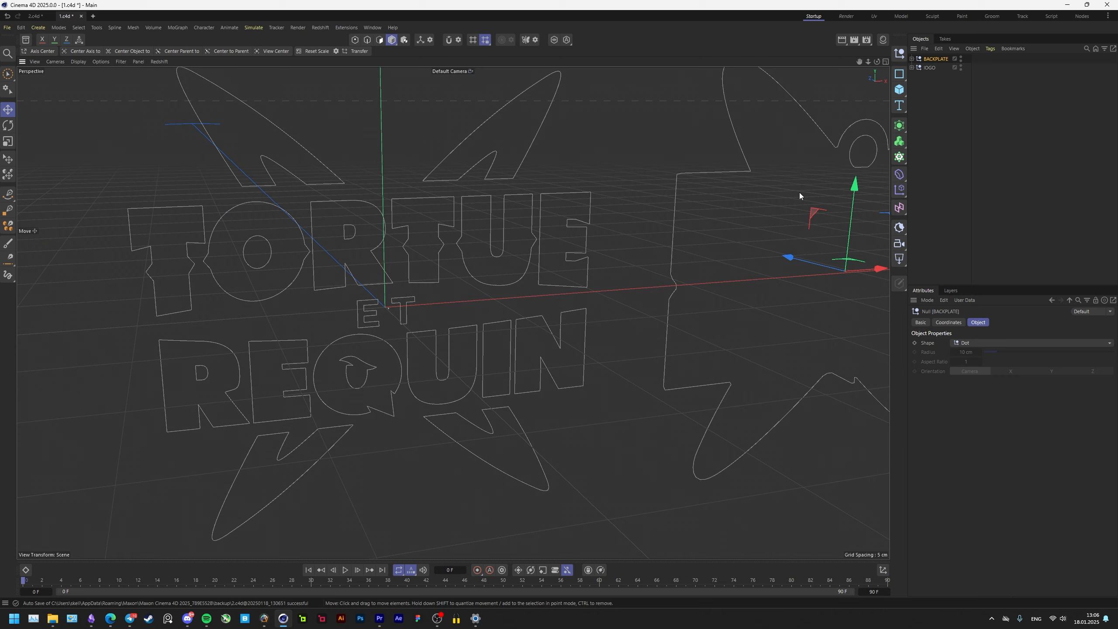
pyautogui.click(911, 68)
pyautogui.click(935, 76)
pyautogui.keyDown('shift'); pyautogui.click(933, 215); pyautogui.keyUp('shift')
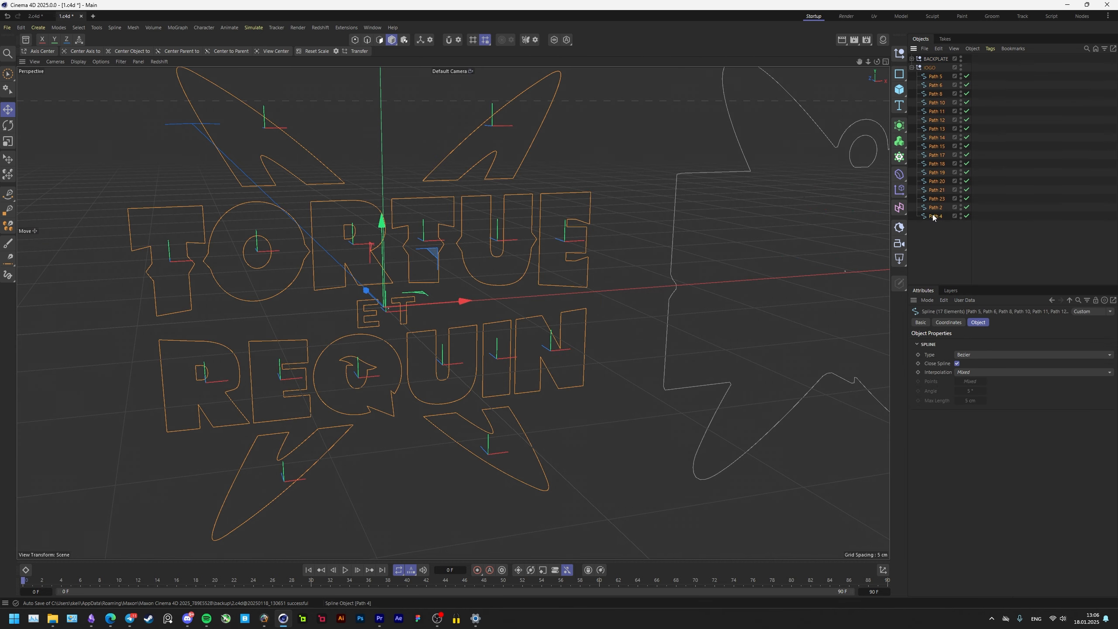
pyautogui.keyDown('alt'); pyautogui.moveTo(383, 324); pyautogui.dragTo(520, 301); pyautogui.keyUp('alt')
pyautogui.click(355, 41)
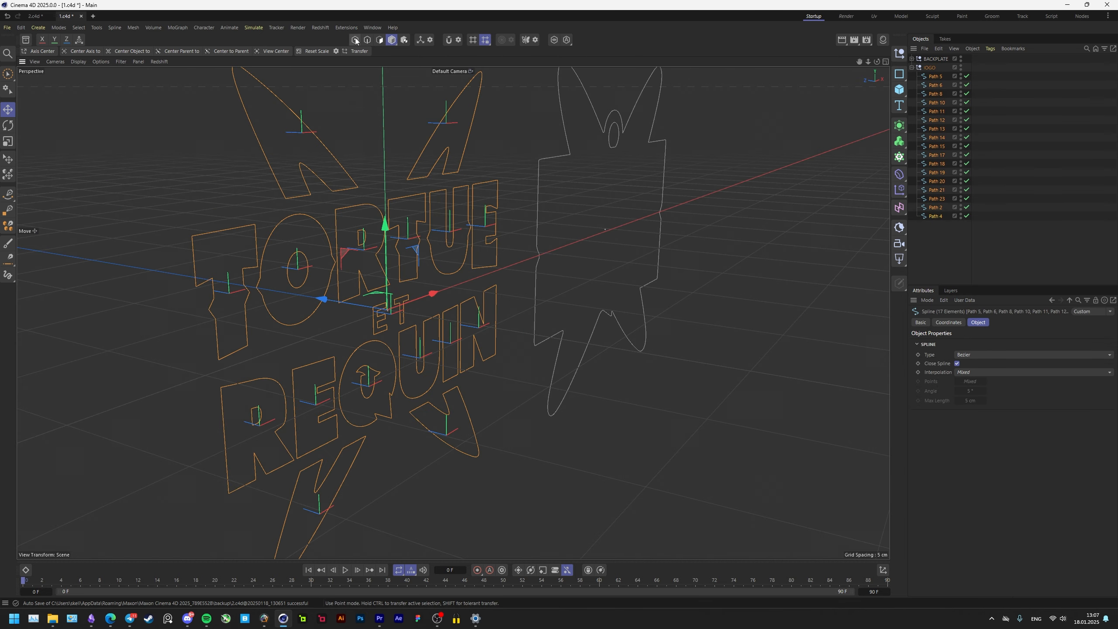
pyautogui.keyDown('alt'); pyautogui.moveTo(399, 282); pyautogui.dragTo(381, 320); pyautogui.keyUp('alt')
pyautogui.hotkey('ctrl', 'a')
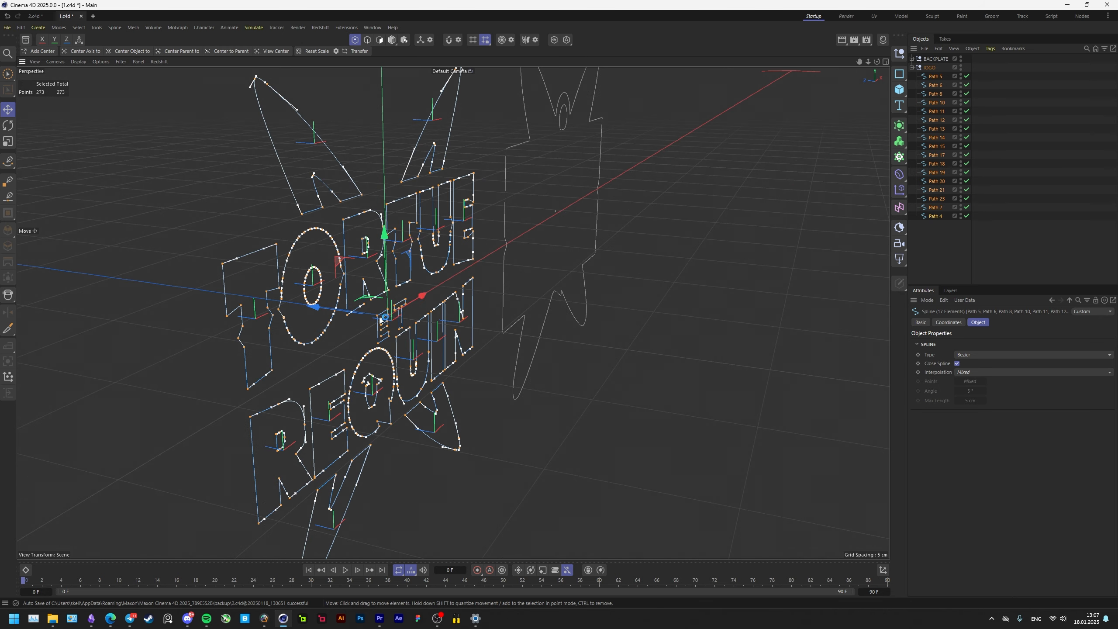
pyautogui.press('t')
pyautogui.moveTo(312, 306); pyautogui.dragTo(387, 317)
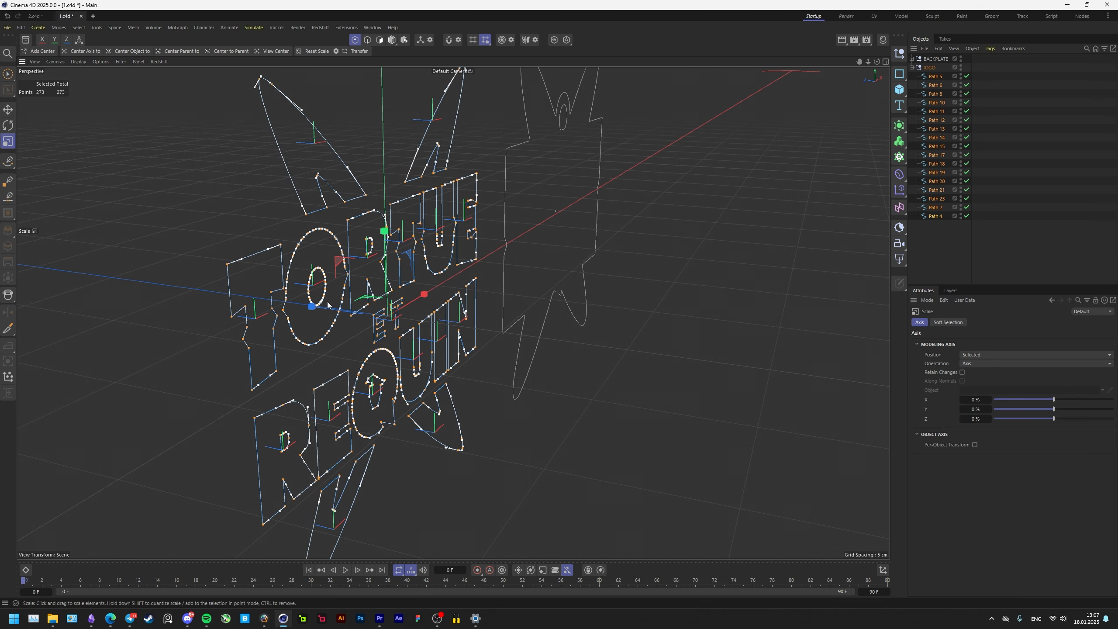
pyautogui.keyDown('alt'); pyautogui.moveTo(506, 304); pyautogui.dragTo(357, 274); pyautogui.keyUp('alt')
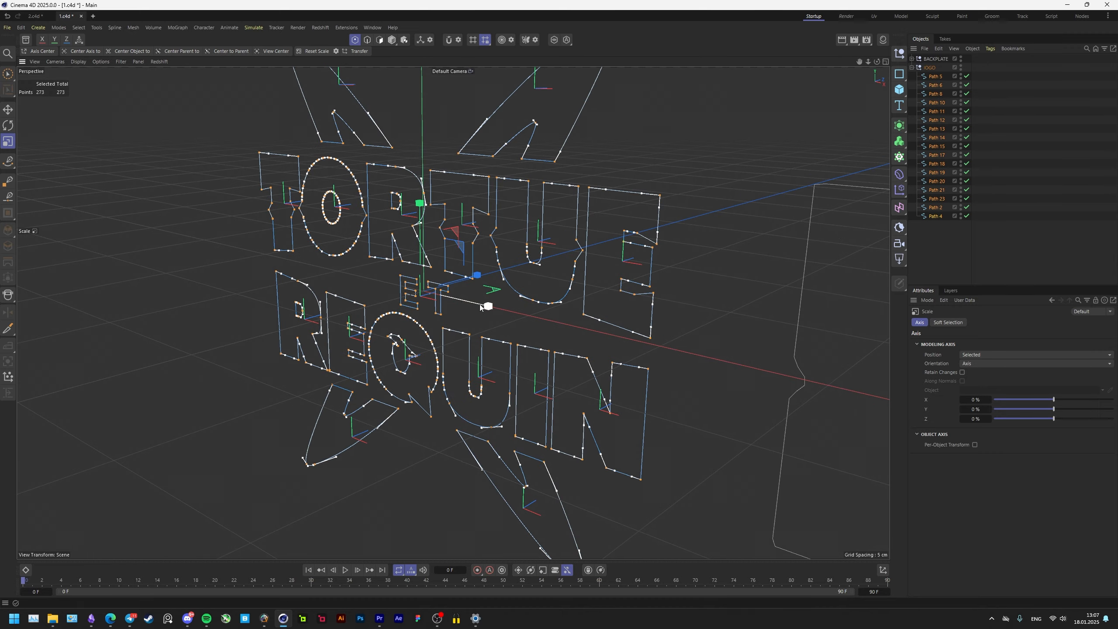
pyautogui.keyDown('alt'); pyautogui.moveTo(503, 310); pyautogui.dragTo(563, 291); pyautogui.keyUp('alt')
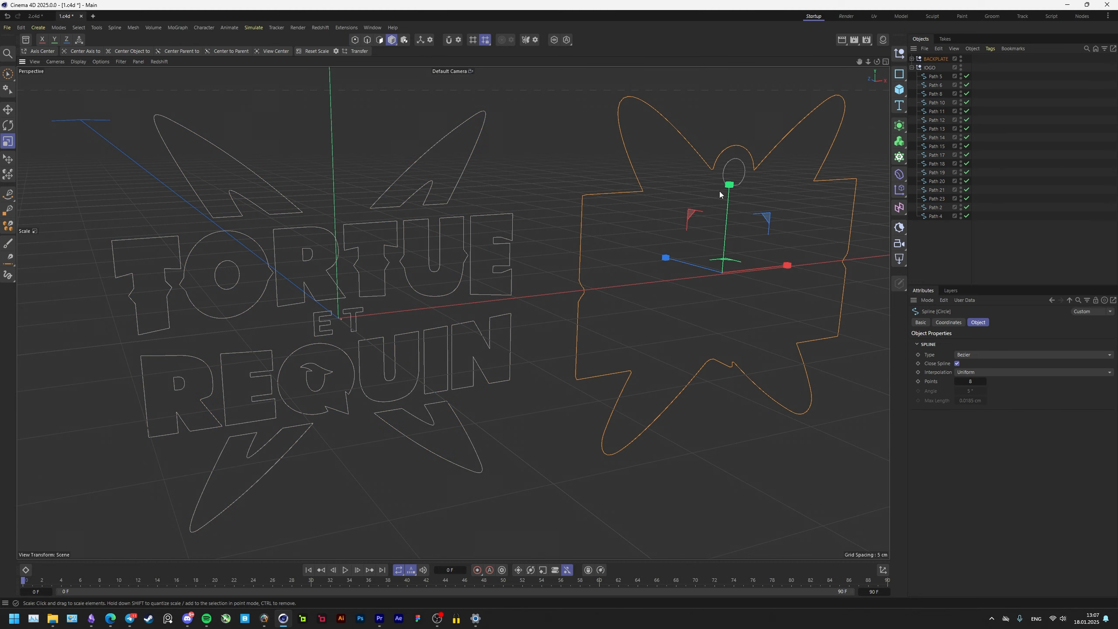
# Select the backplate outline and its ring-hole spline and move both along X until they are centred behind the logo.
pyautogui.keyDown('shift'); pyautogui.click(742, 179); pyautogui.keyUp('shift')
pyautogui.keyDown('alt'); pyautogui.moveTo(742, 180); pyautogui.dragTo(659, 206, button='middle'); pyautogui.keyUp('alt')
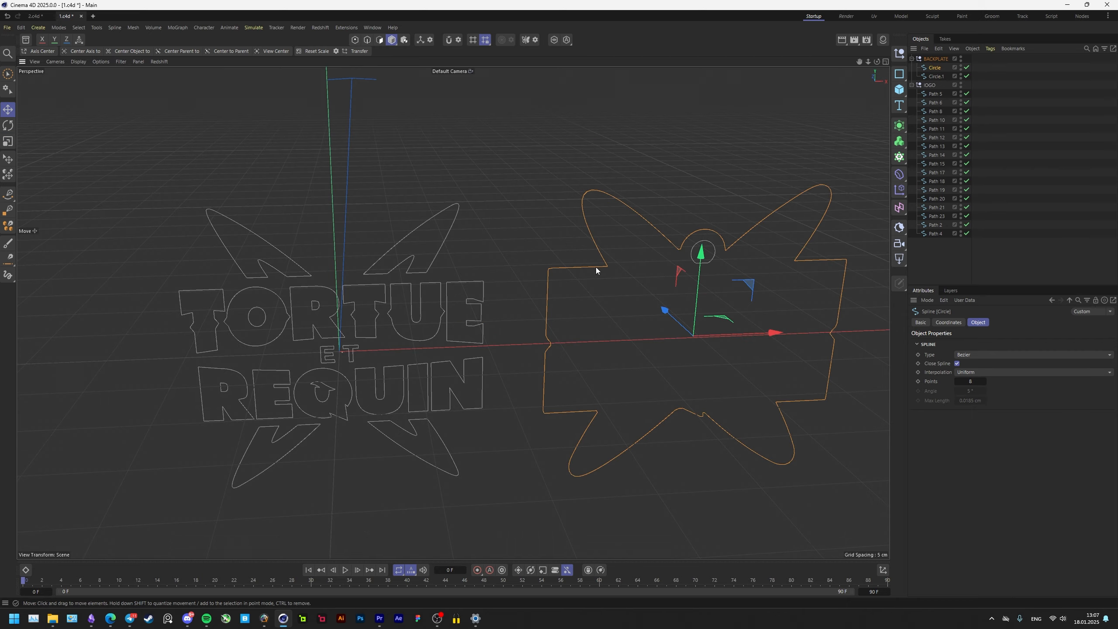
pyautogui.keyDown('shift'); pyautogui.click(711, 243); pyautogui.keyUp('shift')
pyautogui.keyDown('alt'); pyautogui.moveTo(660, 277); pyautogui.dragTo(625, 248); pyautogui.keyUp('alt')
pyautogui.scroll(-3, 625, 249)
pyautogui.moveTo(729, 321); pyautogui.dragTo(478, 320)
pyautogui.scroll(5, 456, 244)
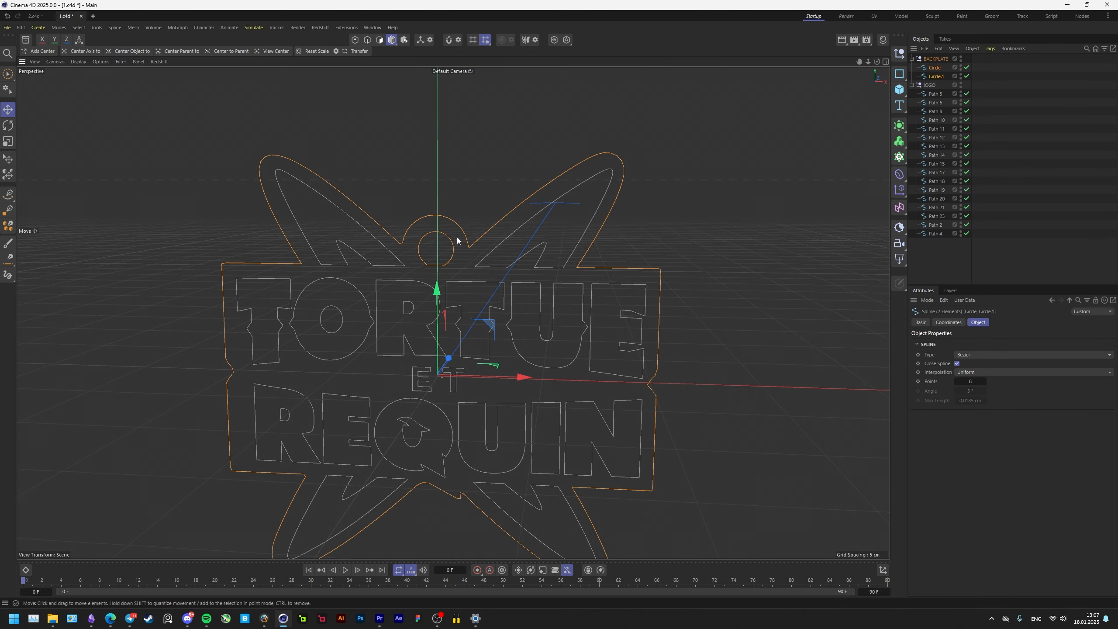
pyautogui.moveTo(489, 376); pyautogui.dragTo(491, 376)
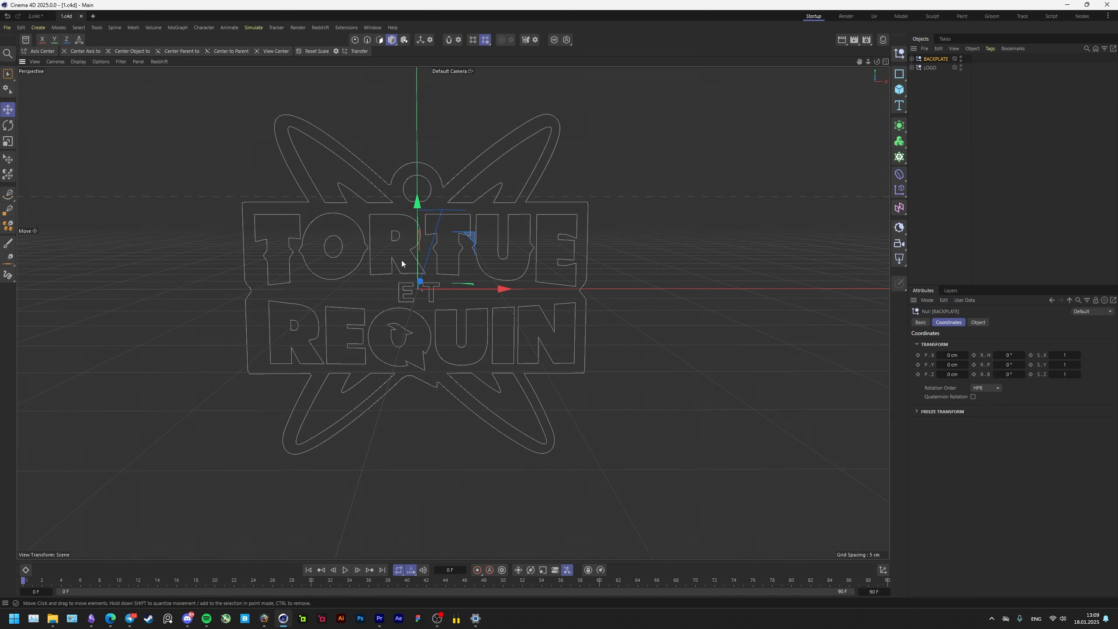
# Add a Connect object inside LOGO and make all the path splines from Path 5 to Path 4 its children.
pyautogui.keyDown('alt'); pyautogui.moveTo(399, 262); pyautogui.dragTo(379, 286); pyautogui.keyUp('alt')
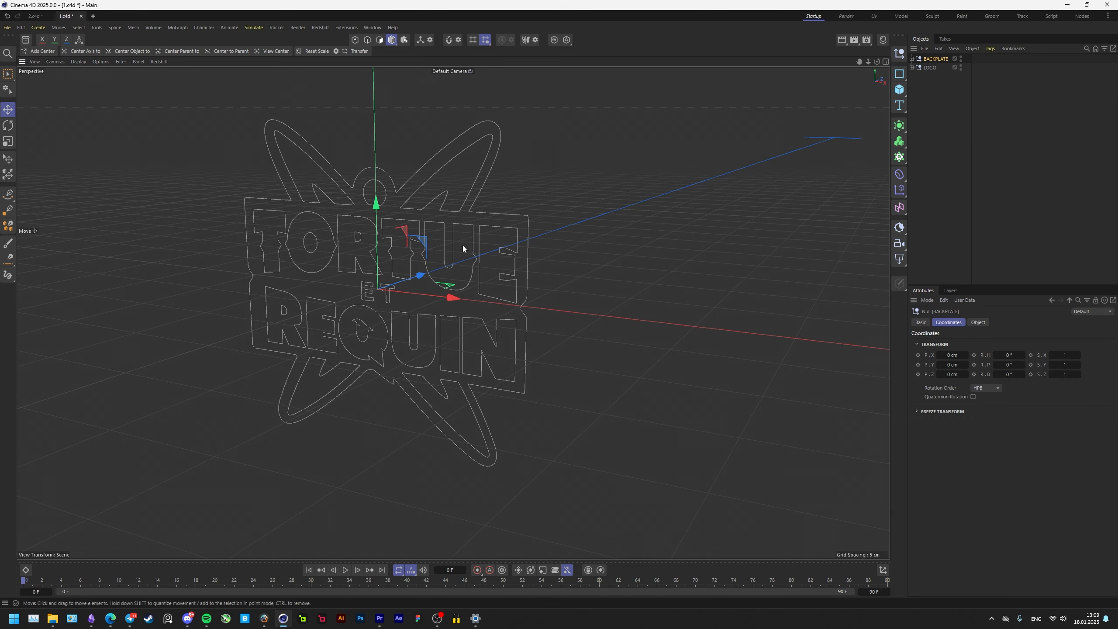
pyautogui.click(911, 67)
pyautogui.click(935, 78)
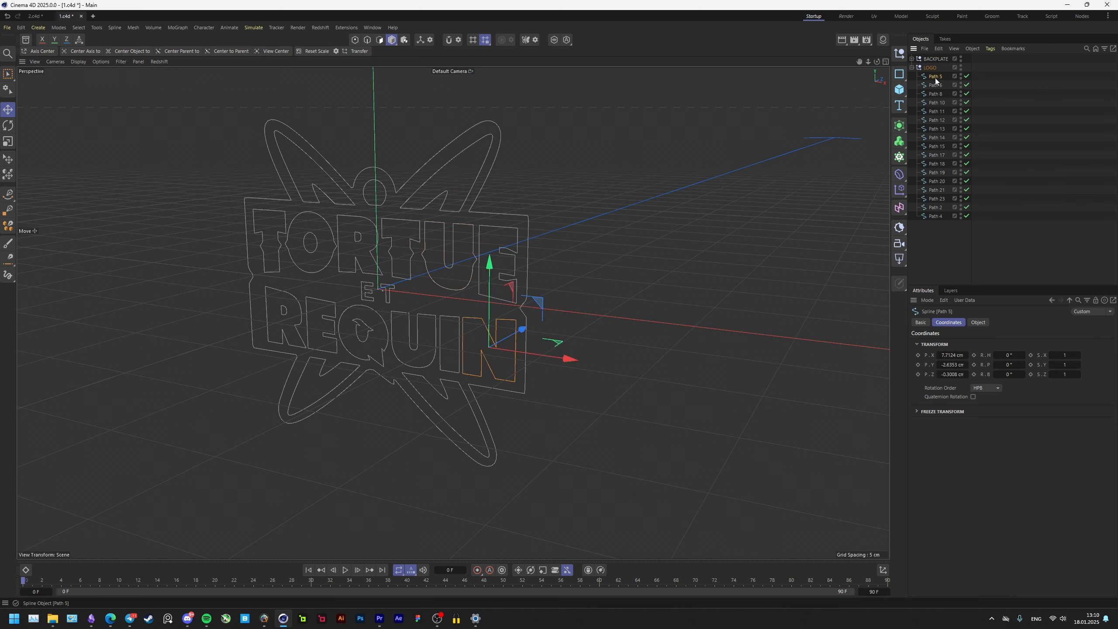
pyautogui.click(899, 126)
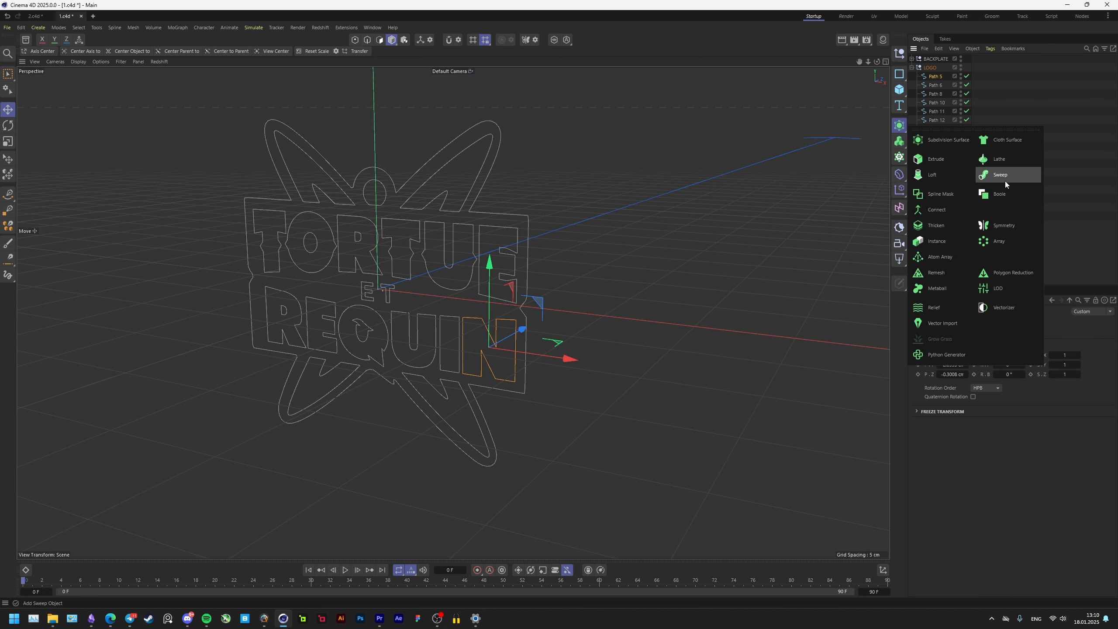
pyautogui.click(938, 212)
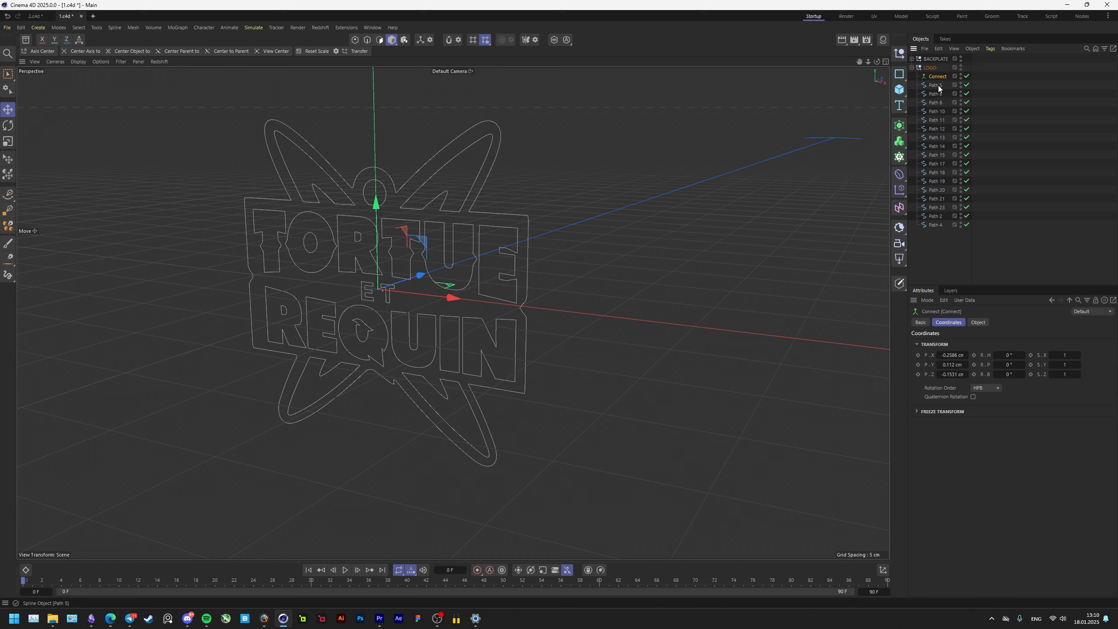
pyautogui.click(935, 225)
pyautogui.keyDown('shift'); pyautogui.click(935, 84); pyautogui.keyUp('shift')
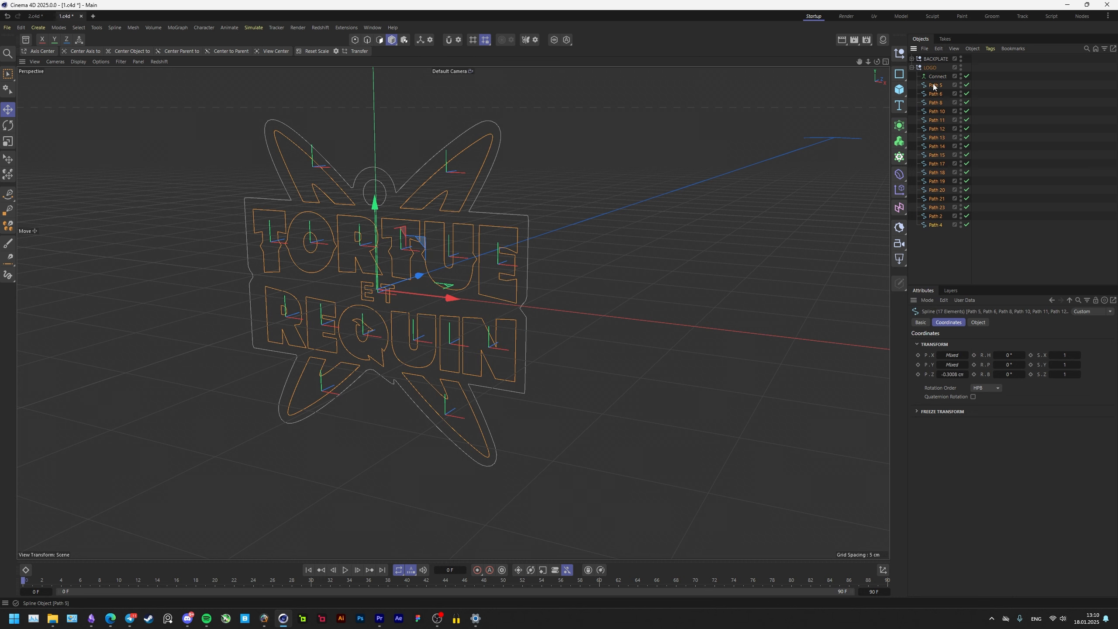
pyautogui.moveTo(934, 86); pyautogui.dragTo(935, 75)
# Add an Extrude generator as the parent of the logo's Connect object.
pyautogui.keyDown('alt'); pyautogui.moveTo(494, 367); pyautogui.dragTo(427, 298); pyautogui.keyUp('alt')
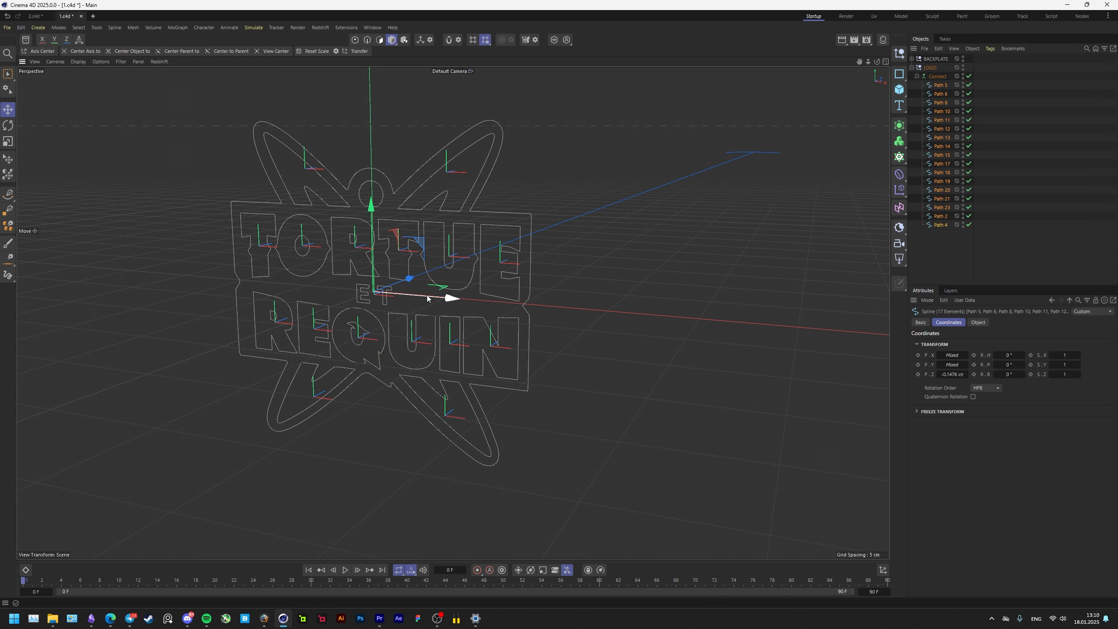
pyautogui.click(937, 76)
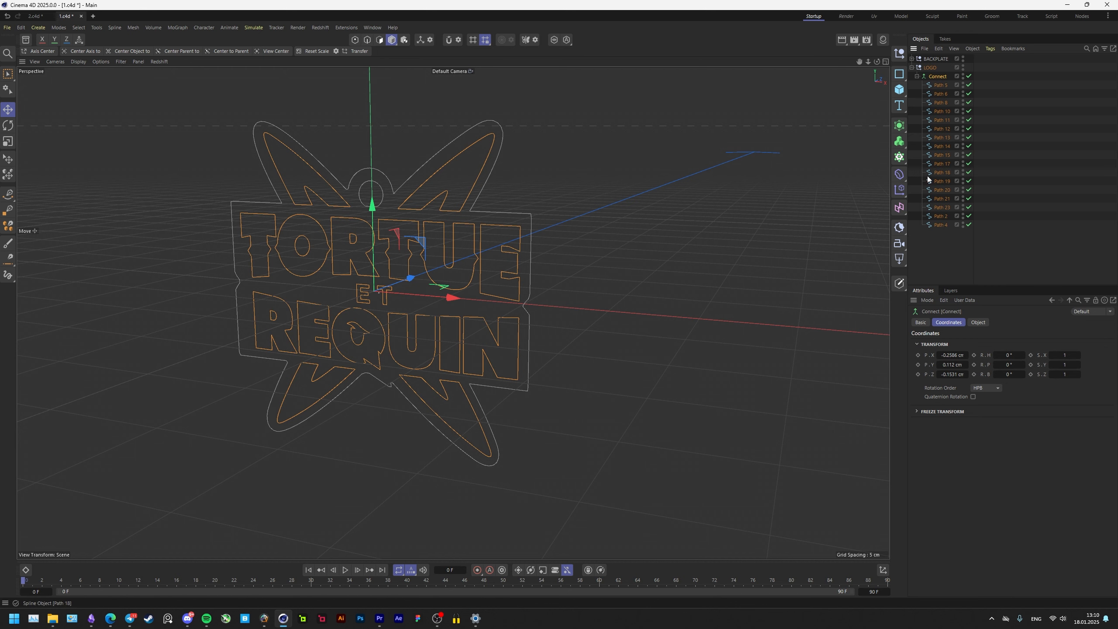
pyautogui.click(899, 125)
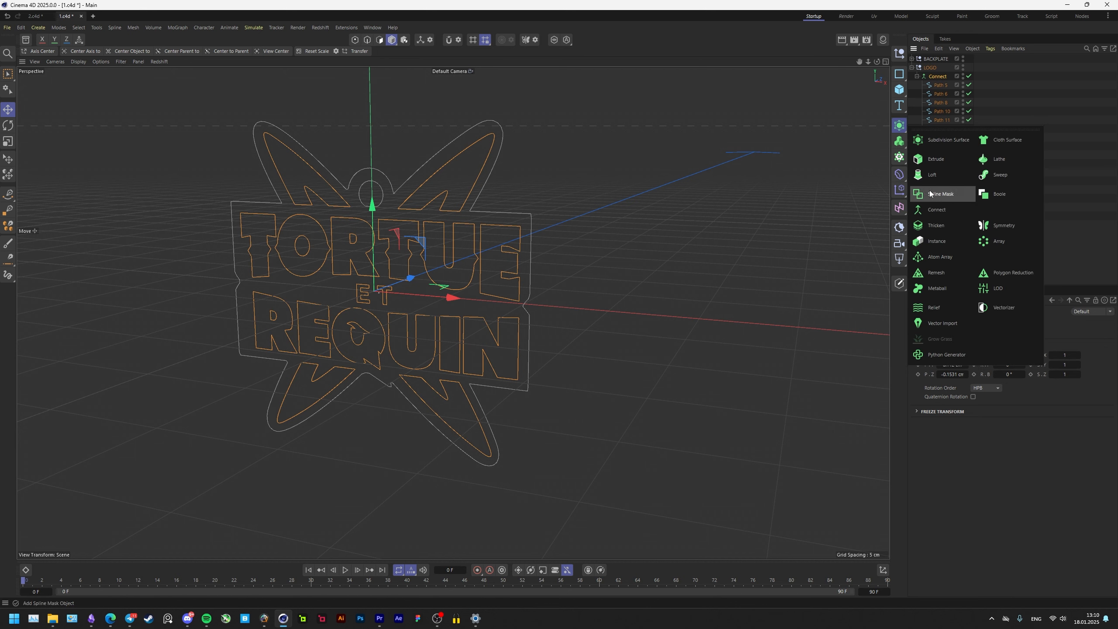
pyautogui.click(937, 159)
# Switch Close Spline off for all the logo's path splines, inspect the extrusion, and switch the option back on.
pyautogui.keyDown('alt'); pyautogui.moveTo(687, 229); pyautogui.dragTo(435, 245); pyautogui.keyUp('alt')
pyautogui.click(942, 94)
pyautogui.keyDown('shift'); pyautogui.click(942, 233); pyautogui.keyUp('shift')
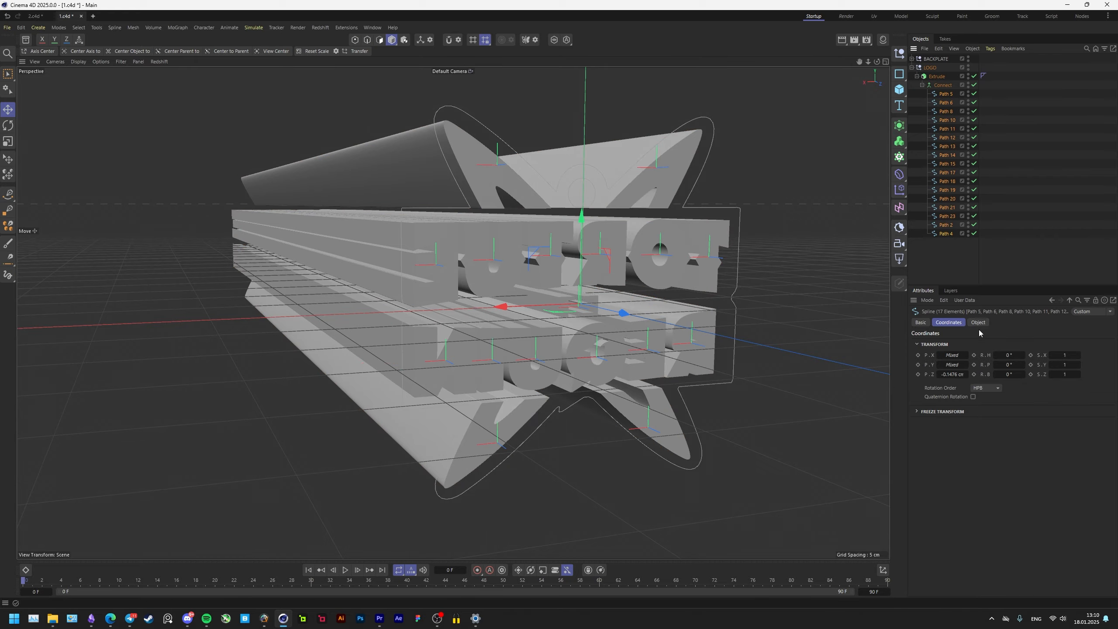
pyautogui.click(957, 363)
pyautogui.moveTo(617, 272)
pyautogui.keyDown('alt'); pyautogui.mouseDown()
pyautogui.moveTo(441, 276)
pyautogui.moveTo(520, 272)
pyautogui.mouseUp(); pyautogui.keyUp('alt')
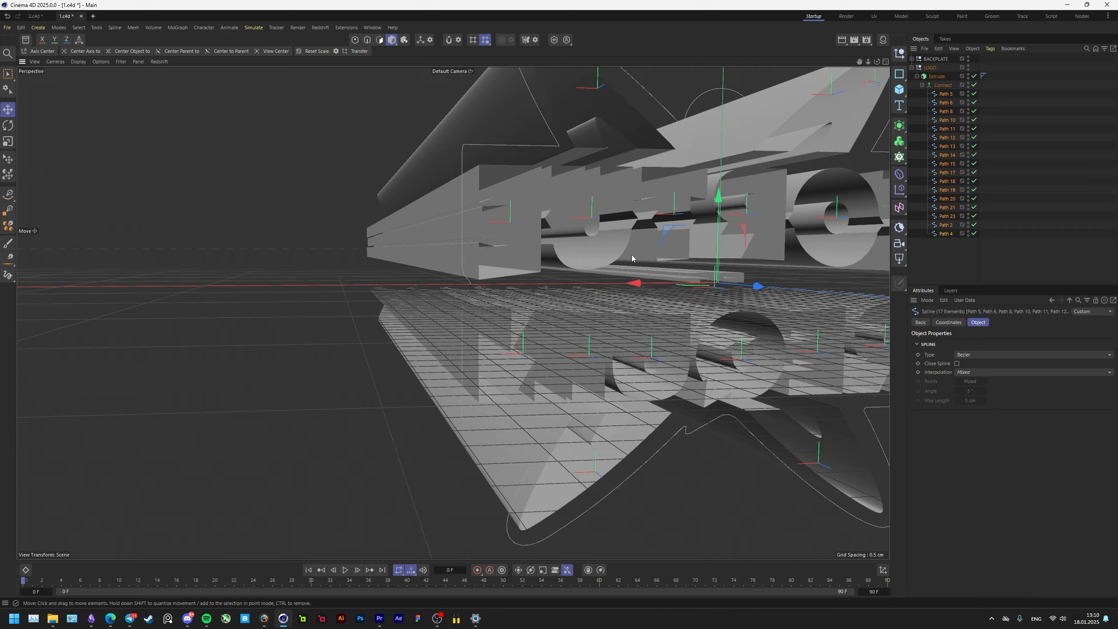
pyautogui.keyDown('alt'); pyautogui.moveTo(632, 259); pyautogui.dragTo(678, 277); pyautogui.keyUp('alt')
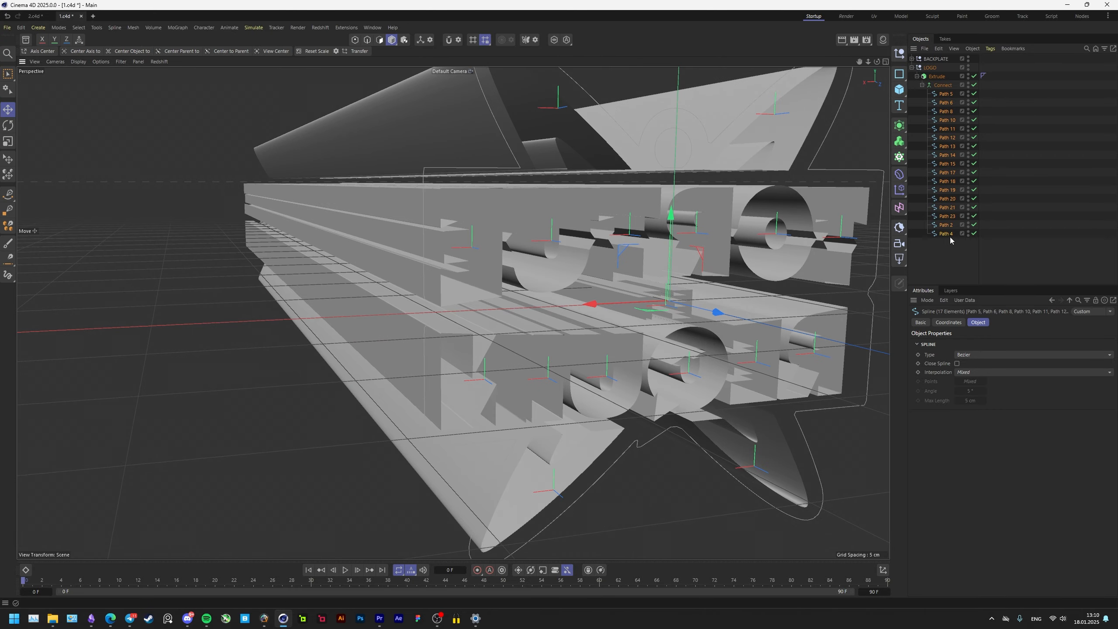
pyautogui.click(956, 364)
# Select the logo's Extrude object and set its offset to 1 cm.
pyautogui.moveTo(572, 286)
pyautogui.keyDown('alt'); pyautogui.mouseDown()
pyautogui.moveTo(595, 297)
pyautogui.moveTo(574, 303)
pyautogui.mouseUp(); pyautogui.keyUp('alt')
pyautogui.click(574, 303)
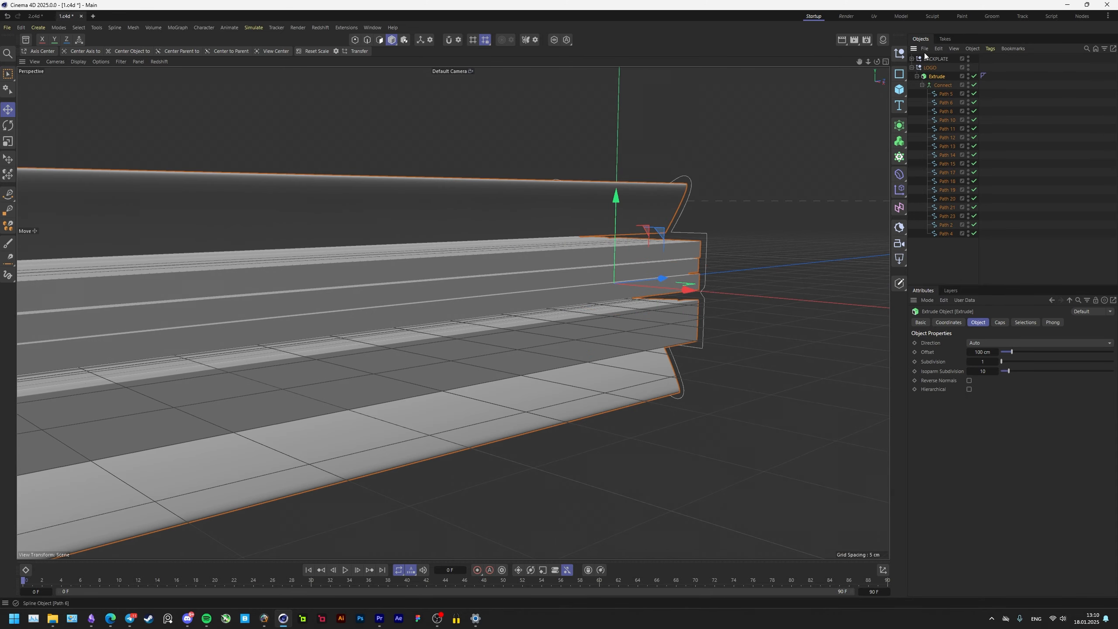
pyautogui.doubleClick(982, 352)
pyautogui.write('1')
pyautogui.press('Return')
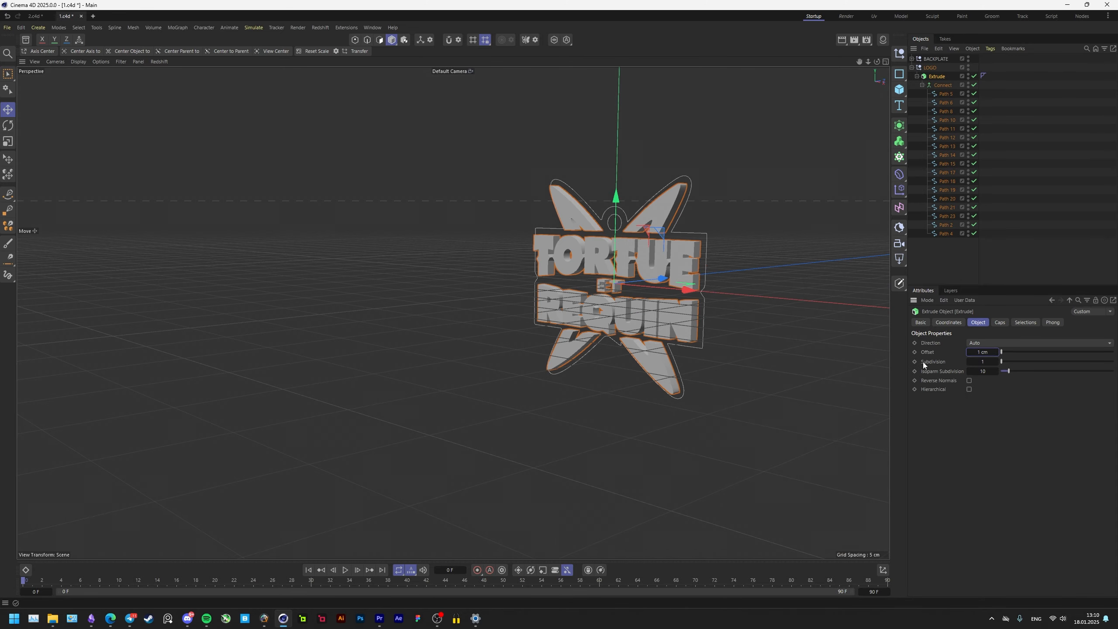
# Try a round cap bevel of about 12.76 cm on the logo's Extrude object.
pyautogui.scroll(5, 753, 242)
pyautogui.click(1000, 321)
pyautogui.scroll(5, 795, 416)
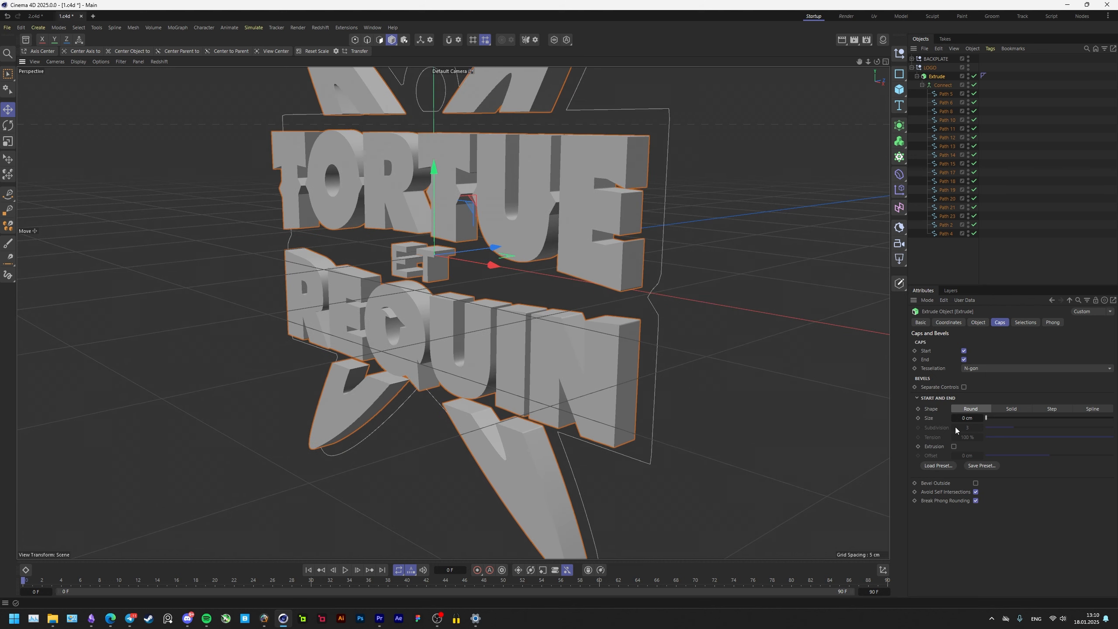
pyautogui.moveTo(964, 417); pyautogui.dragTo(1020, 419)
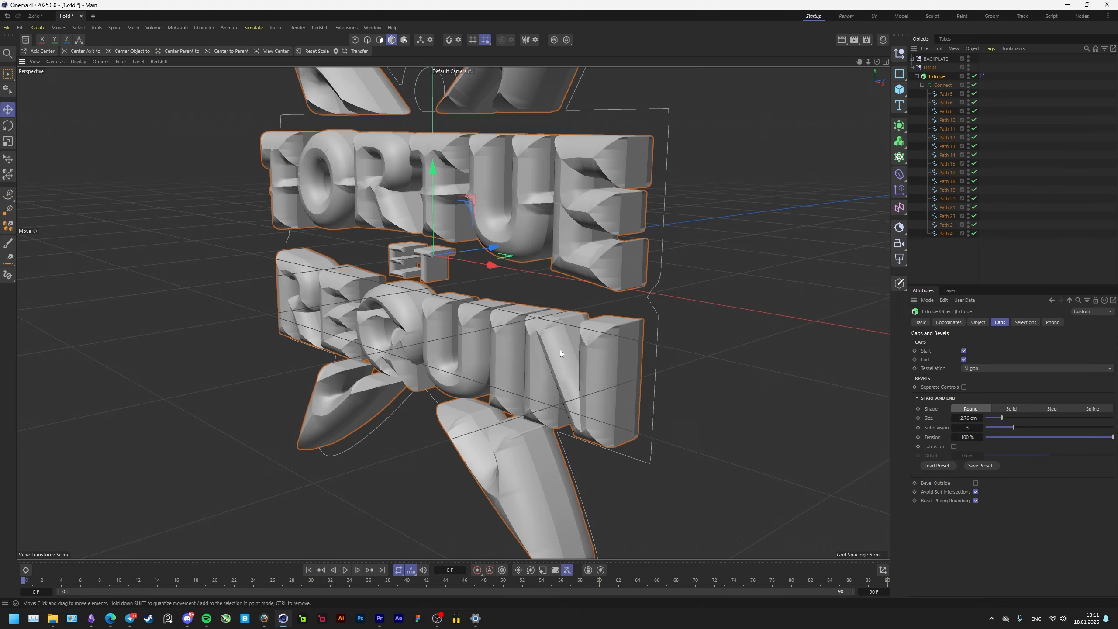
pyautogui.scroll(8, 560, 350)
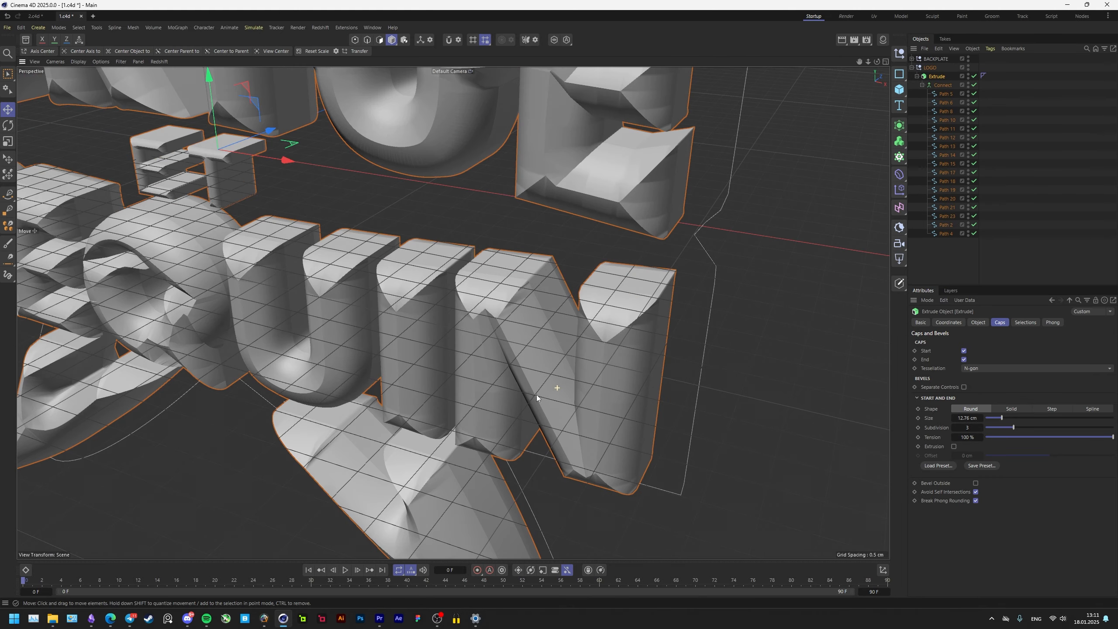
# Hide the workplane grid in the viewport and set the logo Extrude's round bevel size to 0.4 cm.
pyautogui.click(120, 62)
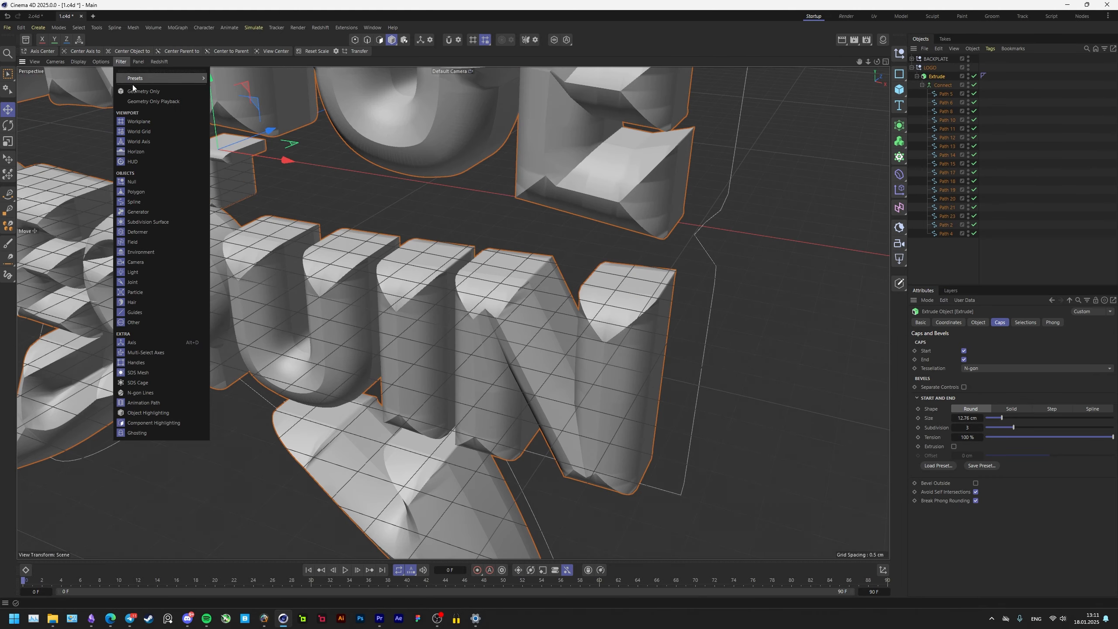
pyautogui.click(140, 121)
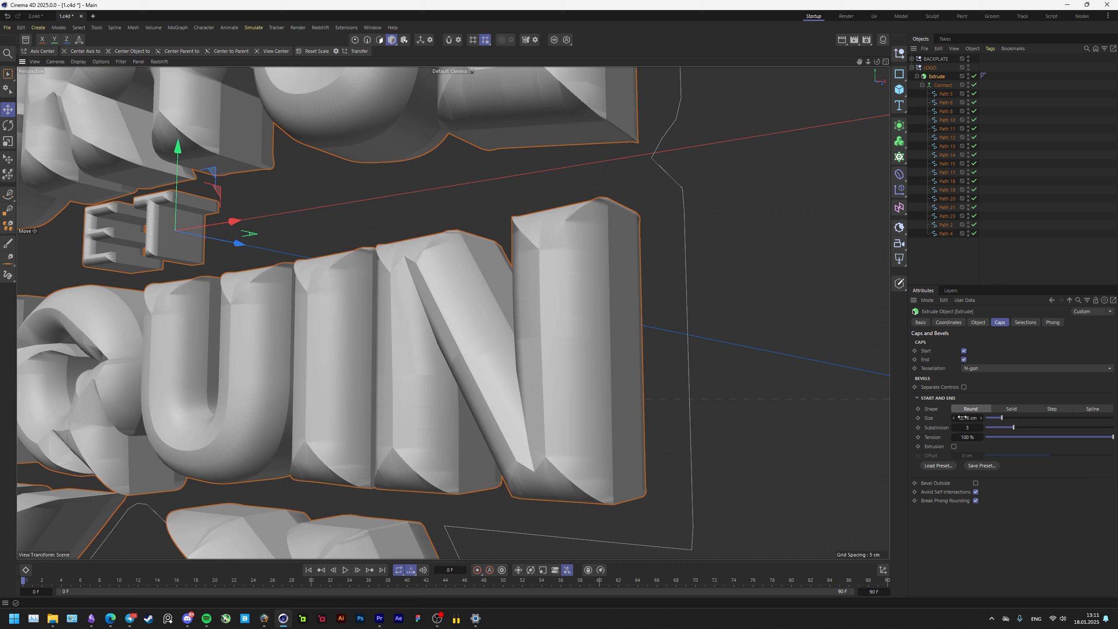
pyautogui.doubleClick(961, 417)
pyautogui.write('1')
pyautogui.press('Return')
pyautogui.keyDown('alt'); pyautogui.moveTo(611, 381); pyautogui.dragTo(687, 352); pyautogui.keyUp('alt')
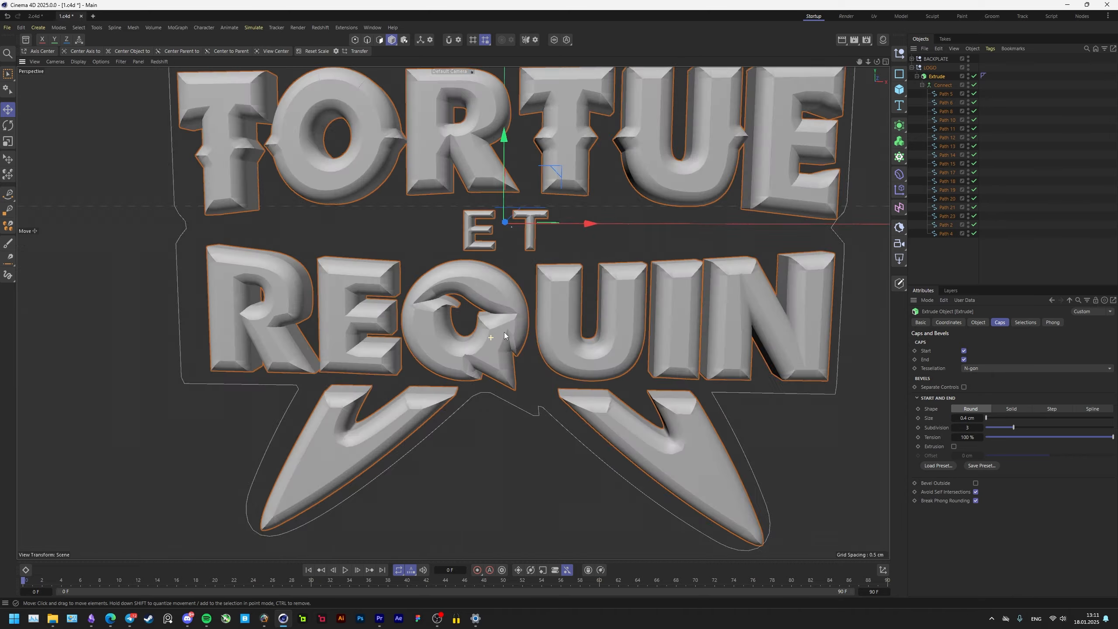
pyautogui.keyDown('alt'); pyautogui.moveTo(476, 303); pyautogui.dragTo(555, 348); pyautogui.keyUp('alt')
pyautogui.scroll(-3, 555, 349)
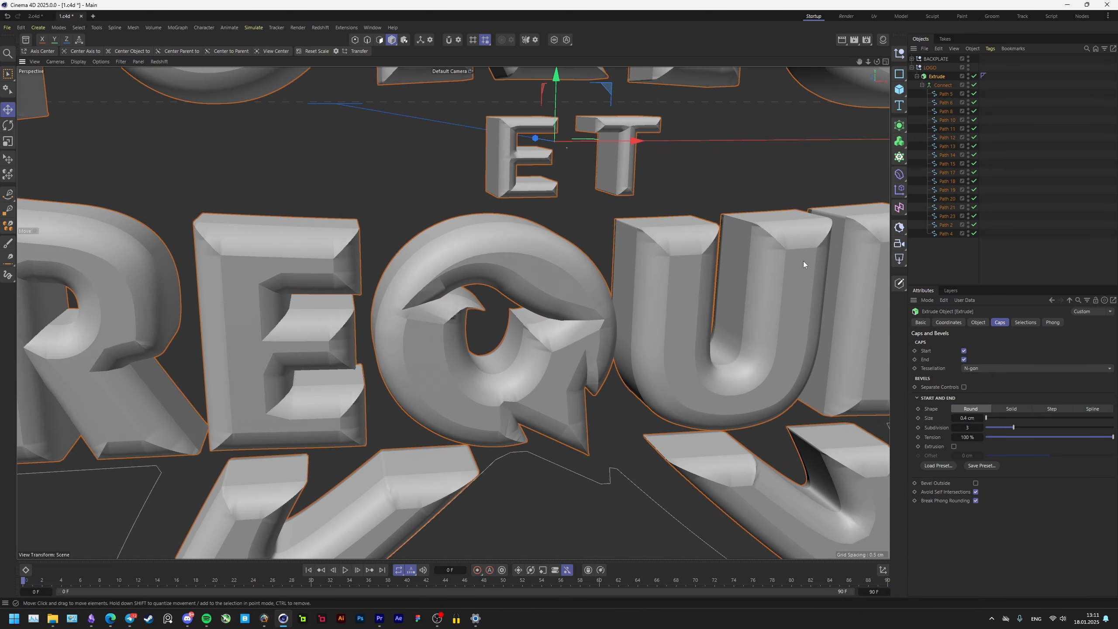
# Set the interpolation of all logo path splines from Path 5 to Path 4 to Uniform with 64 points.
pyautogui.click(945, 94)
pyautogui.keyDown('shift'); pyautogui.click(947, 233); pyautogui.keyUp('shift')
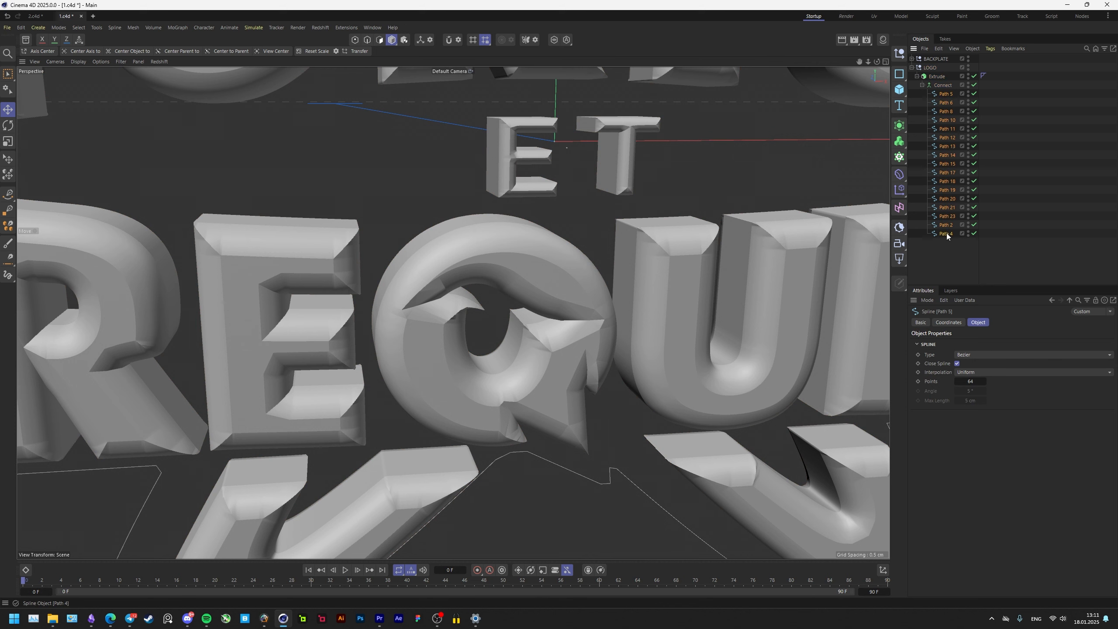
pyautogui.click(970, 372)
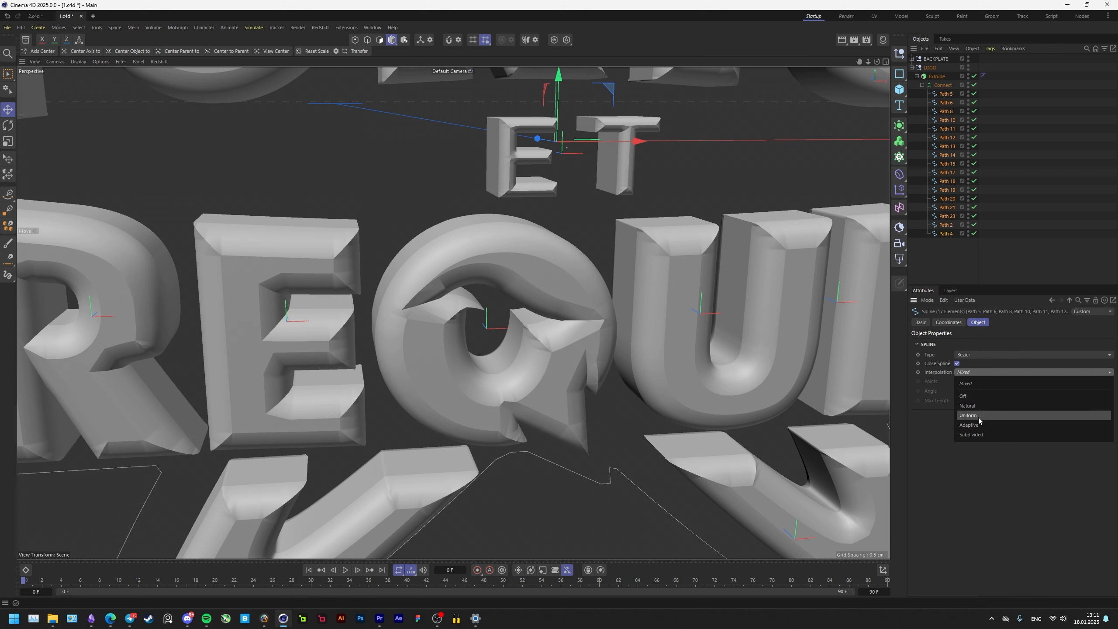
pyautogui.click(979, 420)
pyautogui.click(971, 381)
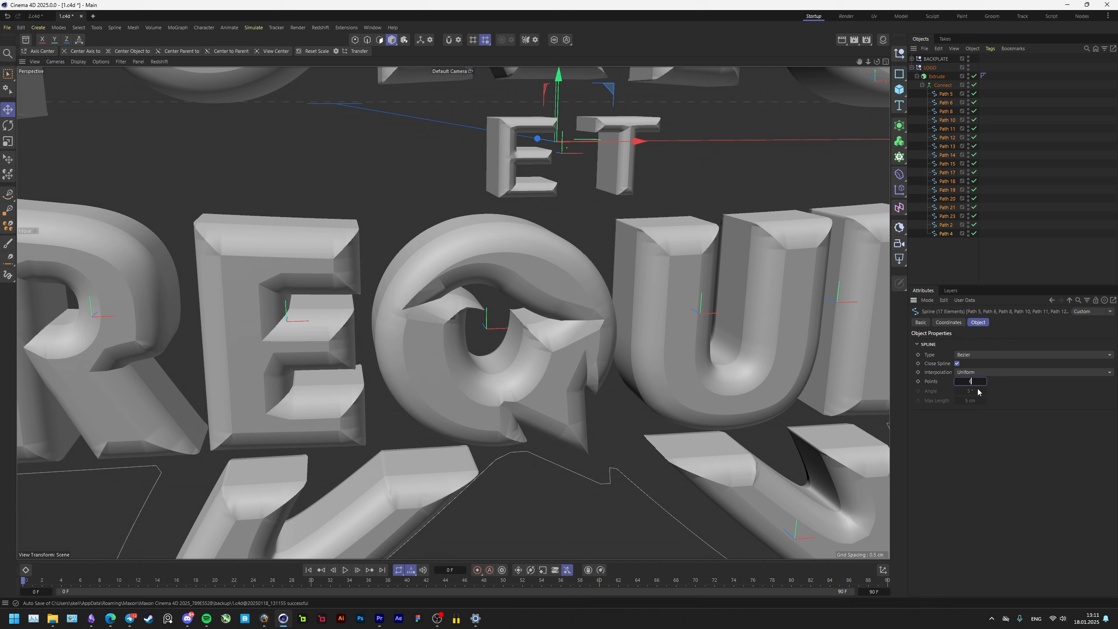
# Take the ET spline, Path 4, out of the Connect object and give it its own Extrude parent.
pyautogui.click(561, 258)
pyautogui.keyDown('alt'); pyautogui.moveTo(561, 259); pyautogui.dragTo(547, 338, button='middle'); pyautogui.keyUp('alt')
pyautogui.scroll(2, 549, 268)
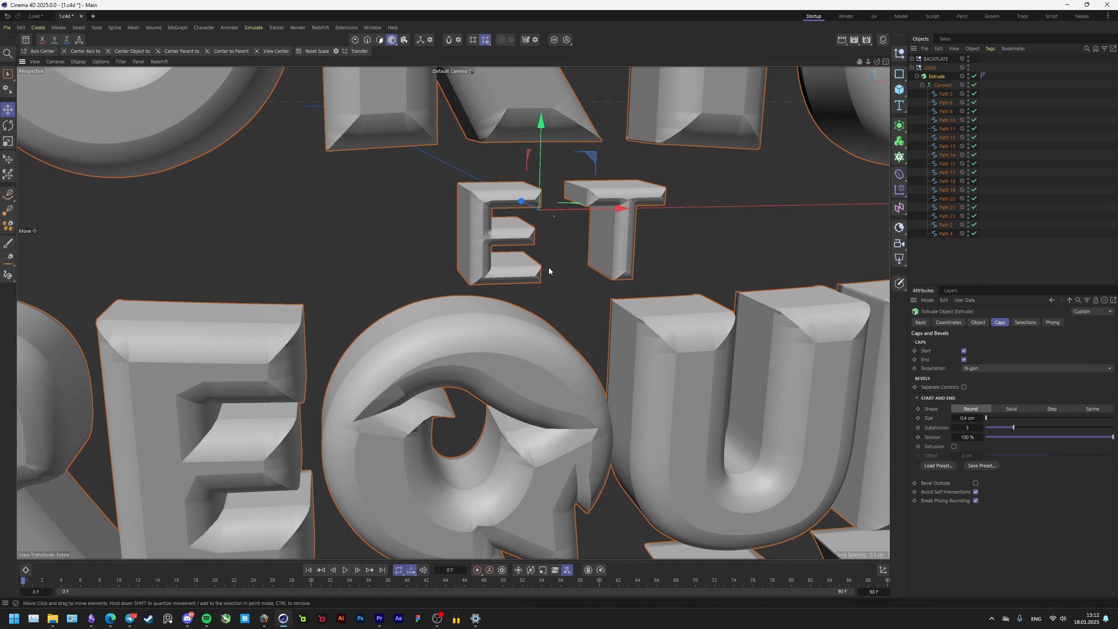
pyautogui.scroll(-3, 556, 265)
pyautogui.scroll(-3, 556, 265)
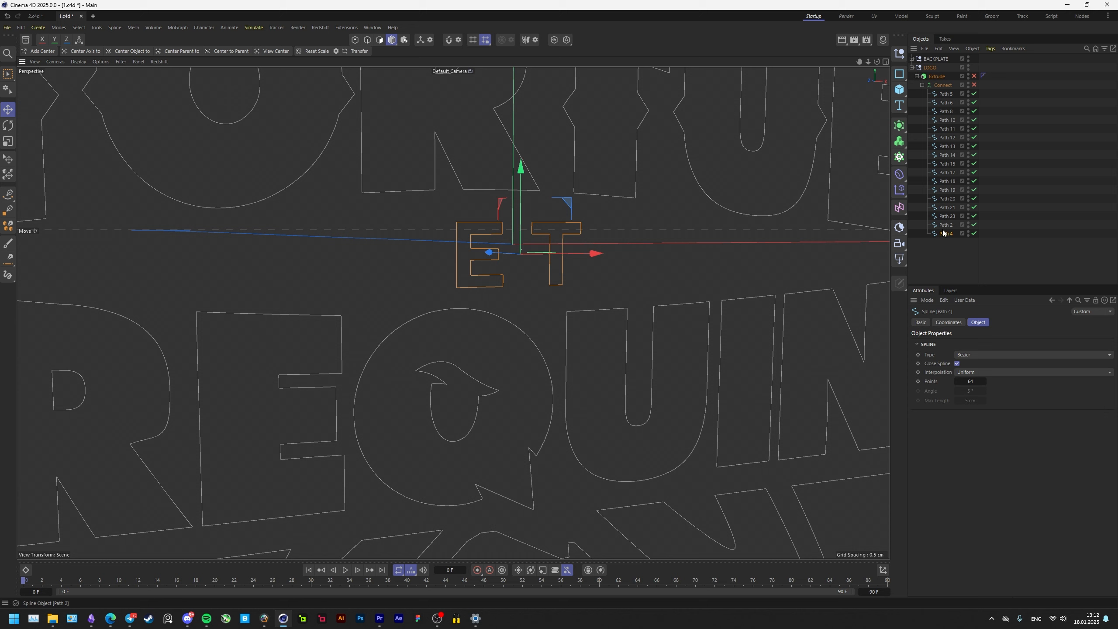
pyautogui.moveTo(943, 233); pyautogui.dragTo(942, 83)
pyautogui.click(903, 124)
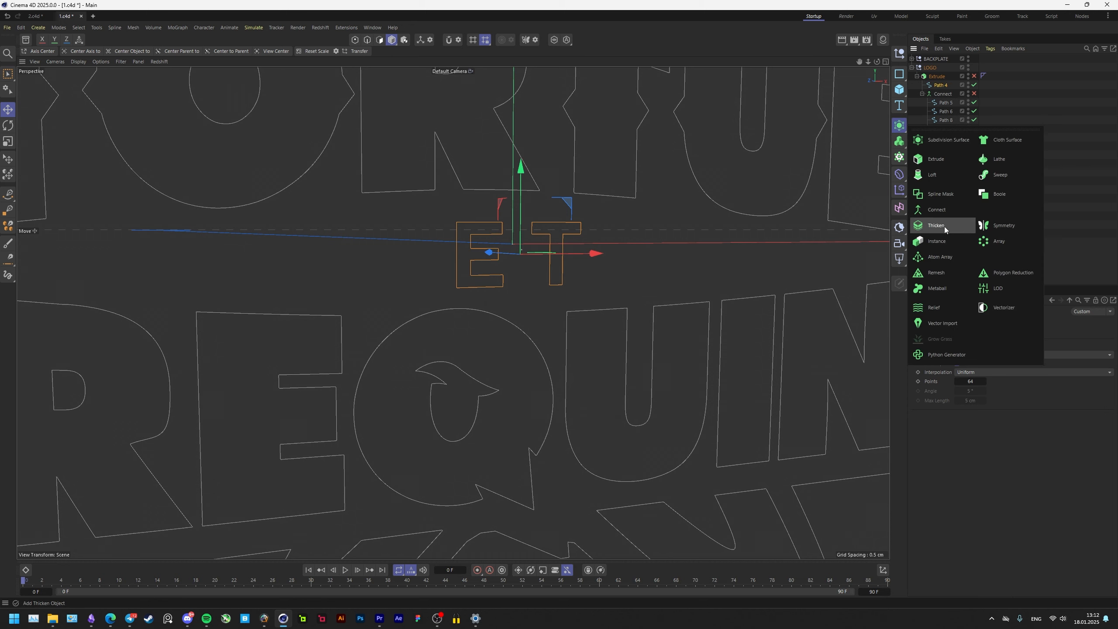
pyautogui.keyDown('alt'); pyautogui.click(948, 164); pyautogui.keyUp('alt')
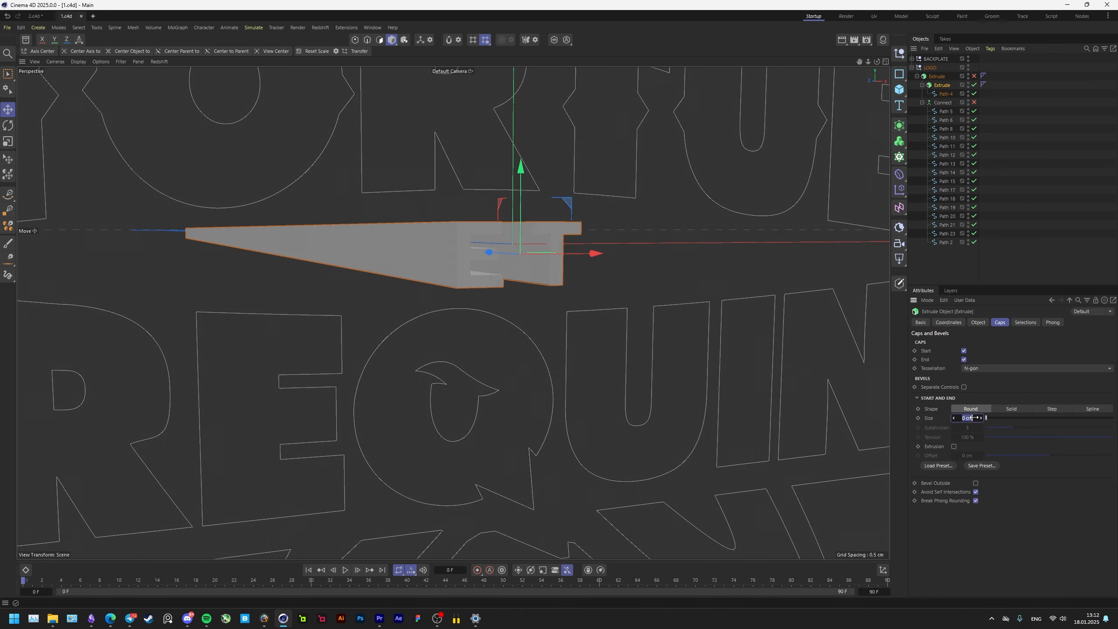
# Set the ET Extrude's offset to 1 cm and re-enable the Connect object and the main logo Extrude.
pyautogui.click(977, 322)
pyautogui.click(983, 353)
pyautogui.write('1')
pyautogui.press('Return')
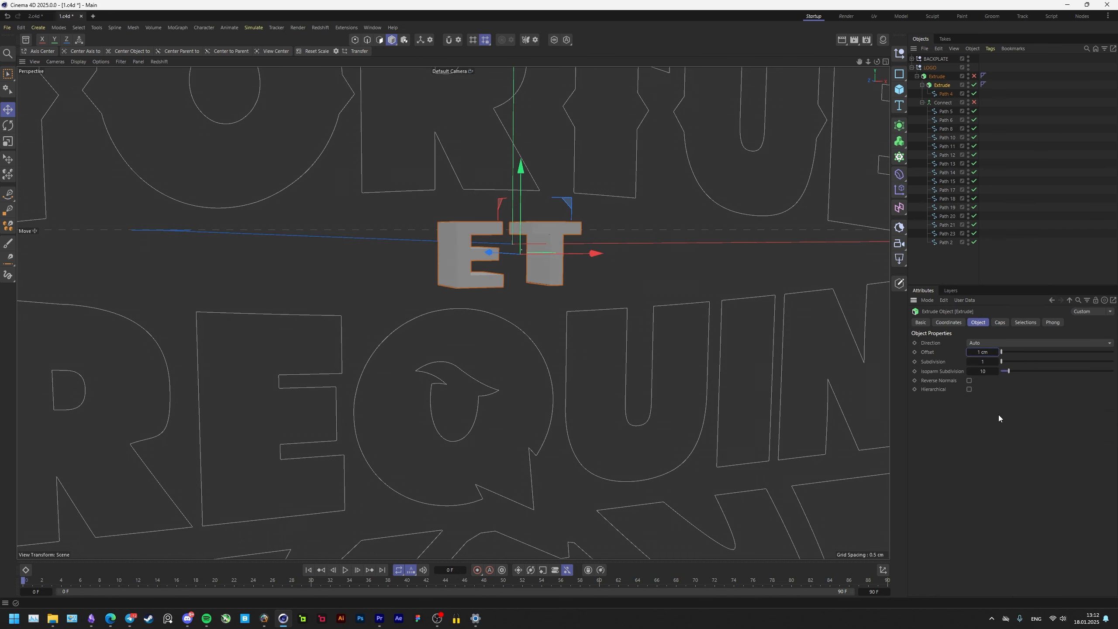
pyautogui.moveTo(453, 255)
pyautogui.keyDown('alt'); pyautogui.mouseDown()
pyautogui.moveTo(581, 227)
pyautogui.moveTo(470, 259)
pyautogui.mouseUp(); pyautogui.keyUp('alt')
pyautogui.click(974, 103)
pyautogui.click(973, 76)
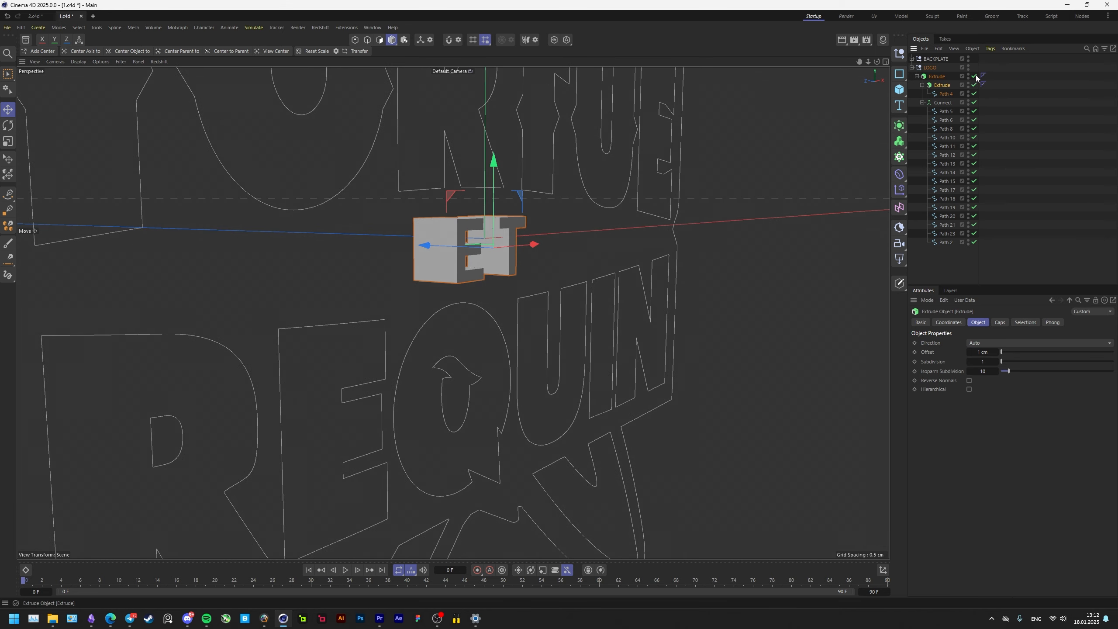
# Place the ET Extrude directly under LOGO with an offset of -1 cm, and save the scene.
pyautogui.moveTo(943, 86); pyautogui.dragTo(941, 72)
pyautogui.click(982, 352)
pyautogui.write('-1')
pyautogui.press('Return')
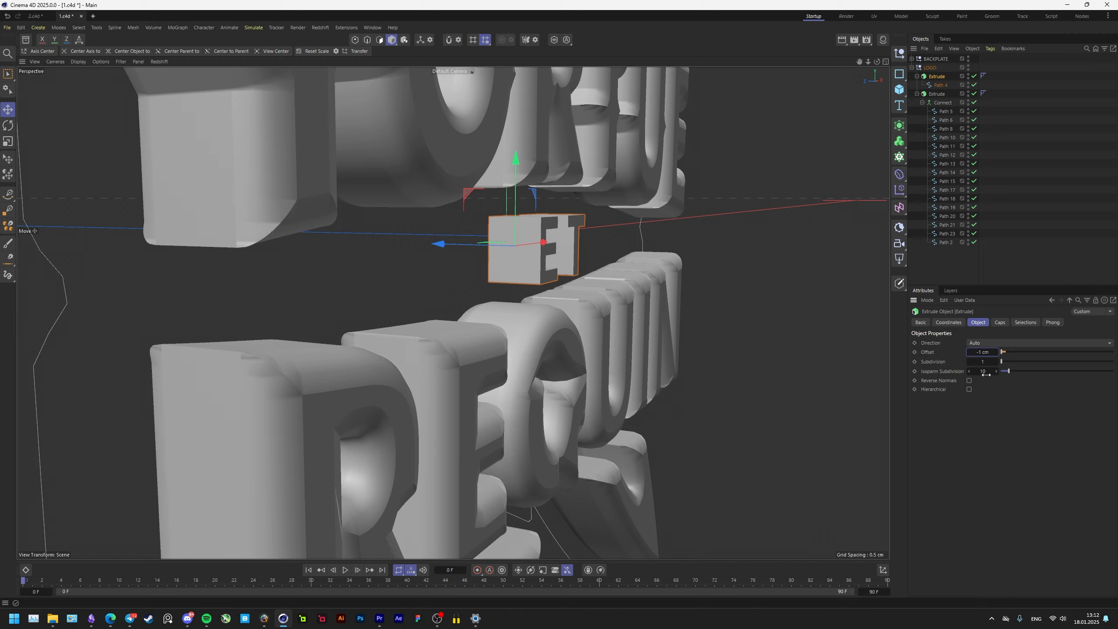
pyautogui.keyDown('alt'); pyautogui.moveTo(331, 302); pyautogui.dragTo(679, 304); pyautogui.keyUp('alt')
pyautogui.hotkey('ctrl', 's')
# Try a round cap bevel size of 0.1 cm on the ET Extrude.
pyautogui.click(999, 323)
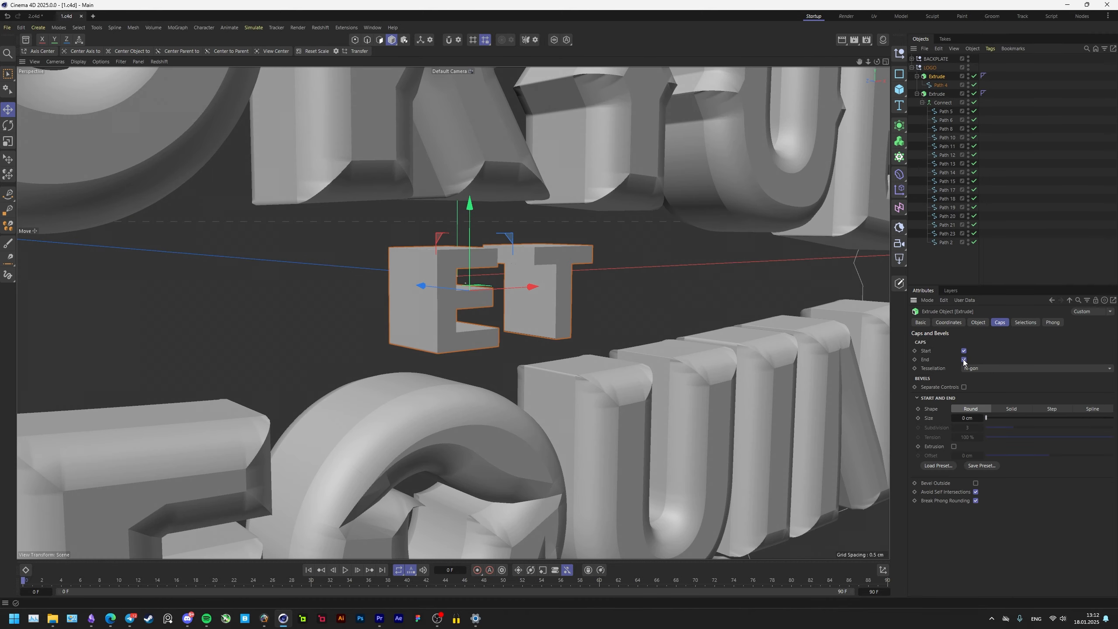
pyautogui.click(967, 417)
pyautogui.write('0.1')
pyautogui.press('Return')
pyautogui.keyDown('alt'); pyautogui.moveTo(438, 260); pyautogui.dragTo(482, 258, button='right'); pyautogui.keyUp('alt')
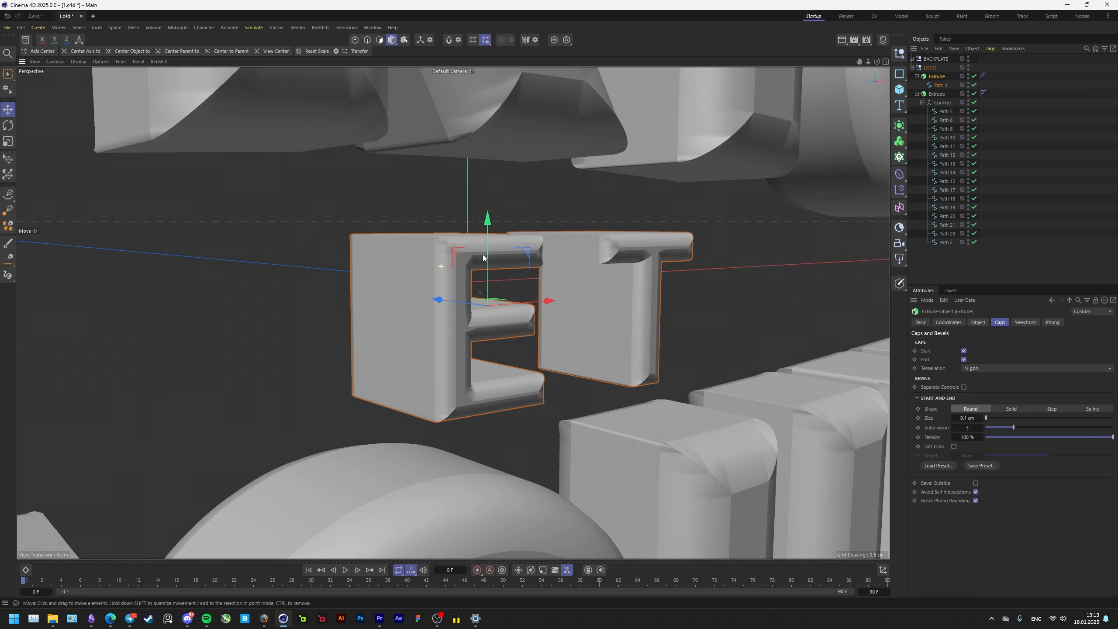
pyautogui.keyDown('alt'); pyautogui.moveTo(482, 258); pyautogui.dragTo(454, 258); pyautogui.keyUp('alt')
pyautogui.scroll(3, 454, 255)
# Try a 0.05 cm bevel size on the ET Extrude and settle on 0.075 cm.
pyautogui.click(963, 417)
pyautogui.write('0.05')
pyautogui.press('Return')
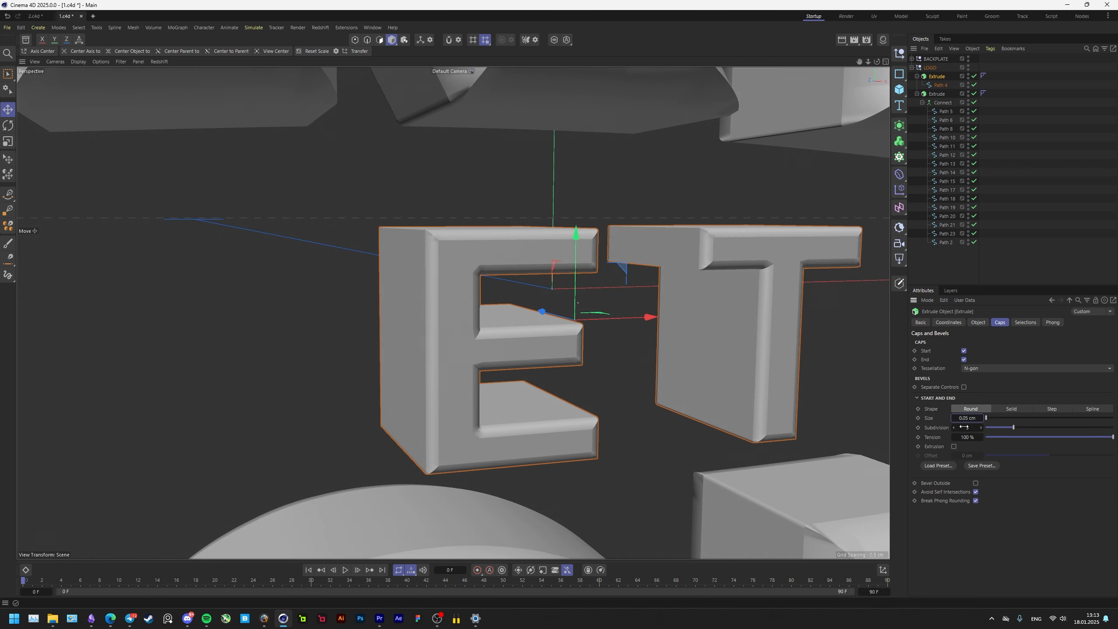
pyautogui.write('5')
pyautogui.press('Return')
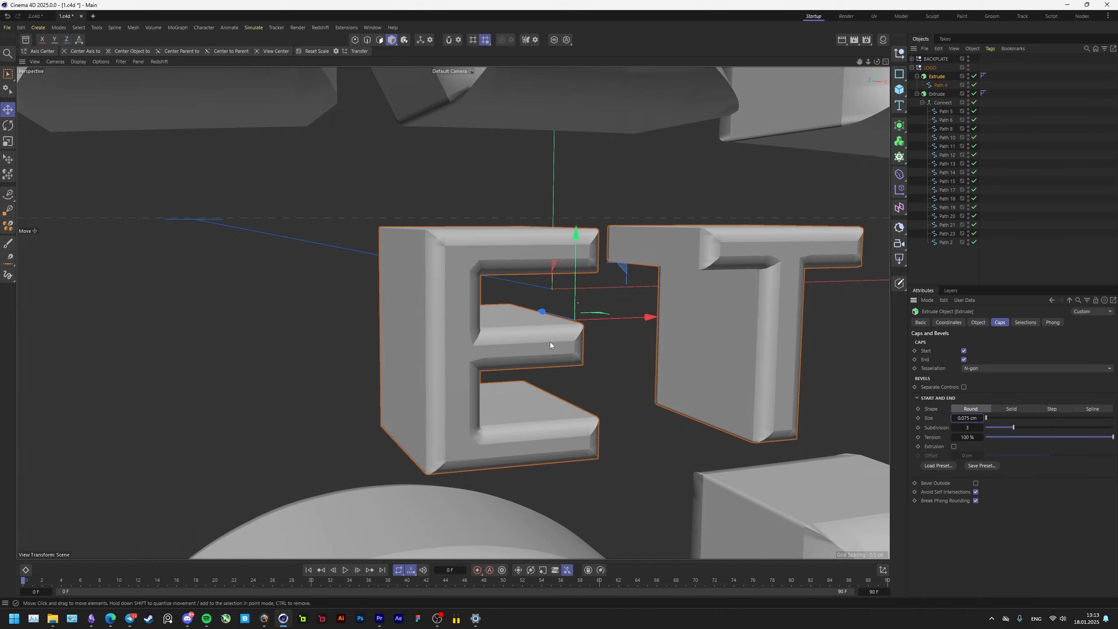
# Examine the bevels across the whole logo and up close around the Q of REQUIN.
pyautogui.scroll(-8, 550, 342)
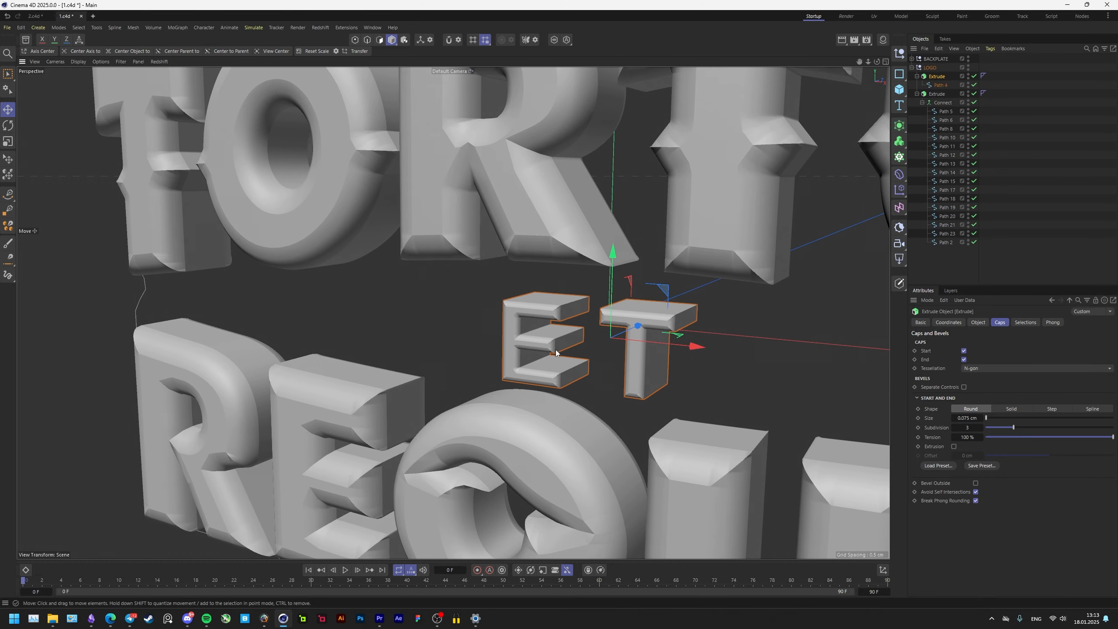
pyautogui.scroll(-10, 556, 352)
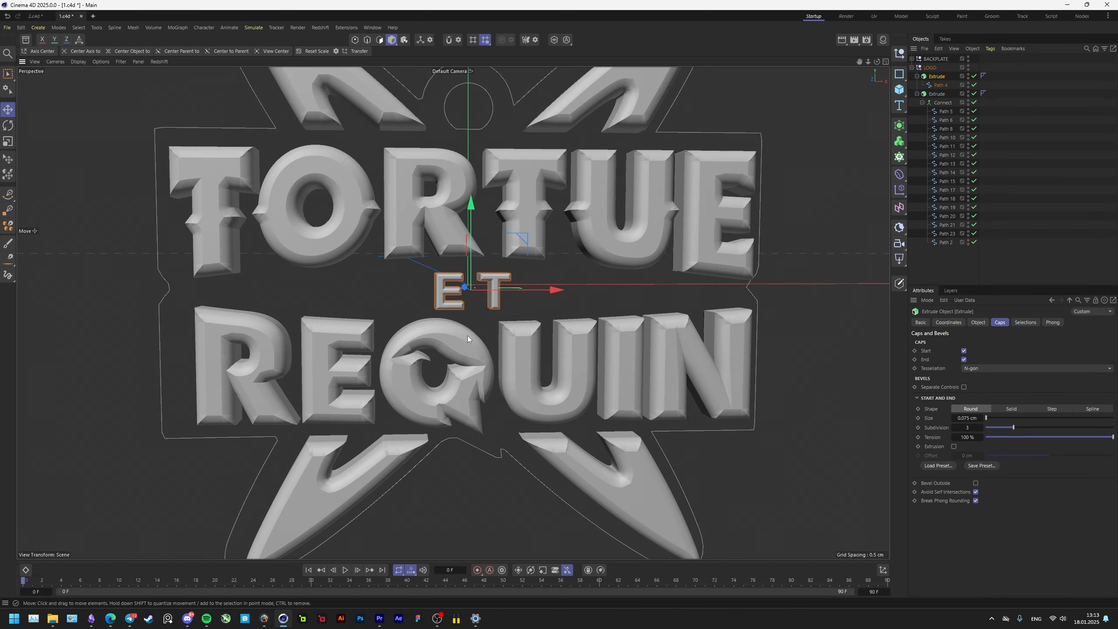
pyautogui.scroll(3, 418, 354)
pyautogui.keyDown('alt'); pyautogui.moveTo(418, 355); pyautogui.dragTo(484, 425); pyautogui.keyUp('alt')
pyautogui.scroll(3, 484, 424)
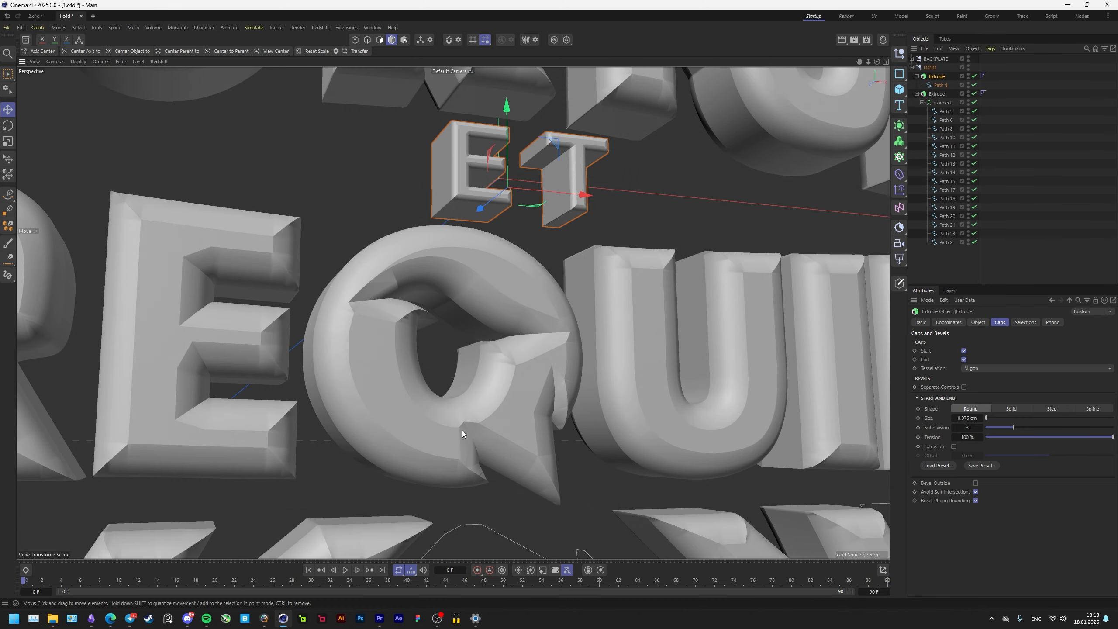
pyautogui.scroll(4, 462, 430)
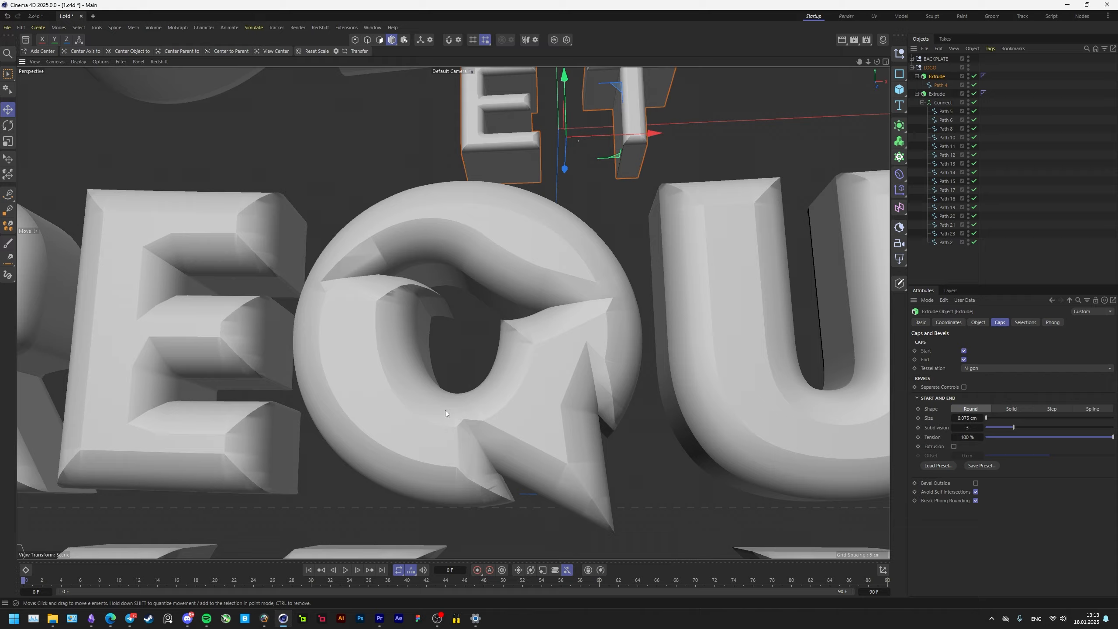
pyautogui.keyDown('alt'); pyautogui.moveTo(445, 413); pyautogui.dragTo(474, 335); pyautogui.keyUp('alt')
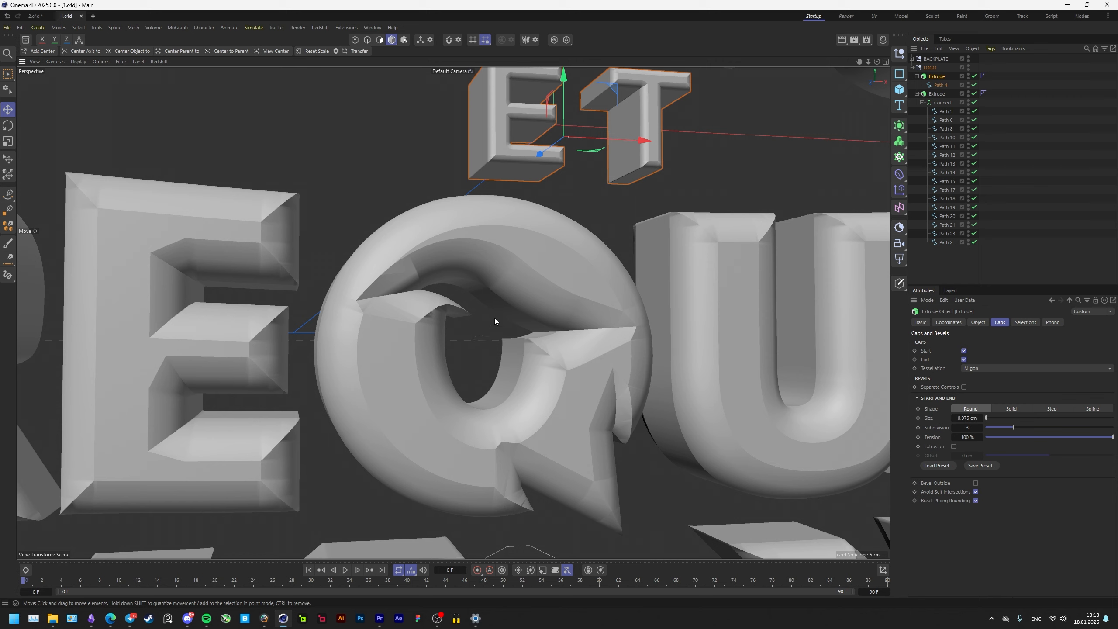
# Add a Volume Builder inside LOGO and make both Extrude objects its children.
pyautogui.click(916, 94)
pyautogui.click(916, 76)
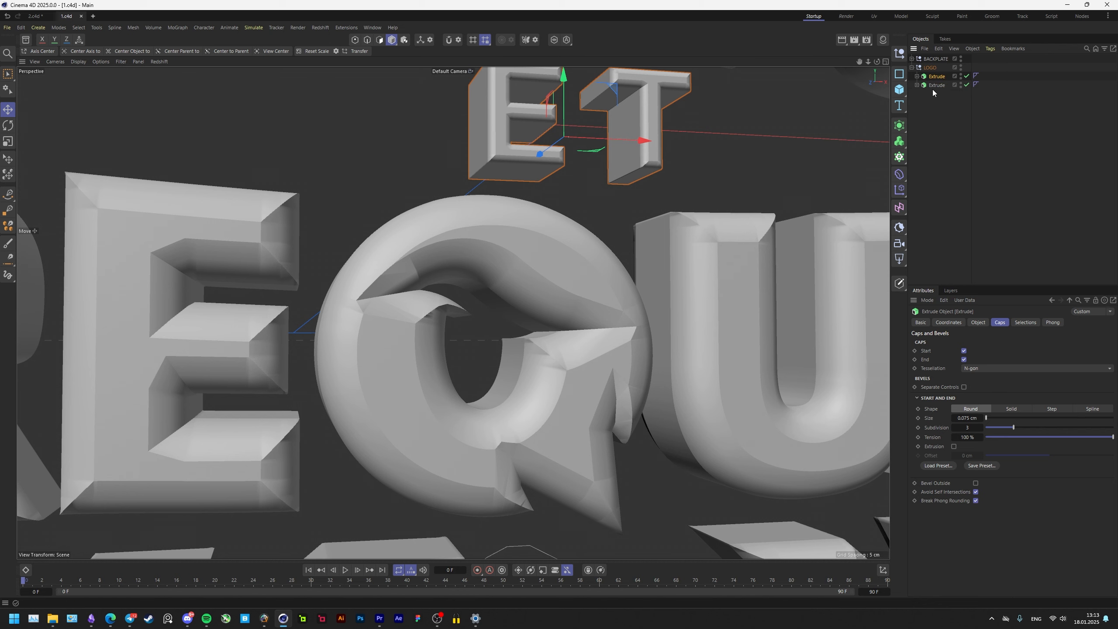
pyautogui.keyDown('ctrl'); pyautogui.click(936, 85); pyautogui.keyUp('ctrl')
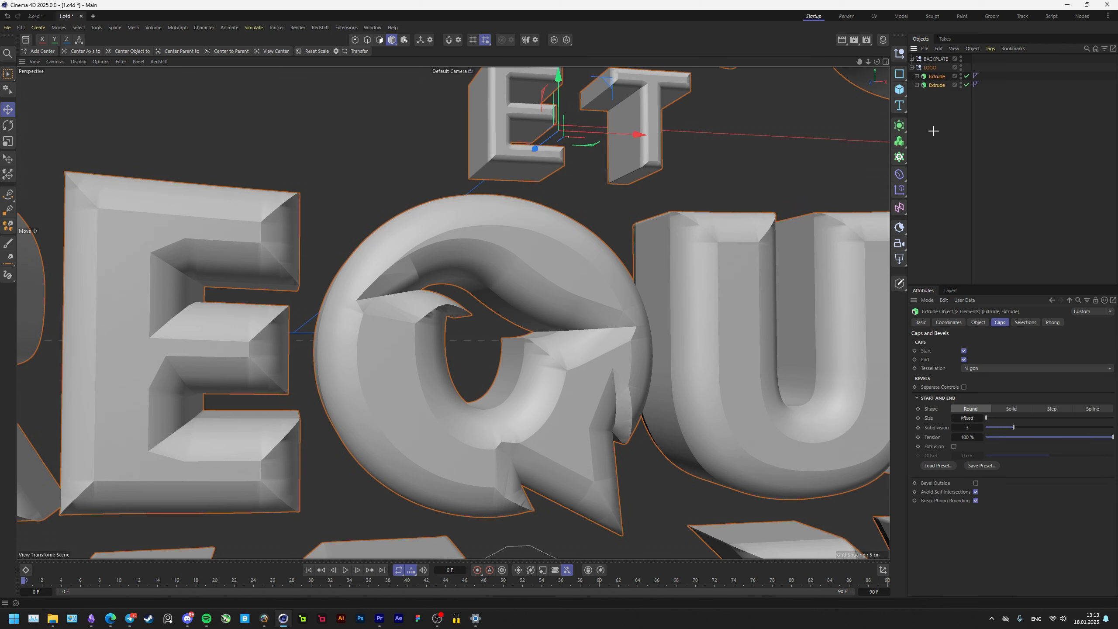
pyautogui.keyDown('alt'); pyautogui.click(899, 141); pyautogui.keyUp('alt')
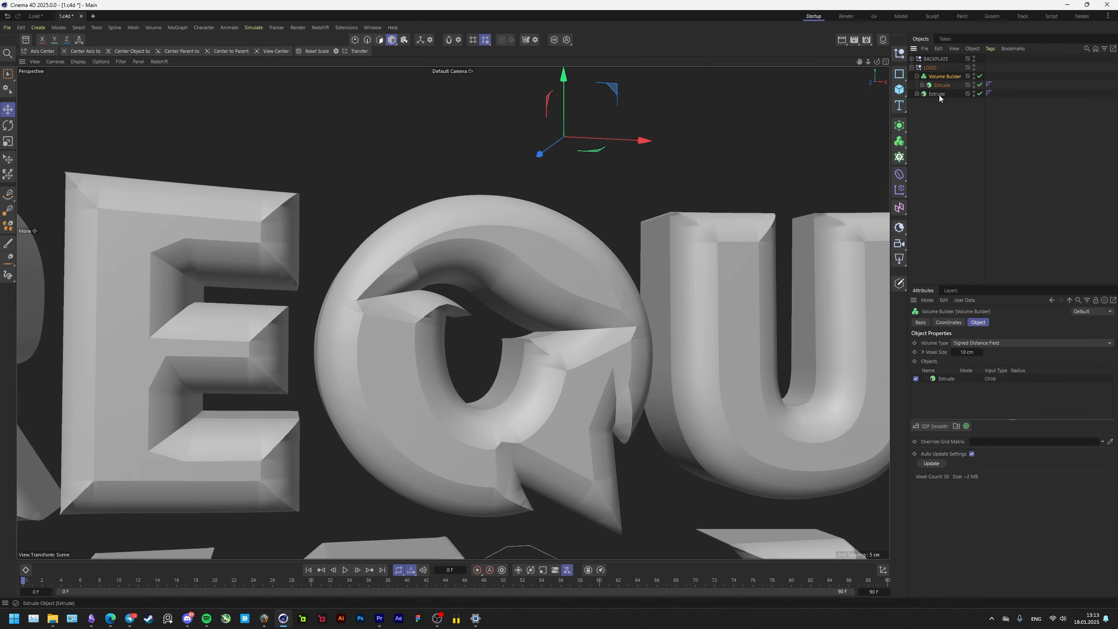
pyautogui.moveTo(937, 95); pyautogui.dragTo(944, 77)
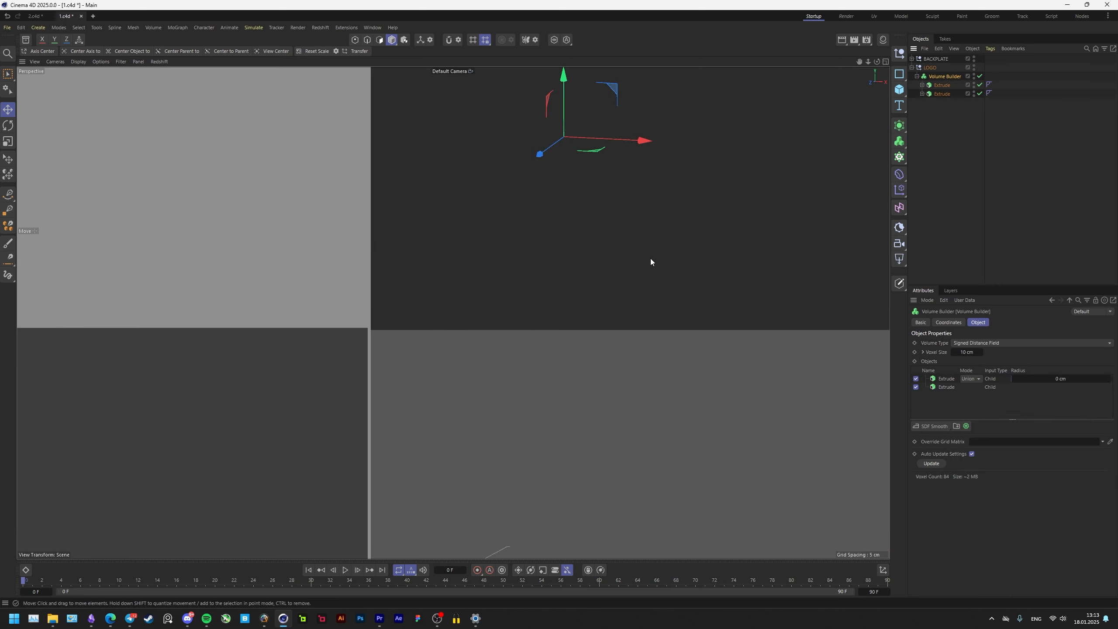
# Try a voxel size of 1 cm in the Volume Builder and save the scene.
pyautogui.click(970, 352)
pyautogui.write('1')
pyautogui.press('Return')
pyautogui.keyDown('alt'); pyautogui.moveTo(514, 314); pyautogui.dragTo(503, 321); pyautogui.keyUp('alt')
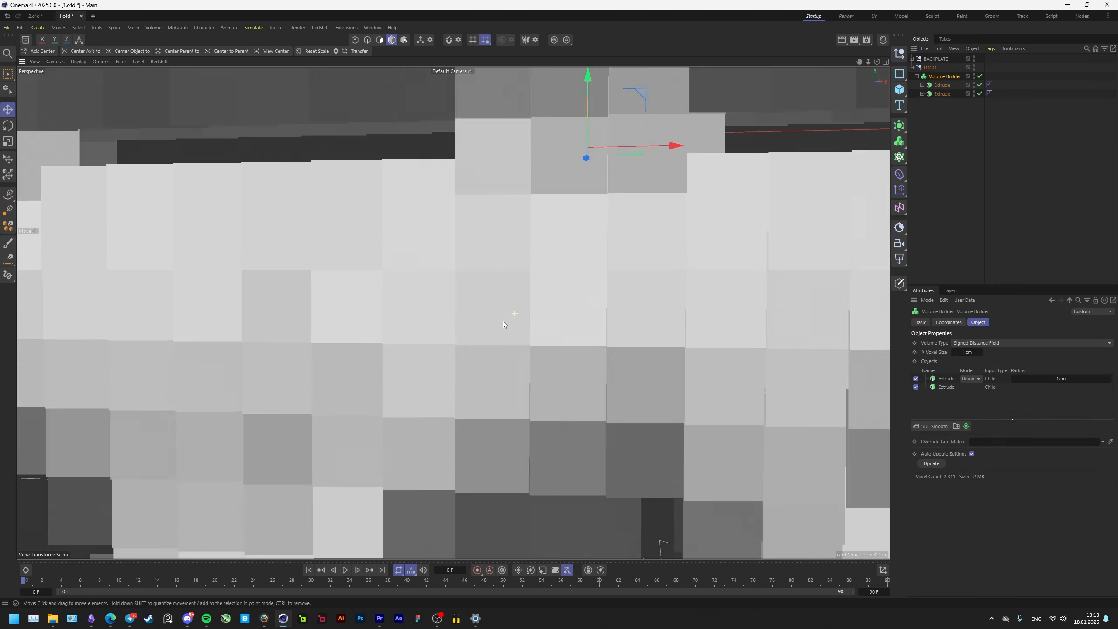
pyautogui.keyDown('alt'); pyautogui.moveTo(503, 321); pyautogui.dragTo(462, 334, button='right'); pyautogui.keyUp('alt')
pyautogui.hotkey('ctrl', 's')
# Try a finer voxel size of 0.1 cm in the Volume Builder and inspect the lettering.
pyautogui.click(966, 352)
pyautogui.write('0')
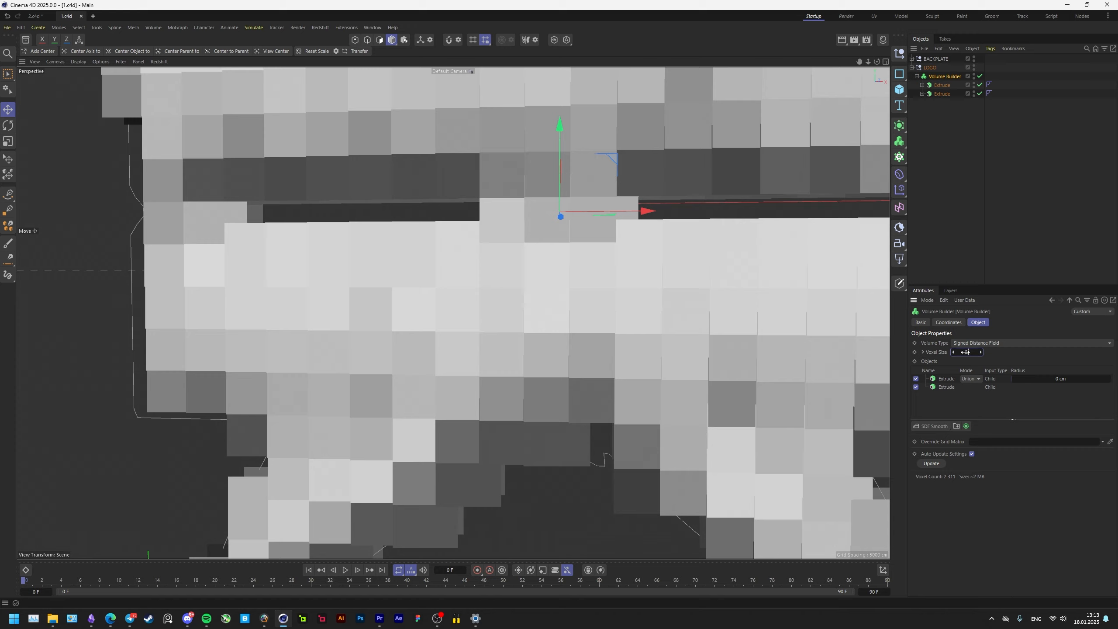
pyautogui.write('.1')
pyautogui.press('Return')
pyautogui.keyDown('alt'); pyautogui.moveTo(648, 339); pyautogui.dragTo(618, 350); pyautogui.keyUp('alt')
pyautogui.keyDown('alt'); pyautogui.moveTo(619, 350); pyautogui.dragTo(633, 313, button='right'); pyautogui.keyUp('alt')
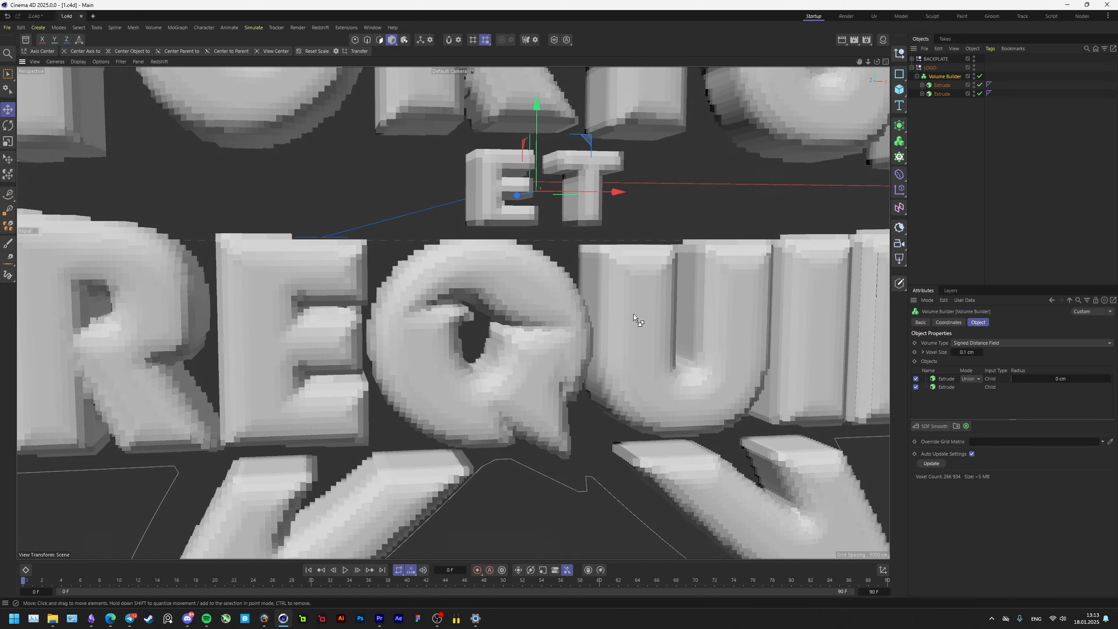
# Set the Volume Builder's voxel size to 0.05 cm.
pyautogui.click(966, 352)
pyautogui.write('0.')
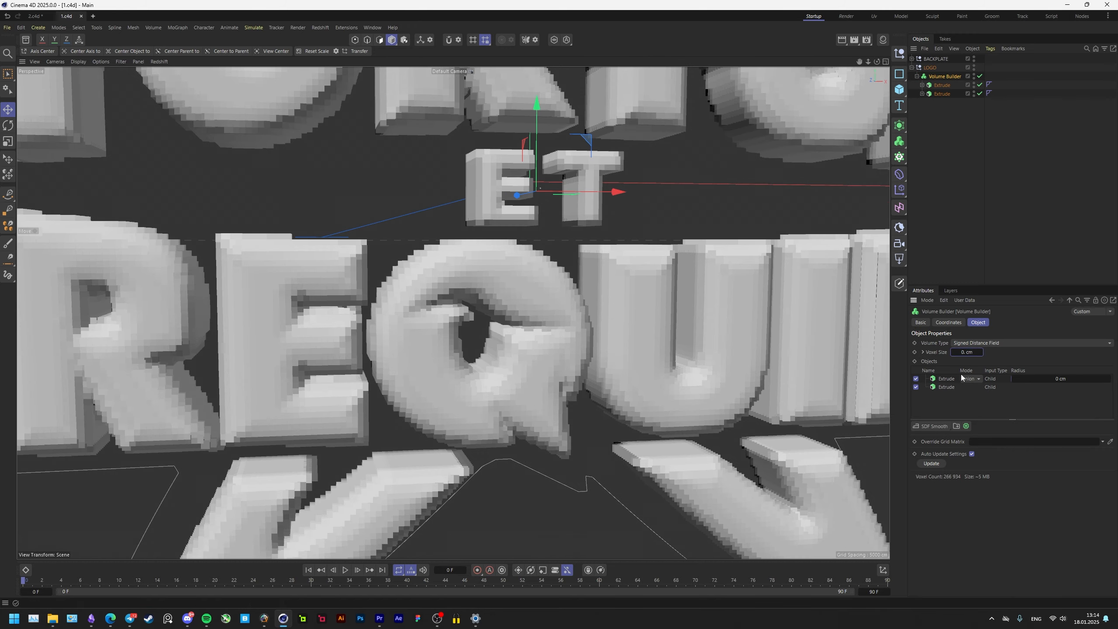
pyautogui.write('05')
pyautogui.press('Return')
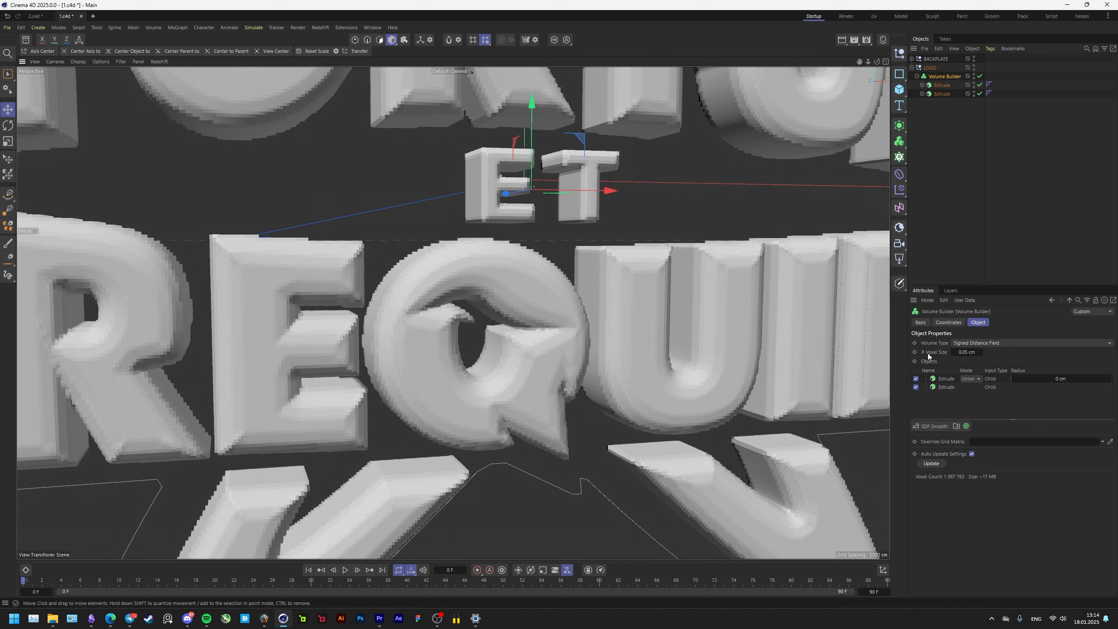
# Try a voxel size of 0.03 cm in the Volume Builder and inspect the lettering.
pyautogui.click(968, 352)
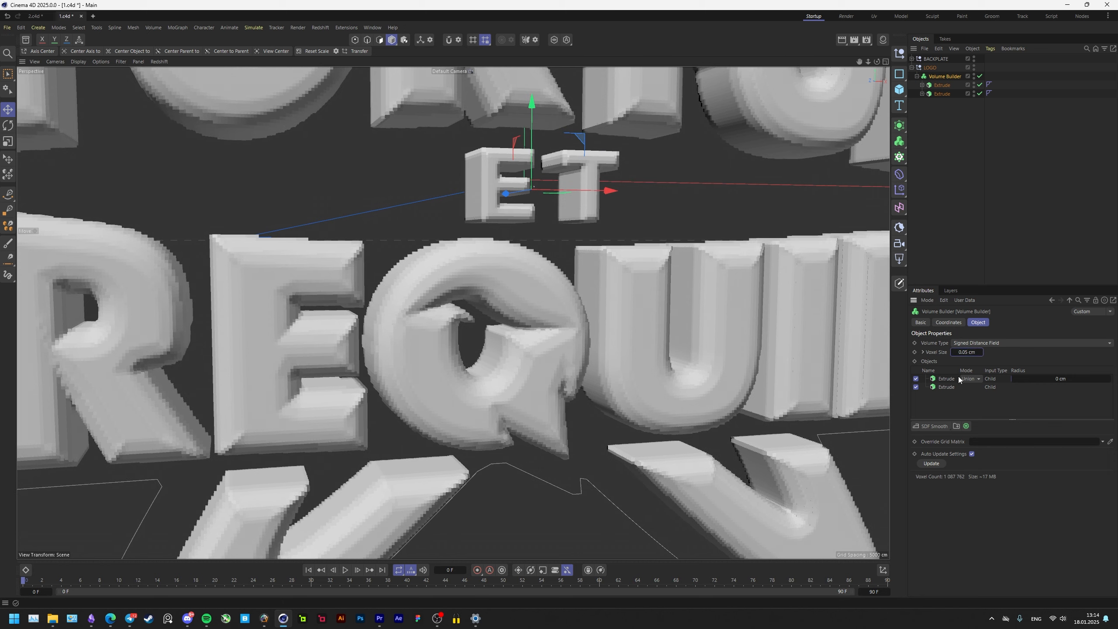
pyautogui.write('0.03')
pyautogui.press('Return')
pyautogui.click(936, 94)
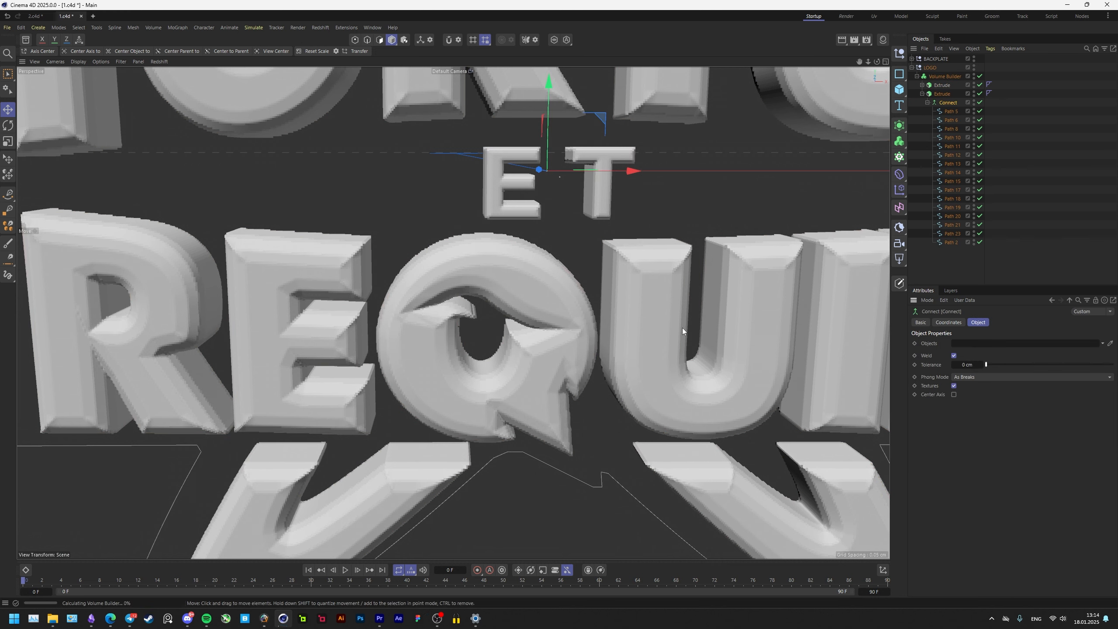
pyautogui.keyDown('alt'); pyautogui.moveTo(664, 387); pyautogui.dragTo(620, 360); pyautogui.keyUp('alt')
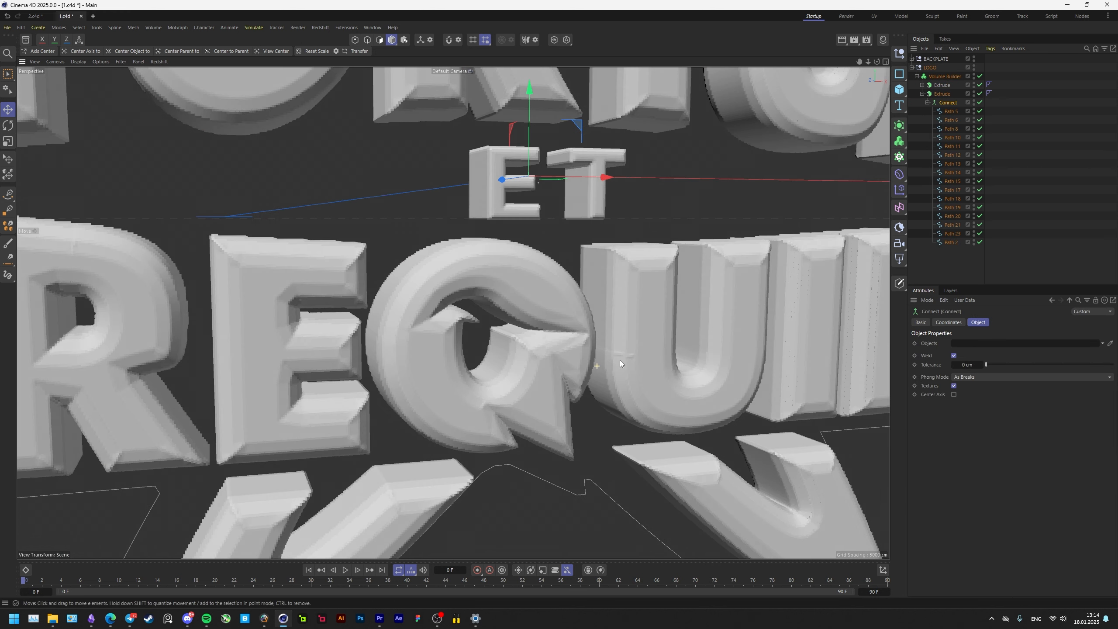
pyautogui.keyDown('alt'); pyautogui.moveTo(620, 361); pyautogui.dragTo(791, 344, button='right'); pyautogui.keyUp('alt')
# Set the cap bevel subdivision of the main lettering's Extrude to 24 and check the rounded edges.
pyautogui.click(990, 365)
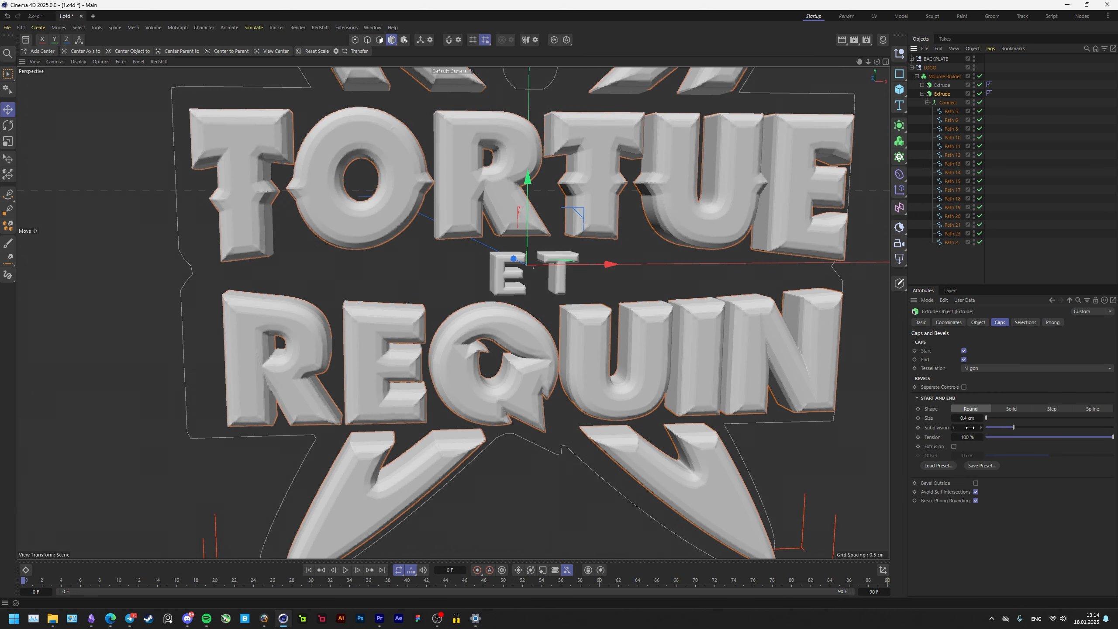
pyautogui.click(970, 428)
pyautogui.write('24')
pyautogui.press('Return')
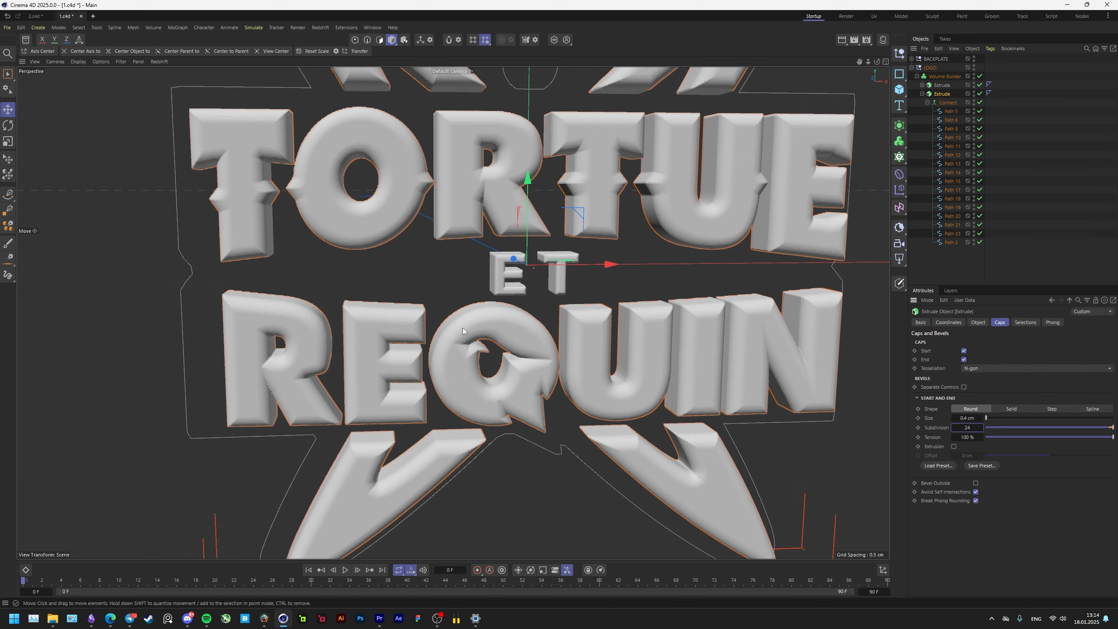
pyautogui.scroll(5, 489, 319)
pyautogui.scroll(-3, 597, 275)
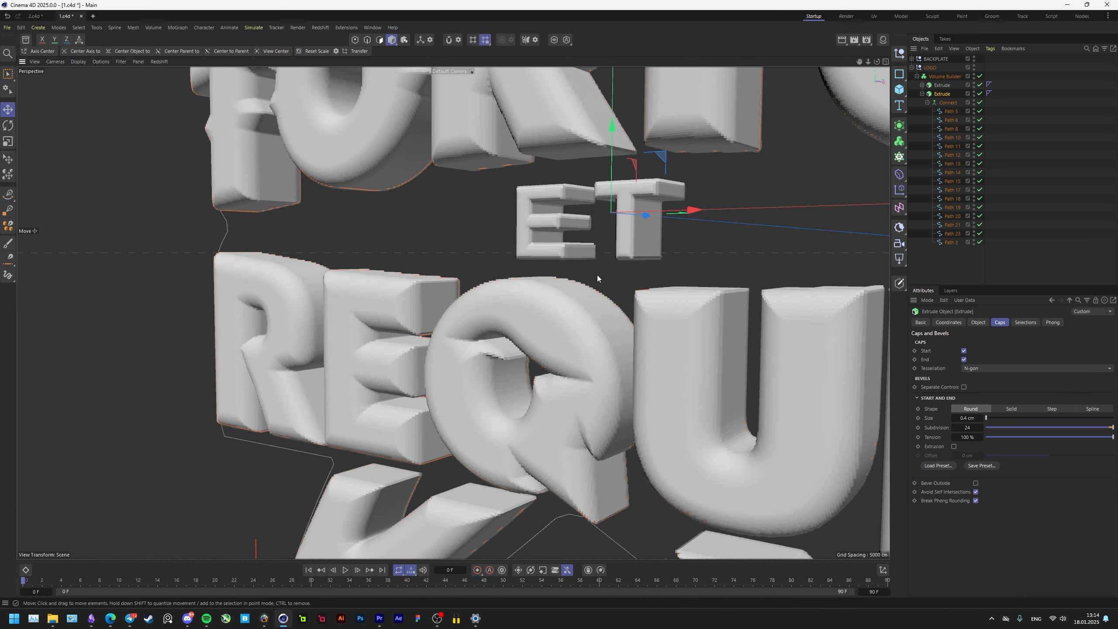
# Turn the Volume Builder off to inspect the plain extrusions, re-enable it, and save the scene.
pyautogui.click(979, 94)
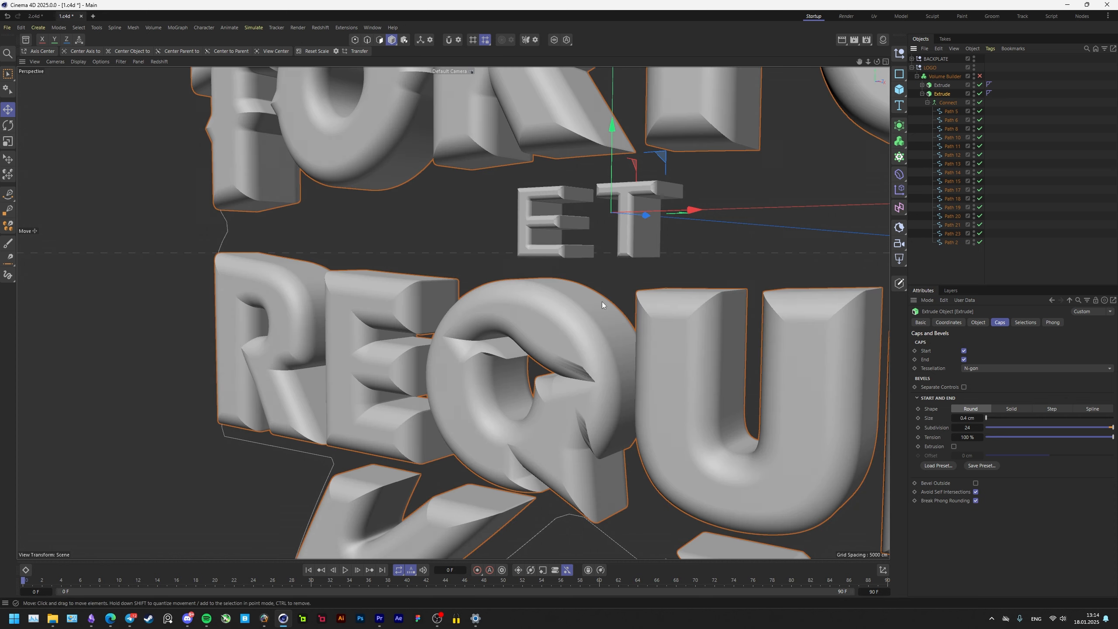
pyautogui.moveTo(602, 302)
pyautogui.keyDown('alt'); pyautogui.mouseDown()
pyautogui.moveTo(554, 328)
pyautogui.moveTo(624, 330)
pyautogui.moveTo(544, 341)
pyautogui.mouseUp(); pyautogui.keyUp('alt')
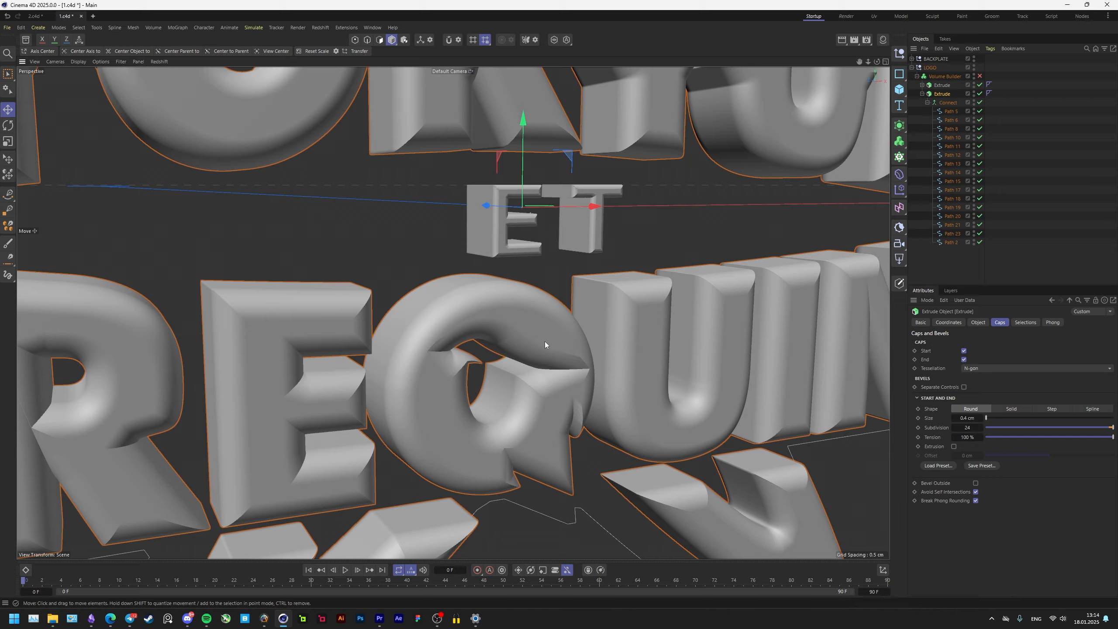
pyautogui.scroll(-6, 490, 369)
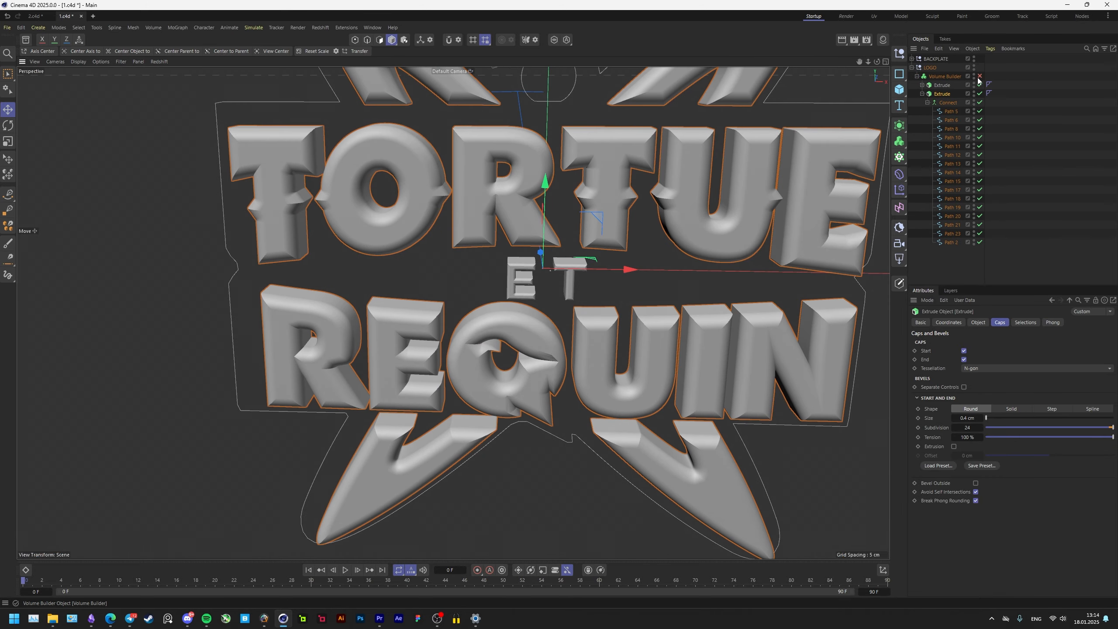
pyautogui.click(979, 76)
pyautogui.keyDown('alt'); pyautogui.moveTo(650, 321); pyautogui.dragTo(516, 320); pyautogui.keyUp('alt')
pyautogui.scroll(-2, 516, 320)
pyautogui.hotkey('ctrl', 's')
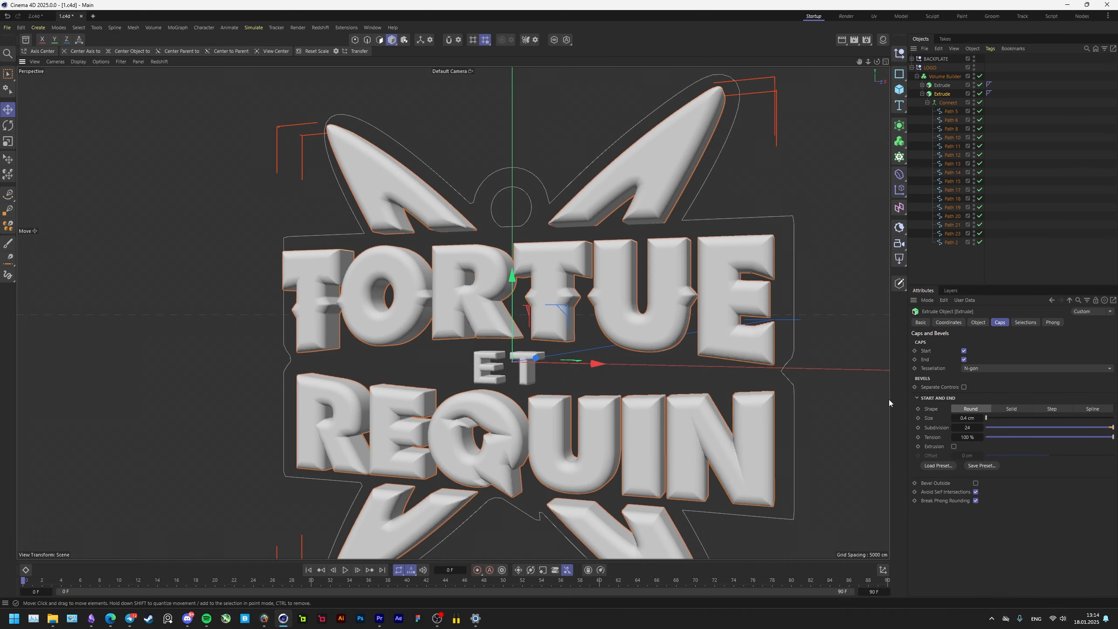
# Add an SDF Smooth layer to the Volume Builder with a voxel distance of 1.
pyautogui.click(943, 77)
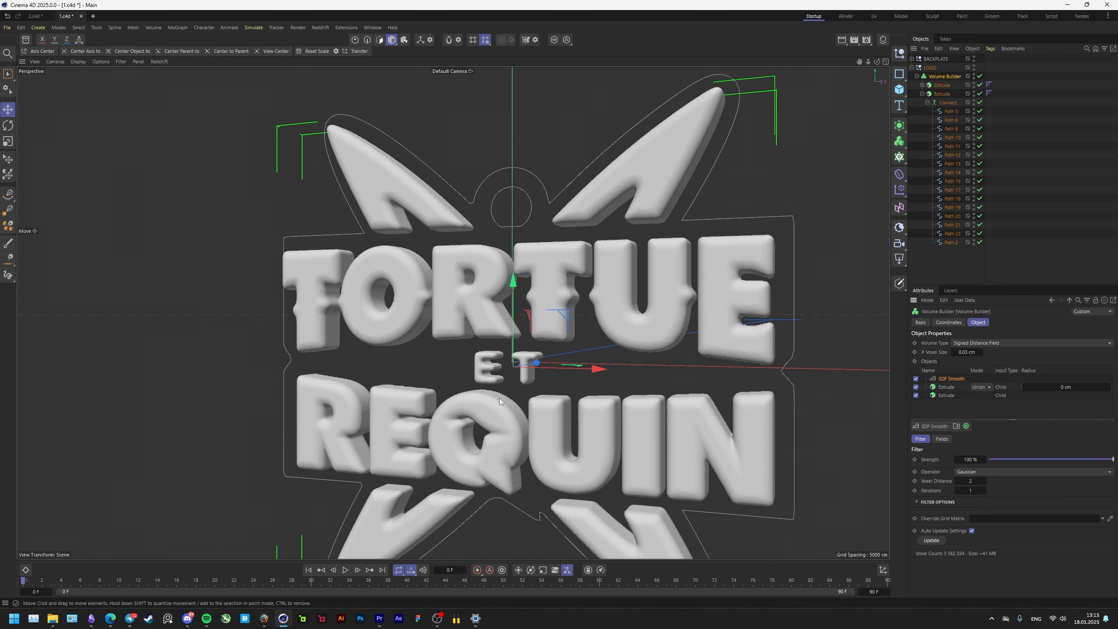
pyautogui.keyDown('alt'); pyautogui.moveTo(499, 398); pyautogui.dragTo(502, 367, button='middle'); pyautogui.keyUp('alt')
pyautogui.scroll(4, 501, 367)
pyautogui.keyDown('alt'); pyautogui.moveTo(501, 367); pyautogui.dragTo(550, 403); pyautogui.keyUp('alt')
pyautogui.write('1')
pyautogui.press('Return')
pyautogui.scroll(3, 550, 403)
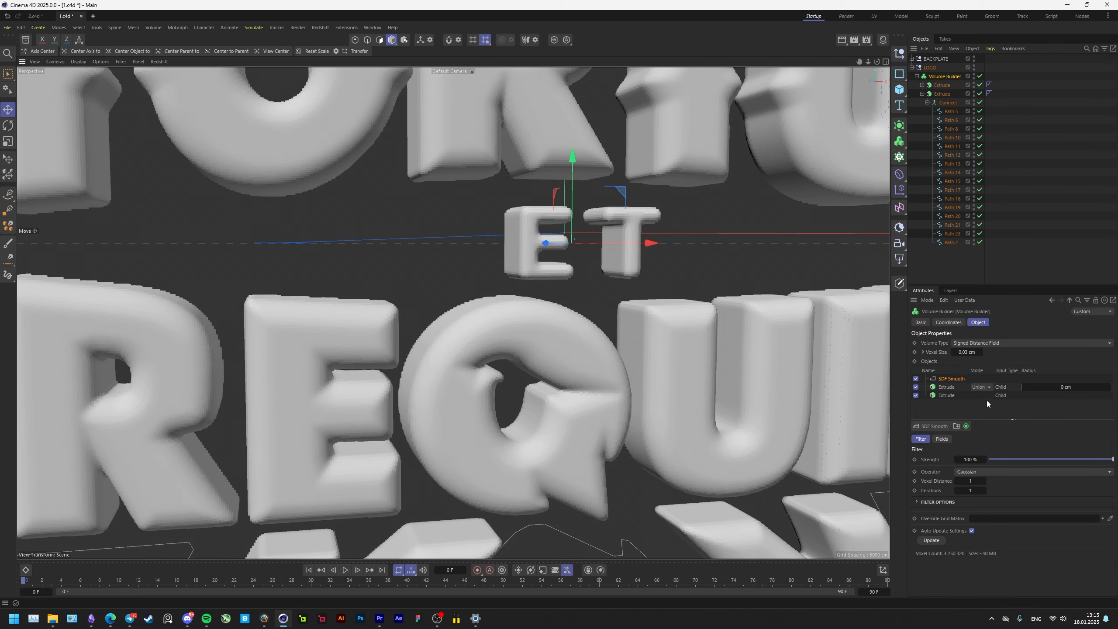
# Set the Volume Builder's voxel size to 0.015 cm and check the letter Q up close.
pyautogui.click(961, 353)
pyautogui.scroll(10, 446, 376)
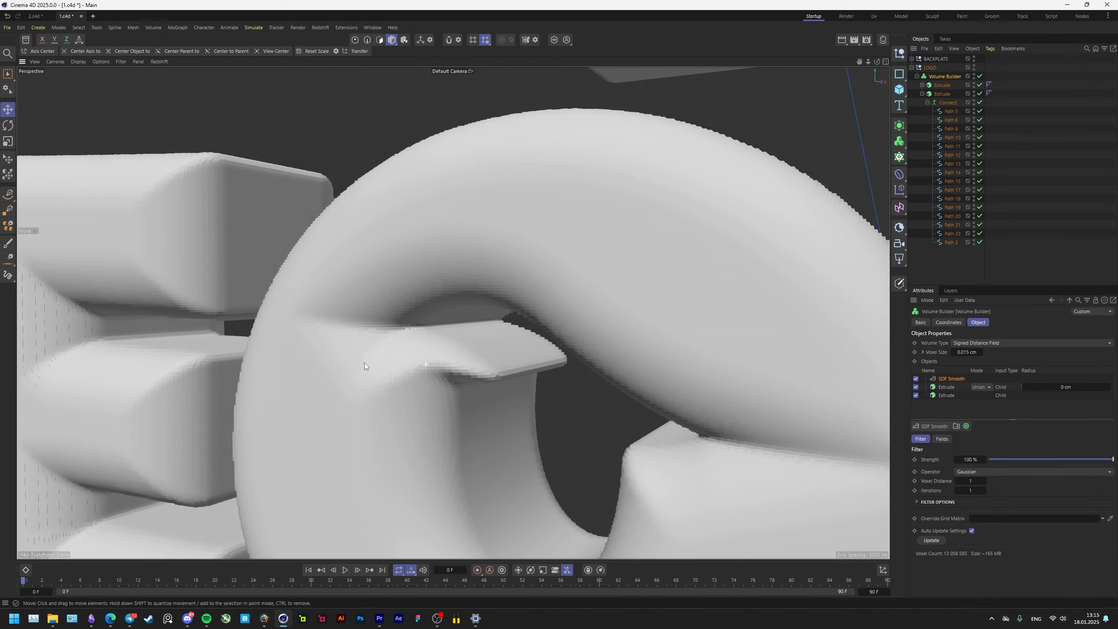
pyautogui.moveTo(384, 361)
pyautogui.keyDown('alt'); pyautogui.mouseDown()
pyautogui.moveTo(497, 362)
pyautogui.moveTo(440, 377)
pyautogui.moveTo(403, 353)
pyautogui.mouseUp(); pyautogui.keyUp('alt')
pyautogui.keyDown('alt'); pyautogui.moveTo(406, 345); pyautogui.dragTo(474, 367); pyautogui.keyUp('alt')
pyautogui.scroll(-6, 357, 382)
pyautogui.scroll(-4, 488, 387)
pyautogui.scroll(3, 463, 389)
pyautogui.scroll(4, 545, 362)
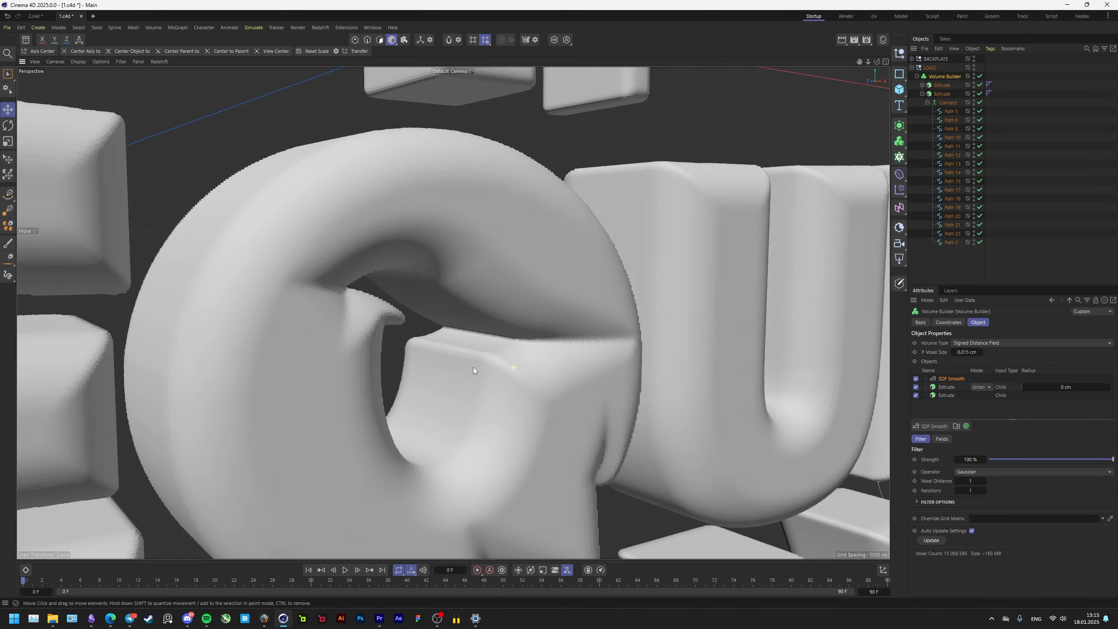
# Examine the smoothed edges of the lettering and fins from several angles and distances.
pyautogui.scroll(-7, 453, 312)
pyautogui.keyDown('alt'); pyautogui.moveTo(453, 312); pyautogui.dragTo(373, 364); pyautogui.keyUp('alt')
pyautogui.scroll(4, 459, 338)
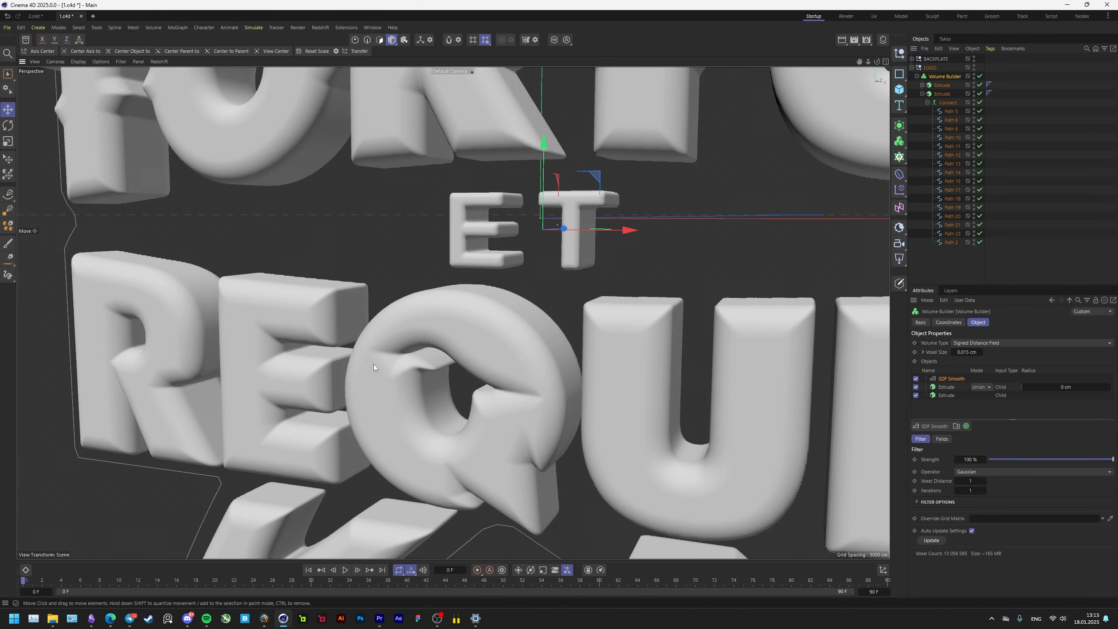
pyautogui.scroll(3, 374, 364)
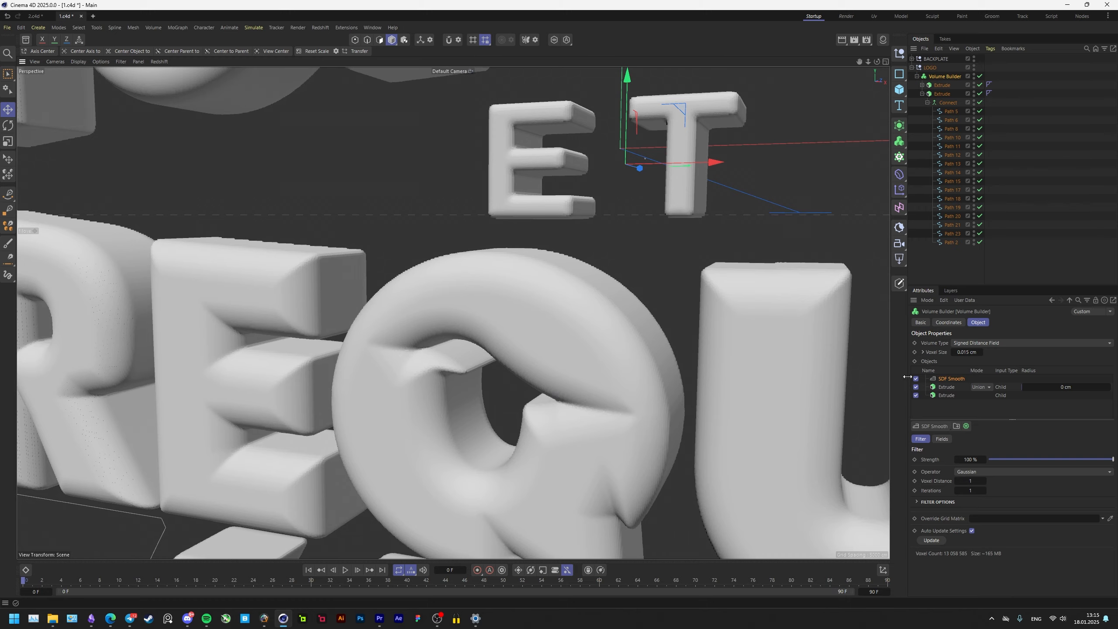
pyautogui.scroll(-5, 477, 385)
pyautogui.scroll(3, 483, 375)
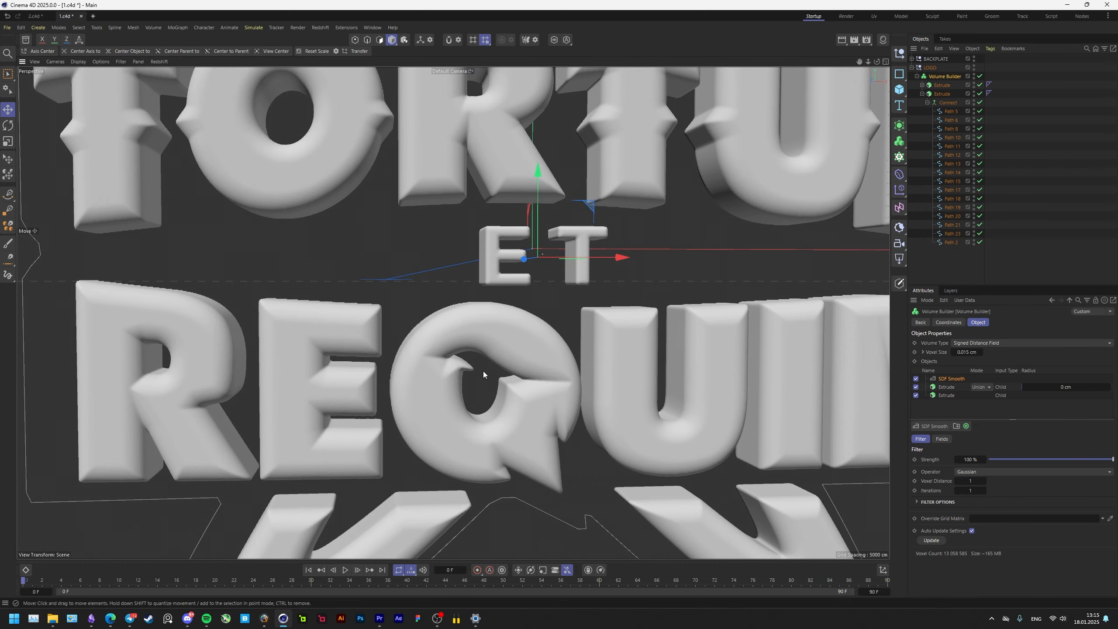
pyautogui.scroll(-4, 527, 383)
pyautogui.scroll(6, 692, 157)
pyautogui.keyDown('alt'); pyautogui.moveTo(693, 157); pyautogui.dragTo(668, 186); pyautogui.keyUp('alt')
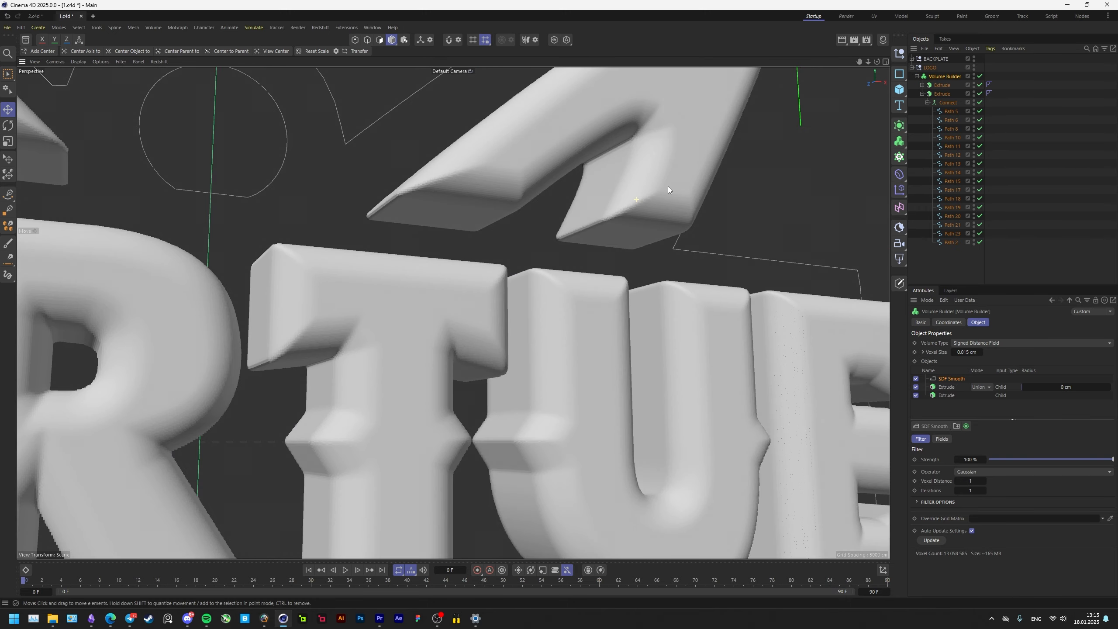
pyautogui.scroll(-6, 667, 186)
pyautogui.scroll(6, 500, 247)
pyautogui.scroll(2, 500, 250)
pyautogui.keyDown('alt'); pyautogui.moveTo(501, 265); pyautogui.dragTo(536, 293); pyautogui.keyUp('alt')
pyautogui.scroll(-2, 467, 292)
pyautogui.scroll(3, 585, 258)
# Set the bevel size of the ET lettering's Extrude to 0.1 cm and save the scene.
pyautogui.click(944, 94)
pyautogui.click(944, 86)
pyautogui.click(963, 418)
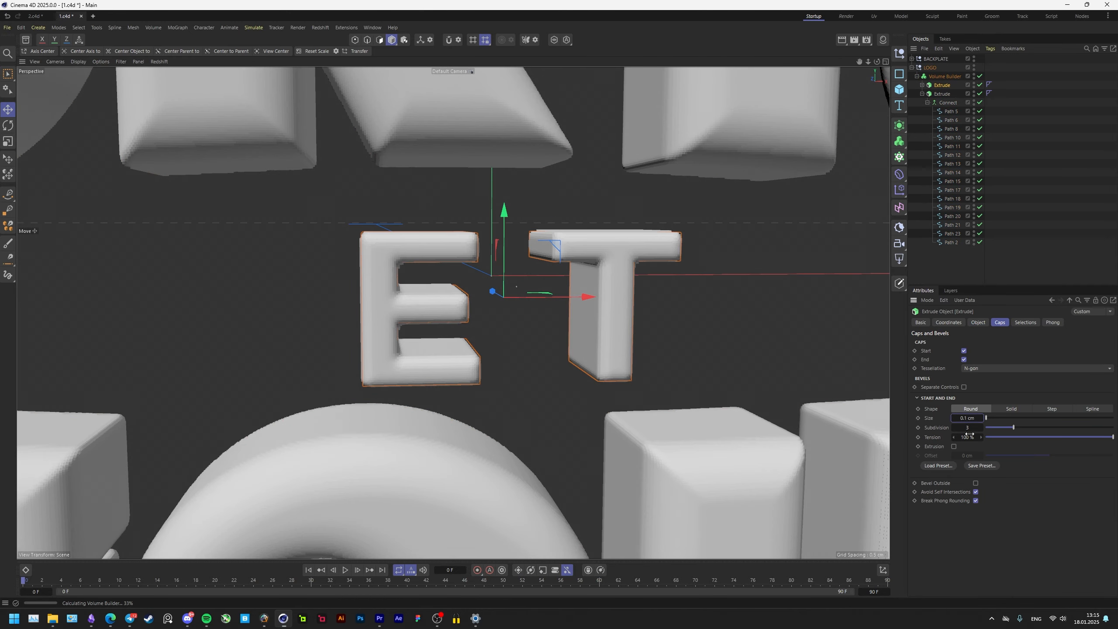
pyautogui.write('0.1')
pyautogui.press('Return')
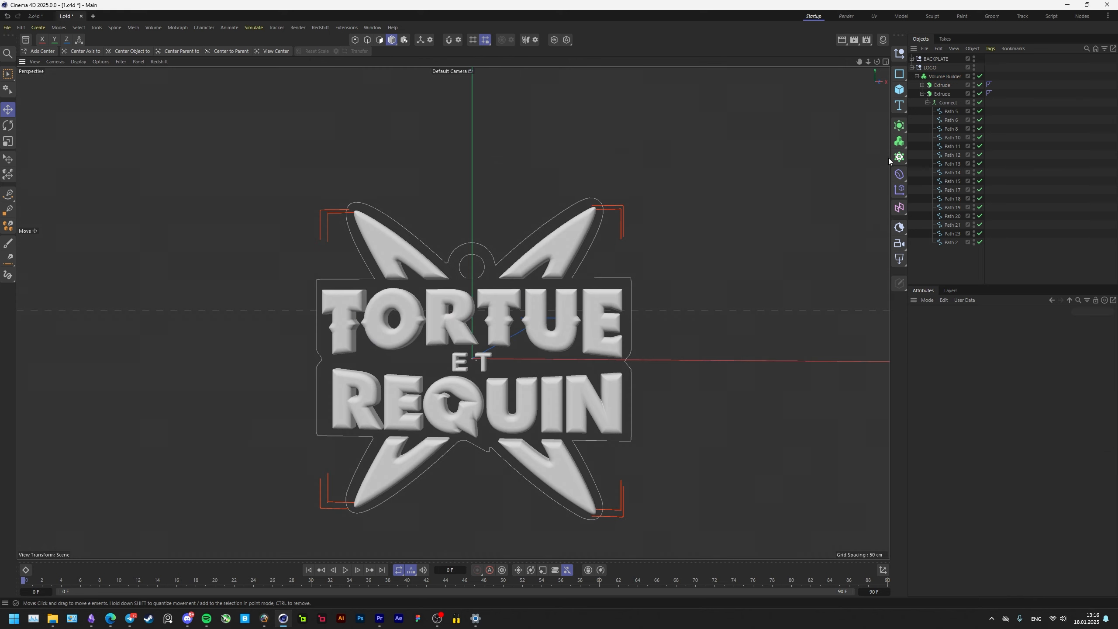
pyautogui.hotkey('ctrl', 's')
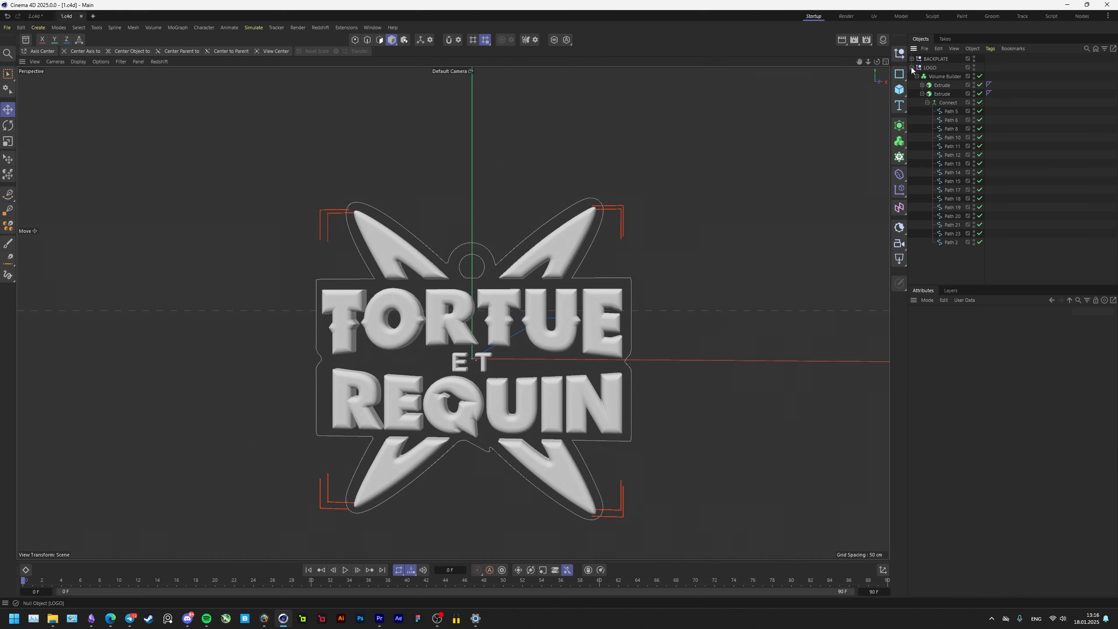
# Collapse the LOGO group and hide it.
pyautogui.click(912, 68)
pyautogui.click(933, 67)
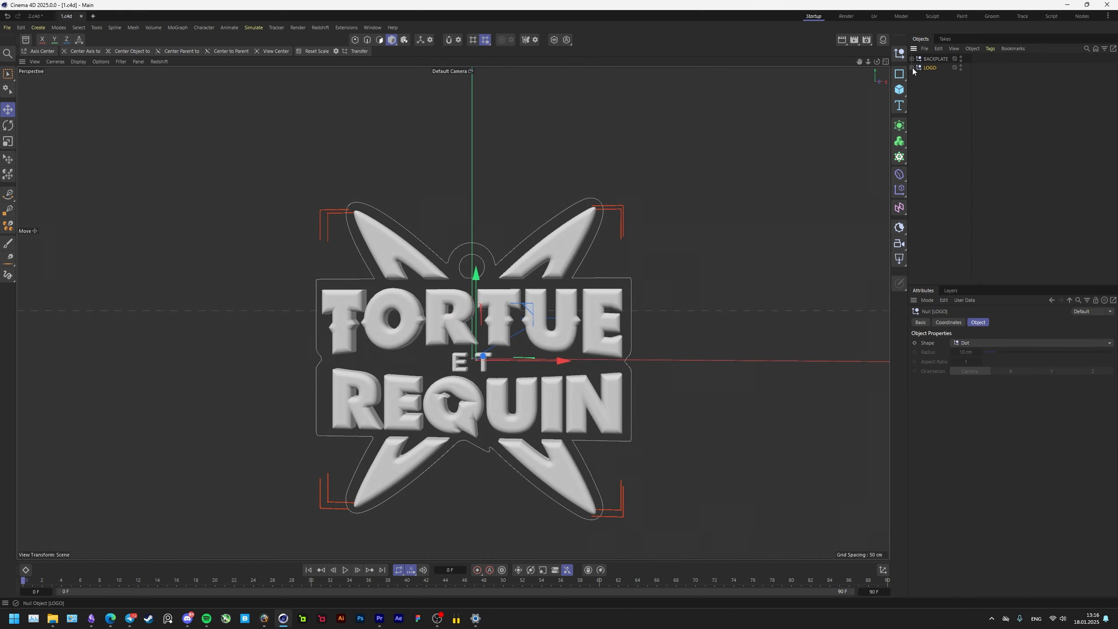
pyautogui.keyDown('alt'); pyautogui.click(960, 68); pyautogui.keyUp('alt')
# Combine the two Circle splines in BACKPLATE under a Connect object and save the scene.
pyautogui.click(912, 58)
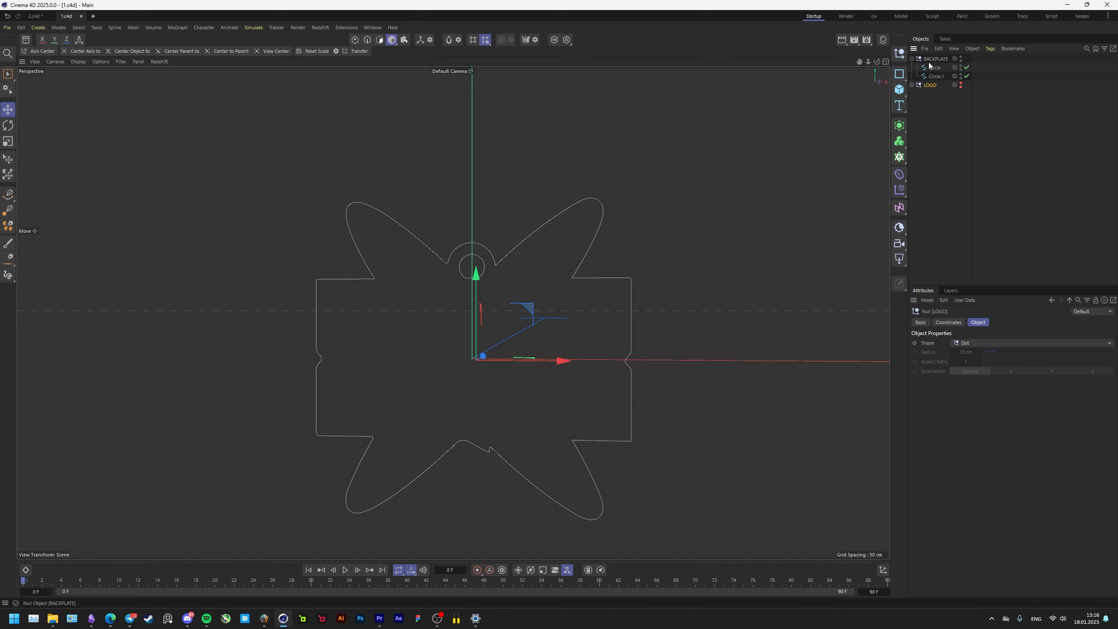
pyautogui.click(931, 68)
pyautogui.keyDown('shift'); pyautogui.click(933, 76); pyautogui.keyUp('shift')
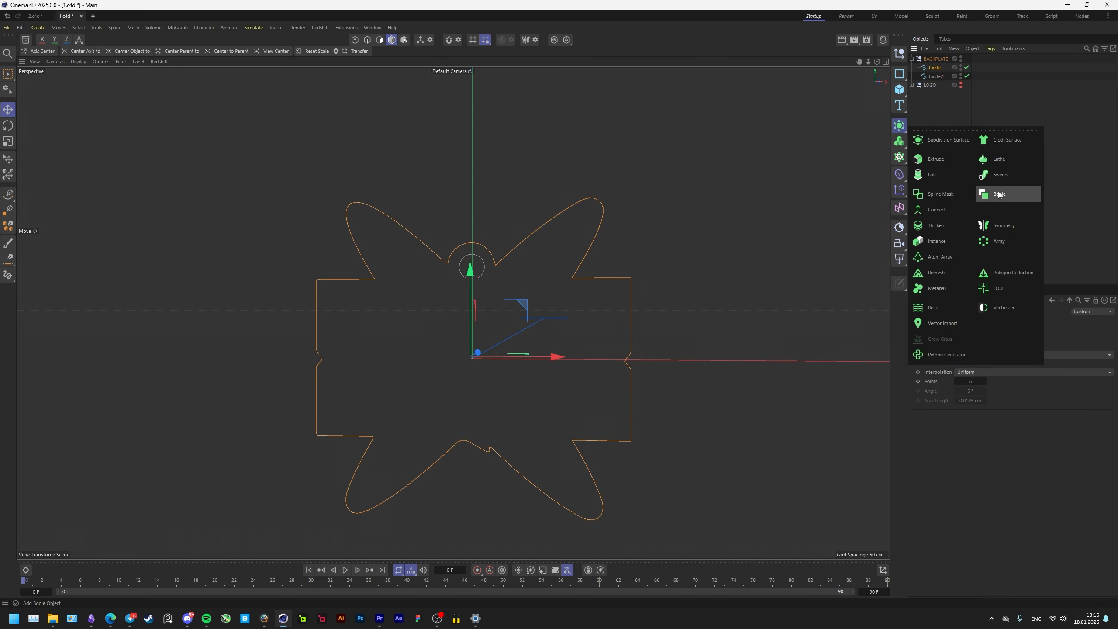
pyautogui.click(899, 126)
pyautogui.keyDown('alt'); pyautogui.click(949, 209); pyautogui.keyUp('alt')
pyautogui.hotkey('ctrl', 's')
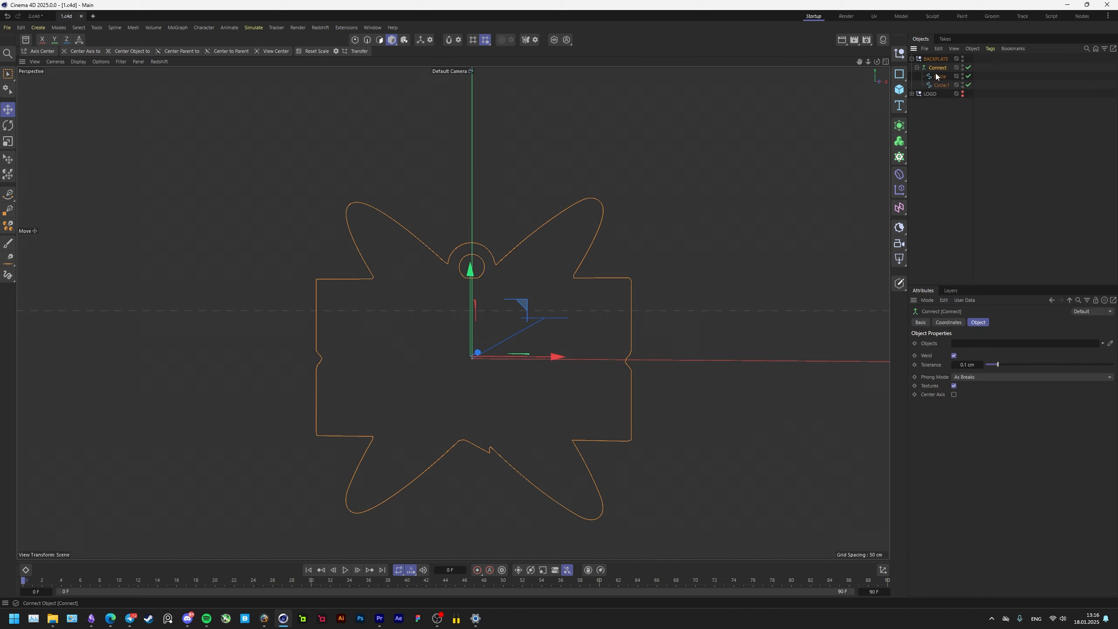
# Place the backplate's Connect object in an Extrude with a 2 cm offset and save the scene.
pyautogui.click(900, 125)
pyautogui.keyDown('alt'); pyautogui.click(936, 159); pyautogui.keyUp('alt')
pyautogui.click(978, 321)
pyautogui.moveTo(996, 352); pyautogui.dragTo(1000, 352)
pyautogui.click(982, 351)
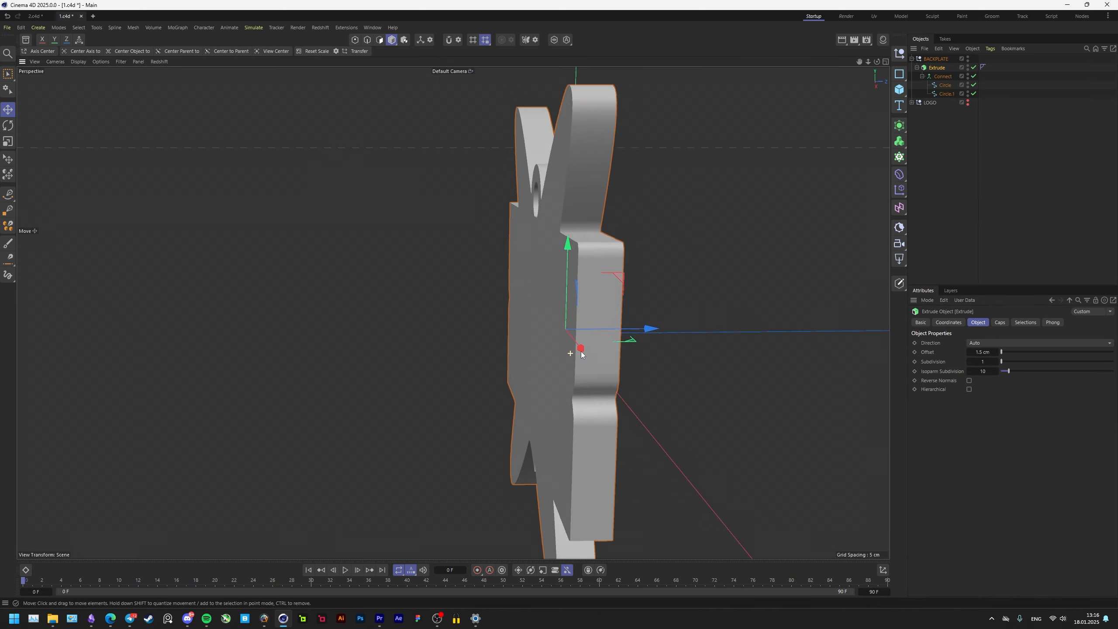
pyautogui.write('2')
pyautogui.press('Return')
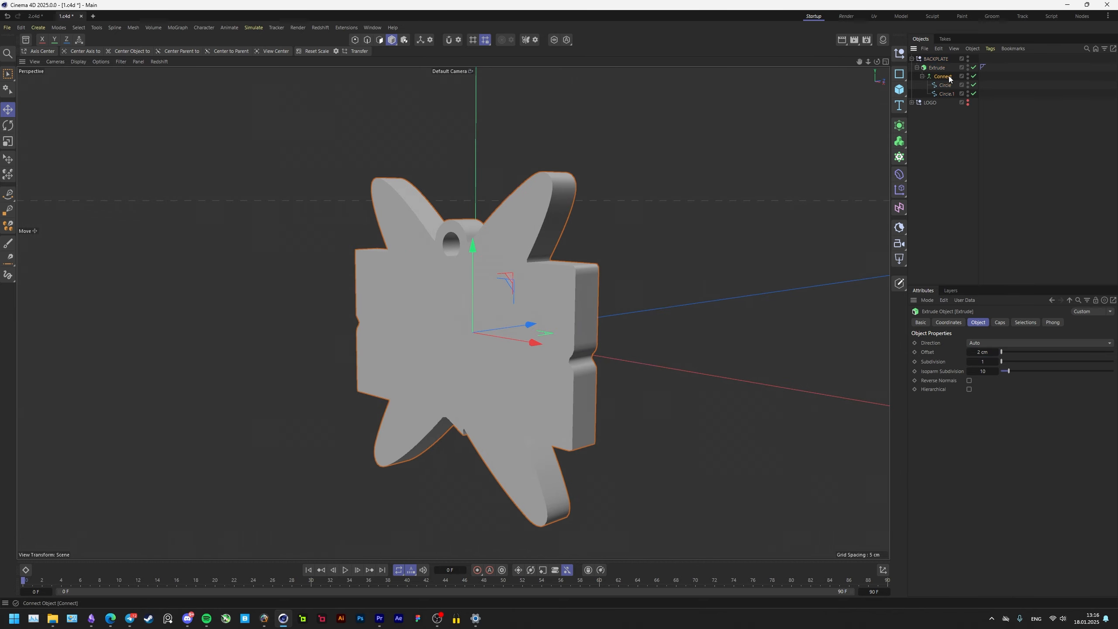
pyautogui.hotkey('ctrl', 's')
# Make the backplate Extrude a child of a Volume Builder with a 0.1 cm voxel size.
pyautogui.scroll(3, 558, 283)
pyautogui.scroll(-2, 558, 284)
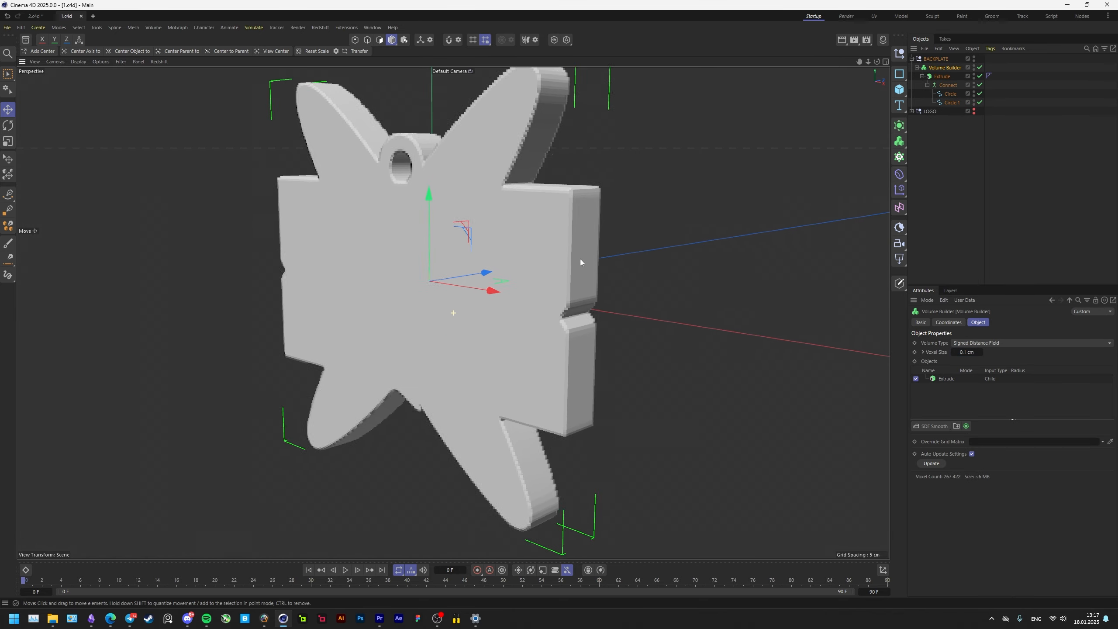
pyautogui.keyDown('alt'); pyautogui.moveTo(580, 263); pyautogui.dragTo(525, 306); pyautogui.keyUp('alt')
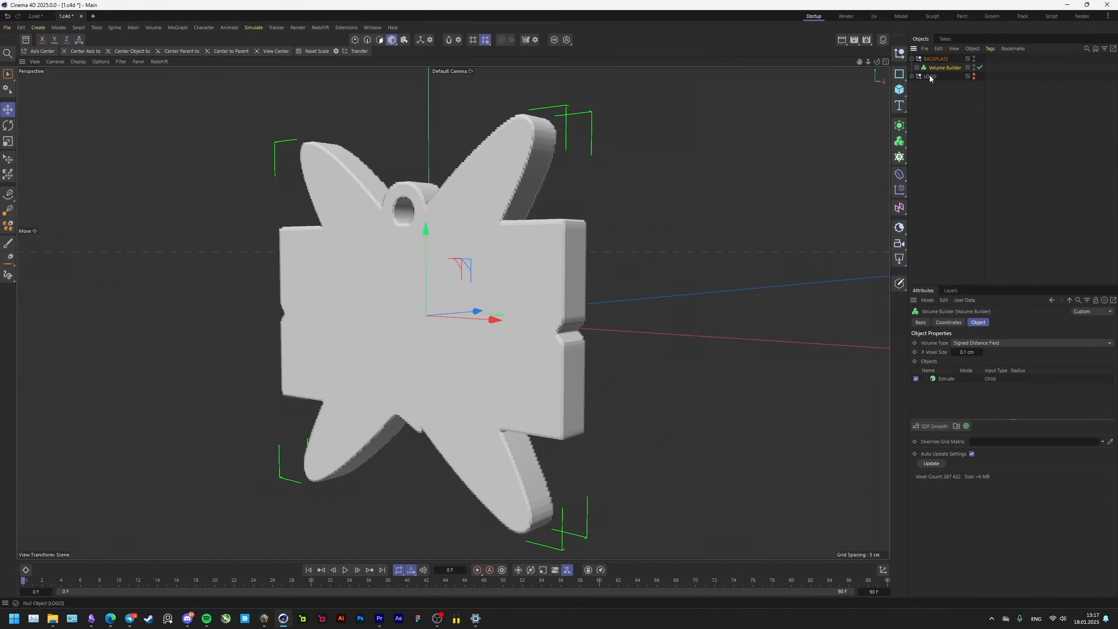
# Duplicate both lettering Extrude objects outside the LOGO group and group the copies under a null.
pyautogui.click(929, 77)
pyautogui.keyDown('alt'); pyautogui.moveTo(575, 298); pyautogui.dragTo(560, 304); pyautogui.keyUp('alt')
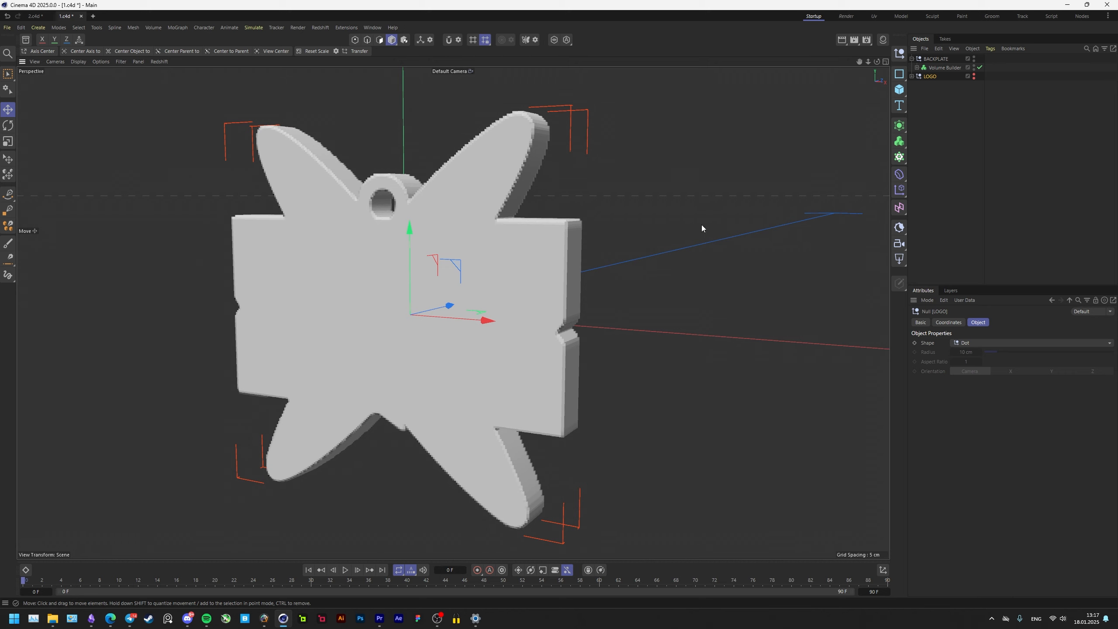
pyautogui.click(911, 76)
pyautogui.click(940, 94)
pyautogui.click(922, 102)
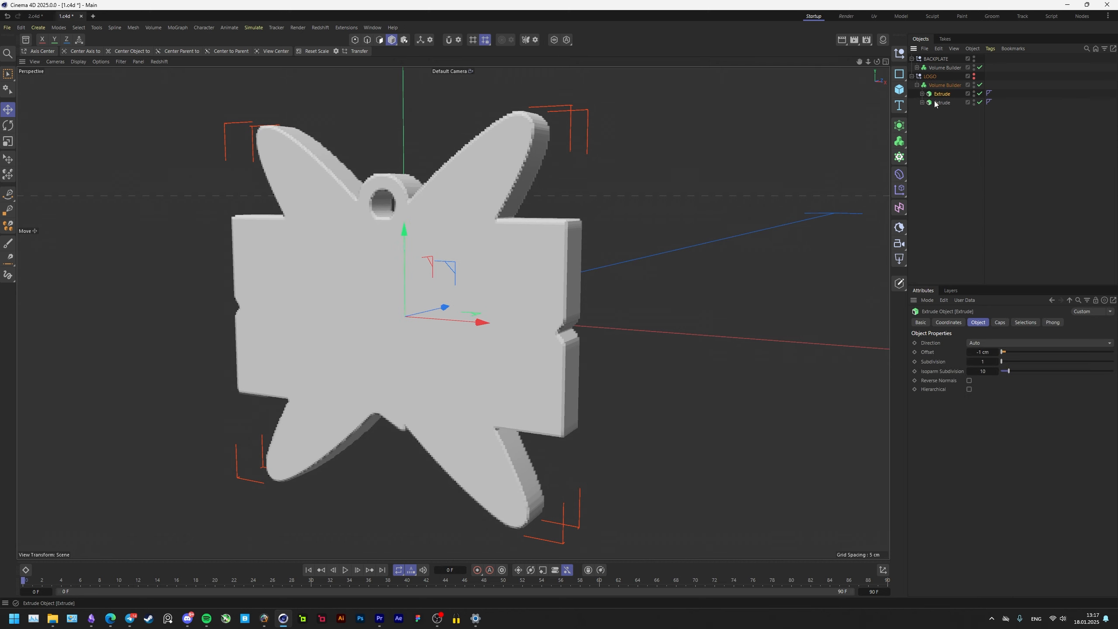
pyautogui.keyDown('ctrl'); pyautogui.click(937, 103); pyautogui.keyUp('ctrl')
pyautogui.moveTo(939, 102); pyautogui.dragTo(940, 72)
pyautogui.hotkey('alt', 'g')
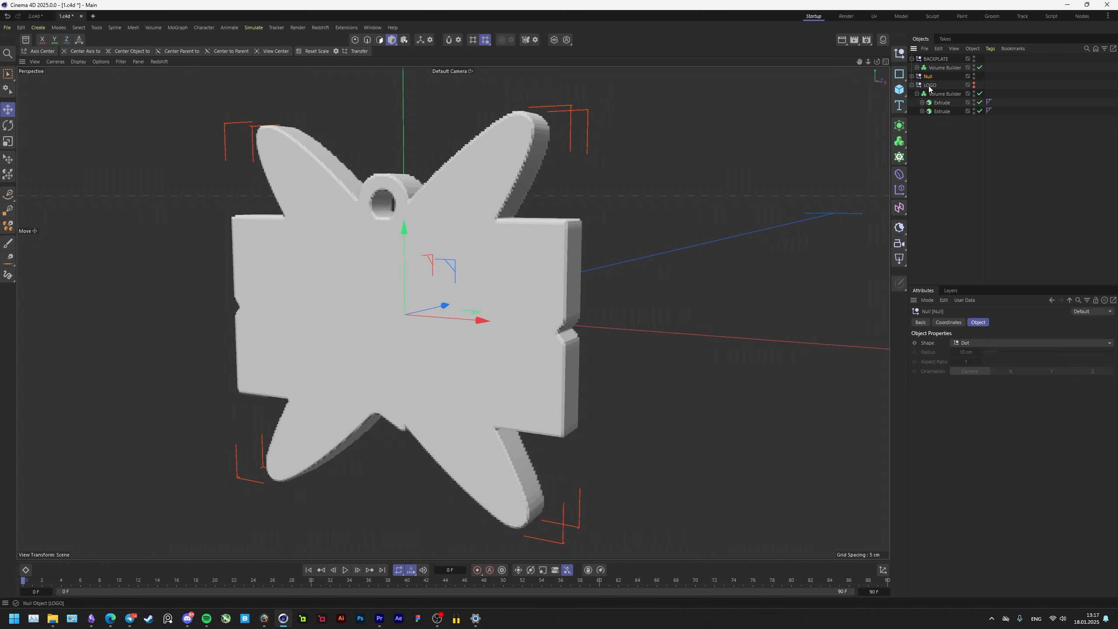
# Rename the null holding the Extrude copies CUTOUTS and make it a child of the backplate's Volume Builder.
pyautogui.doubleClick(929, 76)
pyautogui.write('cUT')
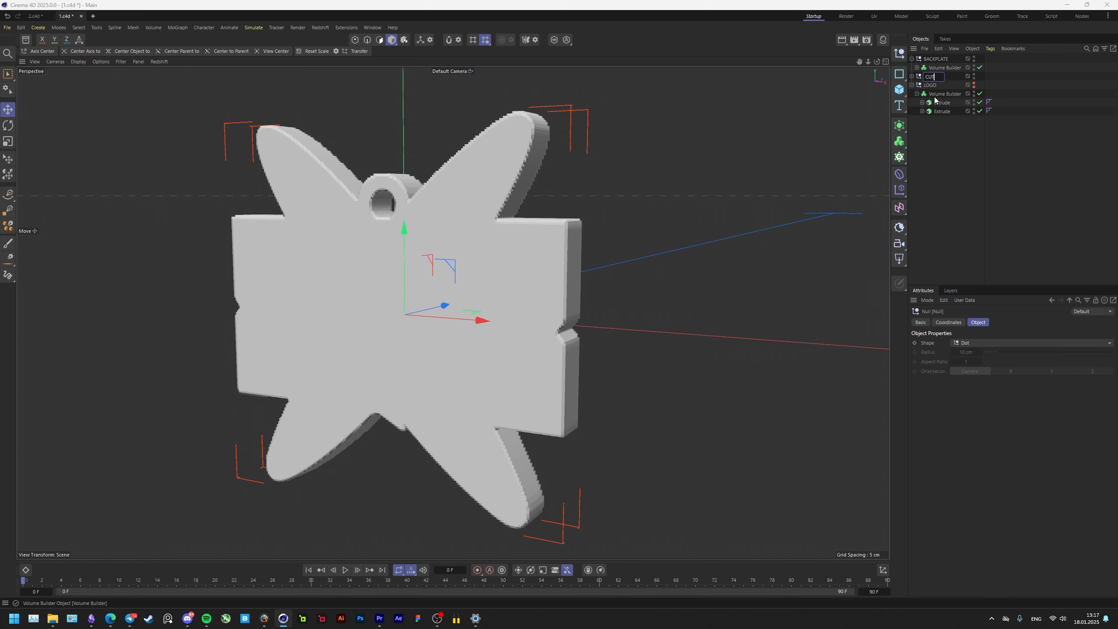
pyautogui.write('OUTS')
pyautogui.press('Return')
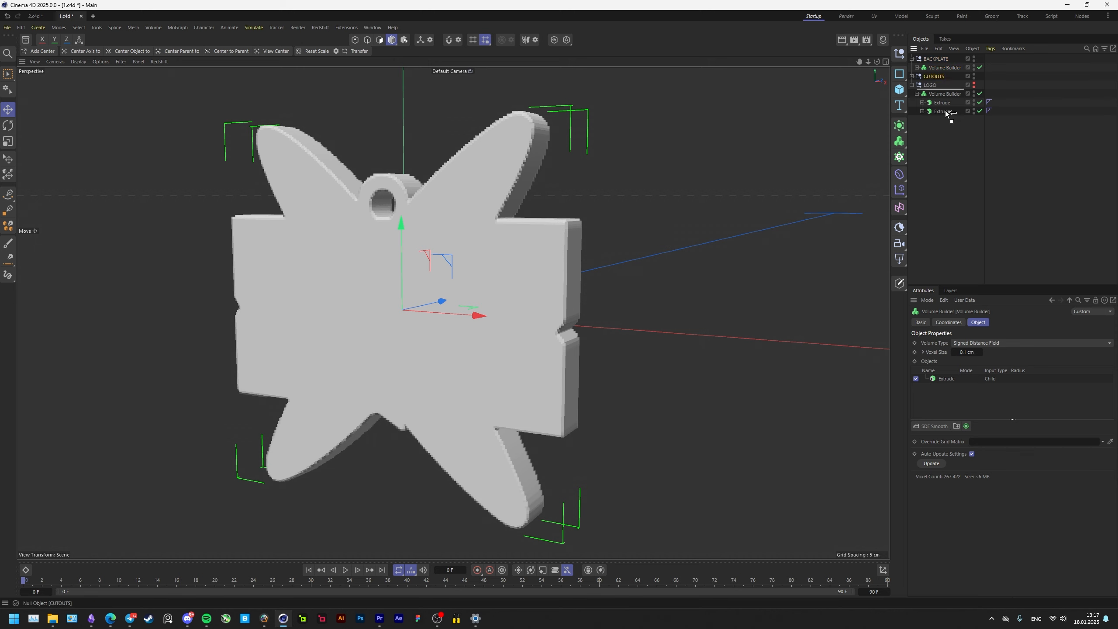
pyautogui.moveTo(945, 111); pyautogui.dragTo(942, 70)
pyautogui.click(945, 69)
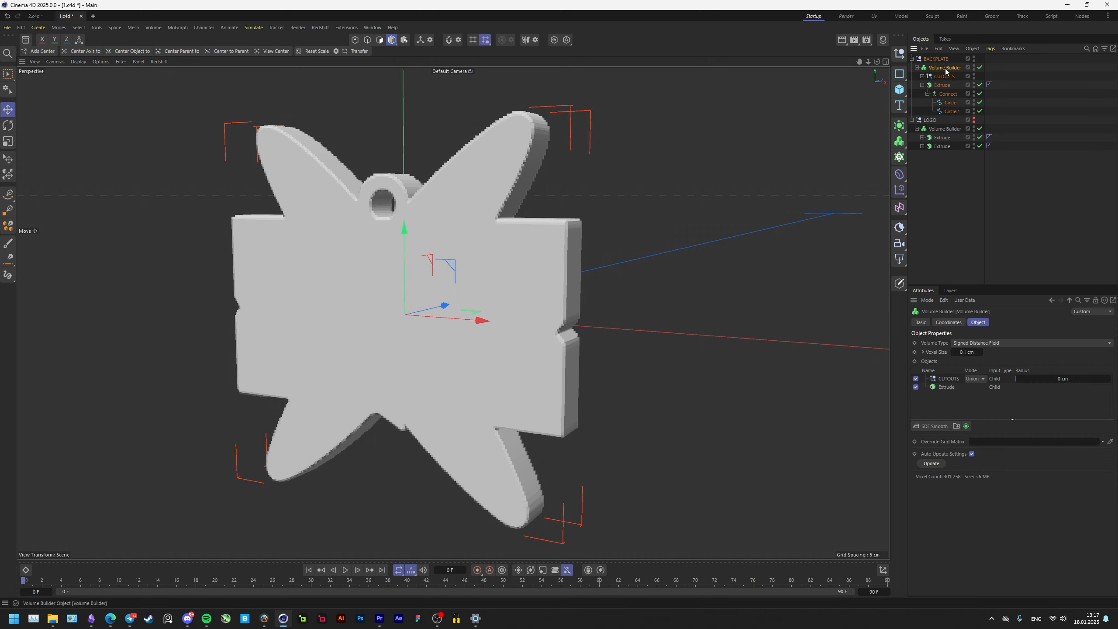
# Set the CUTOUTS null to Subtract mode in the backplate's Volume Builder.
pyautogui.click(951, 379)
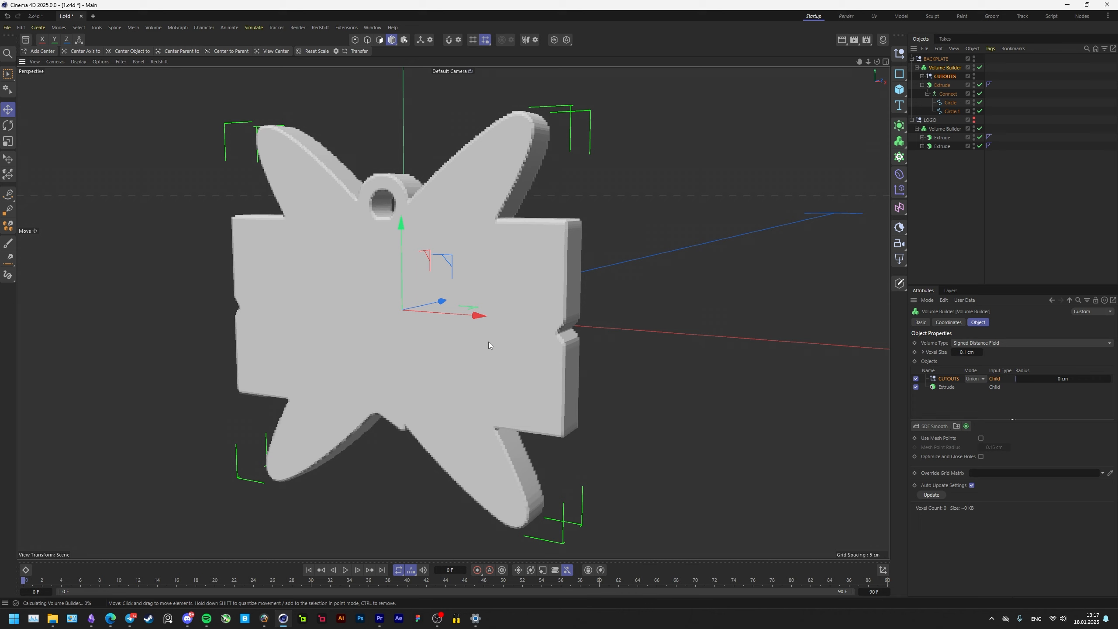
pyautogui.click(974, 379)
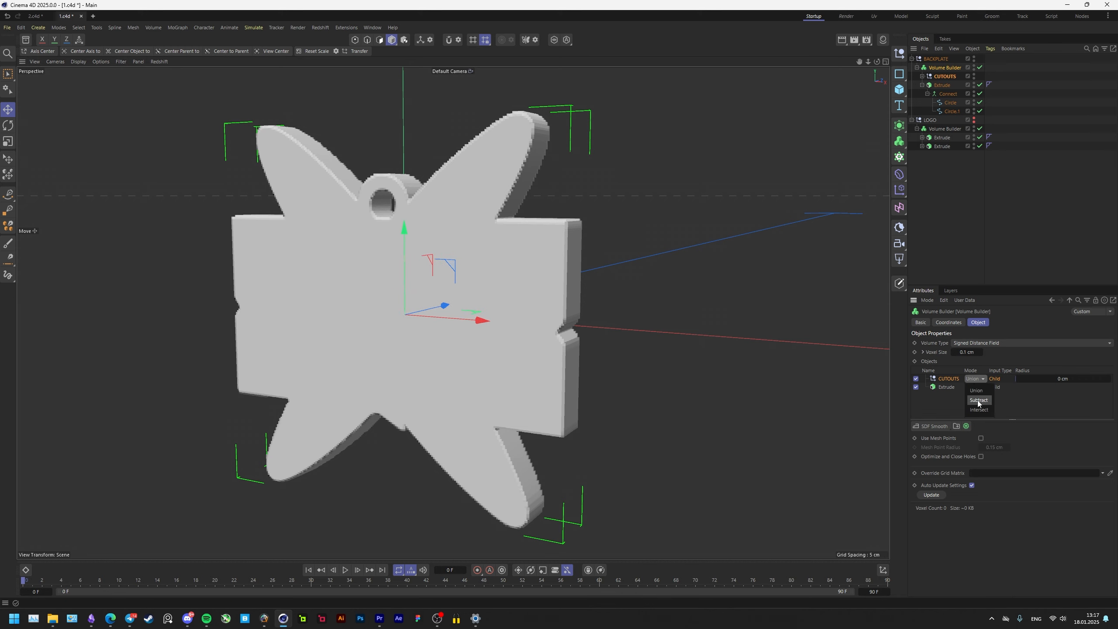
pyautogui.click(978, 400)
pyautogui.keyDown('alt'); pyautogui.moveTo(494, 333); pyautogui.dragTo(742, 242); pyautogui.keyUp('alt')
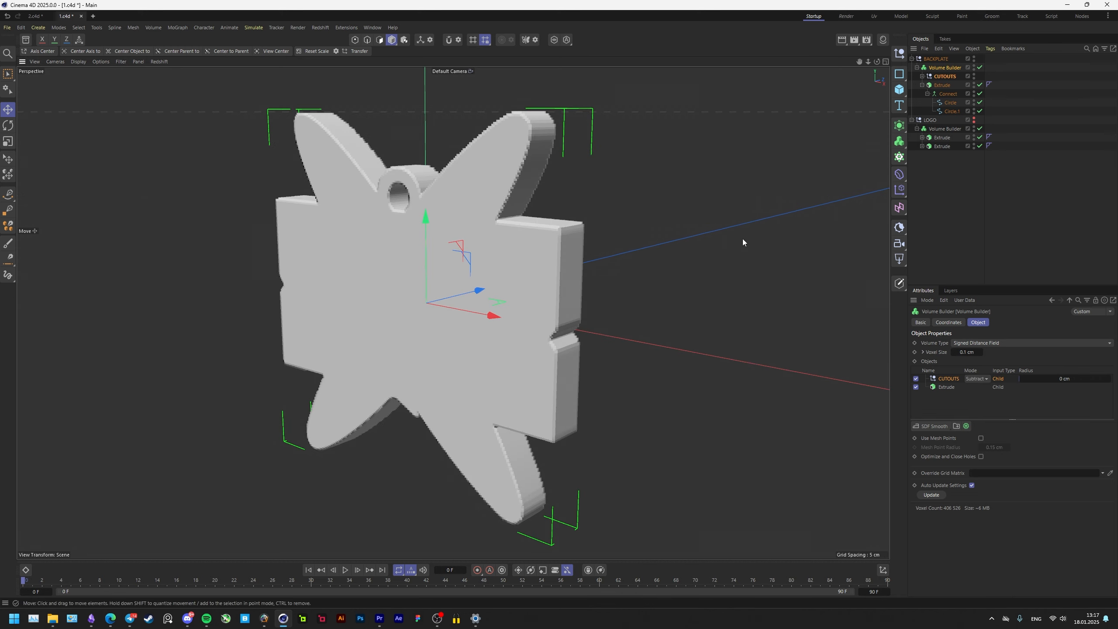
# Sink the CUTOUTS lettering into the backplate's front face and save the scene.
pyautogui.click(940, 84)
pyautogui.click(942, 77)
pyautogui.click(940, 85)
pyautogui.click(941, 77)
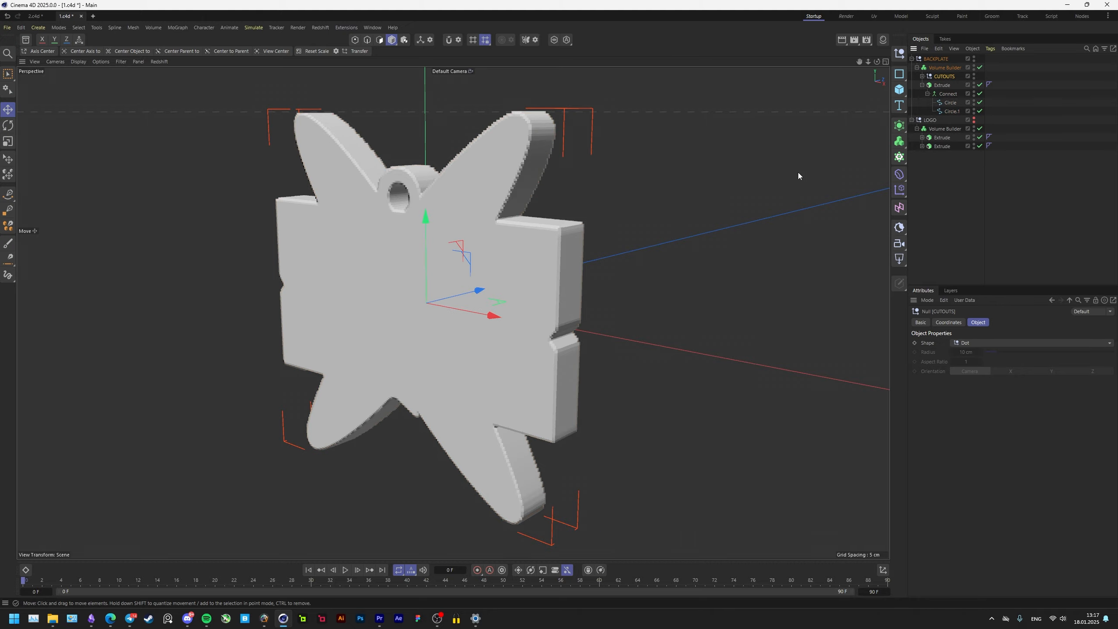
pyautogui.keyDown('alt'); pyautogui.moveTo(515, 294); pyautogui.dragTo(611, 284); pyautogui.keyUp('alt')
pyautogui.scroll(2, 515, 295)
pyautogui.keyDown('alt'); pyautogui.moveTo(468, 299); pyautogui.dragTo(515, 270); pyautogui.keyUp('alt')
pyautogui.hotkey('ctrl', 's')
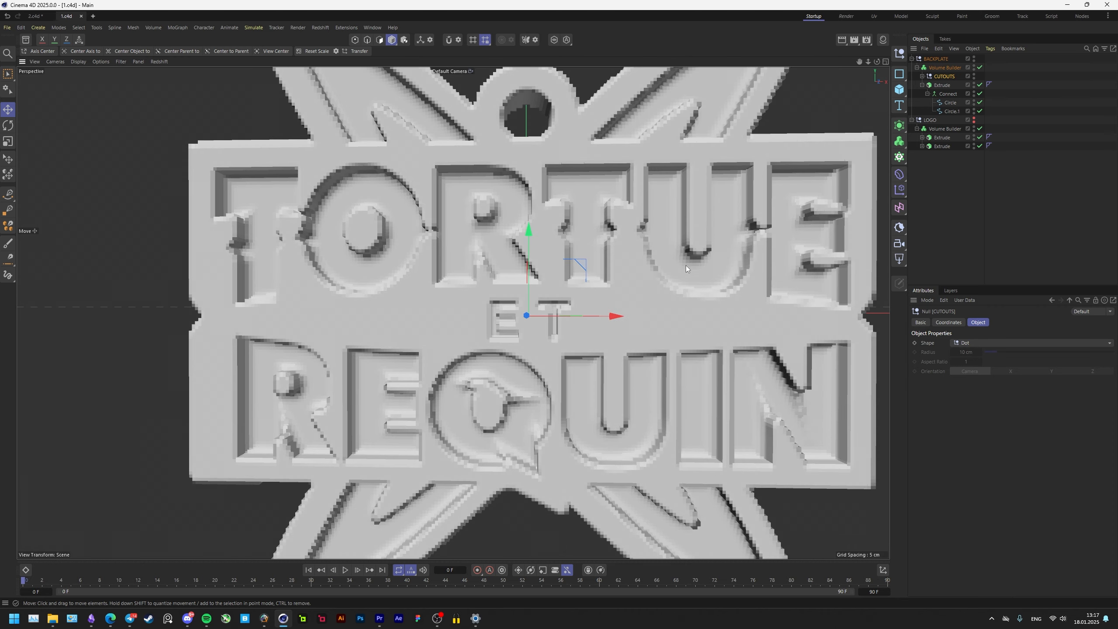
# Try a 0.05 cm radius for CUTOUTS in the backplate's Volume Builder.
pyautogui.click(947, 67)
pyautogui.click(1059, 378)
pyautogui.moveTo(1059, 380); pyautogui.dragTo(1010, 382)
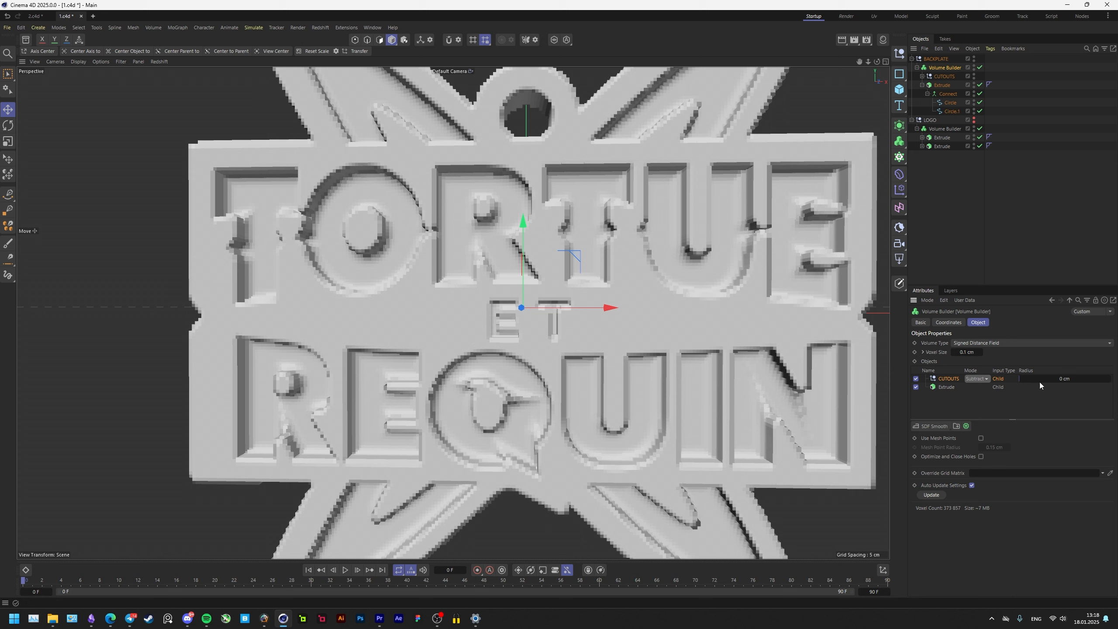
pyautogui.doubleClick(1058, 380)
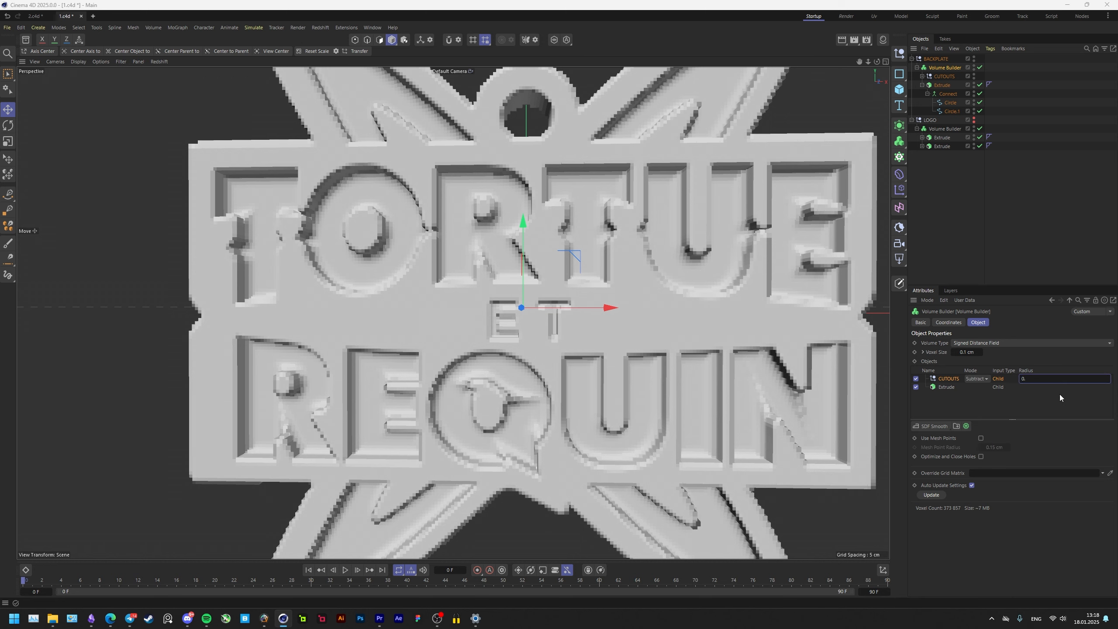
pyautogui.write('0.5')
pyautogui.press('Return')
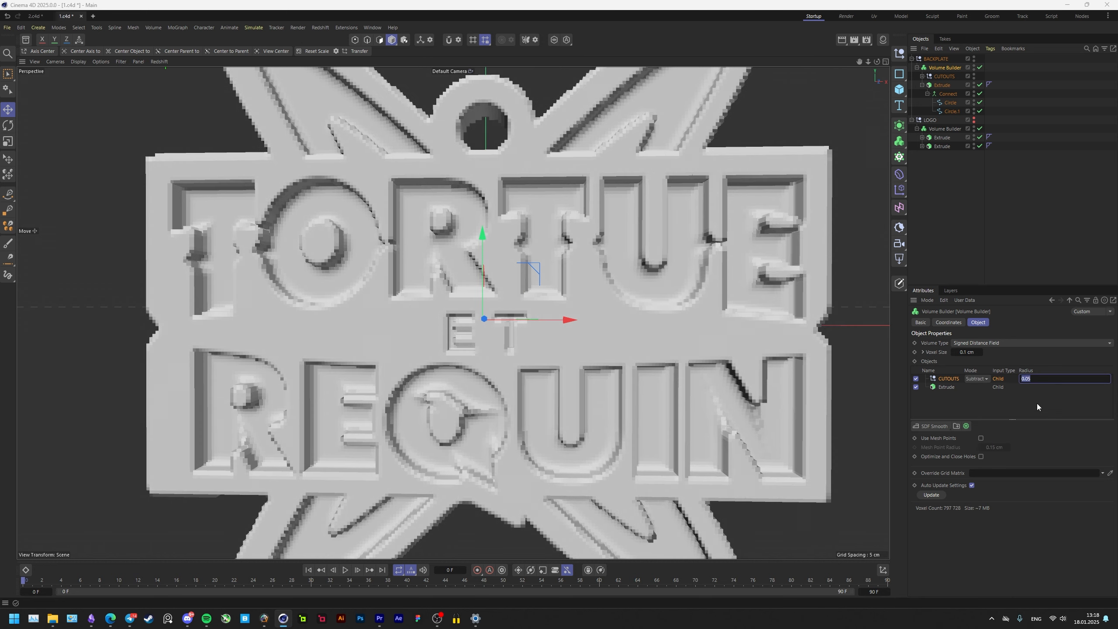
# Try a CUTOUTS radius of 1 cm and inspect the enlarged recesses from several angles.
pyautogui.write('1')
pyautogui.press('Return')
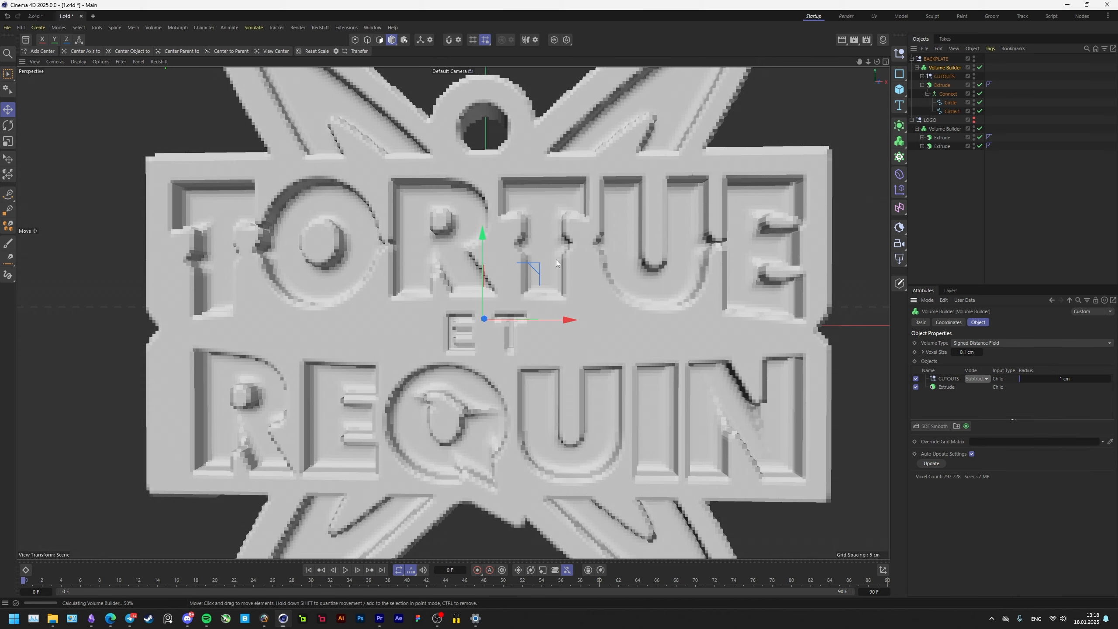
pyautogui.scroll(-1, 622, 262)
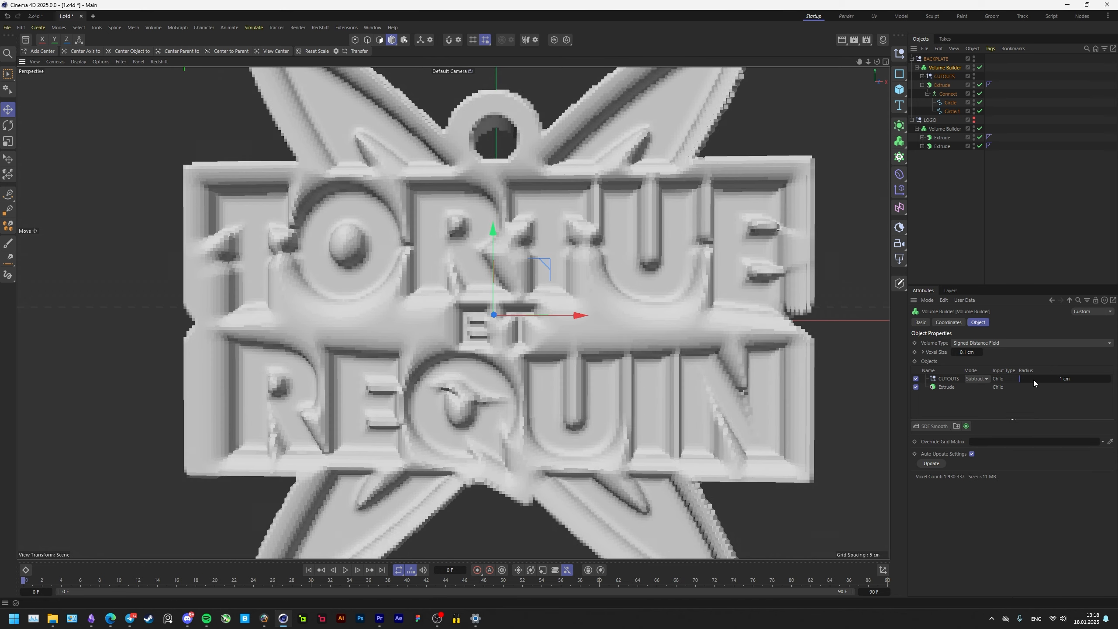
pyautogui.moveTo(434, 265)
pyautogui.keyDown('alt'); pyautogui.mouseDown()
pyautogui.moveTo(507, 263)
pyautogui.moveTo(466, 273)
pyautogui.moveTo(428, 196)
pyautogui.moveTo(422, 246)
pyautogui.mouseUp(); pyautogui.keyUp('alt')
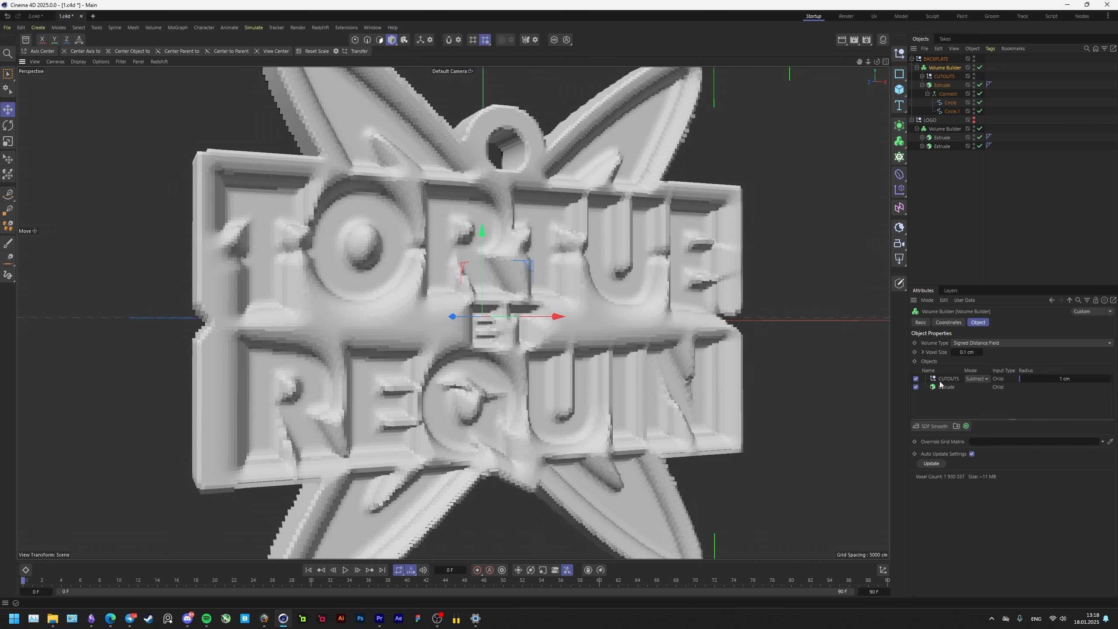
pyautogui.keyDown('alt'); pyautogui.moveTo(660, 304); pyautogui.dragTo(748, 322); pyautogui.keyUp('alt')
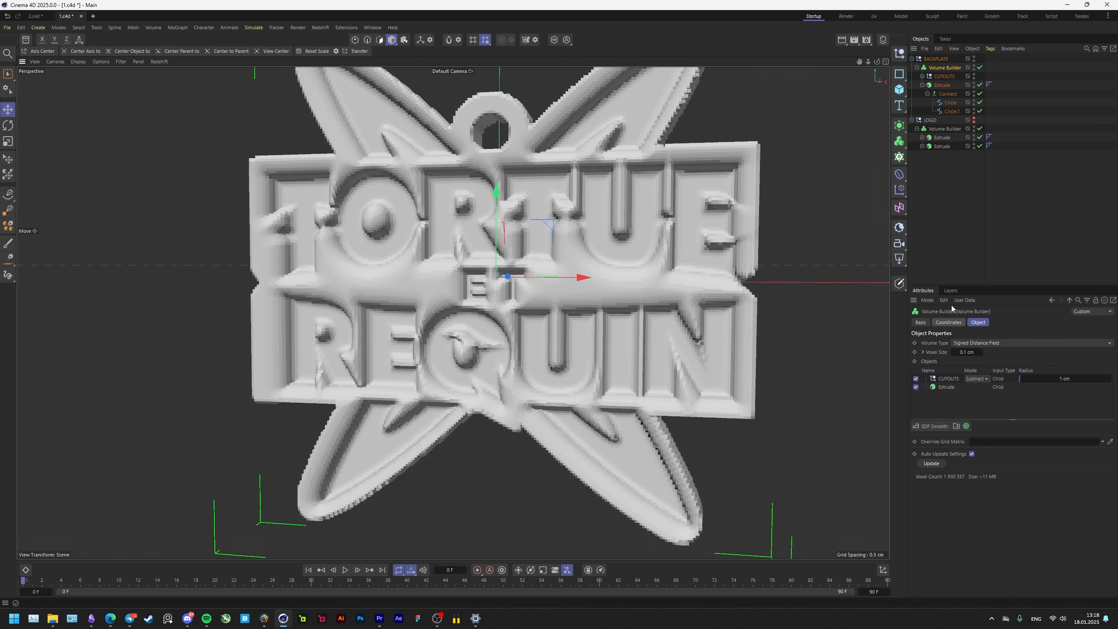
# Set the backplate Volume Builder's voxel size to 0.05 cm and add an SDF Smooth filter.
pyautogui.click(966, 352)
pyautogui.write('5')
pyautogui.press('Return')
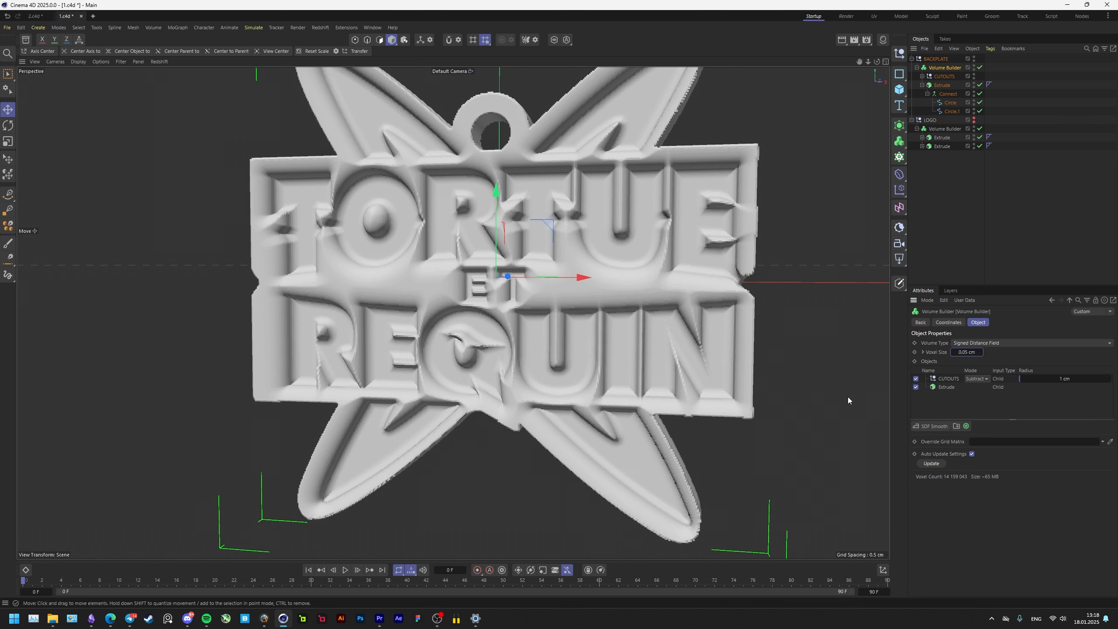
pyautogui.click(930, 426)
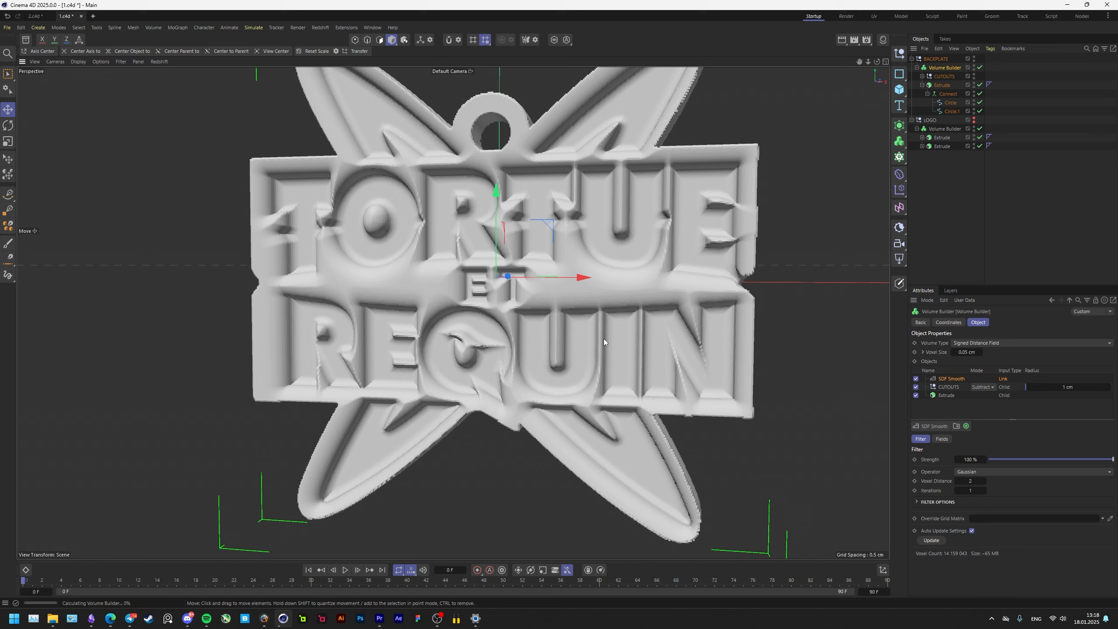
# Try a CUTOUTS radius of 0.75 cm and check the smoothed recesses in the backplate.
pyautogui.click(1067, 387)
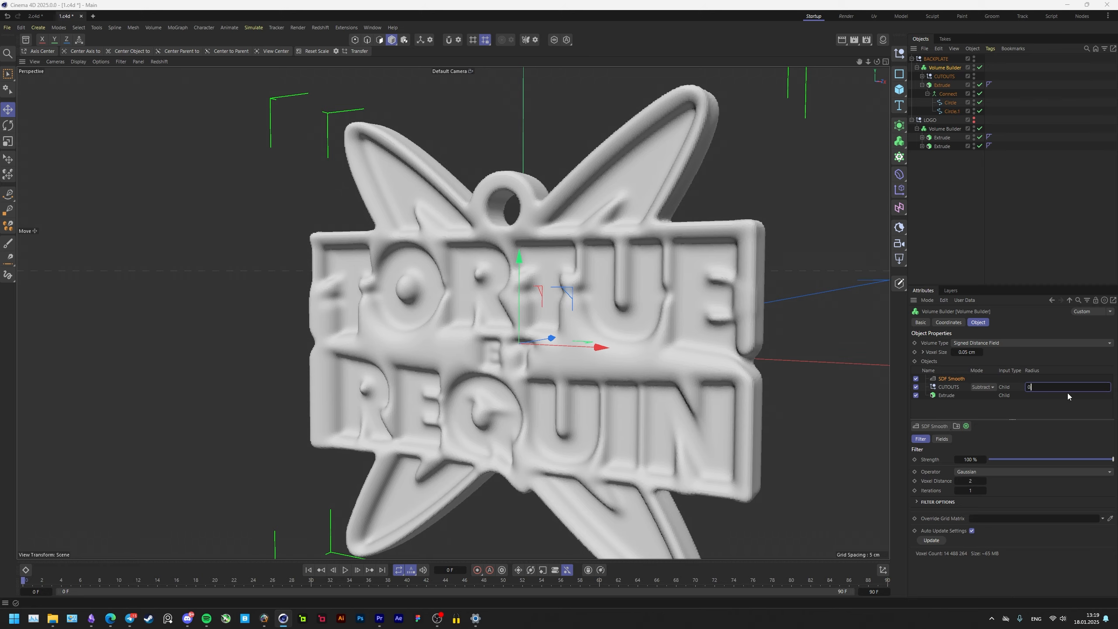
pyautogui.write('.75')
pyautogui.press('Return')
pyautogui.keyDown('alt'); pyautogui.moveTo(651, 264); pyautogui.dragTo(685, 257); pyautogui.keyUp('alt')
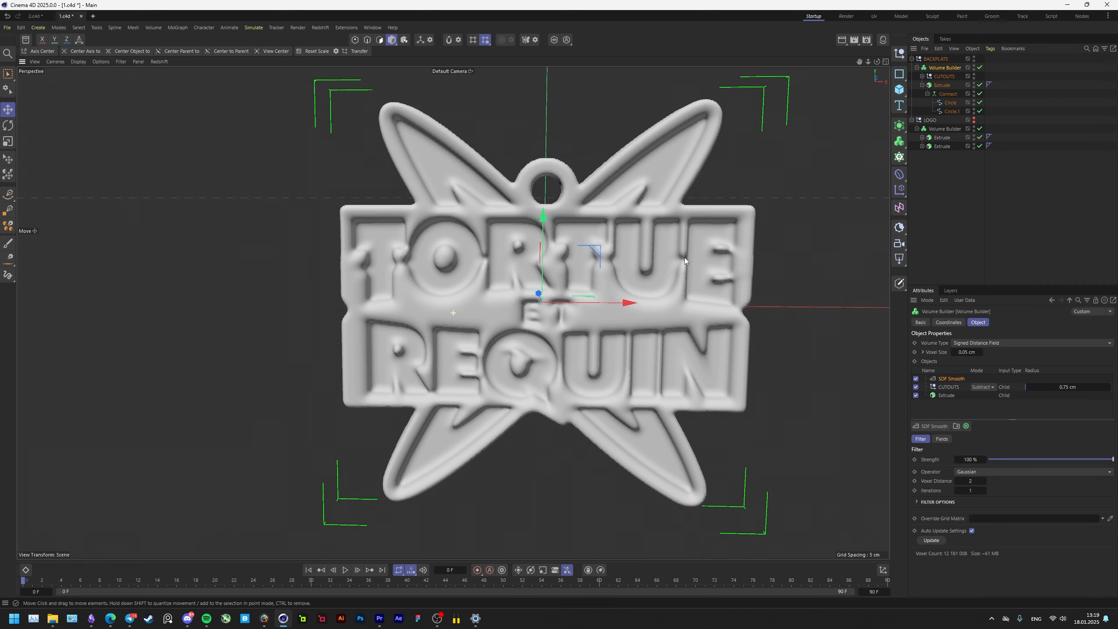
pyautogui.keyDown('alt'); pyautogui.moveTo(685, 257); pyautogui.dragTo(683, 246, button='middle'); pyautogui.keyUp('alt')
pyautogui.keyDown('alt'); pyautogui.moveTo(681, 308); pyautogui.dragTo(616, 304); pyautogui.keyUp('alt')
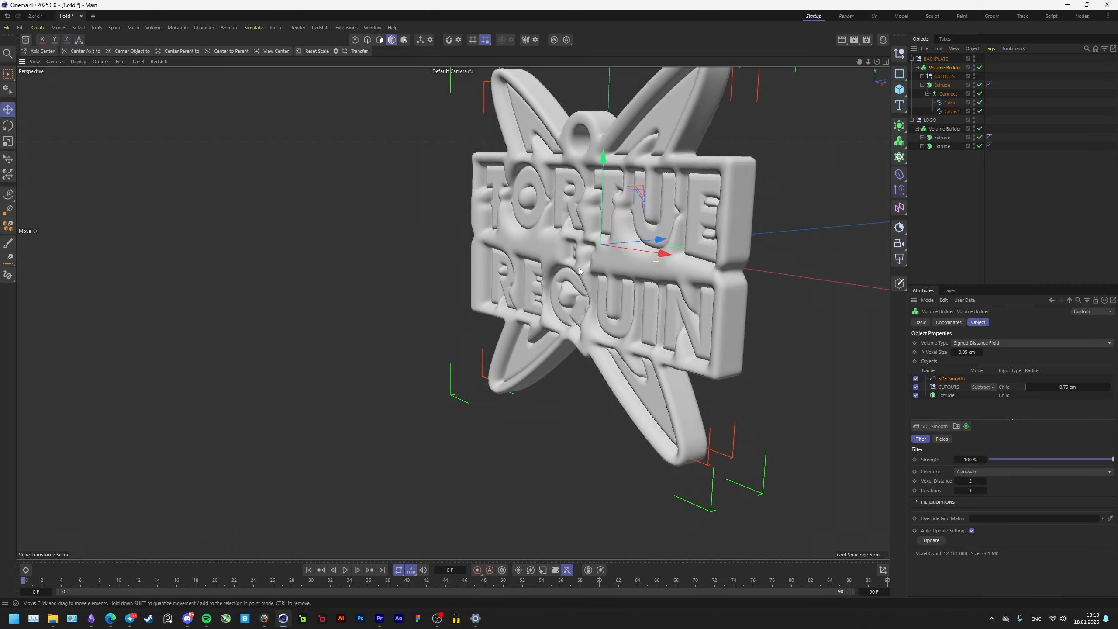
pyautogui.scroll(2, 671, 217)
pyautogui.keyDown('alt'); pyautogui.moveTo(671, 218); pyautogui.dragTo(613, 296); pyautogui.keyUp('alt')
# Make the LOGO group visible again and check how its lettering sits in the backplate's recesses.
pyautogui.click(659, 266)
pyautogui.scroll(-4, 703, 266)
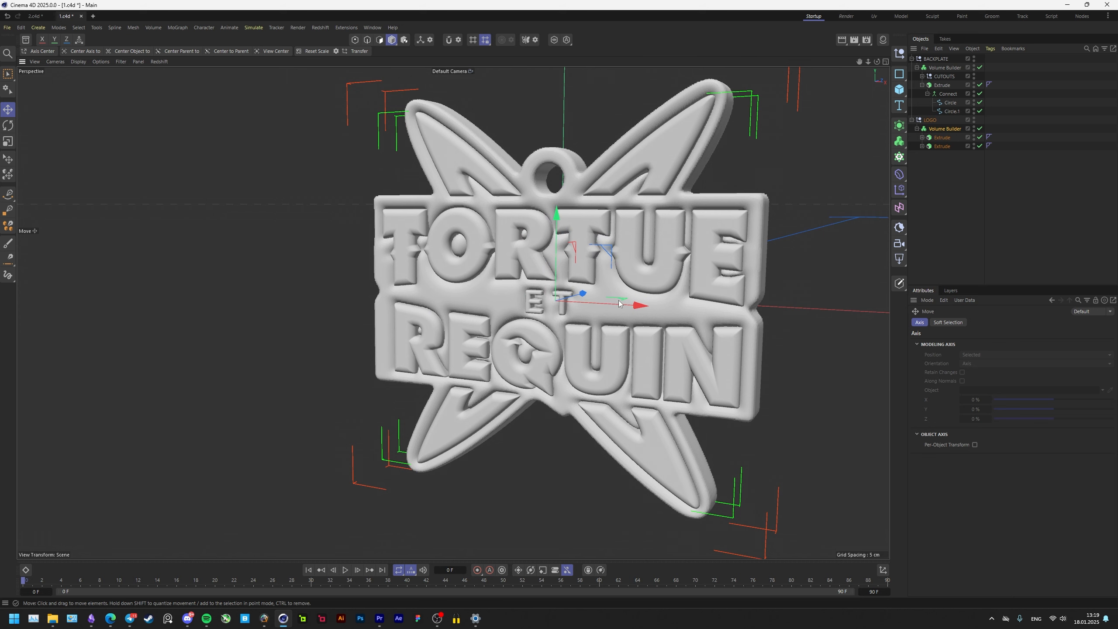
pyautogui.moveTo(618, 301)
pyautogui.keyDown('alt'); pyautogui.mouseDown()
pyautogui.moveTo(672, 303)
pyautogui.moveTo(630, 298)
pyautogui.moveTo(625, 287)
pyautogui.mouseUp(); pyautogui.keyUp('alt')
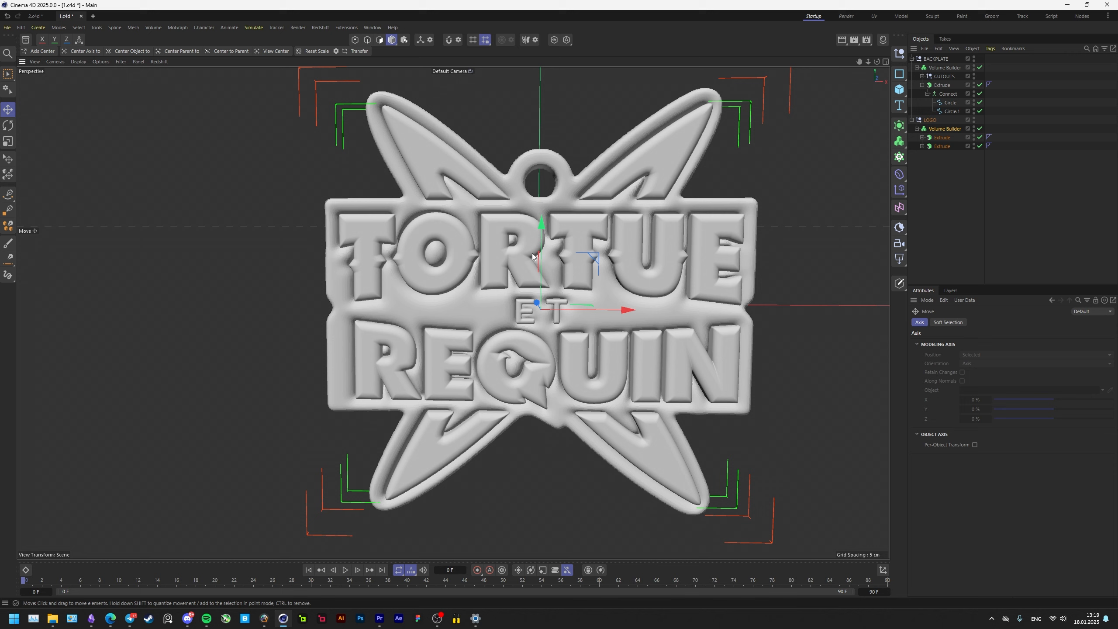
pyautogui.keyDown('alt'); pyautogui.moveTo(542, 305); pyautogui.dragTo(590, 260); pyautogui.keyUp('alt')
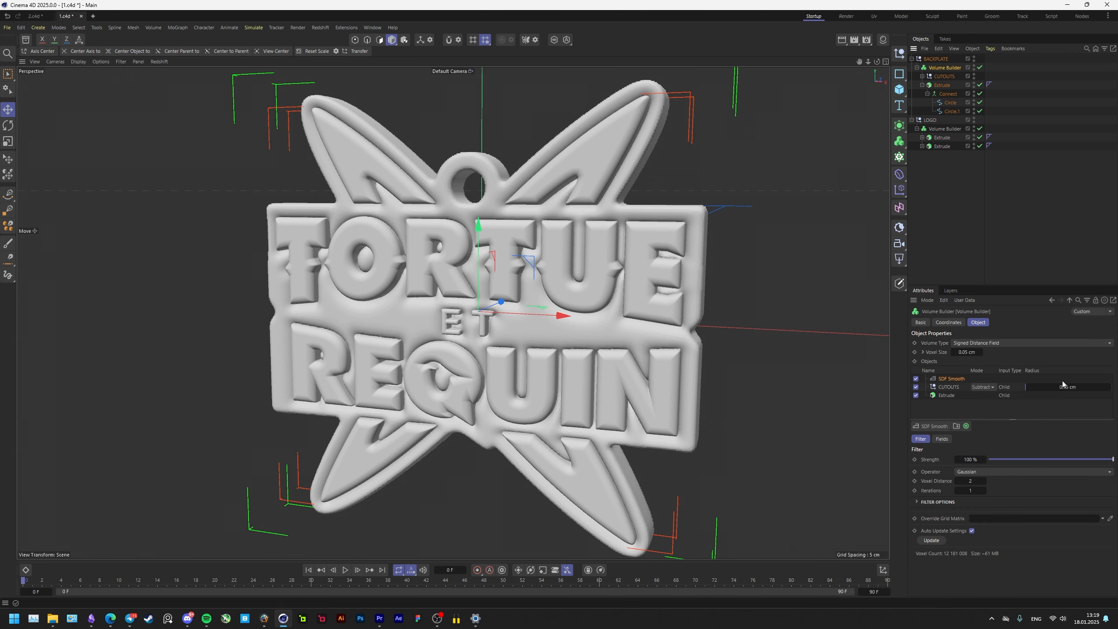
# Set the CUTOUTS radius to 0.45 cm in the backplate's Volume Builder and save the scene.
pyautogui.doubleClick(1064, 386)
pyautogui.write('0.45')
pyautogui.press('Return')
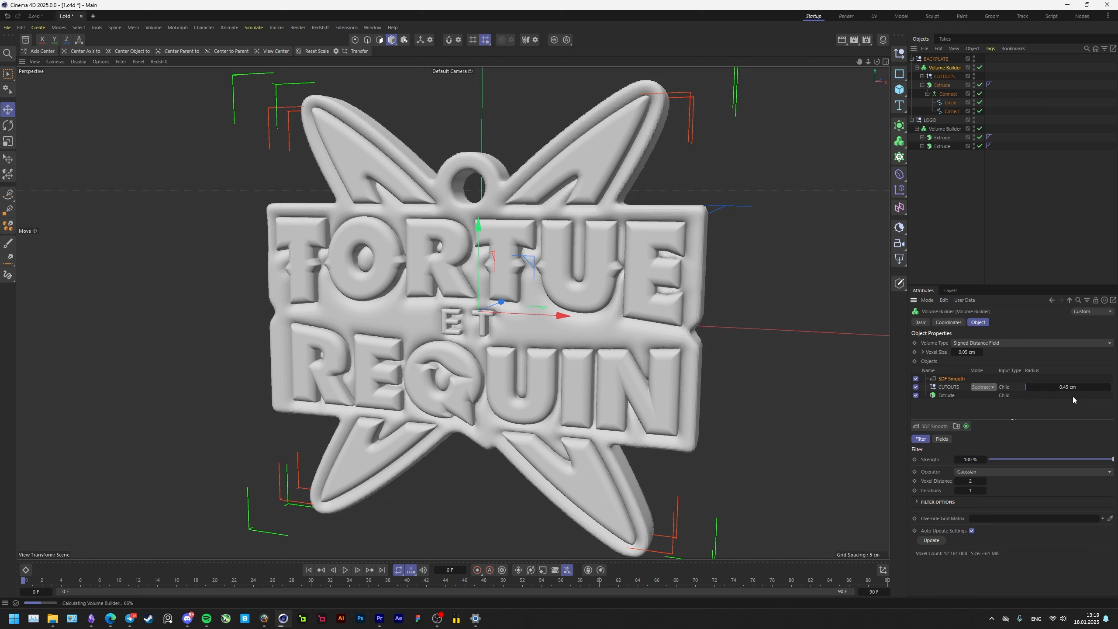
pyautogui.moveTo(722, 264)
pyautogui.keyDown('alt'); pyautogui.mouseDown()
pyautogui.moveTo(594, 269)
pyautogui.moveTo(709, 278)
pyautogui.mouseUp(); pyautogui.keyUp('alt')
pyautogui.hotkey('ctrl', 's')
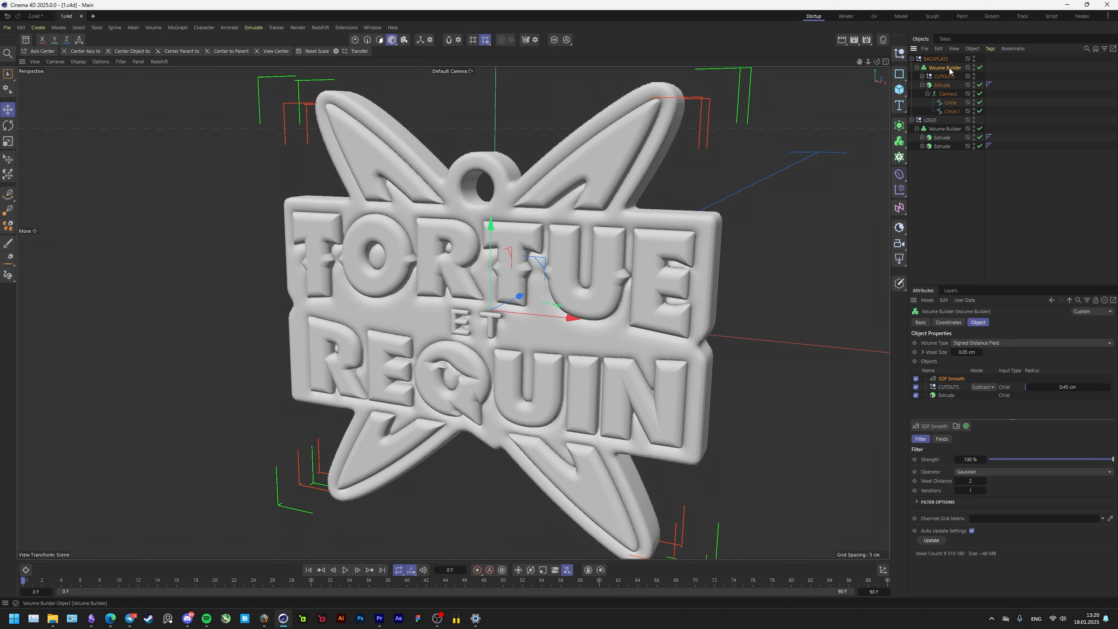
# Place the Volume Builders of both BACKPLATE and LOGO inside their own Volume Mesher.
pyautogui.click(899, 141)
pyautogui.keyDown('alt'); pyautogui.click(941, 173); pyautogui.keyUp('alt')
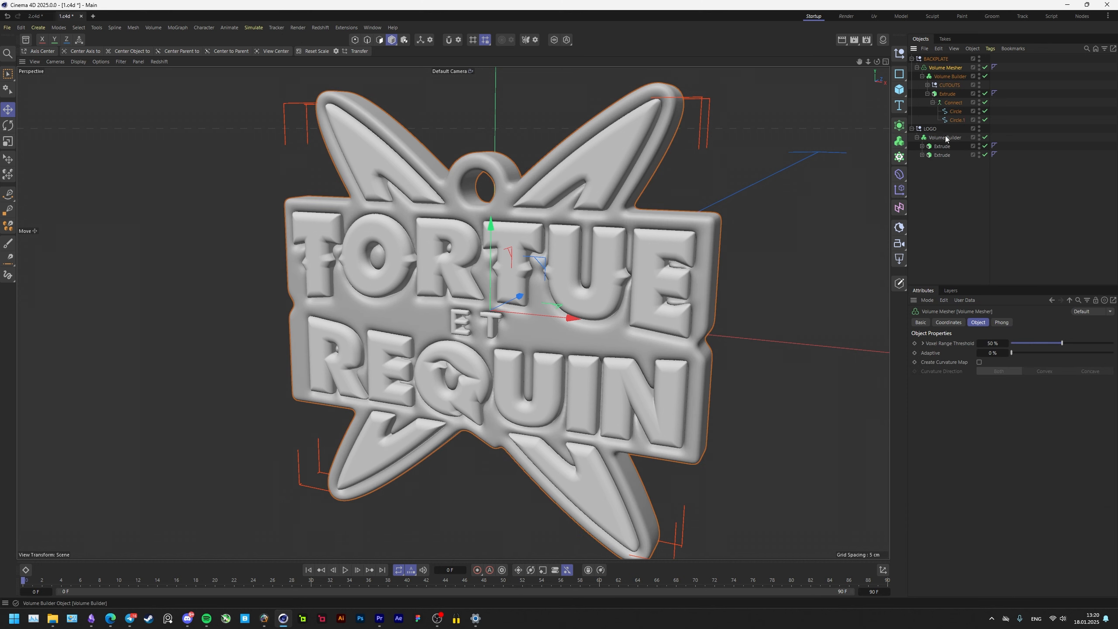
pyautogui.click(944, 138)
pyautogui.click(899, 141)
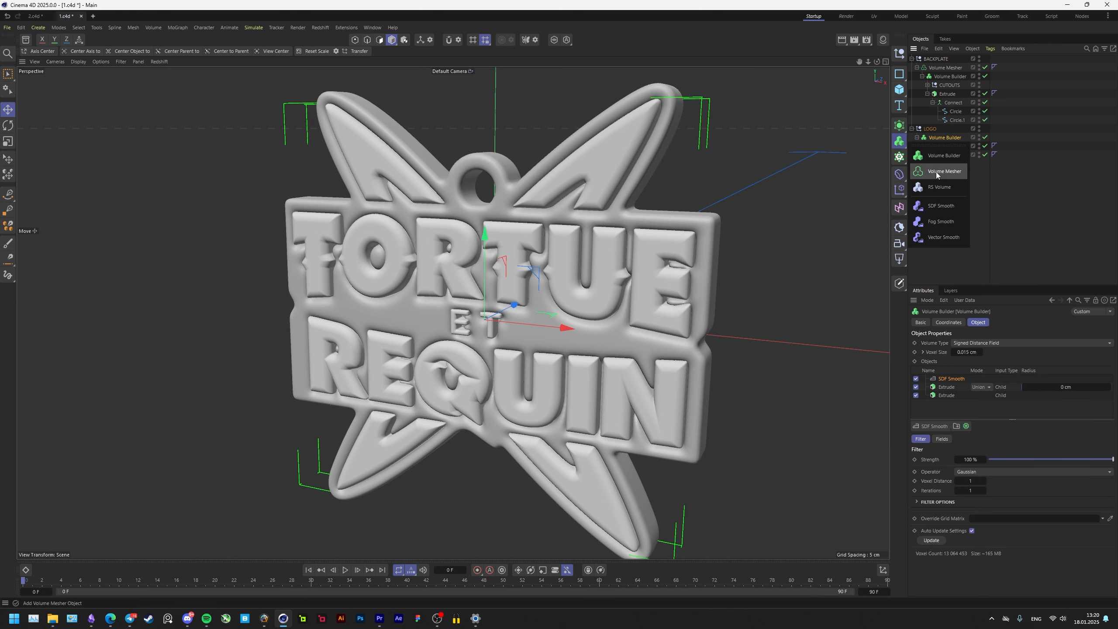
pyautogui.keyDown('alt'); pyautogui.click(937, 172); pyautogui.keyUp('alt')
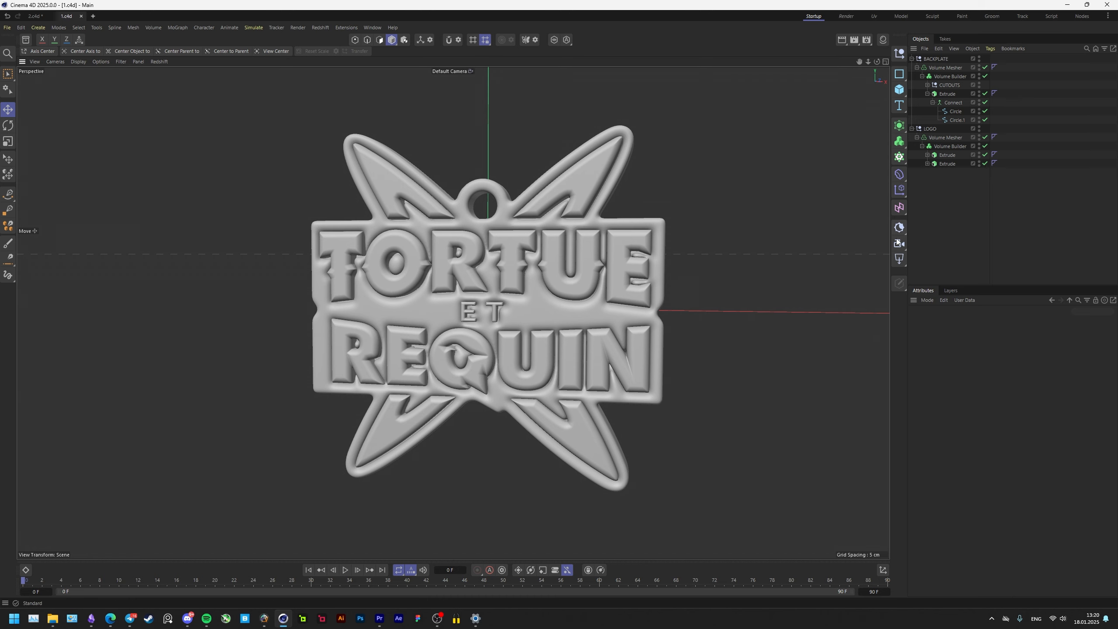
# Create a null named CAM holding a Redshift camera named 1 with a focal length of 25 mm.
pyautogui.click(899, 53)
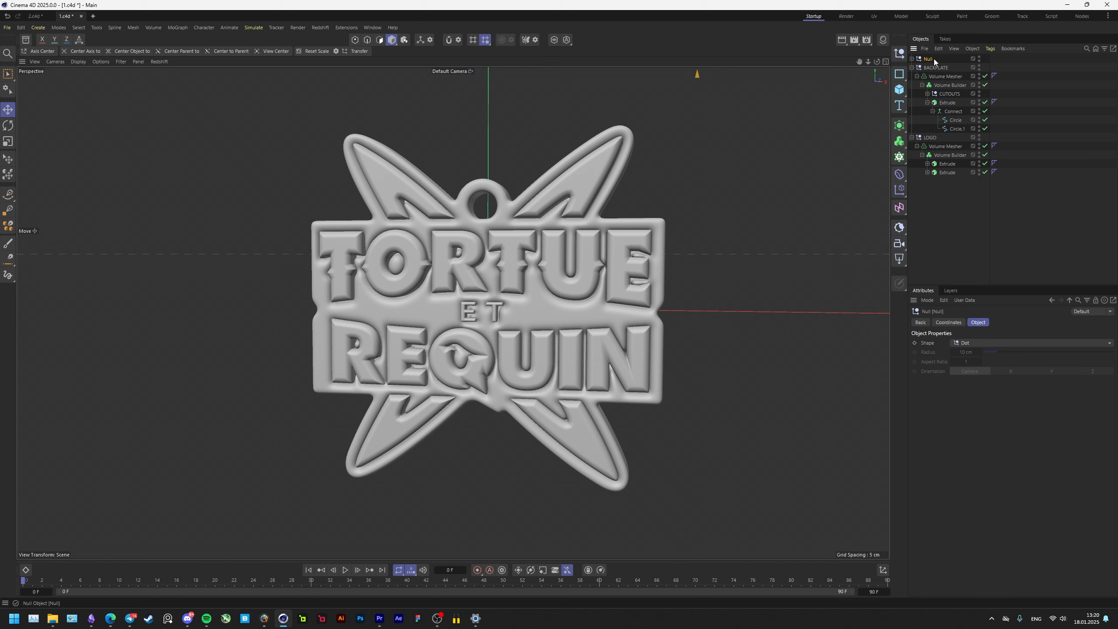
pyautogui.doubleClick(938, 59)
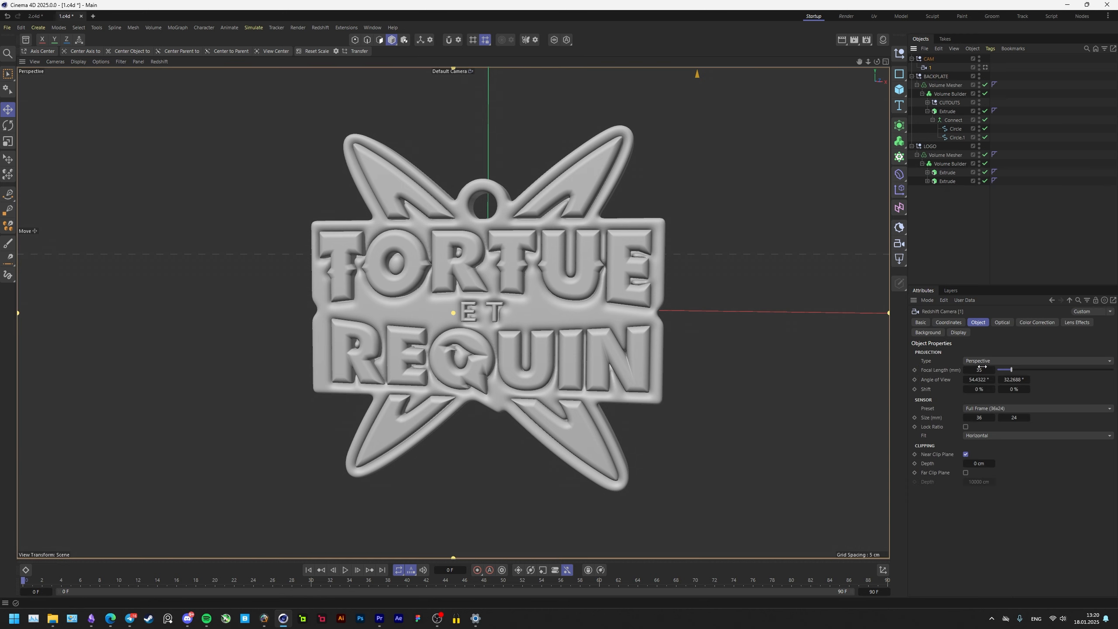
pyautogui.click(981, 369)
pyautogui.press('Return')
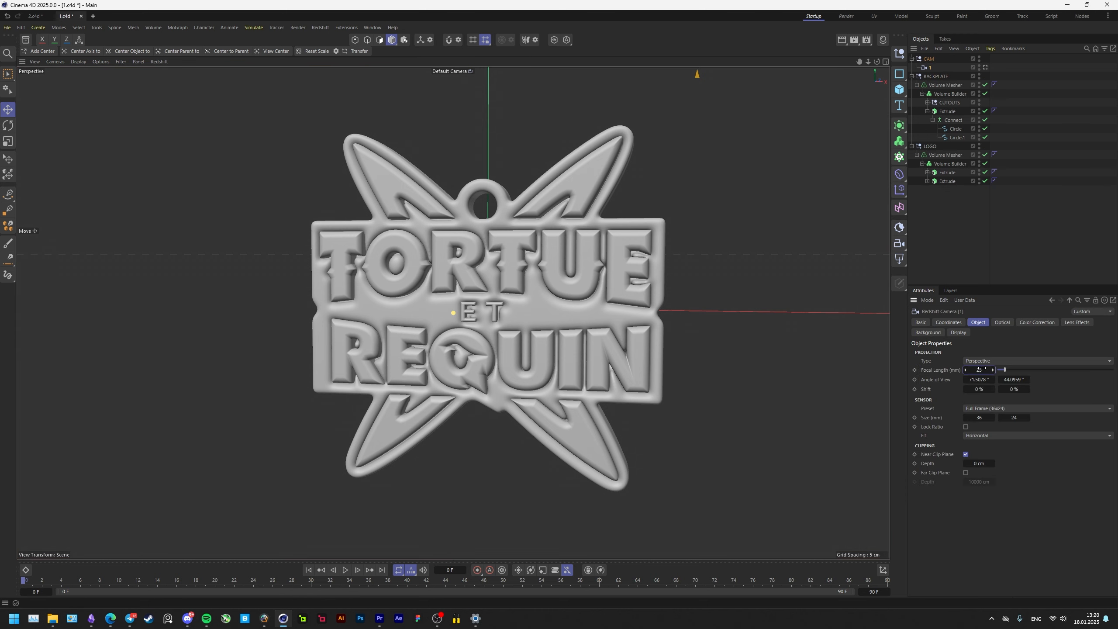
# Look through the new camera, save the scene, and undo the test orbit of the camera view.
pyautogui.click(984, 66)
pyautogui.hotkey('ctrl', 's')
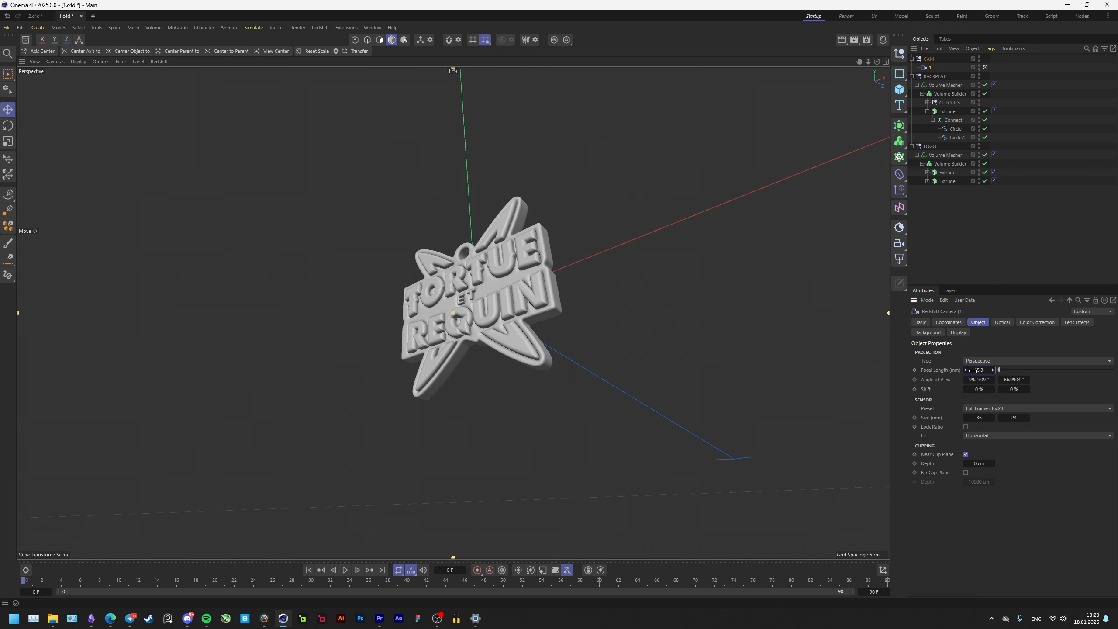
pyautogui.scroll(5, 557, 286)
pyautogui.scroll(-1, 555, 290)
pyautogui.keyDown('alt'); pyautogui.moveTo(491, 281); pyautogui.dragTo(554, 326); pyautogui.keyUp('alt')
pyautogui.click(949, 322)
pyautogui.hotkey('ctrl', 'shift', 'z')
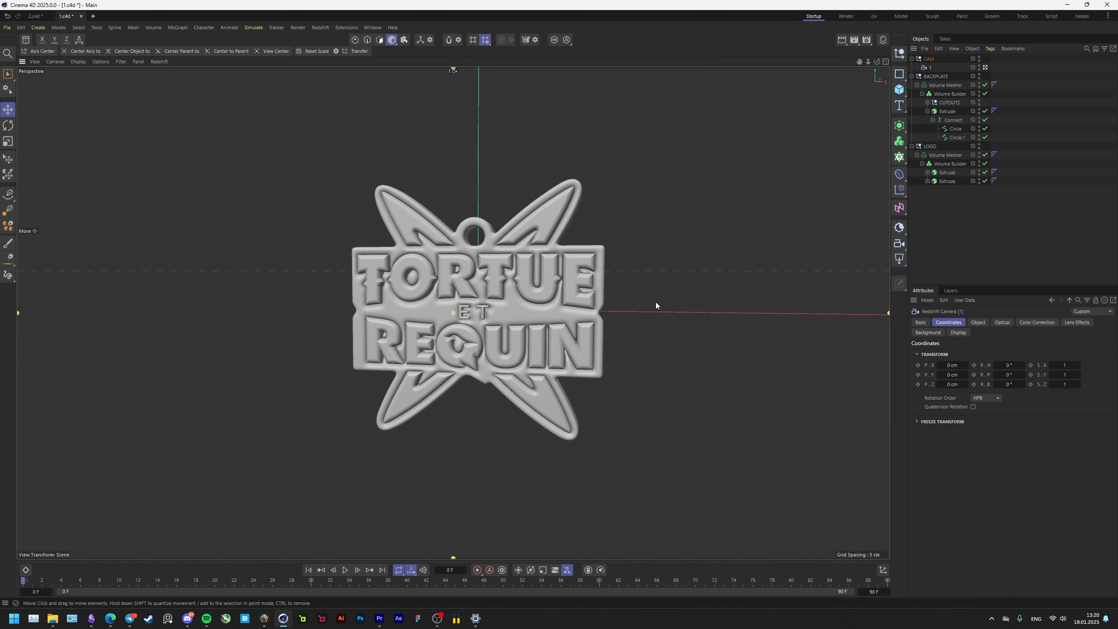
# Reset the CAM null's position and rotation to zero, keeping camera 1 as its child.
pyautogui.click(928, 59)
pyautogui.click(930, 67)
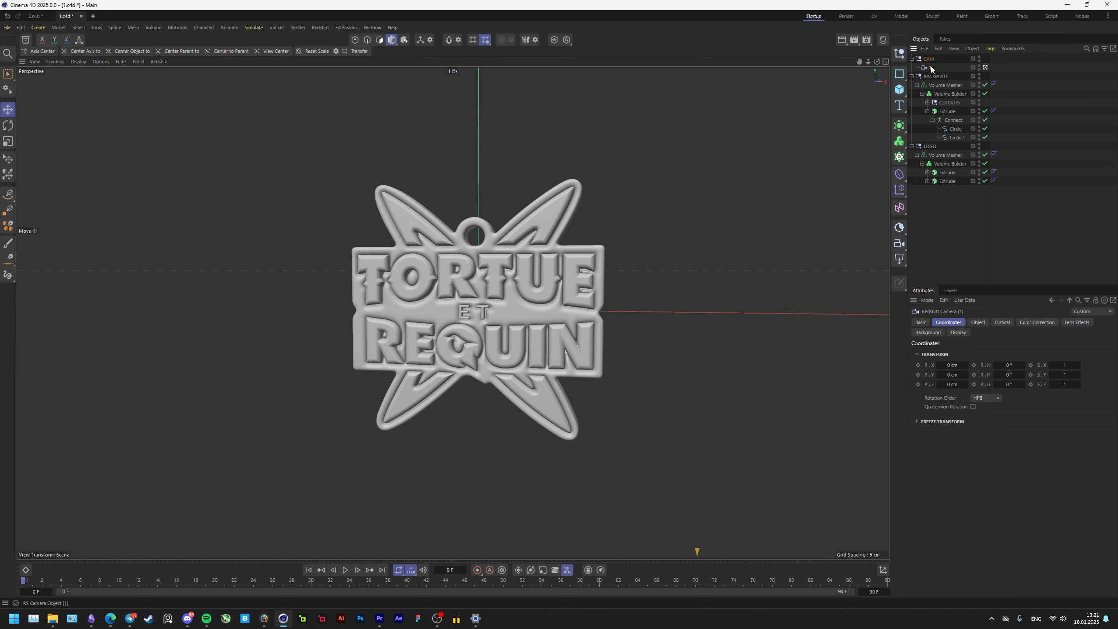
pyautogui.click(928, 59)
pyautogui.hotkey('alt', '0')
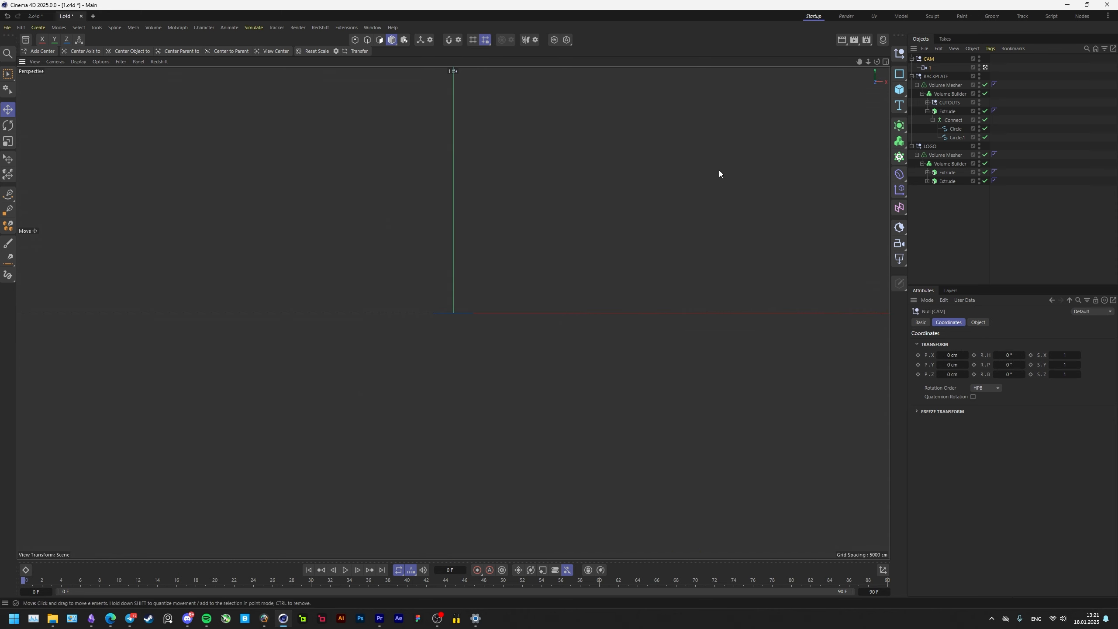
pyautogui.click(930, 68)
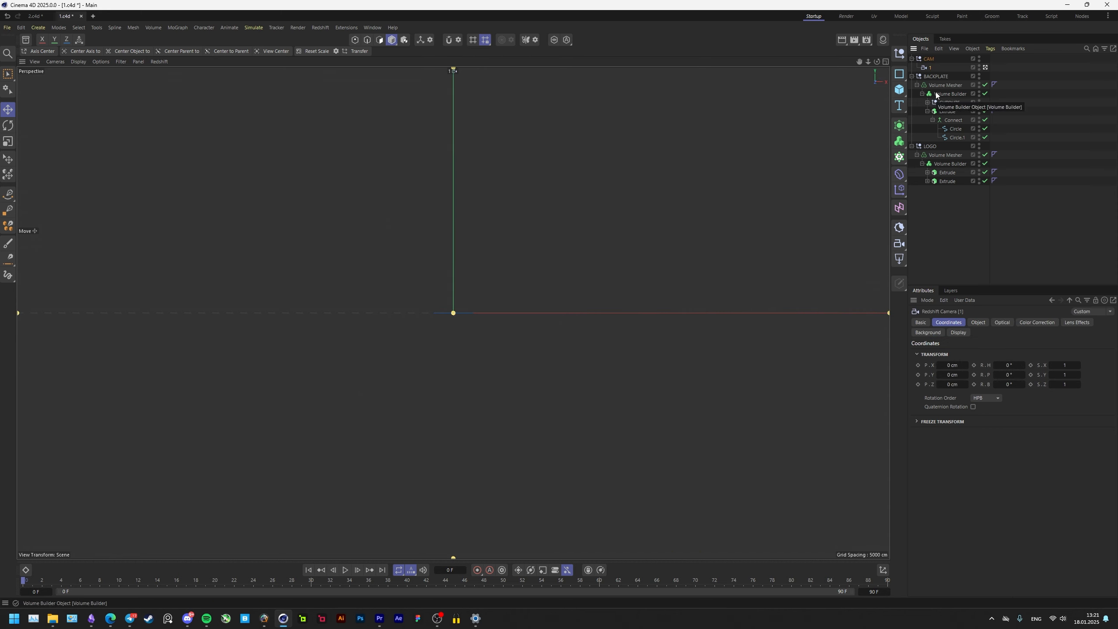
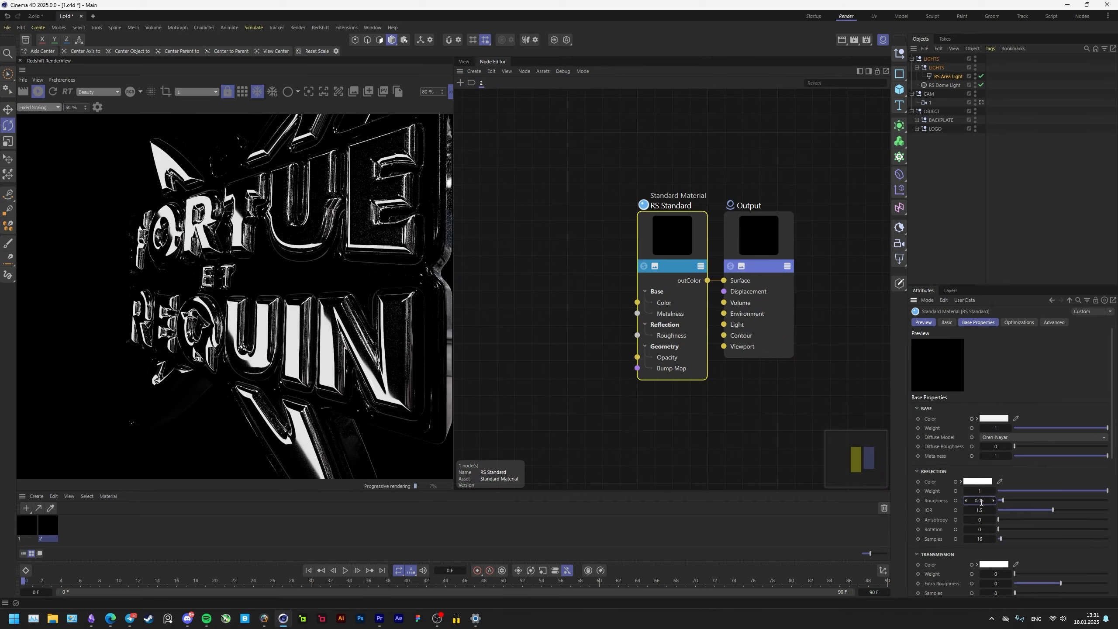
# Return to the viewport and make two copies of the area light, coloured red.
pyautogui.scroll(-1, 255, 185)
pyautogui.click(467, 61)
pyautogui.scroll(-5, 585, 247)
pyautogui.keyDown('alt'); pyautogui.moveTo(617, 265); pyautogui.dragTo(644, 241); pyautogui.keyUp('alt')
pyautogui.press('e')
pyautogui.click(978, 453)
pyautogui.click(1056, 507)
pyautogui.scroll(-3, 264, 264)
pyautogui.press('r')
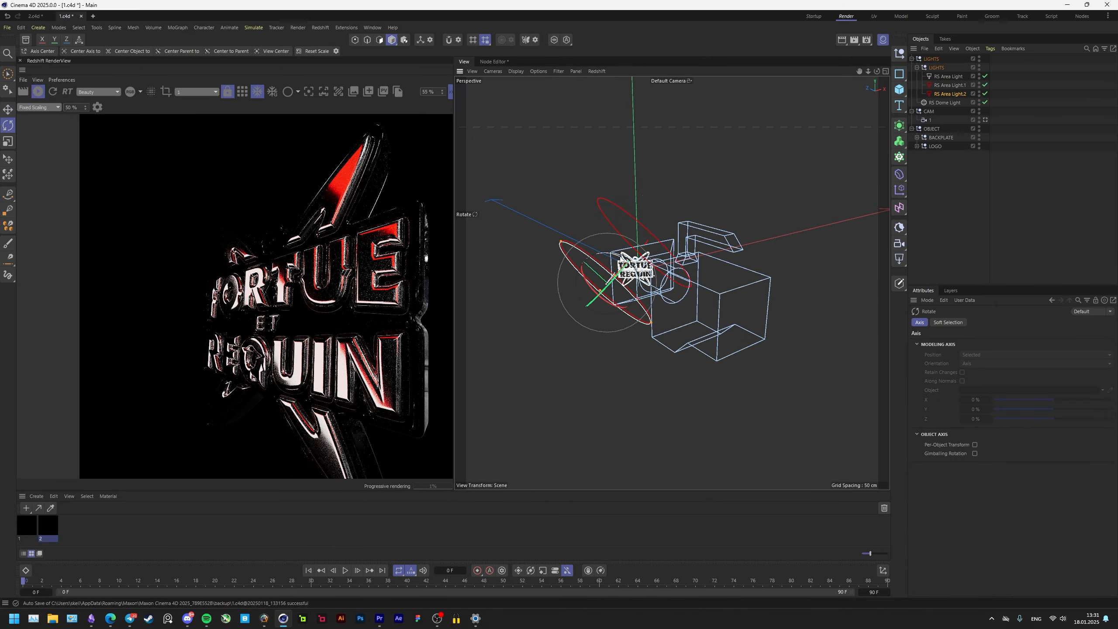
# Move and angle the newest red area light, and place further white and red copies around the logo.
pyautogui.press('e')
pyautogui.moveTo(659, 317); pyautogui.dragTo(704, 370)
pyautogui.scroll(-1, 264, 264)
pyautogui.scroll(3, 620, 286)
pyautogui.press('r')
pyautogui.keyDown('ctrl'); pyautogui.moveTo(616, 272); pyautogui.dragTo(511, 219); pyautogui.keyUp('ctrl')
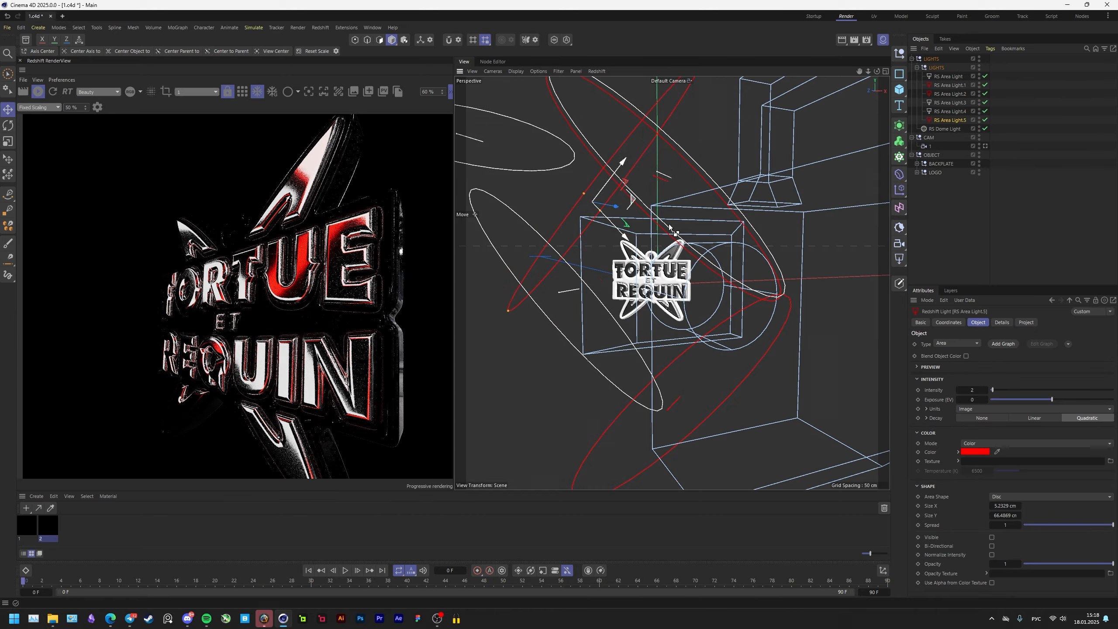
# Duplicate the red disc light, colour the copy white, and reposition it above the logo.
pyautogui.keyDown('ctrl'); pyautogui.moveTo(668, 227); pyautogui.dragTo(733, 223); pyautogui.keyUp('ctrl')
pyautogui.click(974, 452)
pyautogui.click(907, 506)
pyautogui.scroll(-3, 349, 260)
pyautogui.moveTo(748, 91); pyautogui.dragTo(699, 152)
pyautogui.scroll(3, 683, 227)
# Make a rotated copy of the white disc light and colour it red.
pyautogui.press('r')
pyautogui.keyDown('ctrl'); pyautogui.moveTo(624, 202); pyautogui.dragTo(680, 414); pyautogui.keyUp('ctrl')
pyautogui.press('e')
pyautogui.click(974, 452)
pyautogui.click(948, 497)
# Add more red disc light copies in front of and below the logo, adjusting their angle and position.
pyautogui.scroll(3, 323, 352)
pyautogui.press('r')
pyautogui.keyDown('ctrl'); pyautogui.moveTo(676, 373); pyautogui.dragTo(482, 416); pyautogui.keyUp('ctrl')
pyautogui.press('e')
pyautogui.moveTo(458, 468); pyautogui.dragTo(518, 472)
pyautogui.scroll(-3, 303, 357)
pyautogui.scroll(-2, 603, 262)
pyautogui.moveTo(529, 425); pyautogui.dragTo(503, 260)
# Duplicate a white disc light and place the copy farther out in front of the logo.
pyautogui.scroll(2, 264, 286)
pyautogui.keyDown('alt'); pyautogui.moveTo(562, 294); pyautogui.dragTo(634, 312, button='middle'); pyautogui.keyUp('alt')
pyautogui.click(616, 313)
pyautogui.keyDown('ctrl'); pyautogui.moveTo(616, 312); pyautogui.dragTo(477, 337); pyautogui.keyUp('ctrl')
pyautogui.scroll(-2, 484, 346)
pyautogui.keyDown('alt'); pyautogui.moveTo(486, 348); pyautogui.dragTo(589, 359, button='middle'); pyautogui.keyUp('alt')
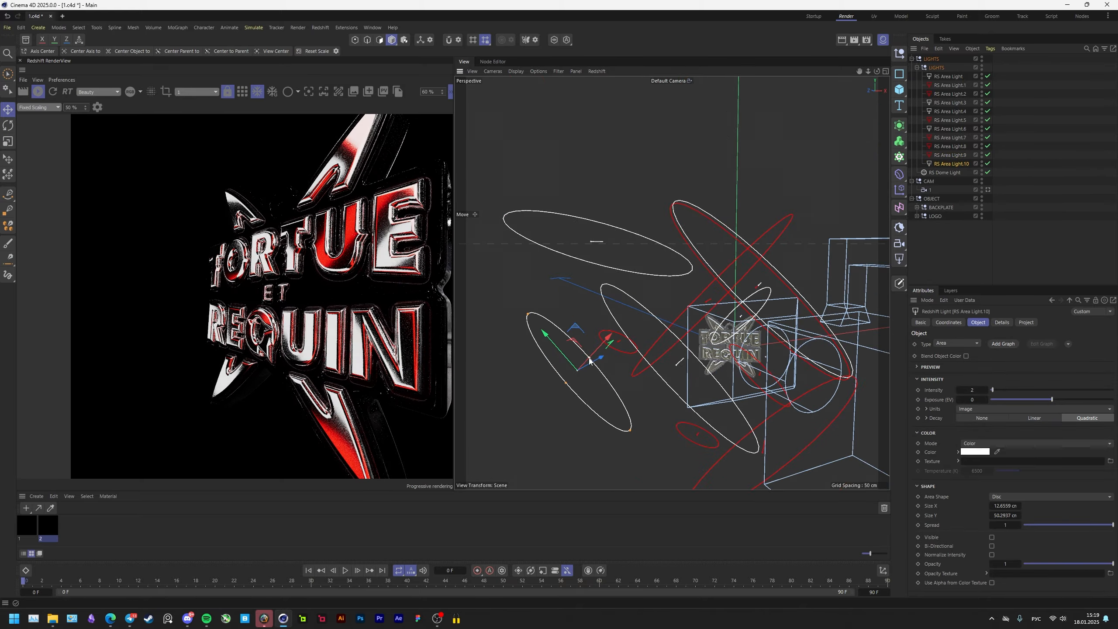
pyautogui.moveTo(600, 350); pyautogui.dragTo(591, 357)
# Copy the outer white disc light upward and rotate the copy to face the logo at a new angle.
pyautogui.scroll(1, 589, 315)
pyautogui.keyDown('ctrl'); pyautogui.moveTo(589, 315); pyautogui.dragTo(601, 202); pyautogui.keyUp('ctrl')
pyautogui.press('r')
pyautogui.moveTo(608, 213); pyautogui.dragTo(566, 239)
pyautogui.press('e')
# Place two copies of the small red disc light, one above and one below the original.
pyautogui.click(610, 331)
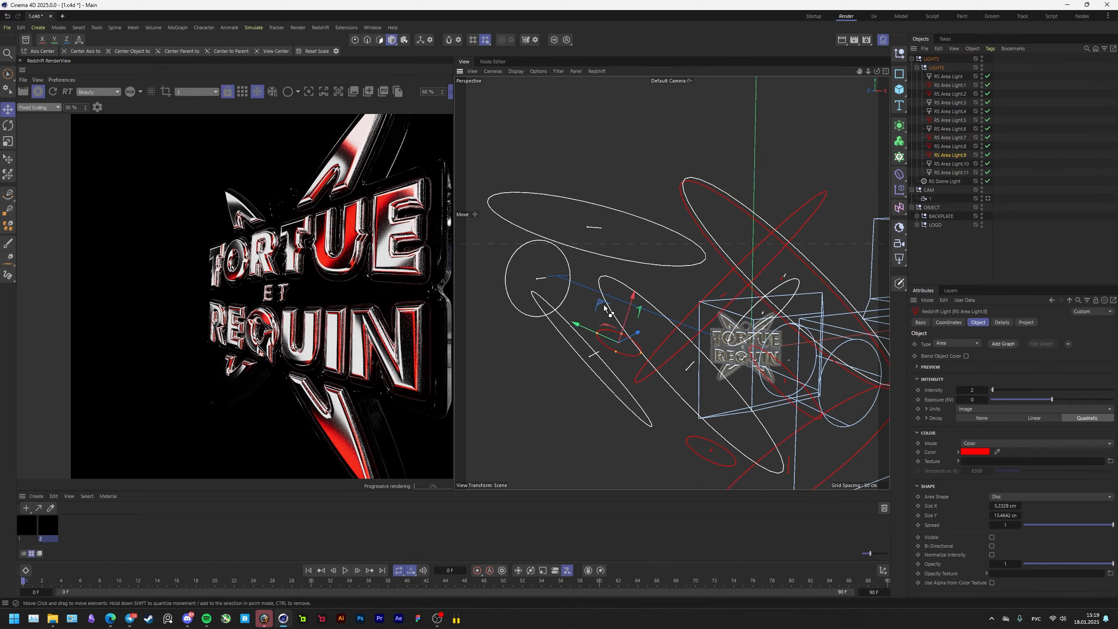
pyautogui.keyDown('ctrl'); pyautogui.moveTo(603, 305); pyautogui.dragTo(568, 264); pyautogui.keyUp('ctrl')
pyautogui.keyDown('alt'); pyautogui.moveTo(308, 308); pyautogui.dragTo(300, 242, button='middle'); pyautogui.keyUp('alt')
pyautogui.scroll(1, 300, 242)
pyautogui.keyDown('ctrl'); pyautogui.moveTo(569, 265); pyautogui.dragTo(560, 388); pyautogui.keyUp('ctrl')
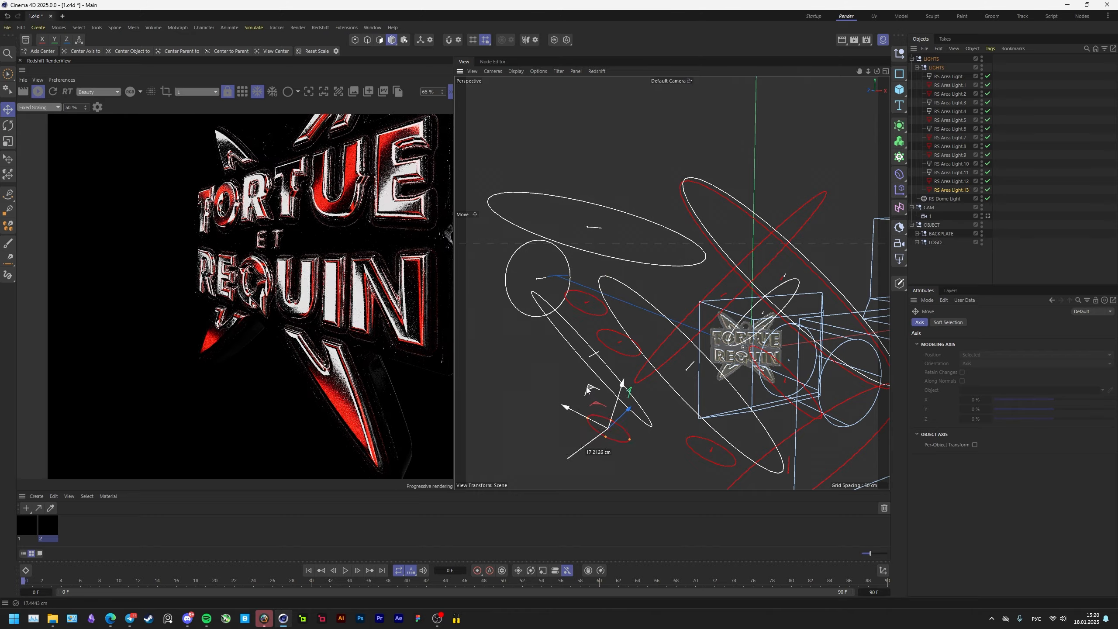
pyautogui.keyDown('alt'); pyautogui.moveTo(560, 387); pyautogui.dragTo(553, 373, button='middle'); pyautogui.keyUp('alt')
# Duplicate the outer white disc light and set the copy low among the small red lights.
pyautogui.click(590, 335)
pyautogui.keyDown('ctrl'); pyautogui.moveTo(584, 308); pyautogui.dragTo(625, 378); pyautogui.keyUp('ctrl')
pyautogui.moveTo(655, 383); pyautogui.dragTo(644, 399)
pyautogui.moveTo(556, 357); pyautogui.dragTo(640, 372)
pyautogui.scroll(3, 262, 262)
# Copy the small red disc light outward, beyond the outer white lights.
pyautogui.click(610, 328)
pyautogui.keyDown('ctrl'); pyautogui.moveTo(594, 295); pyautogui.dragTo(479, 343); pyautogui.keyUp('ctrl')
pyautogui.keyDown('alt'); pyautogui.moveTo(407, 282); pyautogui.dragTo(300, 335, button='middle'); pyautogui.keyUp('alt')
pyautogui.scroll(-6, 299, 334)
# Copy another small red disc light, rotate it, and move it just above the logo.
pyautogui.click(594, 301)
pyautogui.keyDown('ctrl'); pyautogui.moveTo(562, 254); pyautogui.dragTo(602, 214); pyautogui.keyUp('ctrl')
pyautogui.keyDown('alt'); pyautogui.moveTo(602, 214); pyautogui.dragTo(723, 228); pyautogui.keyUp('alt')
pyautogui.press('r')
pyautogui.moveTo(695, 221); pyautogui.dragTo(653, 262)
pyautogui.press('e')
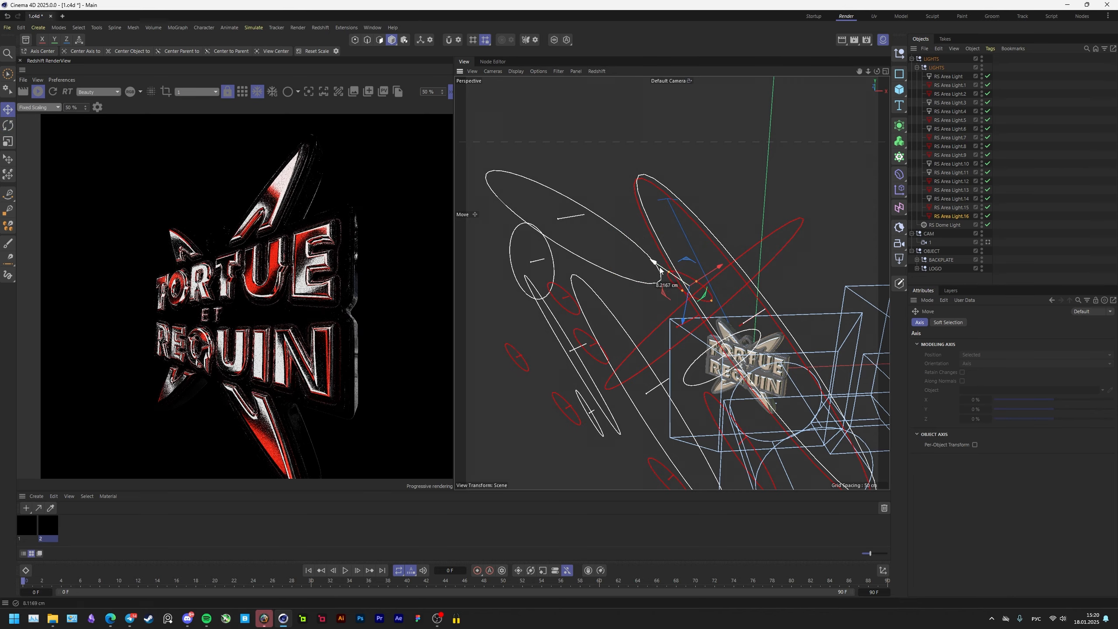
# Examine the red and white reflections on the logo's letters, backplate and bevels in the render preview.
pyautogui.moveTo(286, 337)
pyautogui.keyDown('alt'); pyautogui.mouseDown(button='middle')
pyautogui.moveTo(247, 310)
pyautogui.moveTo(286, 323)
pyautogui.mouseUp(button='middle'); pyautogui.keyUp('alt')
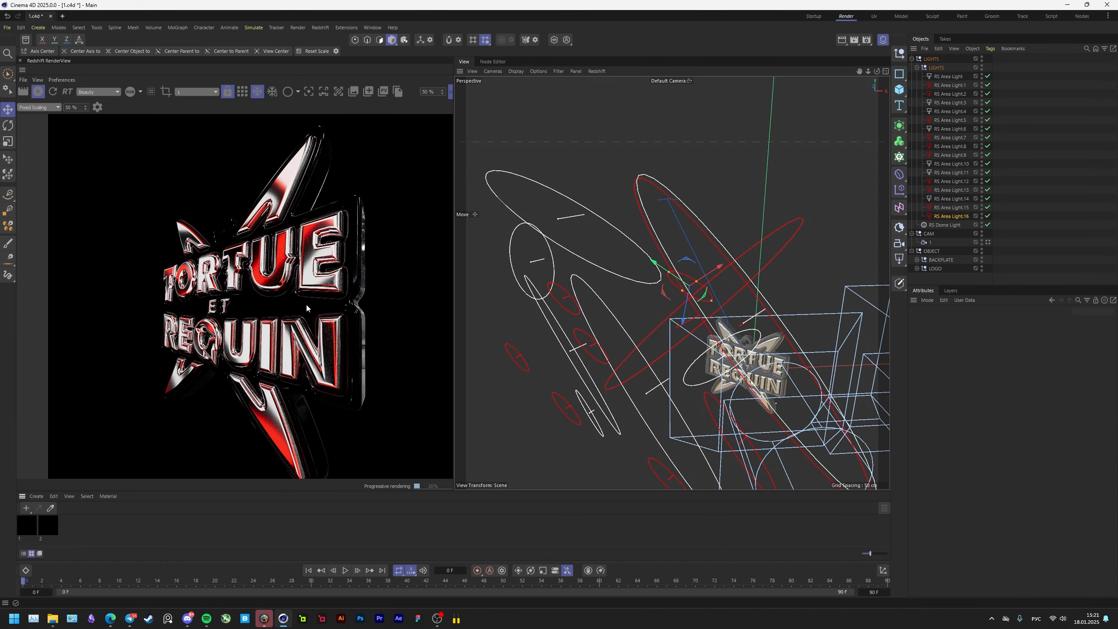
pyautogui.scroll(2, 306, 307)
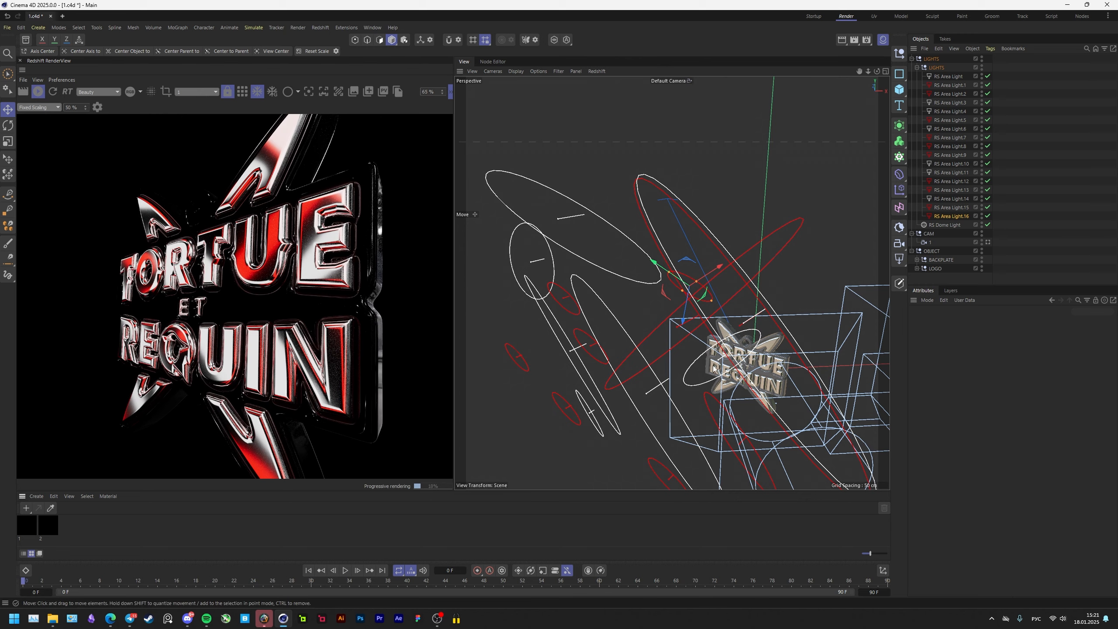
pyautogui.keyDown('alt'); pyautogui.moveTo(713, 369); pyautogui.dragTo(753, 331); pyautogui.keyUp('alt')
pyautogui.click(757, 259)
pyautogui.scroll(3, 281, 317)
pyautogui.scroll(-1, 273, 308)
pyautogui.keyDown('alt'); pyautogui.moveTo(262, 297); pyautogui.dragTo(234, 311, button='middle'); pyautogui.keyUp('alt')
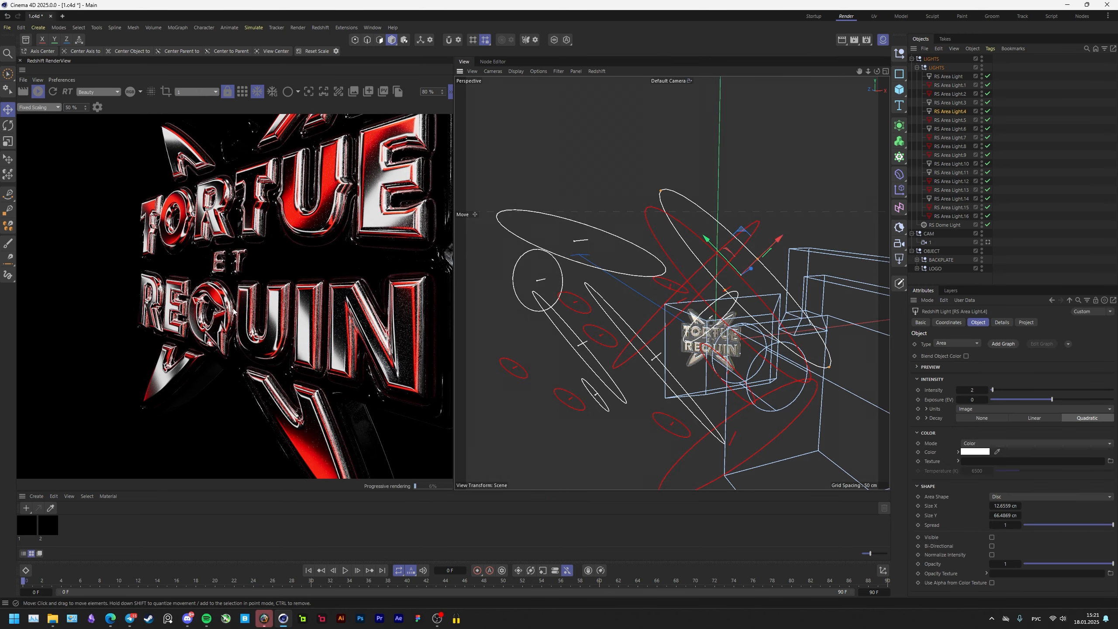
pyautogui.scroll(3, 178, 268)
pyautogui.scroll(3, 275, 374)
pyautogui.keyDown('alt'); pyautogui.moveTo(273, 374); pyautogui.dragTo(231, 344, button='middle'); pyautogui.keyUp('alt')
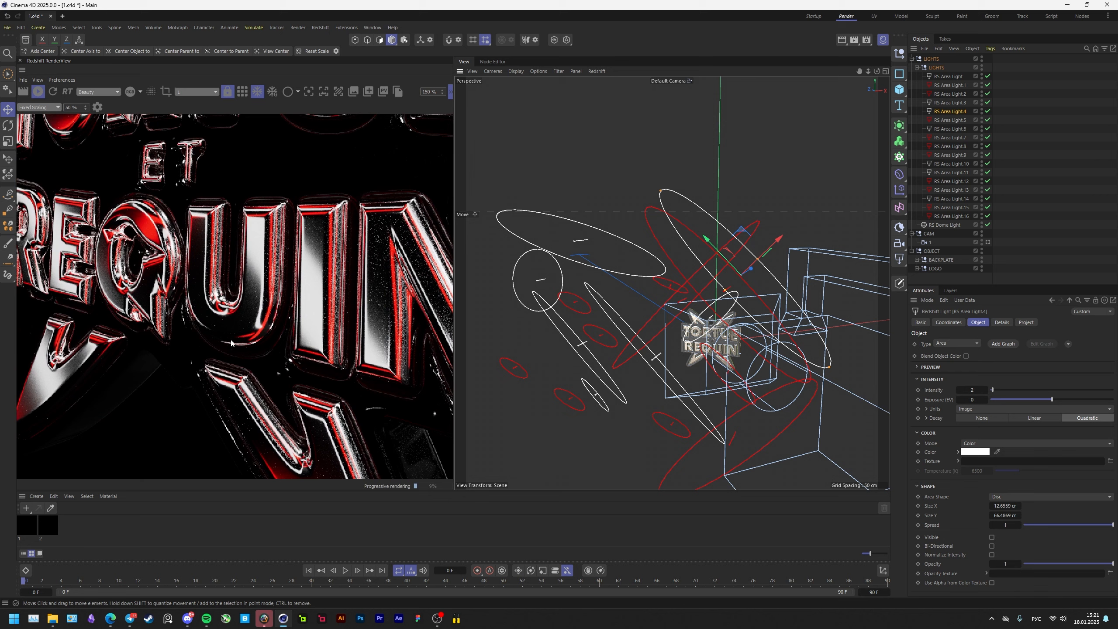
pyautogui.scroll(-3, 187, 318)
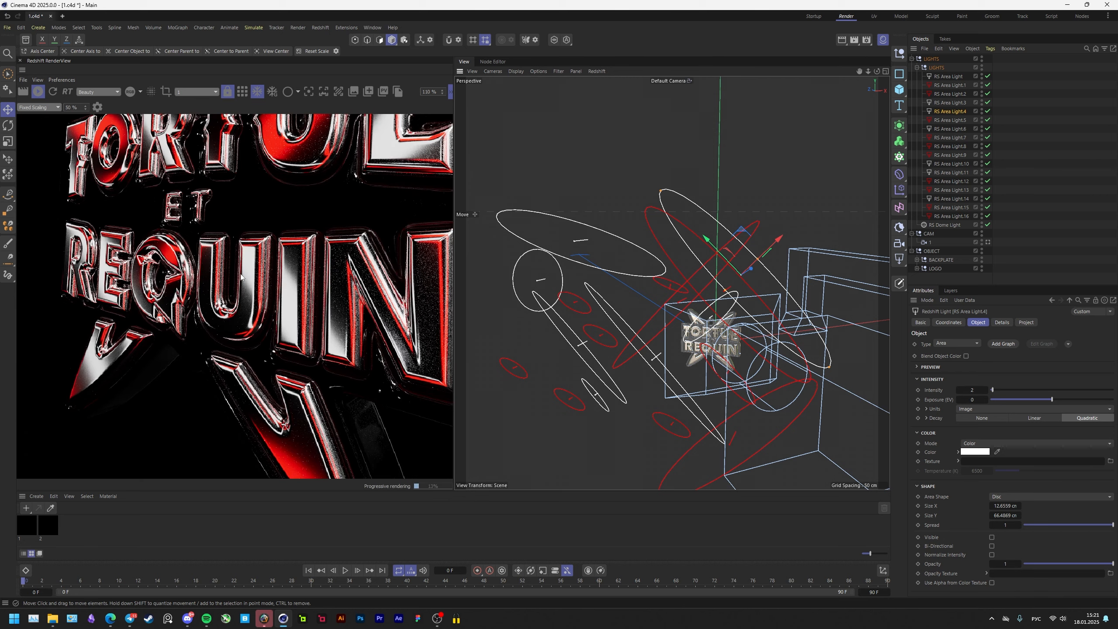
pyautogui.scroll(5, 241, 277)
pyautogui.scroll(-5, 272, 277)
pyautogui.scroll(5, 207, 278)
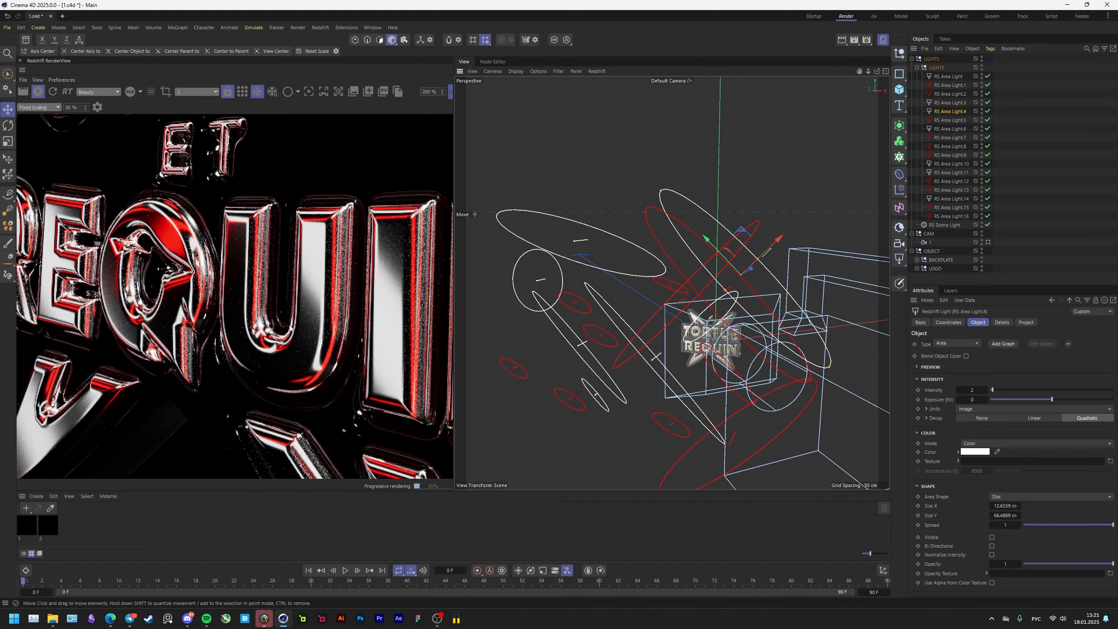
pyautogui.keyDown('alt'); pyautogui.moveTo(289, 328); pyautogui.dragTo(313, 339, button='middle'); pyautogui.keyUp('alt')
pyautogui.scroll(3, 264, 308)
pyautogui.scroll(-6, 230, 319)
pyautogui.keyDown('alt'); pyautogui.moveTo(230, 319); pyautogui.dragTo(280, 319, button='middle'); pyautogui.keyUp('alt')
# Render a region around the emblem in REQUIN and inspect its reflections close up and as a whole.
pyautogui.moveTo(159, 221); pyautogui.dragTo(314, 377)
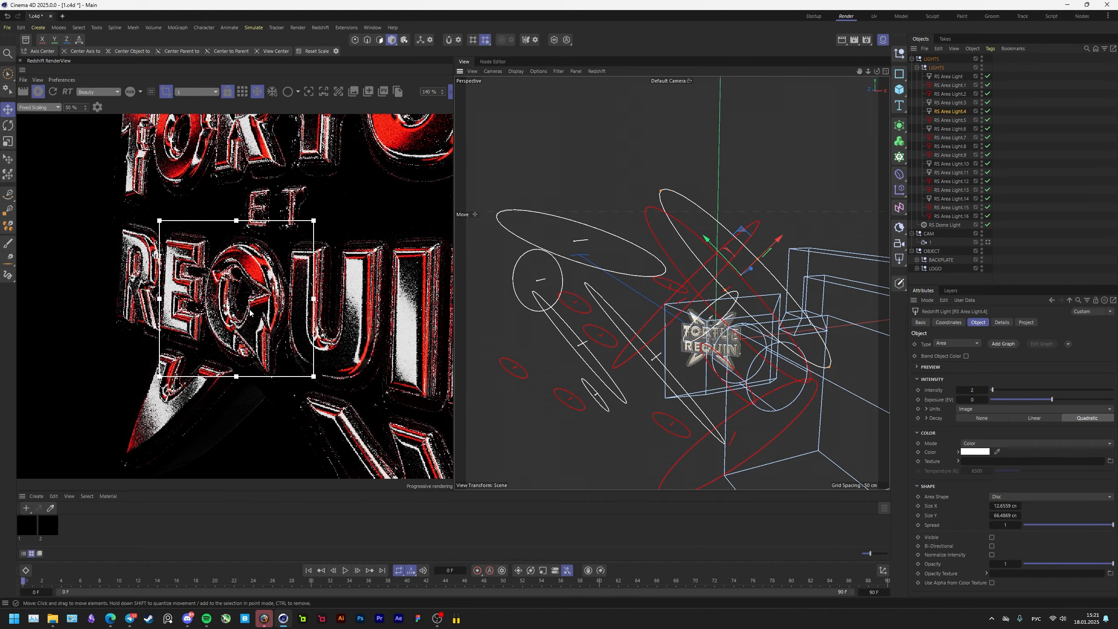
pyautogui.scroll(3, 250, 312)
pyautogui.scroll(-5, 245, 304)
pyautogui.scroll(1, 237, 291)
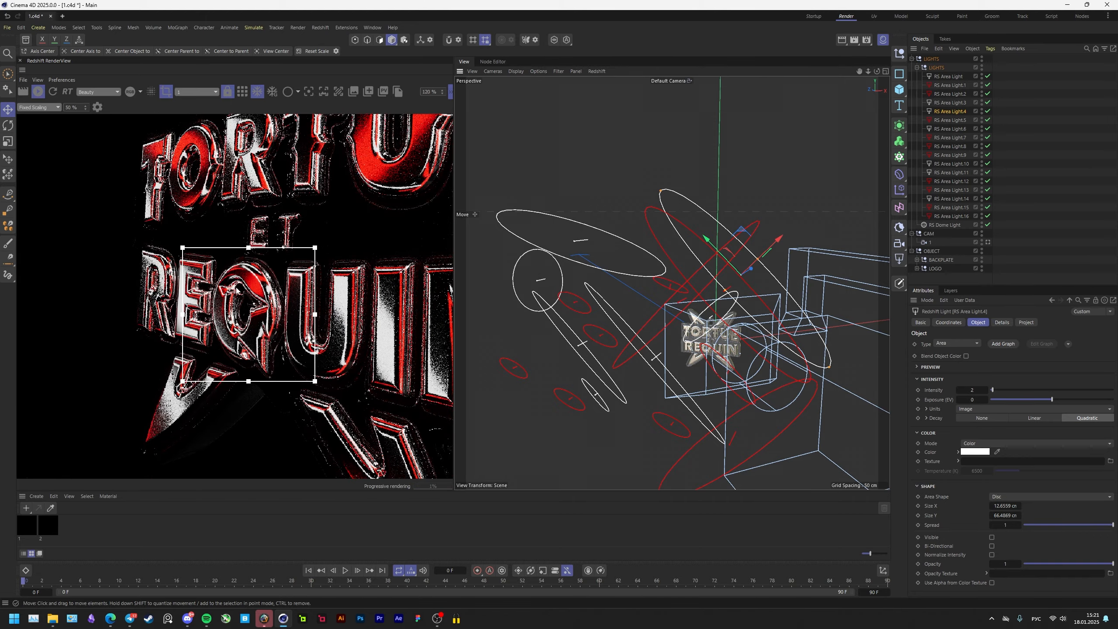
pyautogui.scroll(5, 243, 324)
pyautogui.scroll(-8, 207, 352)
pyautogui.click(296, 282)
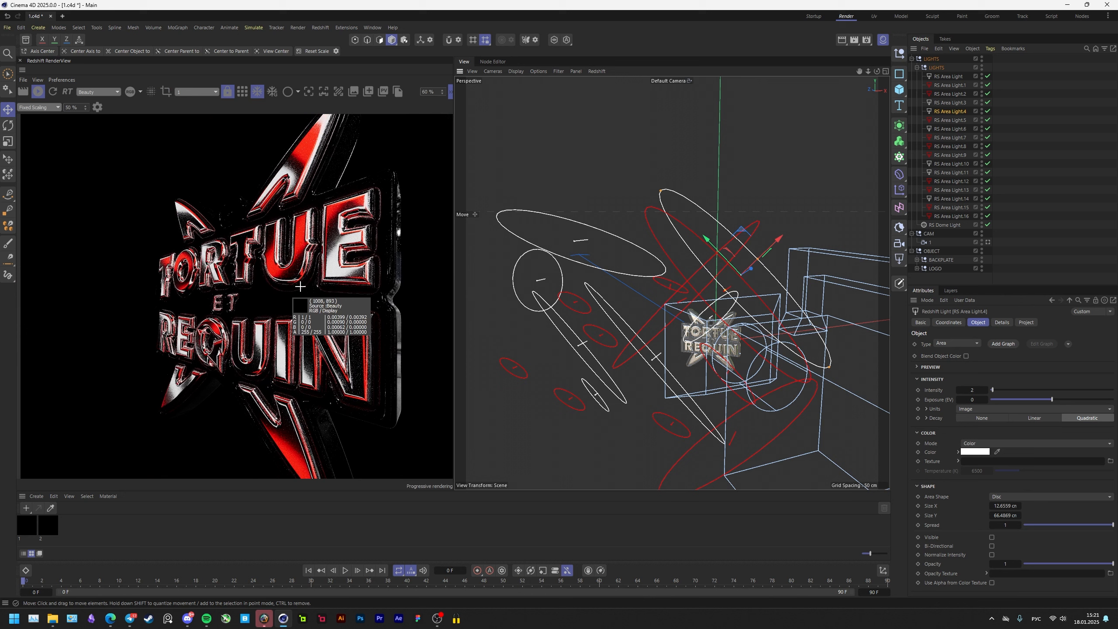
# Rename the inner lights null LOGO and add a second null named BACKPLATE inside LIGHTS.
pyautogui.click(916, 67)
pyautogui.click(936, 68)
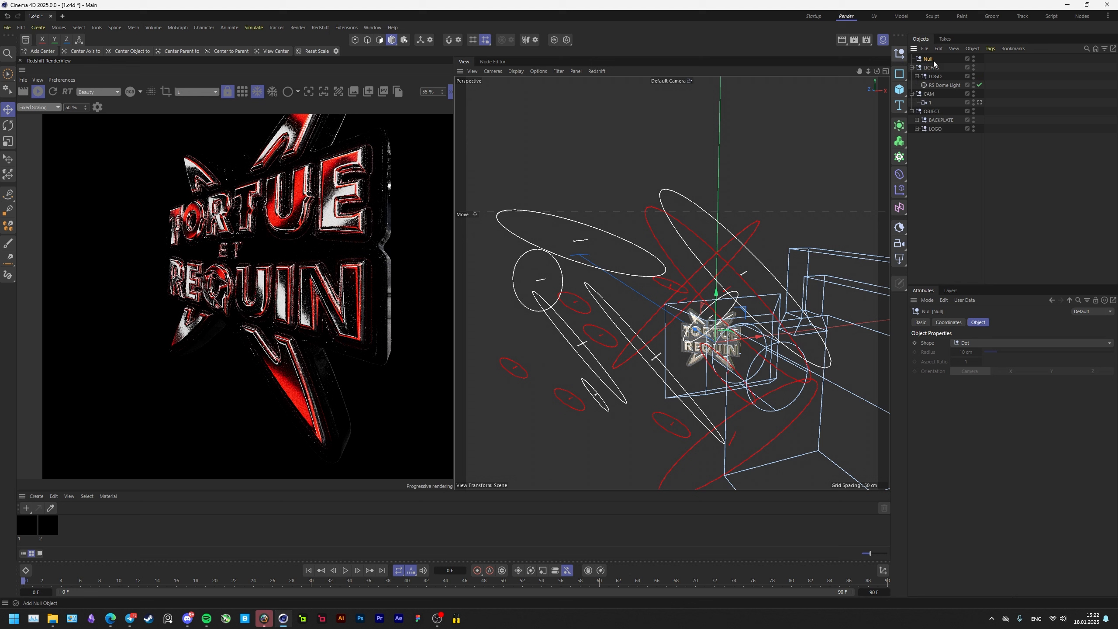
pyautogui.moveTo(931, 61); pyautogui.dragTo(935, 73)
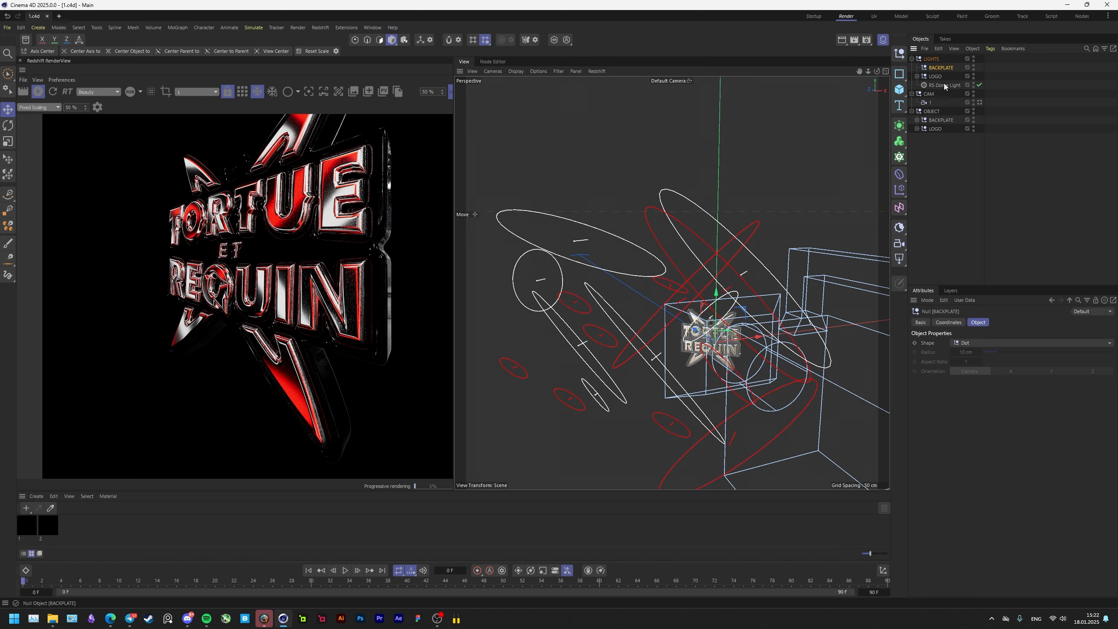
# Add a Redshift area light under the BACKPLATE lights null, set to include only the BACKPLATE object.
pyautogui.click(899, 141)
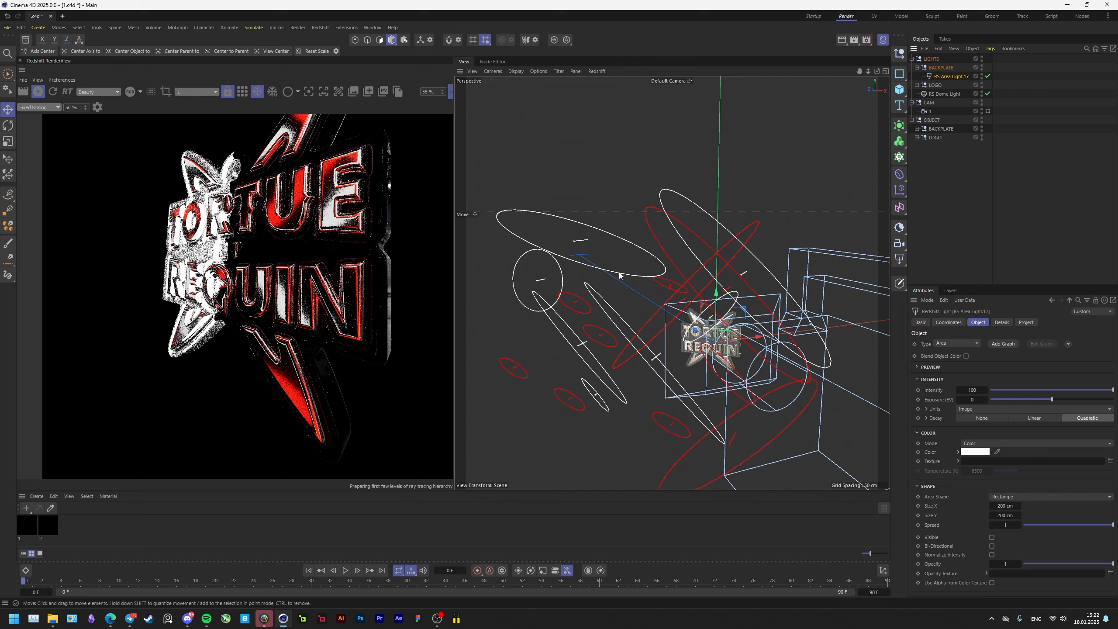
pyautogui.click(1025, 322)
pyautogui.click(961, 354)
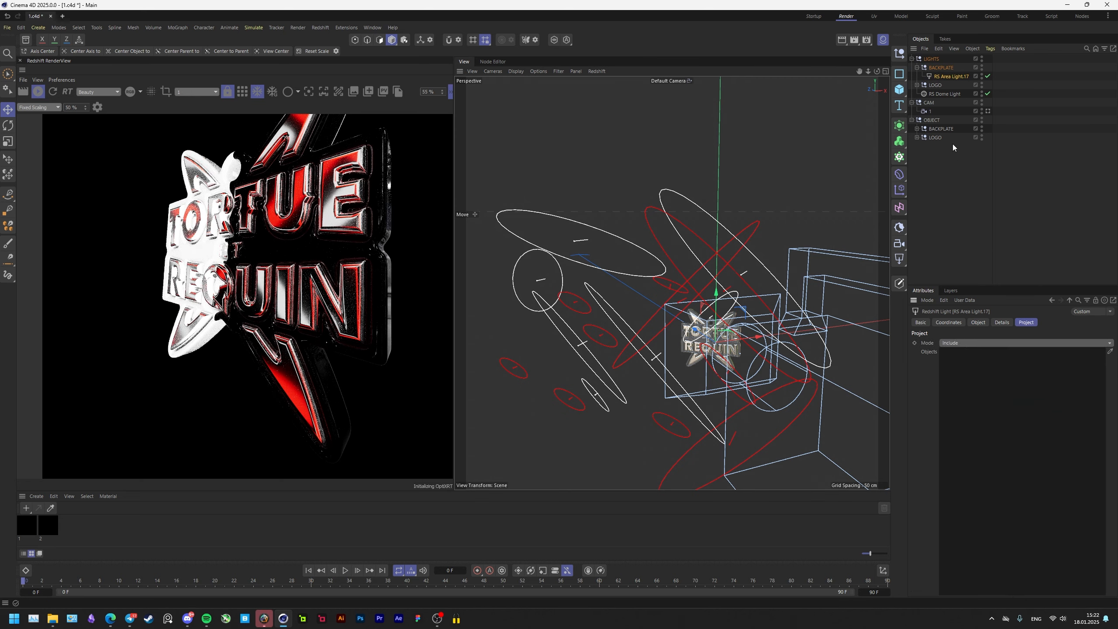
pyautogui.moveTo(964, 315); pyautogui.dragTo(1014, 353)
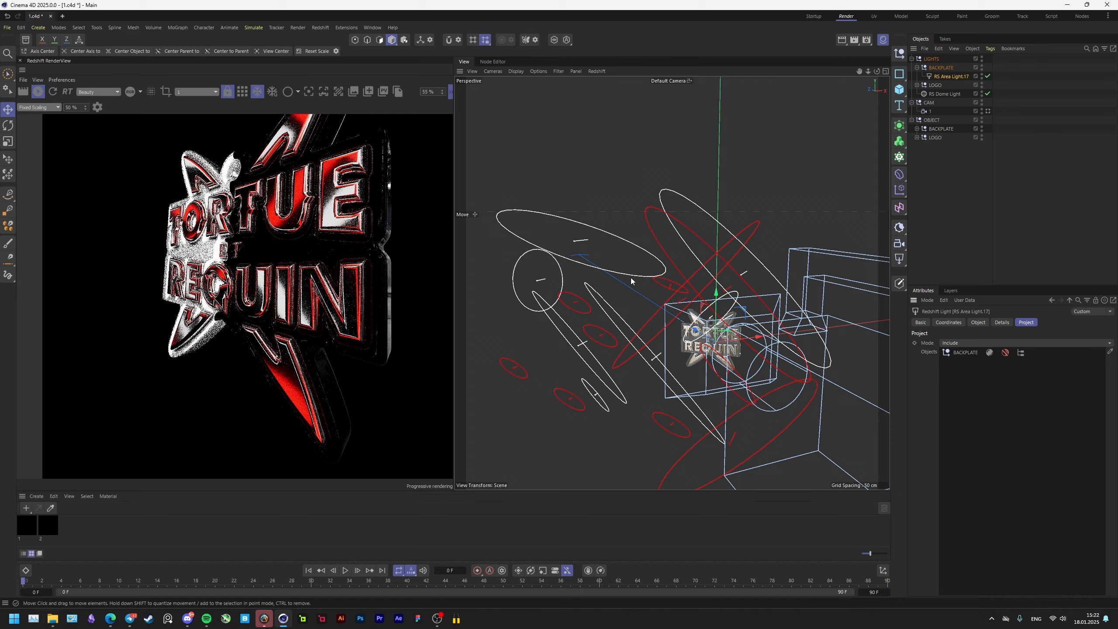
# Rotate the backplate area light, scale it down to 38.4 cm square, and move it away in front of the logo.
pyautogui.keyDown('alt'); pyautogui.moveTo(611, 249); pyautogui.dragTo(605, 309); pyautogui.keyUp('alt')
pyautogui.scroll(3, 712, 309)
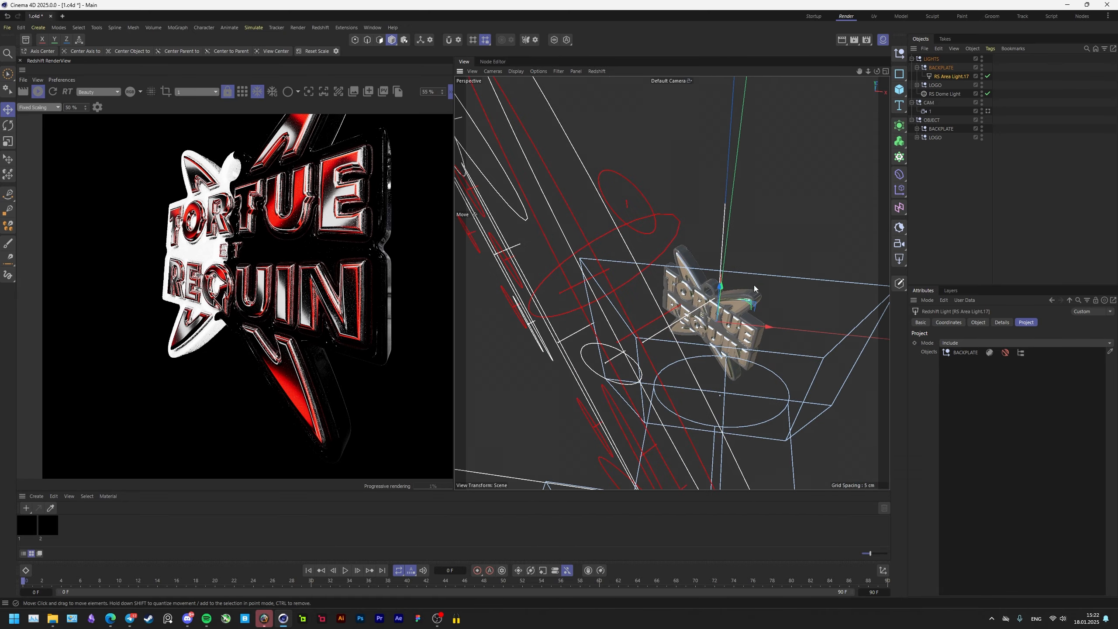
pyautogui.press('r')
pyautogui.scroll(-5, 689, 202)
pyautogui.keyDown('alt'); pyautogui.moveTo(689, 202); pyautogui.dragTo(625, 198); pyautogui.keyUp('alt')
pyautogui.press('t')
pyautogui.moveTo(773, 138); pyautogui.dragTo(605, 277)
pyautogui.keyDown('alt'); pyautogui.moveTo(612, 272); pyautogui.dragTo(651, 293); pyautogui.keyUp('alt')
pyautogui.press('e')
pyautogui.scroll(5, 155, 217)
# Enable the render region over the lettering and examine the light on the backplate.
pyautogui.click(166, 92)
pyautogui.scroll(4, 192, 322)
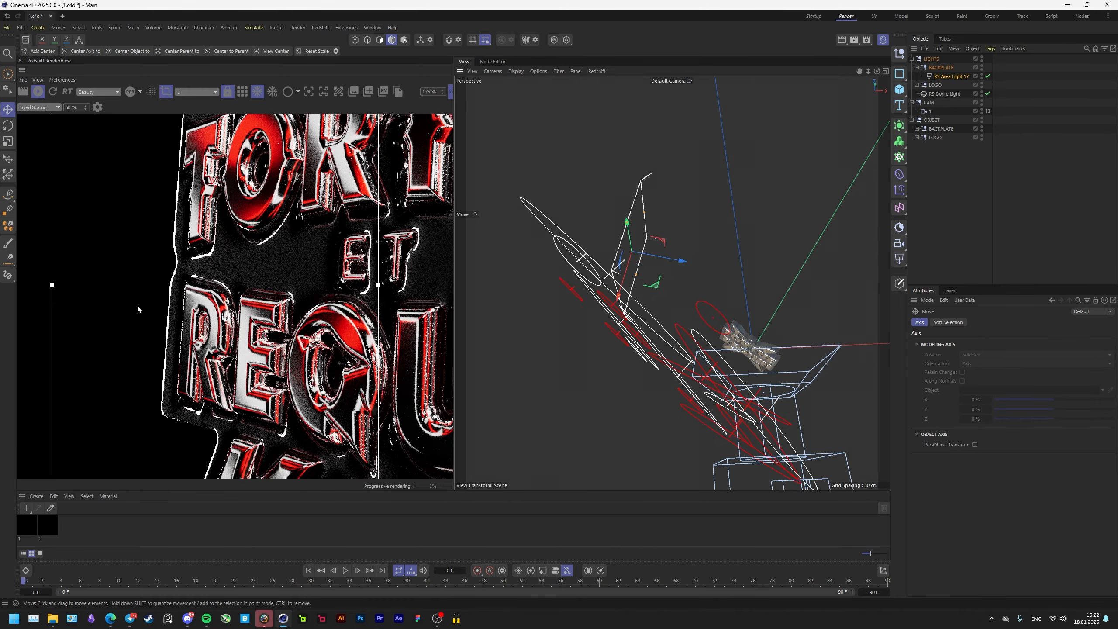
pyautogui.scroll(-4, 189, 294)
pyautogui.moveTo(189, 294); pyautogui.dragTo(170, 328, button='middle')
# Set the backplate area light's intensity to 10.
pyautogui.click(955, 80)
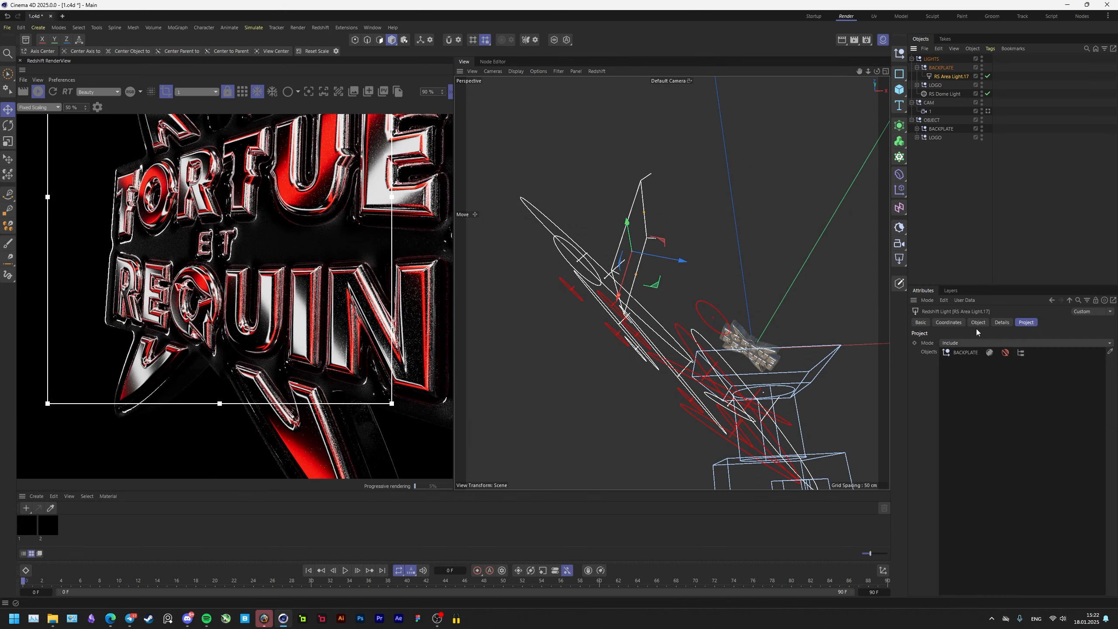
pyautogui.click(978, 323)
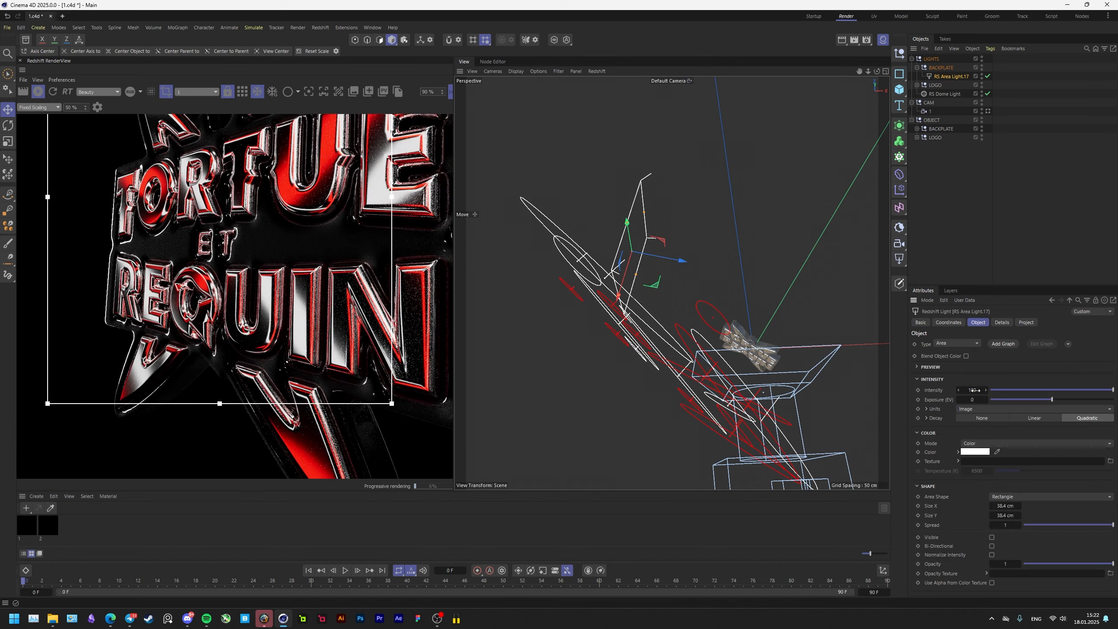
pyautogui.press('Return')
pyautogui.scroll(-5, 138, 245)
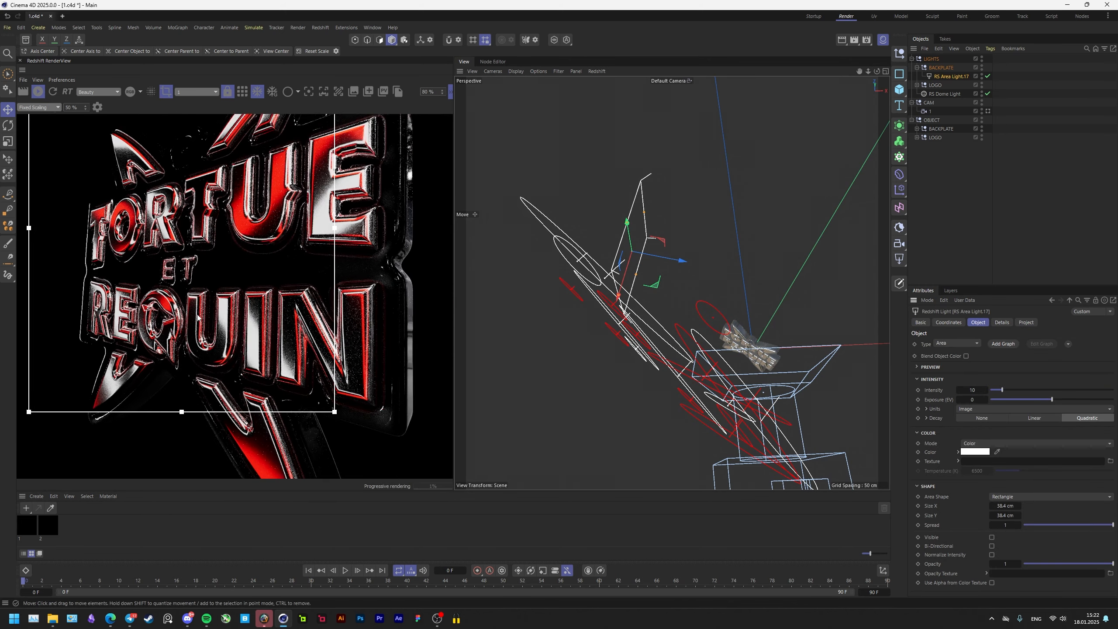
# Add a Target tag to the backplate area light with BACKPLATE as its target object.
pyautogui.keyDown('alt'); pyautogui.moveTo(644, 260); pyautogui.dragTo(667, 289); pyautogui.keyUp('alt')
pyautogui.press('r')
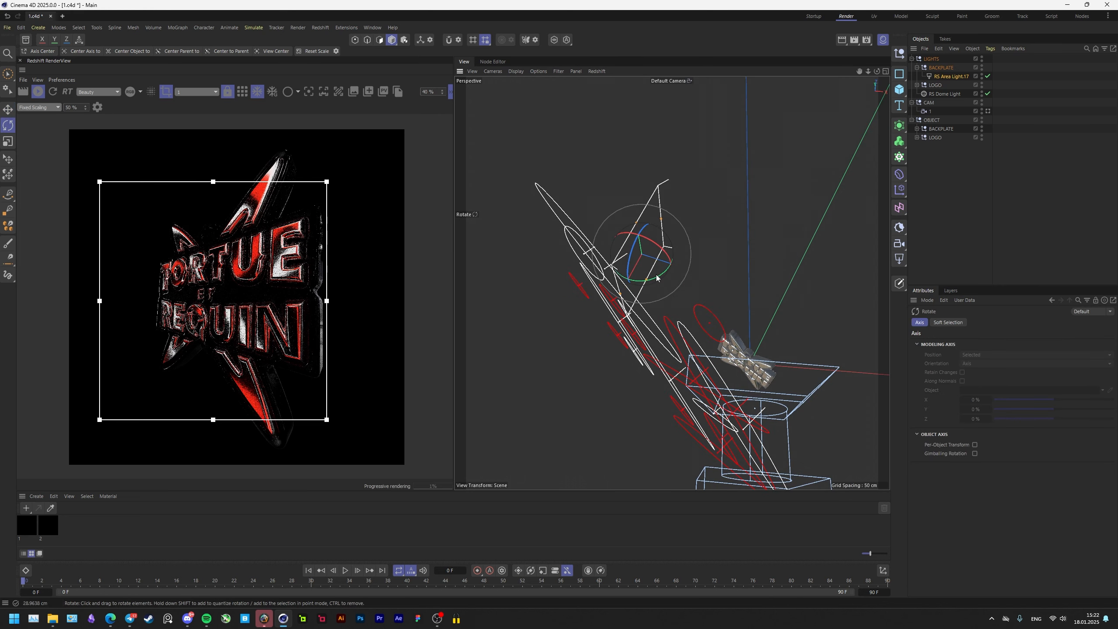
pyautogui.rightClick(948, 76)
pyautogui.moveTo(980, 100)
pyautogui.click(916, 132)
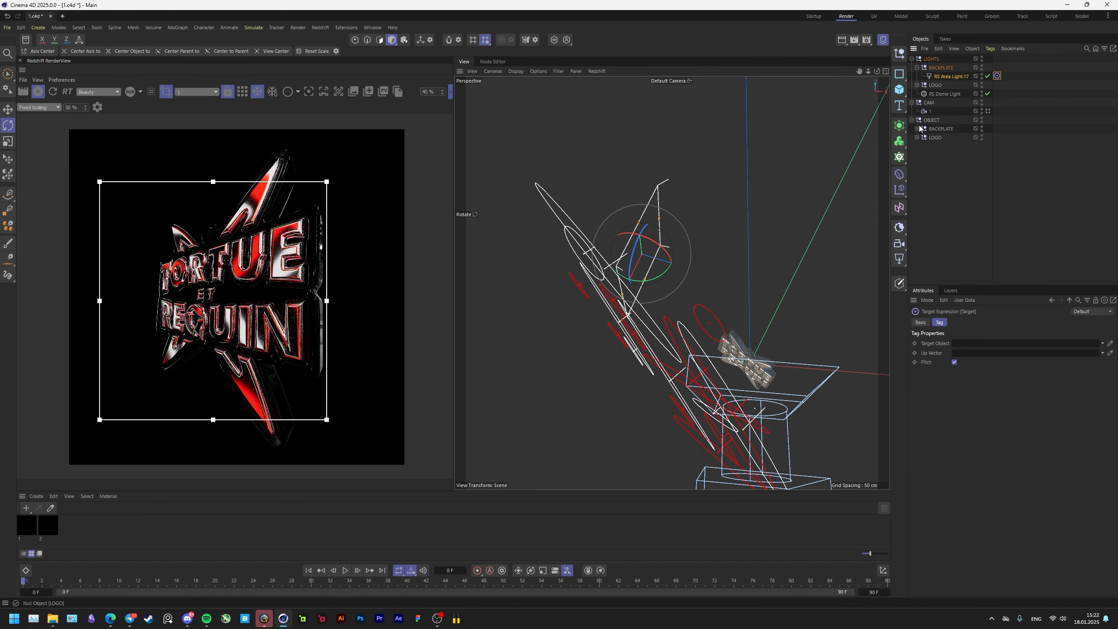
pyautogui.moveTo(978, 349); pyautogui.dragTo(978, 349)
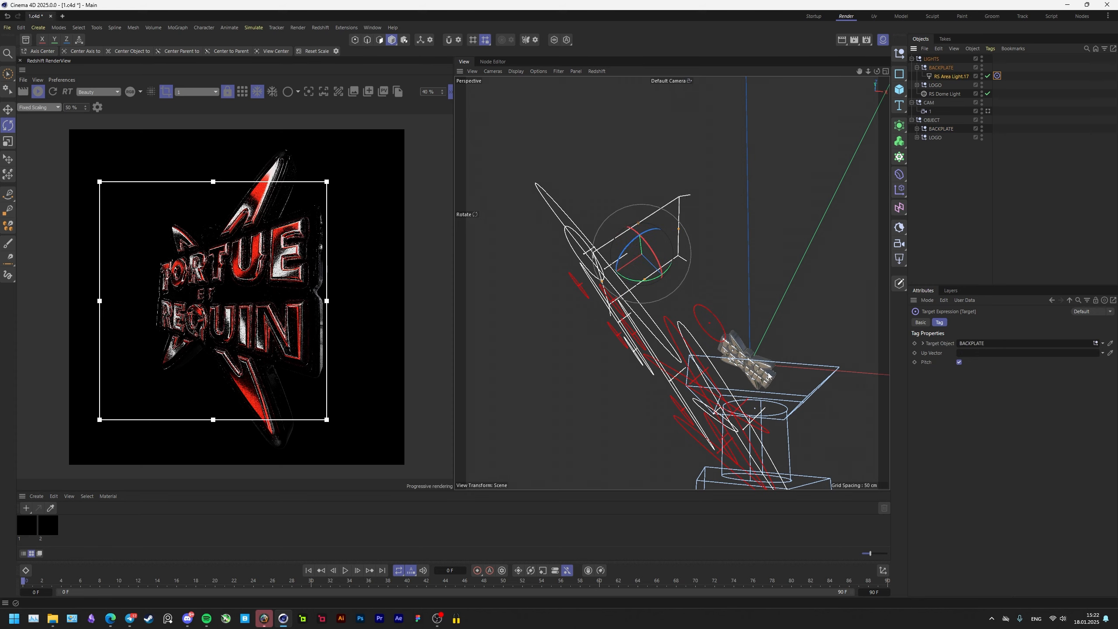
# Scale and reposition the backplate area light until it is about 115 cm square.
pyautogui.press('t')
pyautogui.moveTo(720, 250); pyautogui.dragTo(615, 271)
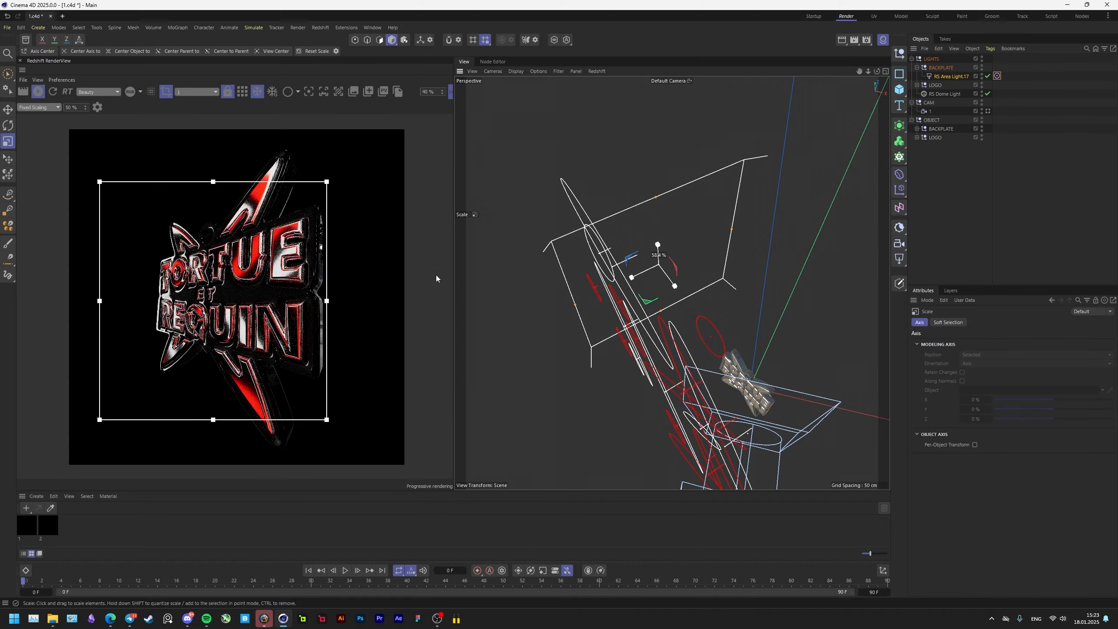
pyautogui.scroll(5, 436, 278)
pyautogui.moveTo(765, 233); pyautogui.dragTo(708, 241)
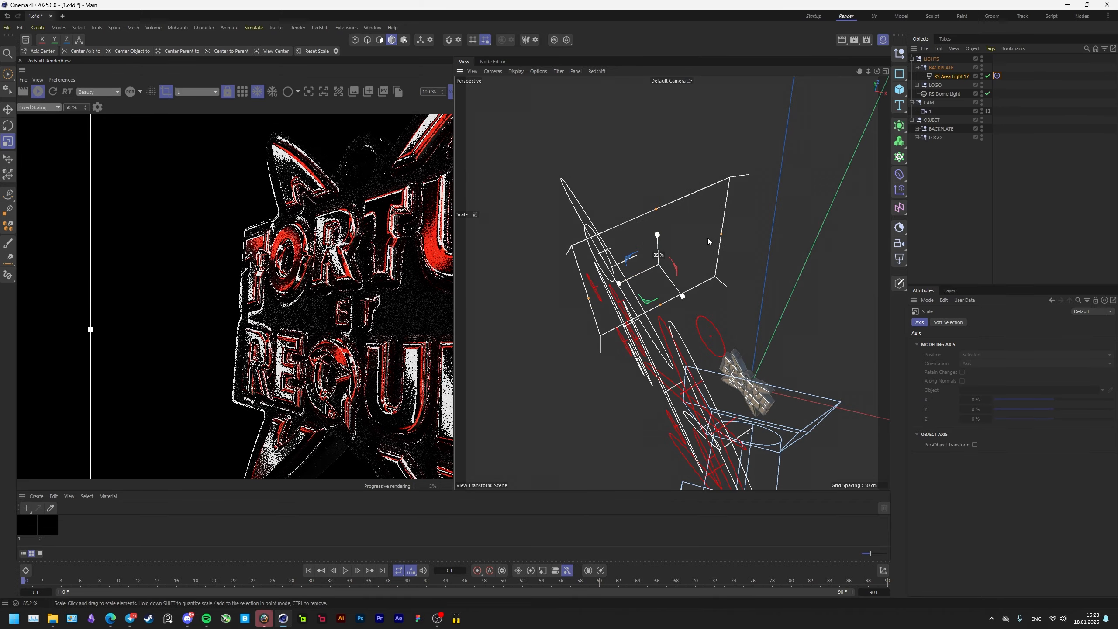
pyautogui.scroll(3, 309, 315)
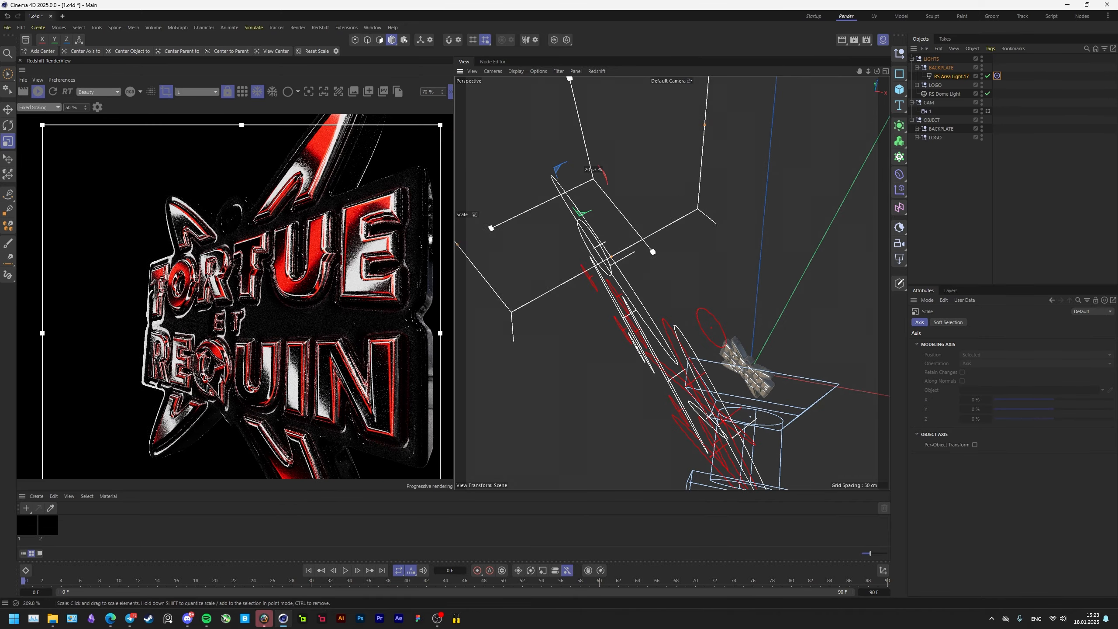
pyautogui.moveTo(748, 364); pyautogui.dragTo(733, 365)
# Lower the backplate area light's intensity to 5.
pyautogui.click(984, 388)
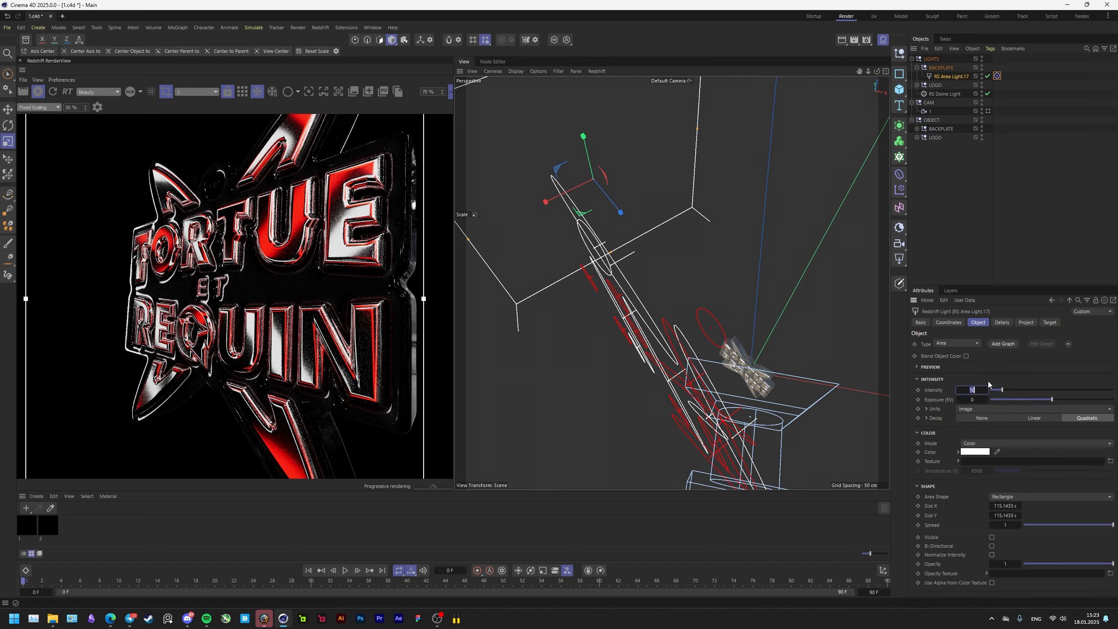
pyautogui.write('5')
pyautogui.press('Return')
pyautogui.scroll(3, 290, 295)
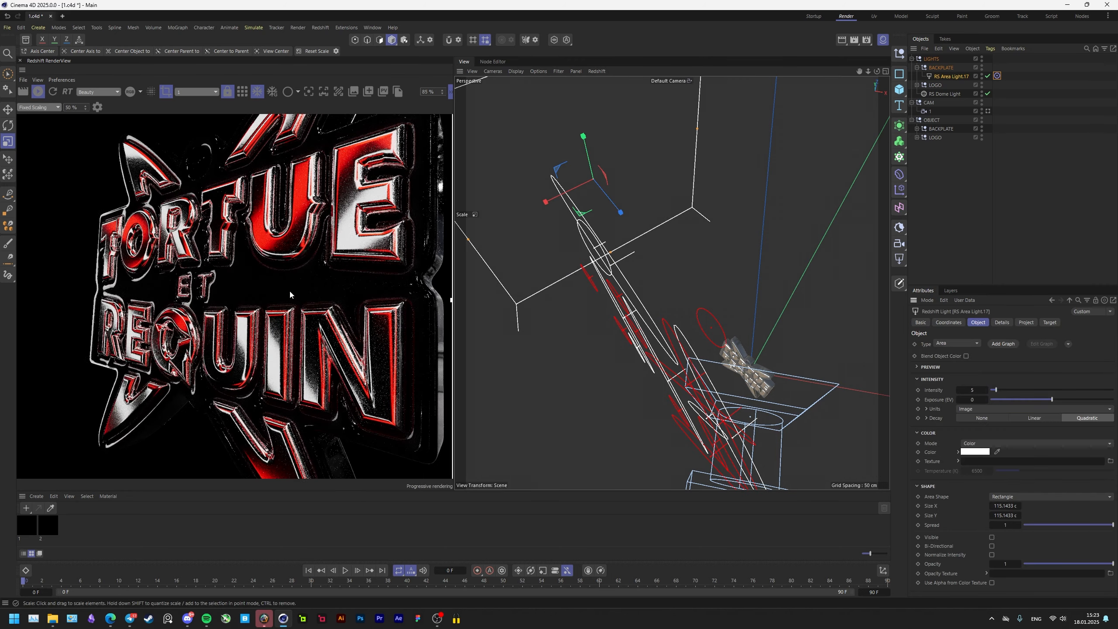
# Redraw the render region around the logo's lettering and inspect the softened backplate lighting.
pyautogui.scroll(-4, 271, 304)
pyautogui.moveTo(271, 305)
pyautogui.mouseDown(button='middle')
pyautogui.moveTo(238, 320)
pyautogui.moveTo(277, 426)
pyautogui.mouseUp(button='middle')
pyautogui.scroll(3, 277, 426)
pyautogui.moveTo(65, 231); pyautogui.dragTo(357, 434)
pyautogui.moveTo(357, 434); pyautogui.dragTo(305, 379, button='middle')
pyautogui.scroll(5, 212, 327)
pyautogui.moveTo(135, 302); pyautogui.dragTo(203, 351, button='middle')
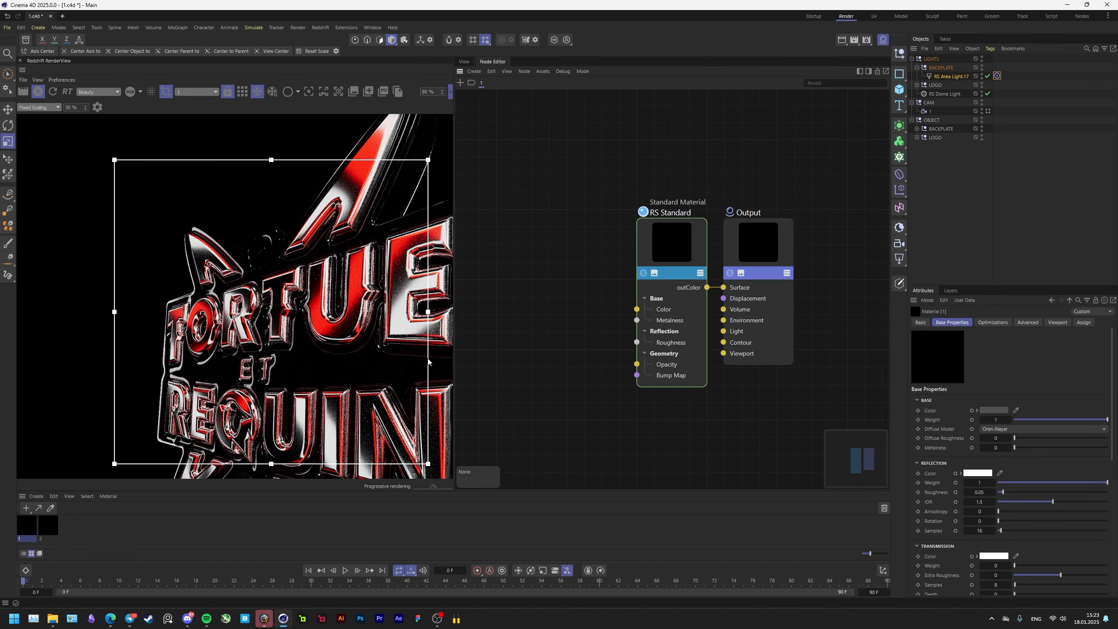
# Bring 1.png from the B&W textures folder into material 1's node graph as a Texture node.
pyautogui.click(61, 619)
pyautogui.click(659, 250)
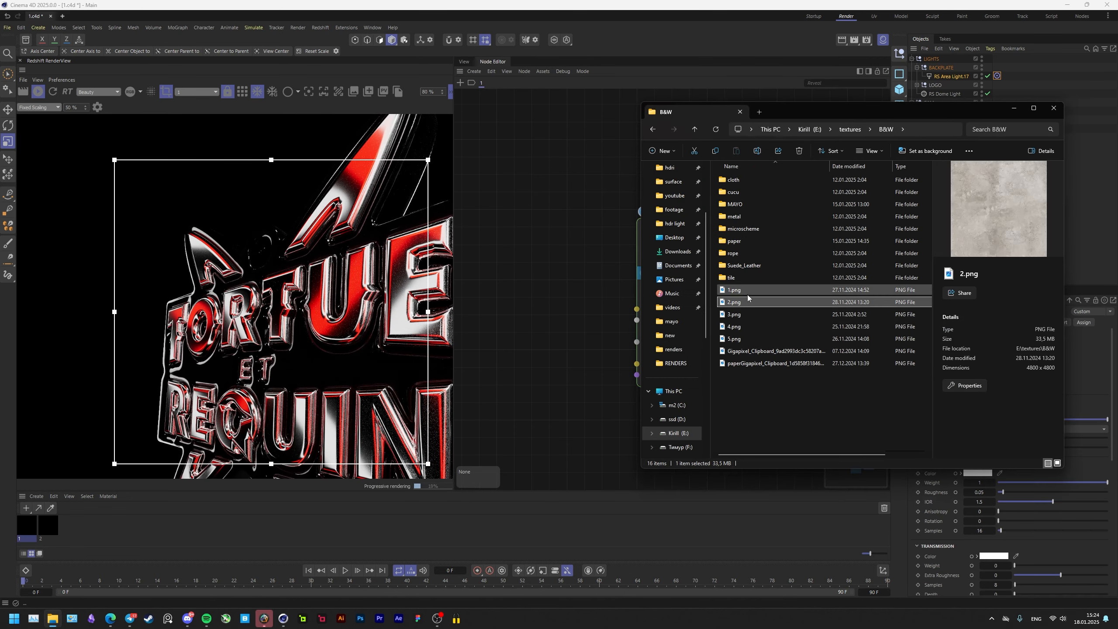
pyautogui.moveTo(518, 284); pyautogui.dragTo(519, 283)
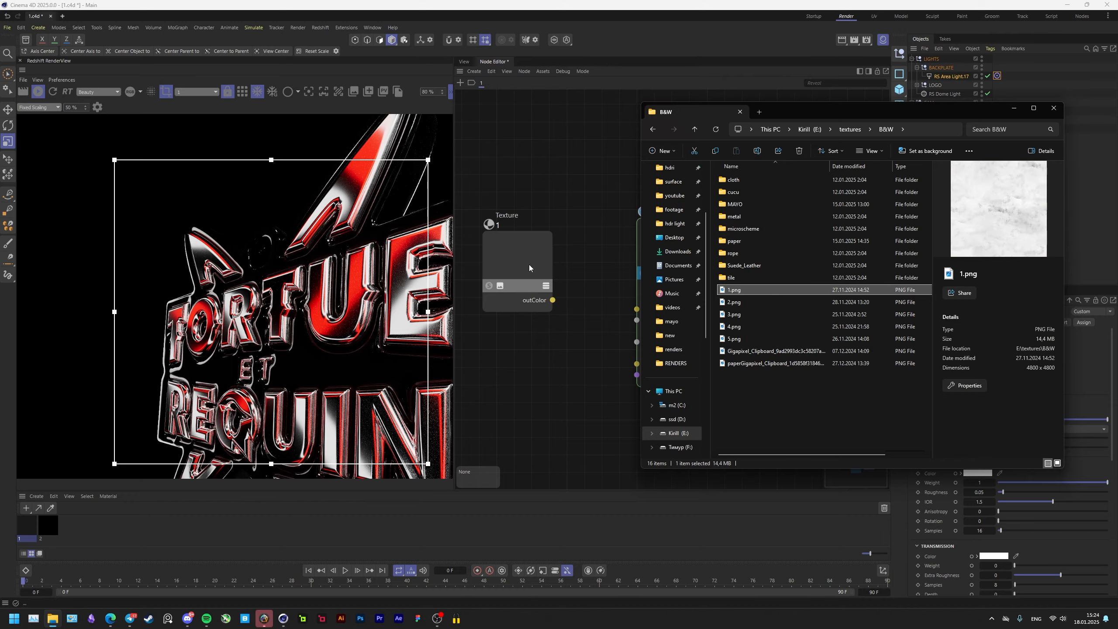
# Solo the new Texture node and inspect how the image maps onto the backplate in the render.
pyautogui.click(526, 267)
pyautogui.press('s')
pyautogui.moveTo(634, 265); pyautogui.dragTo(527, 256)
pyautogui.click(511, 307)
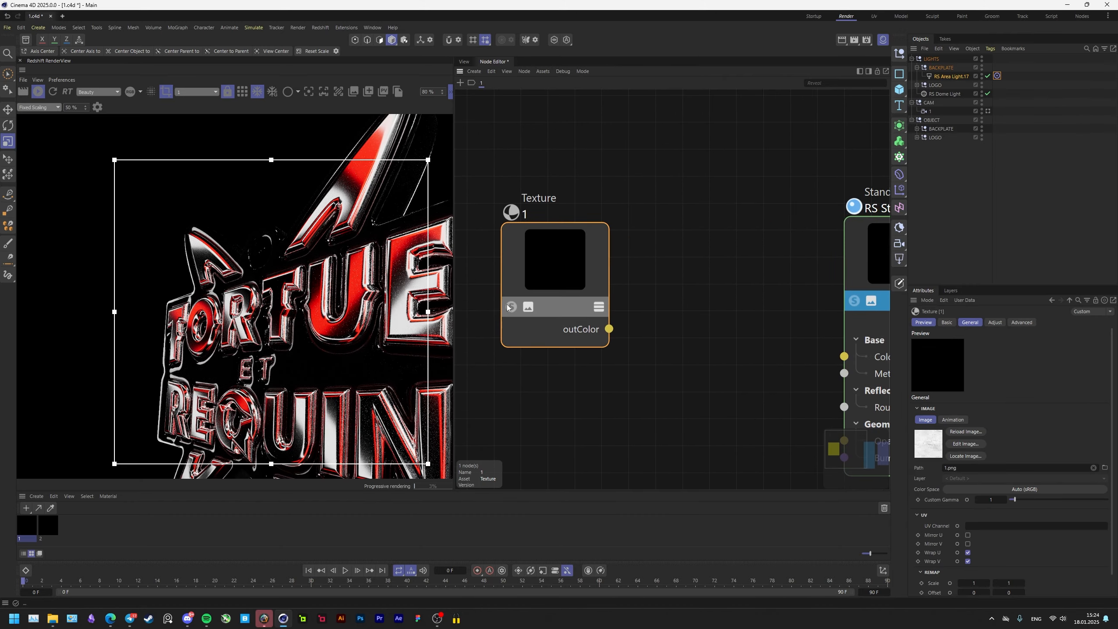
pyautogui.scroll(5, 254, 302)
pyautogui.scroll(-4, 254, 302)
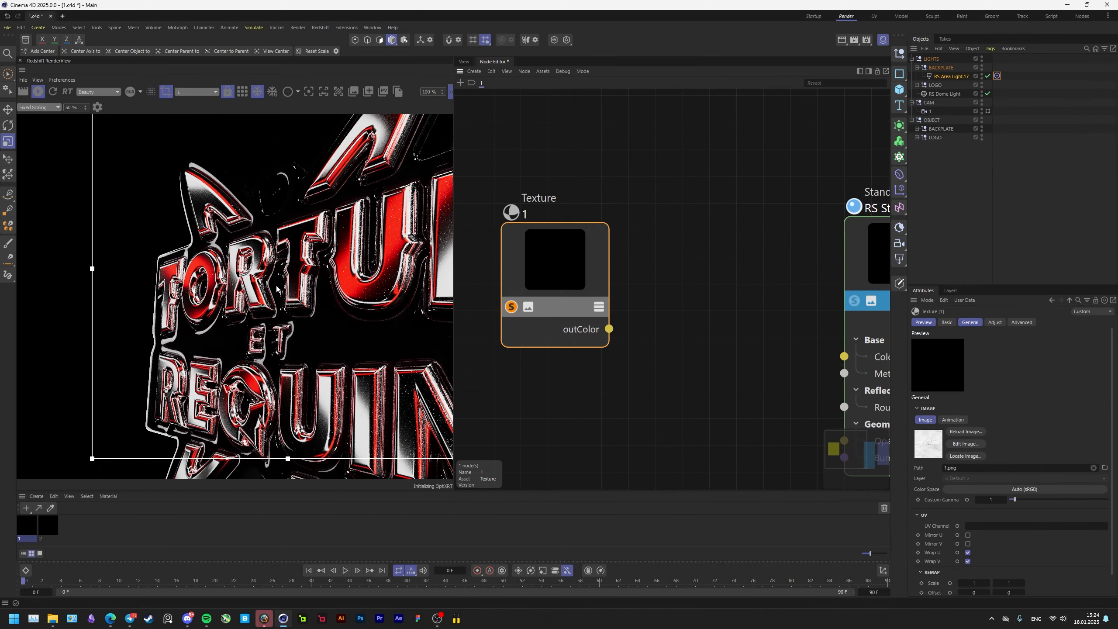
pyautogui.scroll(2, 324, 263)
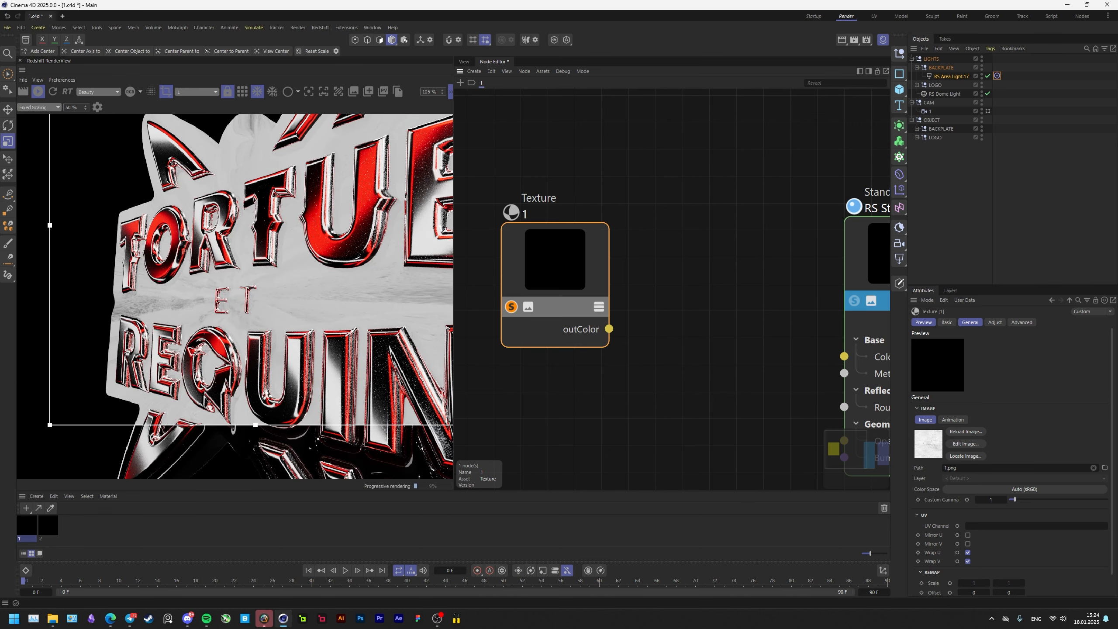
# Move the backplate's material tag from its Volume Mesher up to the BACKPLATE null.
pyautogui.click(462, 62)
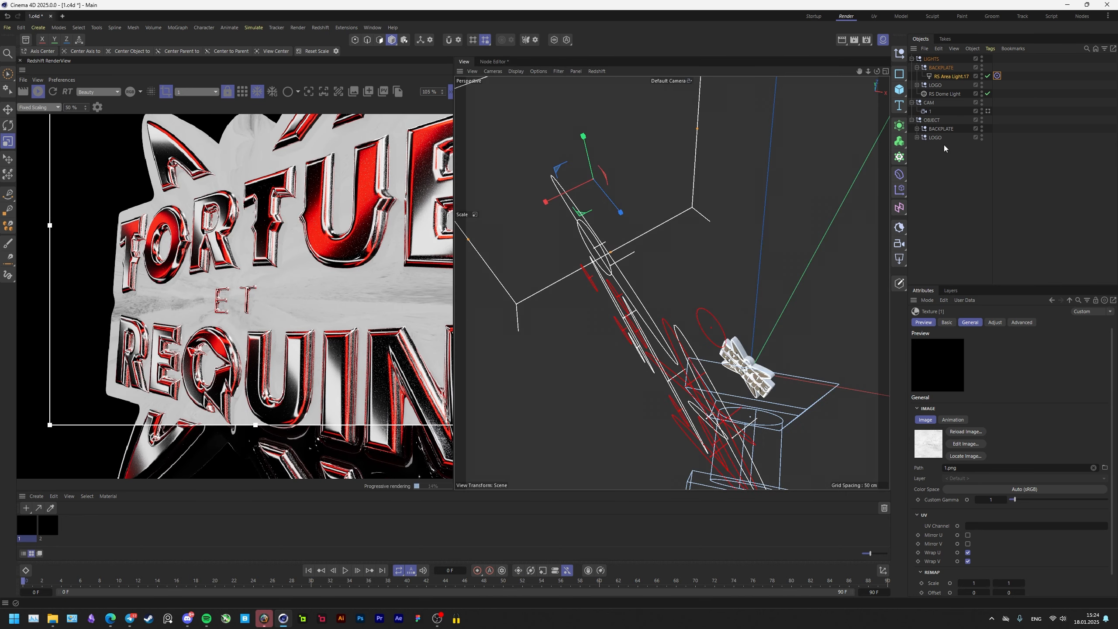
pyautogui.click(917, 129)
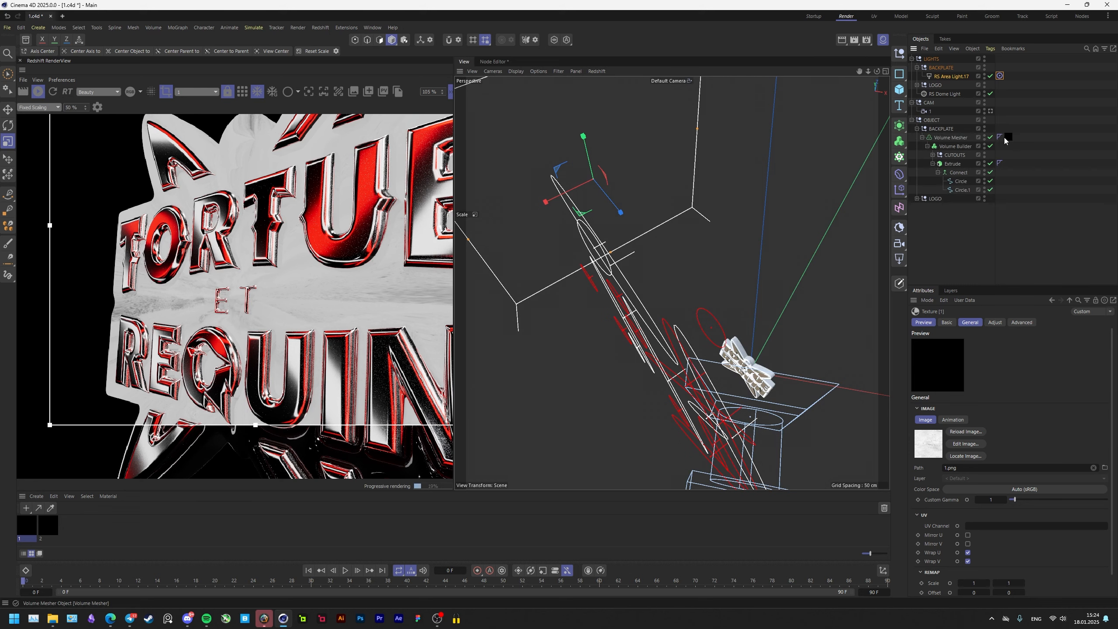
pyautogui.moveTo(1008, 131); pyautogui.dragTo(997, 128)
pyautogui.click(917, 128)
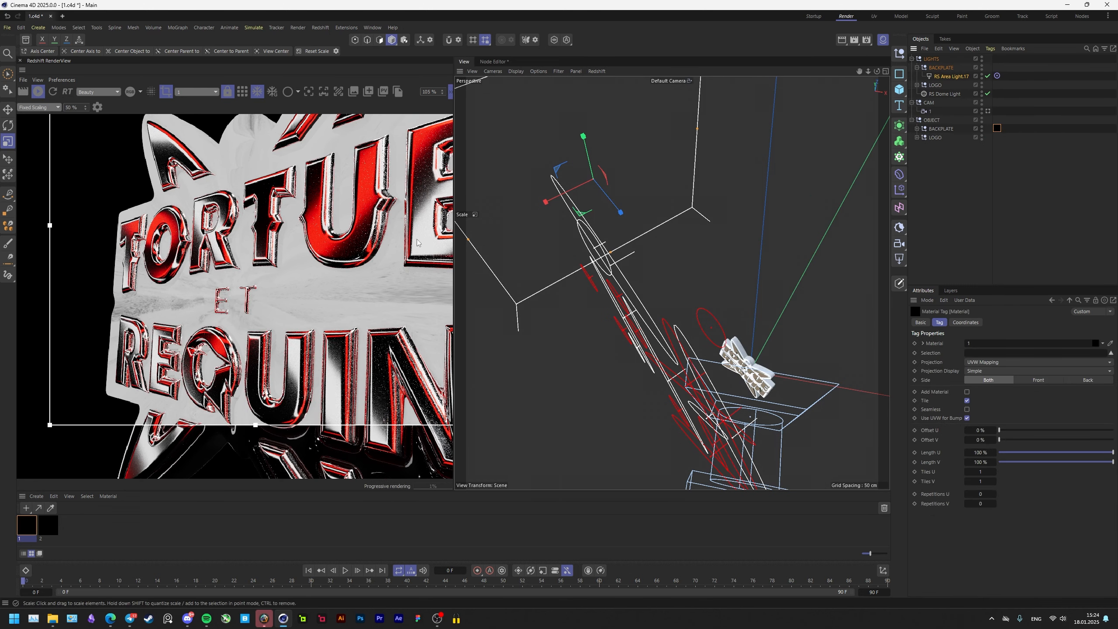
# Move the lettering's material tag from its Volume Mesher up to the LOGO null.
pyautogui.moveTo(418, 243); pyautogui.dragTo(338, 255, button='middle')
pyautogui.moveTo(984, 136); pyautogui.dragTo(986, 137)
pyautogui.click(917, 137)
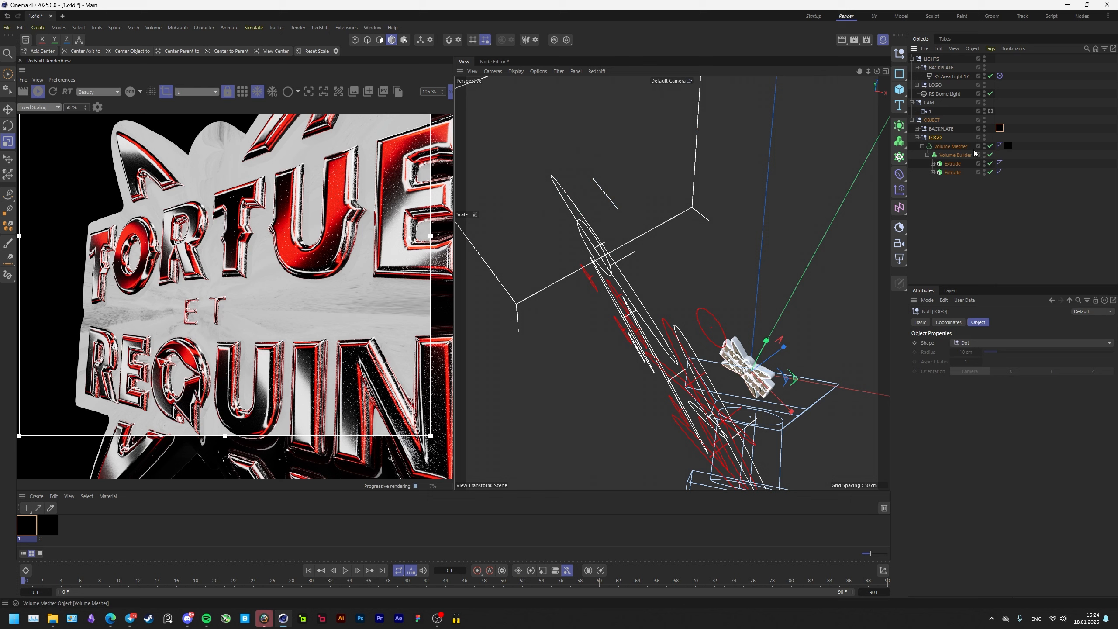
pyautogui.click(916, 138)
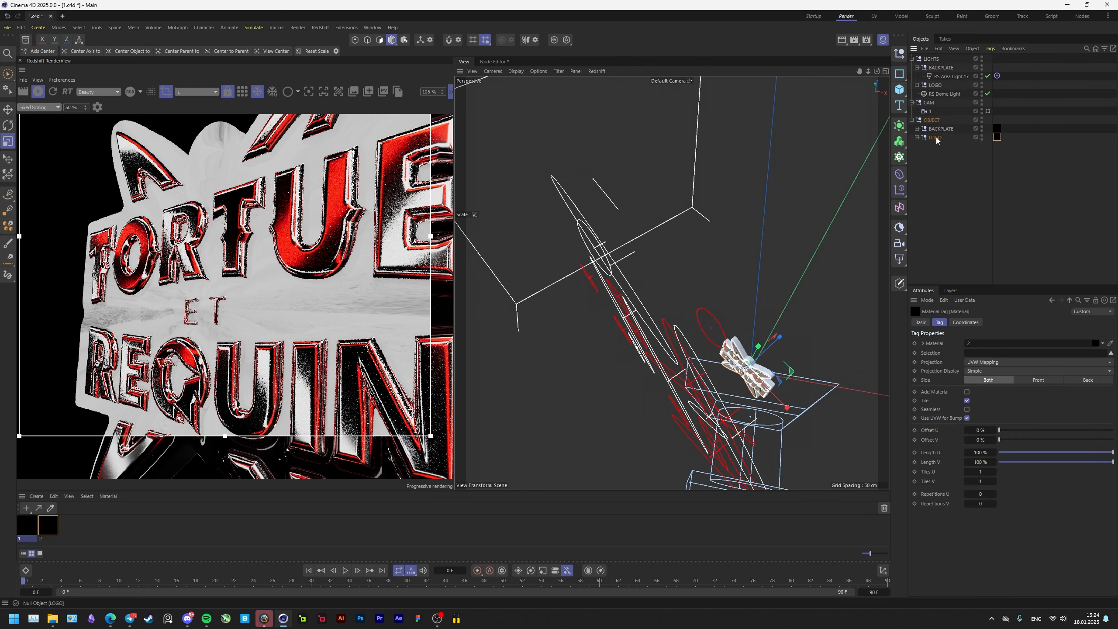
# Set the projection of both the BACKPLATE and LOGO material tags to Cubic.
pyautogui.click(942, 129)
pyautogui.click(997, 129)
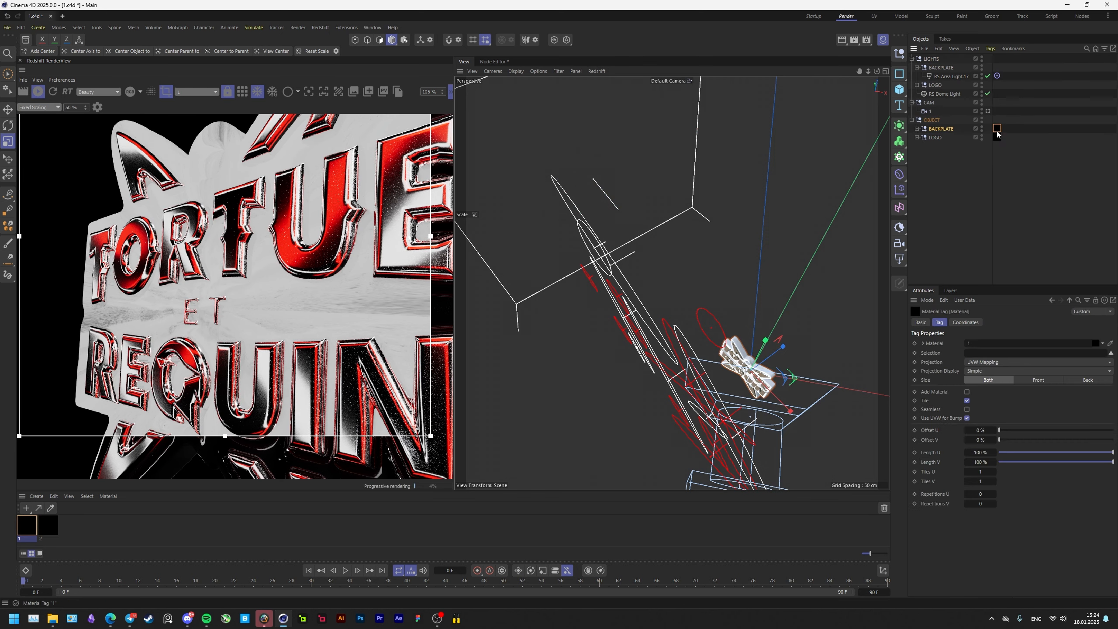
pyautogui.click(988, 362)
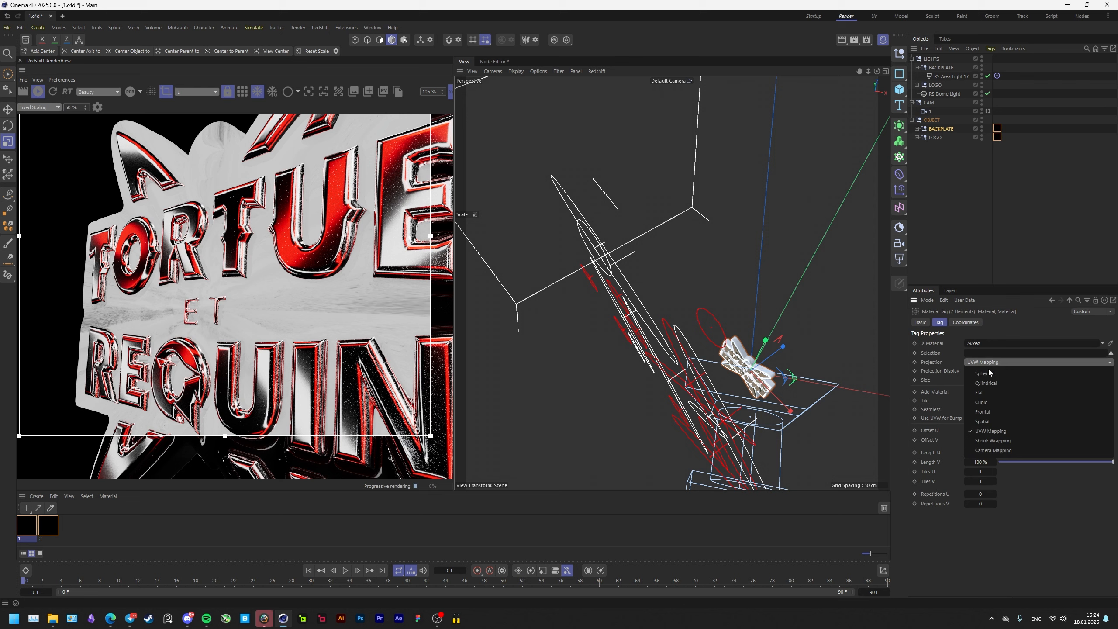
pyautogui.click(995, 402)
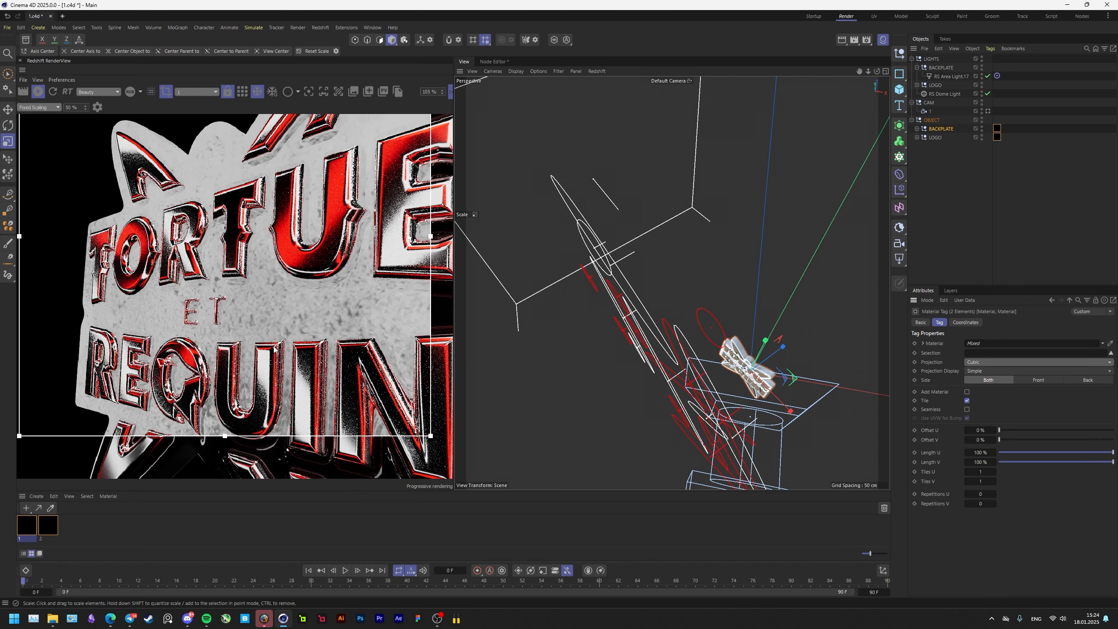
# Set the remap scale of material 1's Texture node to 4 by 4 and check the whole backplate.
pyautogui.doubleClick(37, 526)
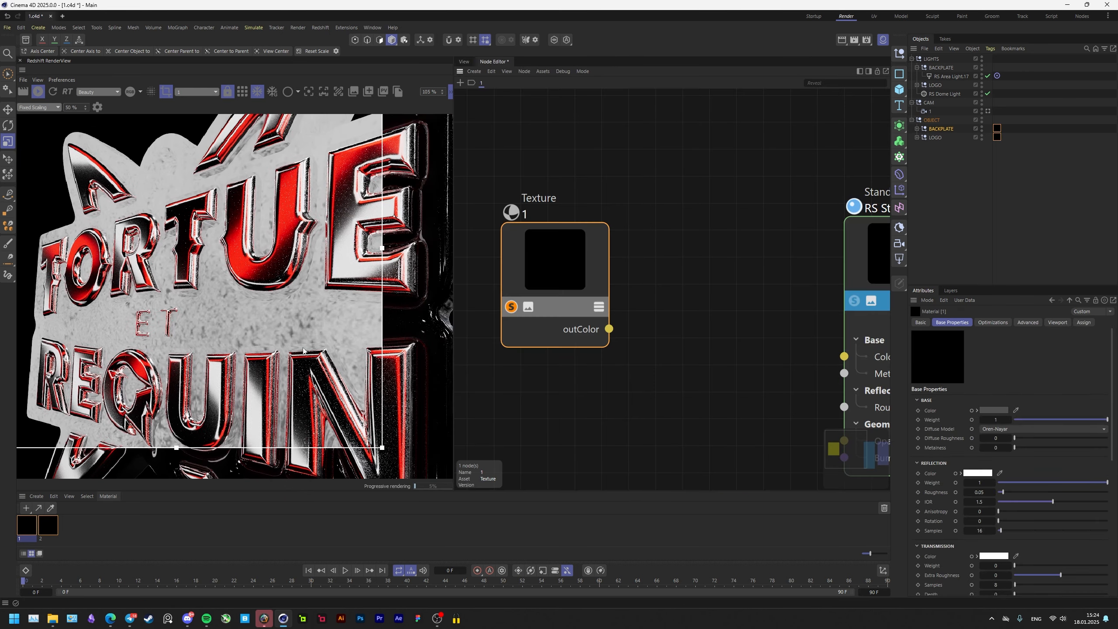
pyautogui.scroll(-1, 979, 560)
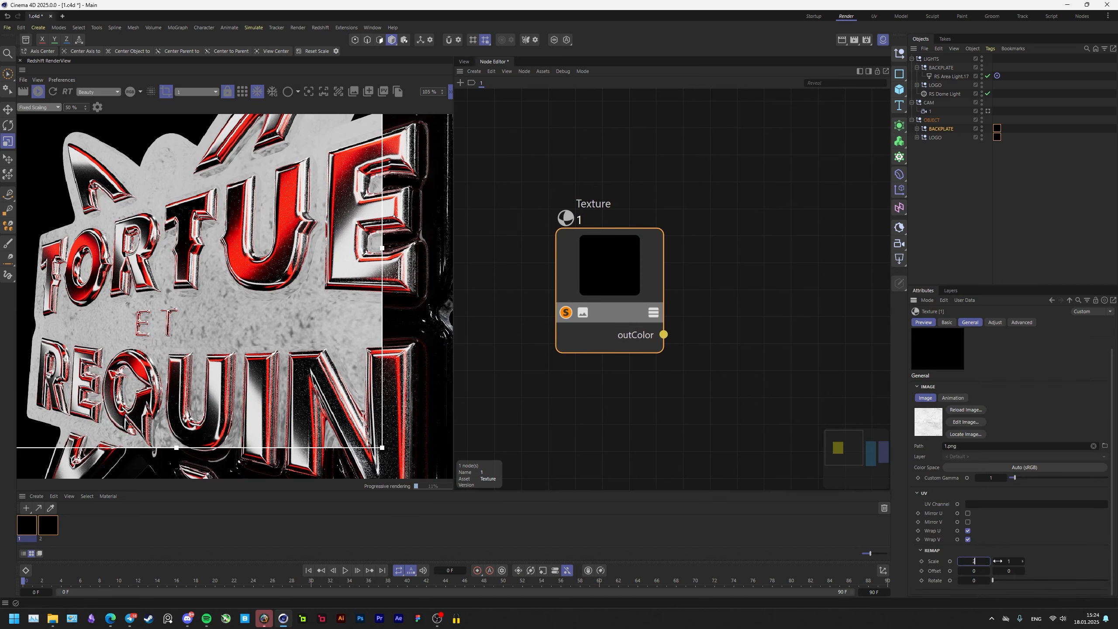
pyautogui.press('Return')
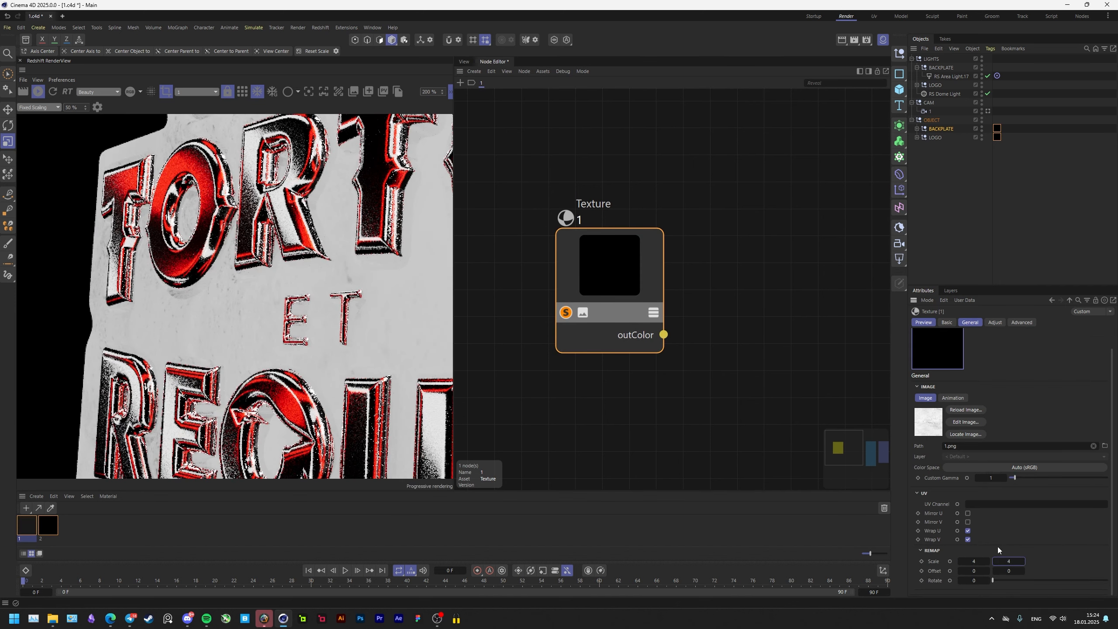
pyautogui.scroll(-5, 275, 365)
pyautogui.scroll(-3, 188, 350)
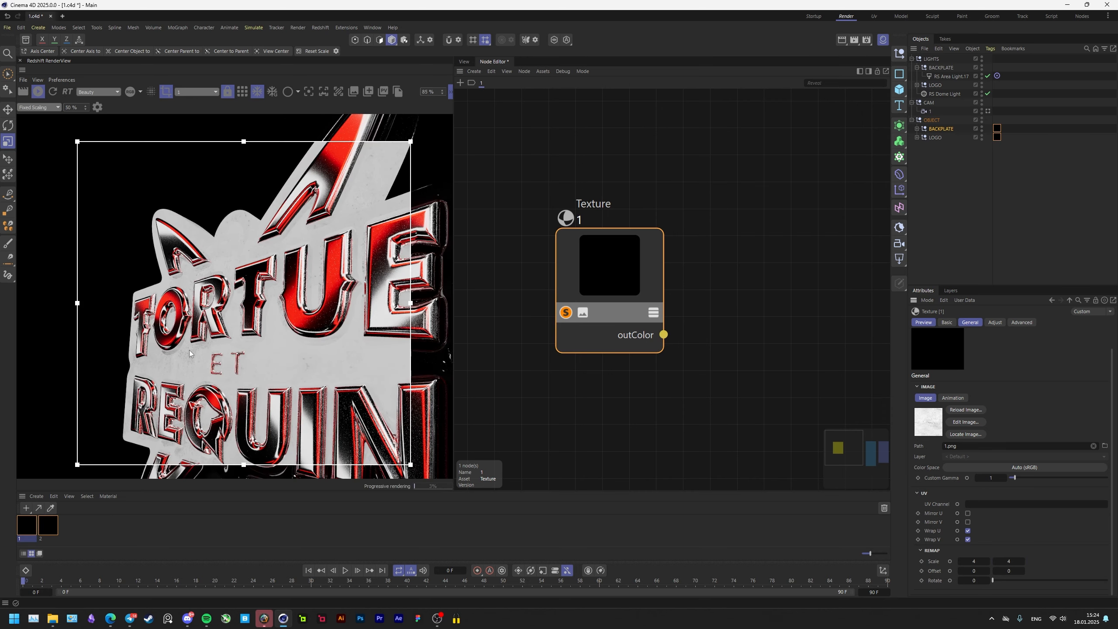
# Enable texture mode and reposition the cubic texture projection over the logo, checking the render near the letter E.
pyautogui.click(464, 62)
pyautogui.keyDown('alt'); pyautogui.moveTo(751, 391); pyautogui.dragTo(492, 175); pyautogui.keyUp('alt')
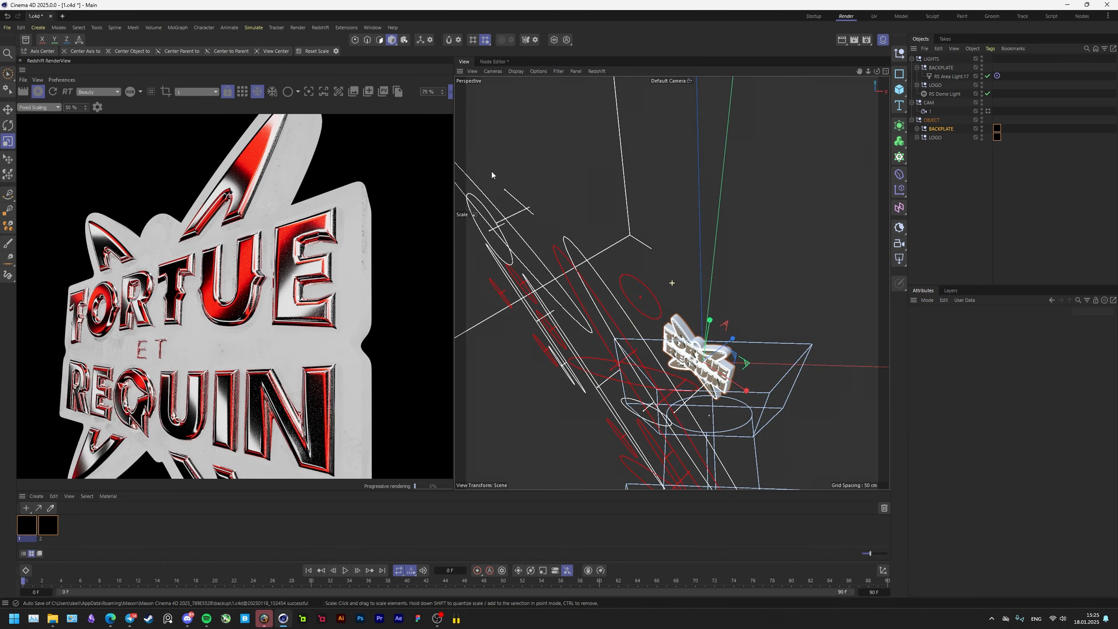
pyautogui.click(403, 40)
pyautogui.scroll(5, 713, 369)
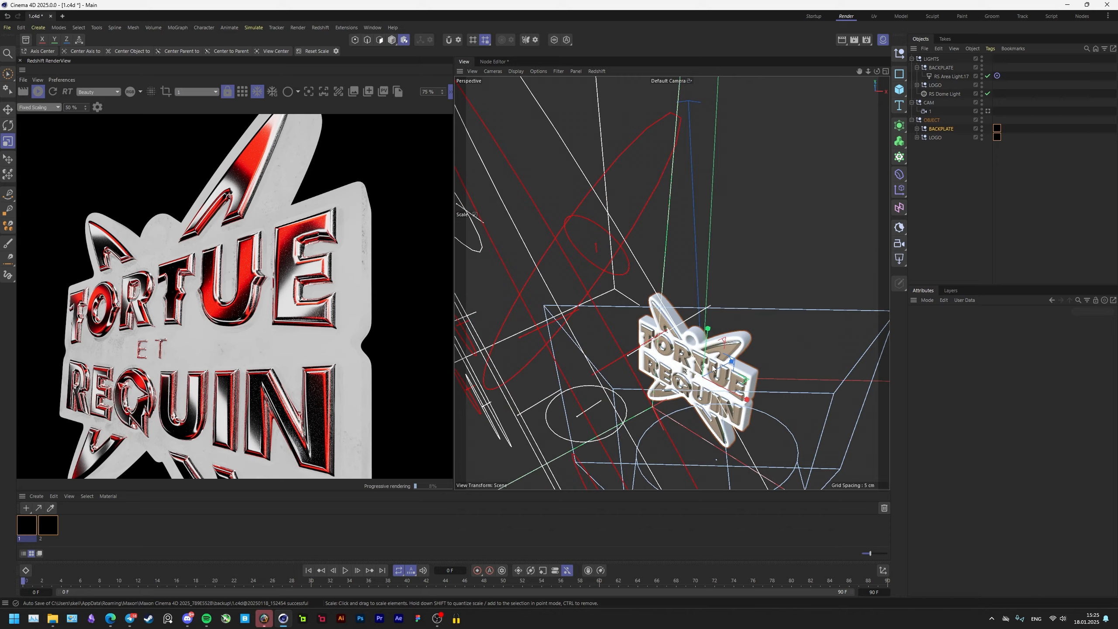
pyautogui.press('e')
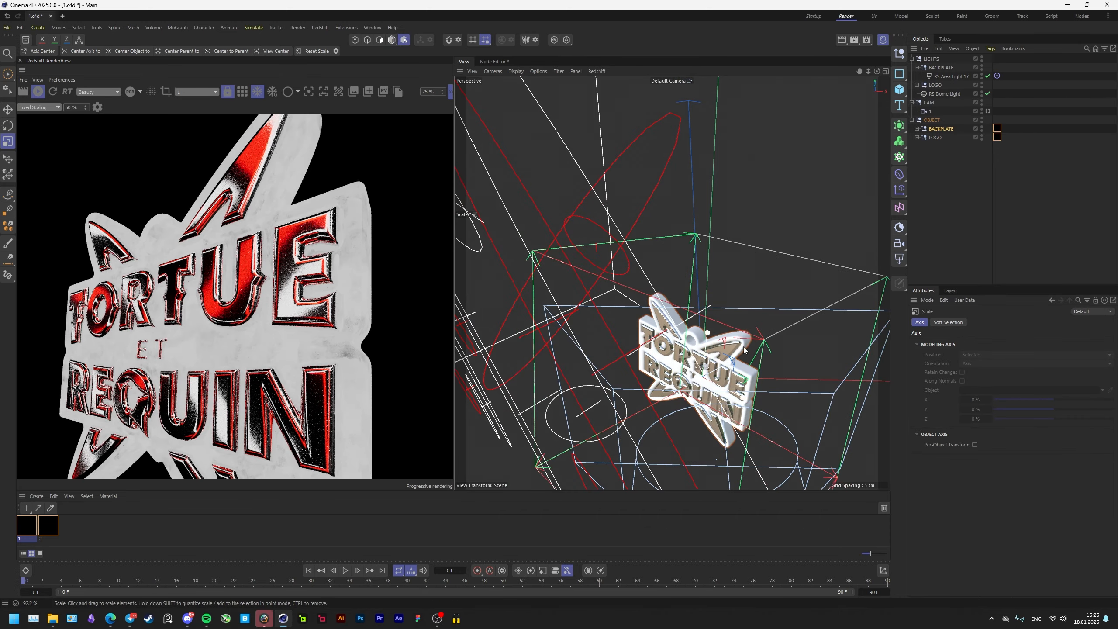
pyautogui.moveTo(707, 341); pyautogui.dragTo(707, 335)
pyautogui.moveTo(786, 332); pyautogui.dragTo(765, 337)
pyautogui.scroll(4, 351, 266)
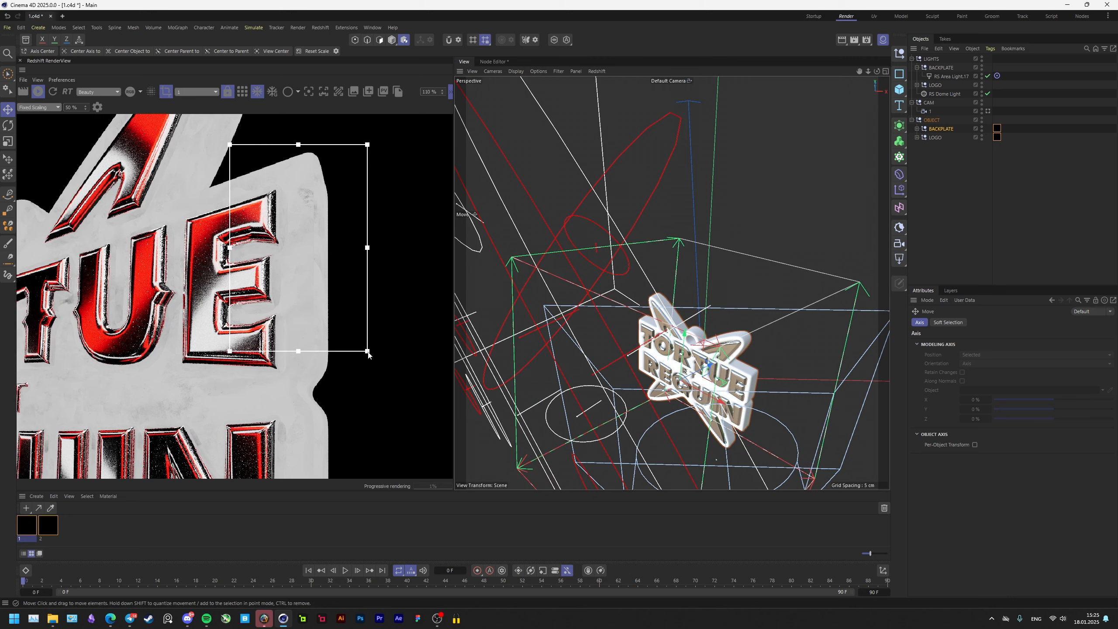
pyautogui.scroll(-3, 312, 318)
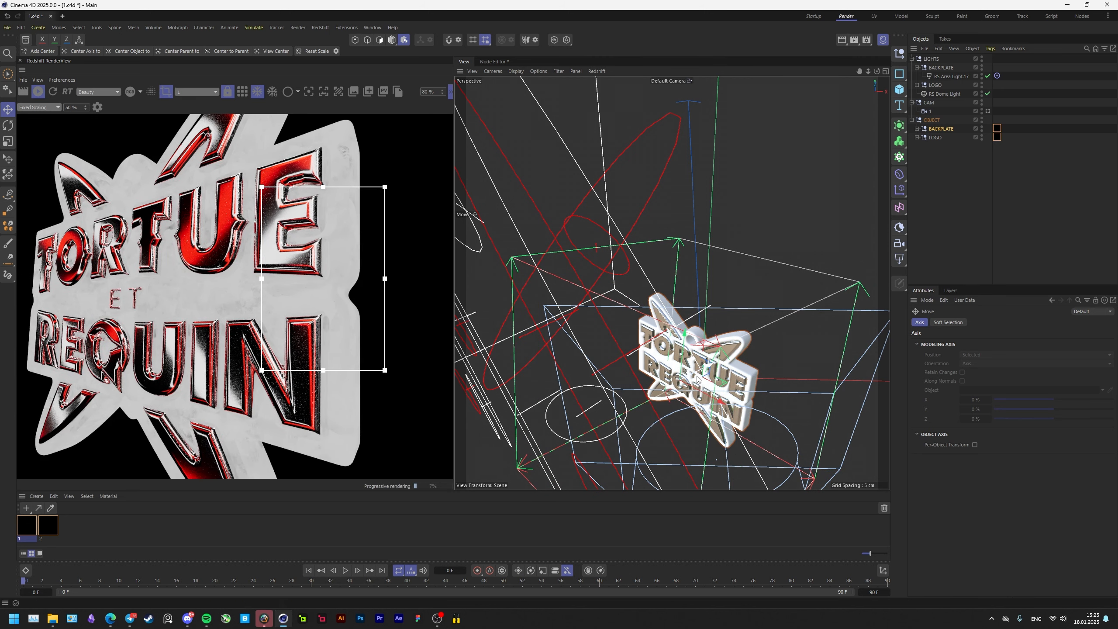
pyautogui.moveTo(696, 379); pyautogui.dragTo(681, 386)
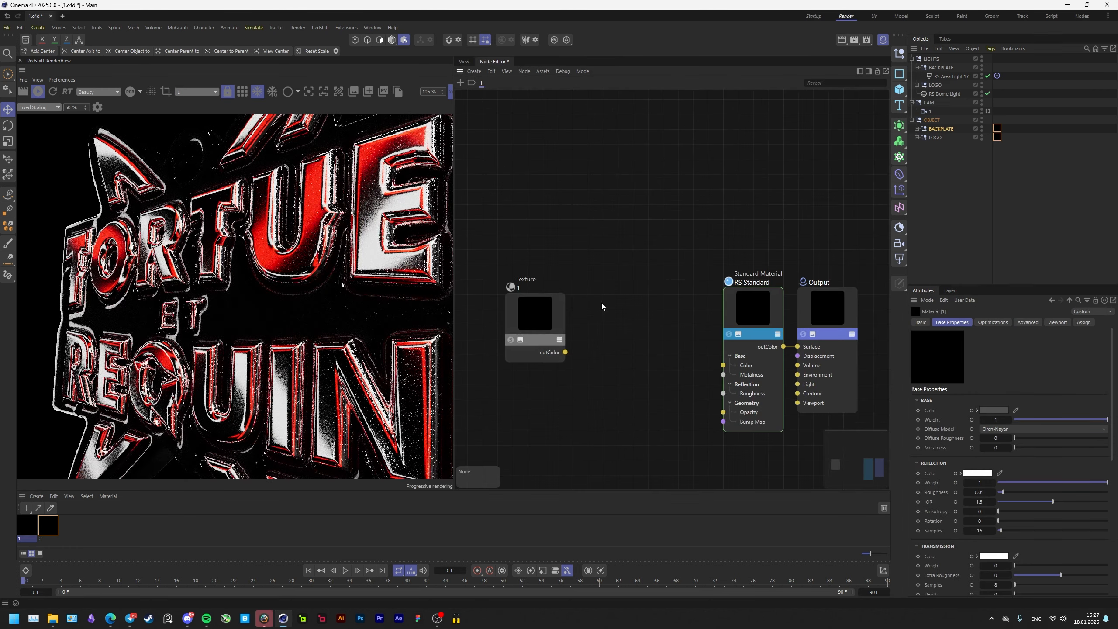
# Add a float Change Range node to material 1's graph and duplicate it below the first one.
pyautogui.doubleClick(608, 300)
pyautogui.write('chang')
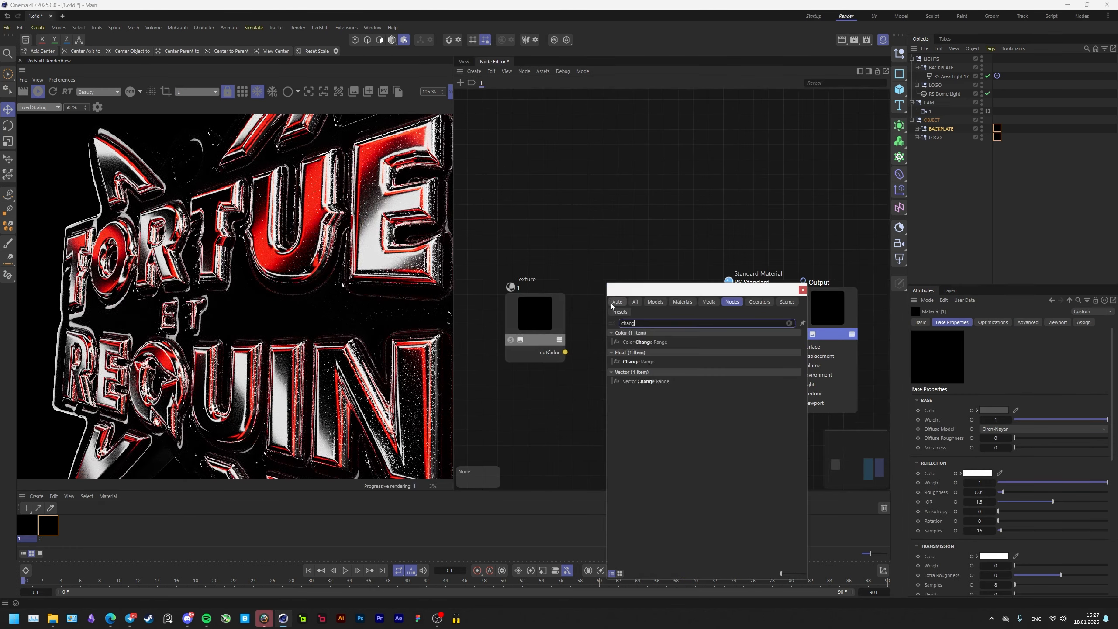
pyautogui.press('Down')
pyautogui.press('Down')
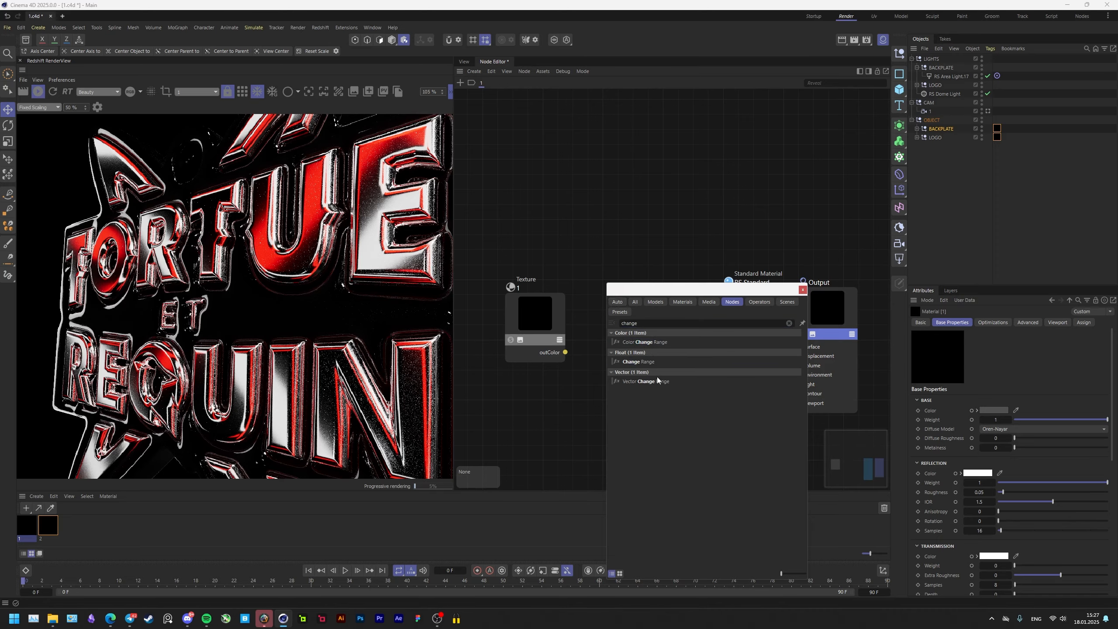
pyautogui.doubleClick(645, 361)
pyautogui.moveTo(588, 275); pyautogui.dragTo(608, 163)
pyautogui.keyDown('ctrl'); pyautogui.moveTo(623, 172); pyautogui.dragTo(624, 317); pyautogui.keyUp('ctrl')
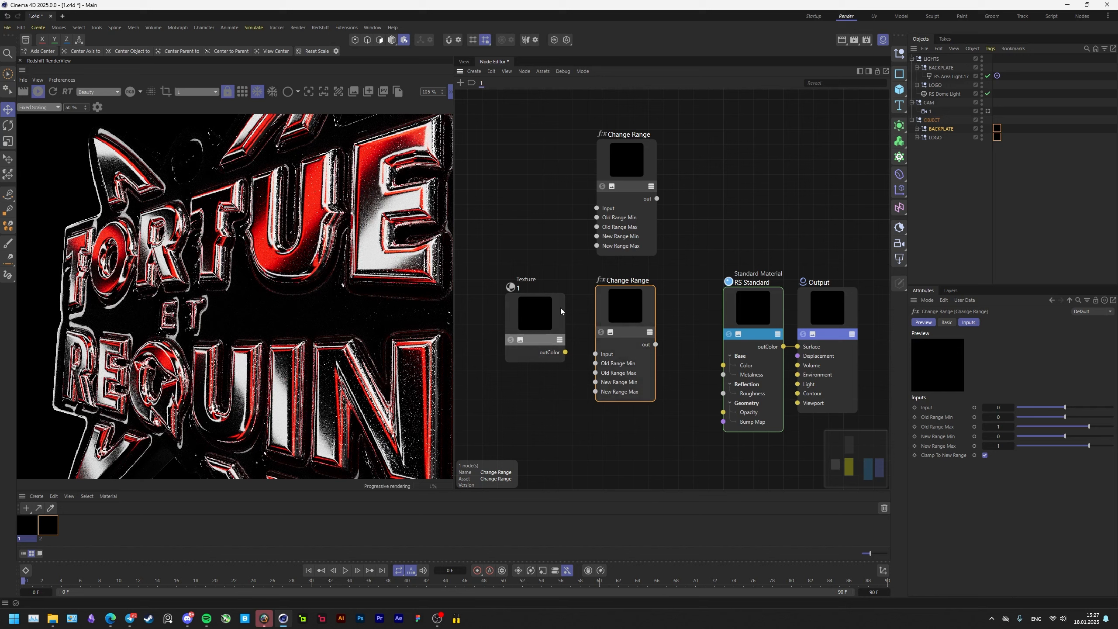
# Line up the upper Change Range node, feed the Texture's outColor into its Input and solo it.
pyautogui.moveTo(611, 173); pyautogui.dragTo(610, 175)
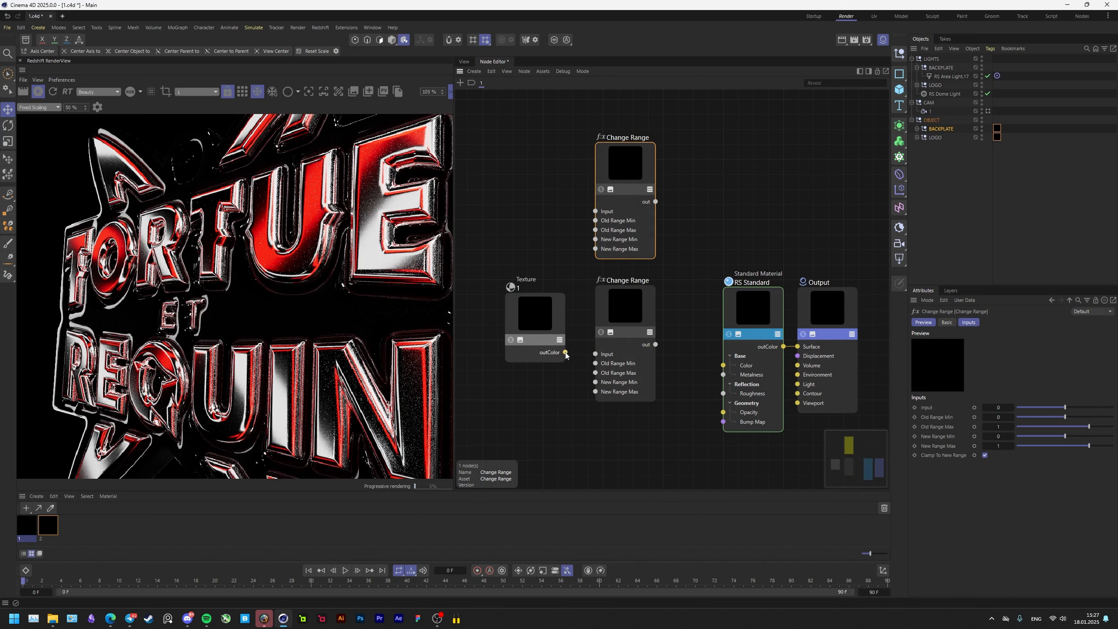
pyautogui.moveTo(607, 212); pyautogui.dragTo(608, 212)
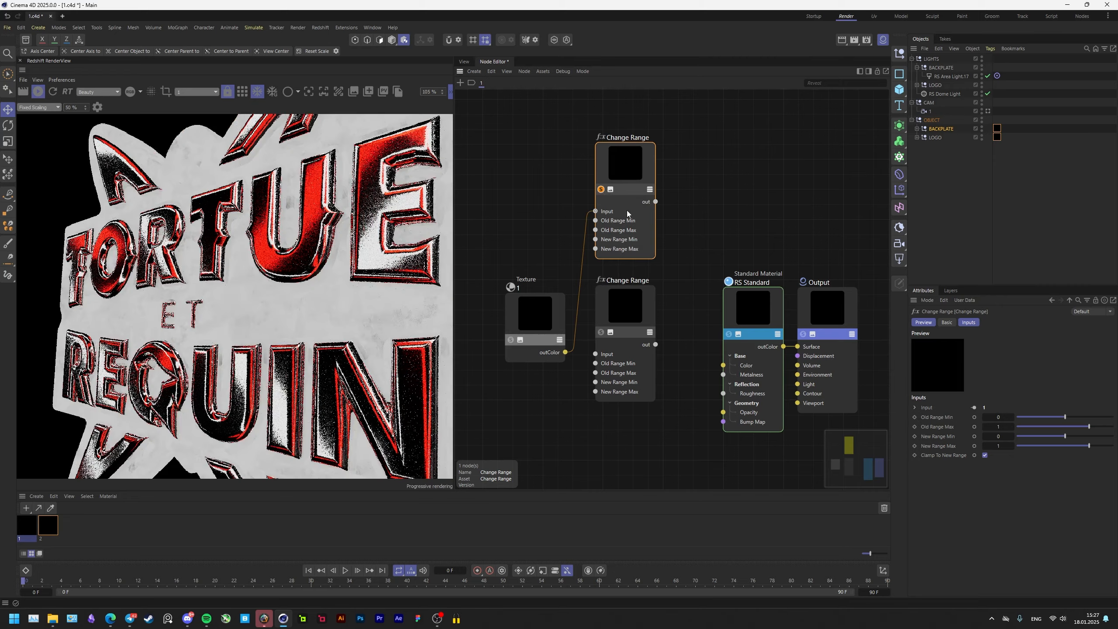
# Raise the upper Change Range's contrast by setting Old Range Min to about 0.63 and Old Range Max to about 0.93.
pyautogui.click(1075, 417)
pyautogui.moveTo(1082, 426); pyautogui.dragTo(1080, 427)
pyautogui.hotkey('ctrl', 'z')
pyautogui.hotkey('ctrl', 'z')
pyautogui.moveTo(317, 302); pyautogui.dragTo(211, 317, button='middle')
pyautogui.scroll(-3, 238, 317)
pyautogui.moveTo(1091, 426); pyautogui.dragTo(1087, 426)
pyautogui.moveTo(271, 342); pyautogui.dragTo(337, 310, button='middle')
pyautogui.scroll(3, 296, 302)
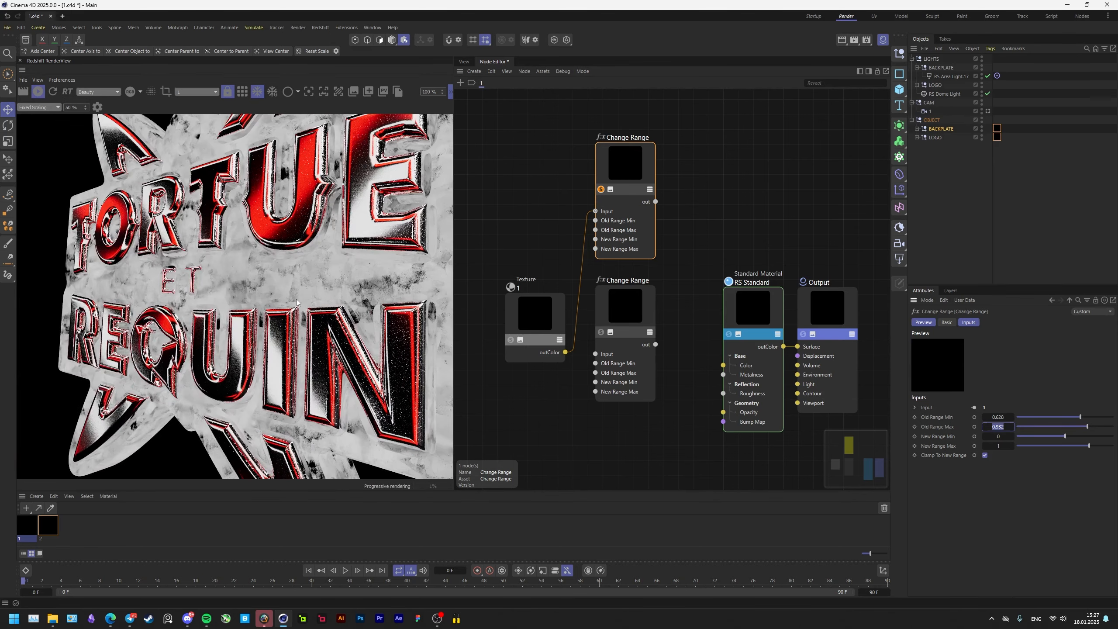
pyautogui.scroll(3, 372, 258)
pyautogui.moveTo(372, 258); pyautogui.dragTo(311, 270, button='middle')
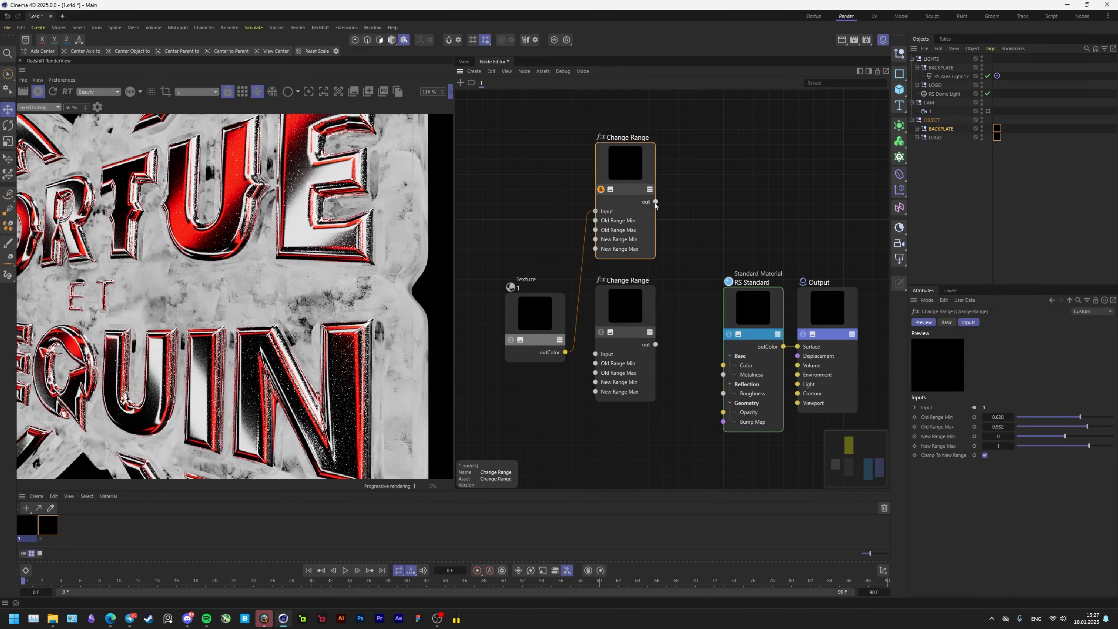
# Connect the upper Change Range's output to the RS Standard material's reflection IOR and inspect the backplate render.
pyautogui.moveTo(722, 385); pyautogui.dragTo(724, 386)
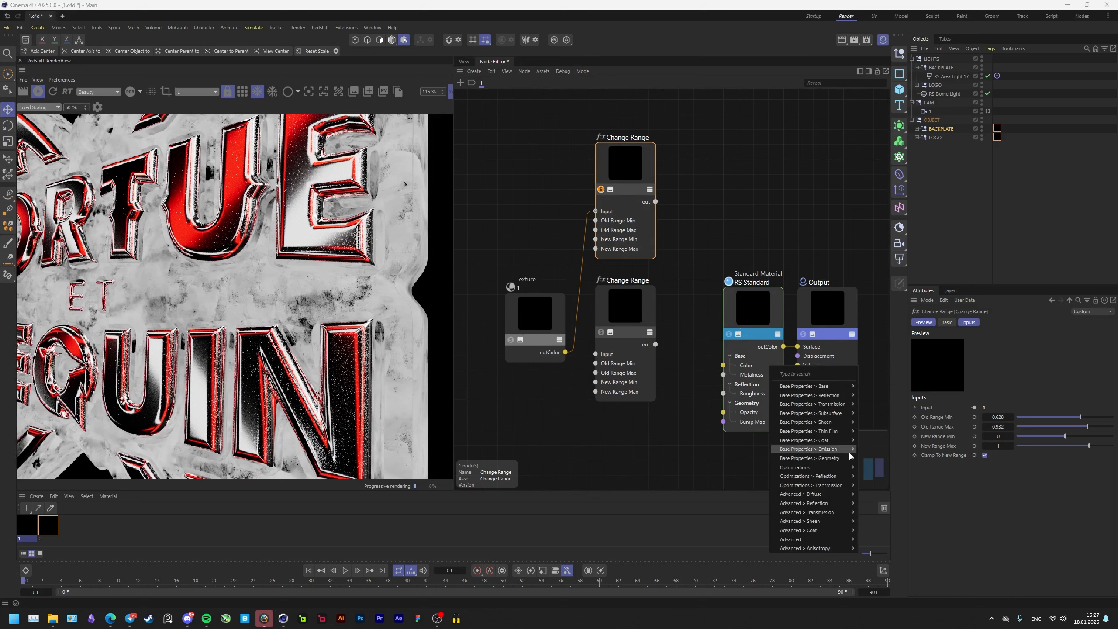
pyautogui.moveTo(829, 506)
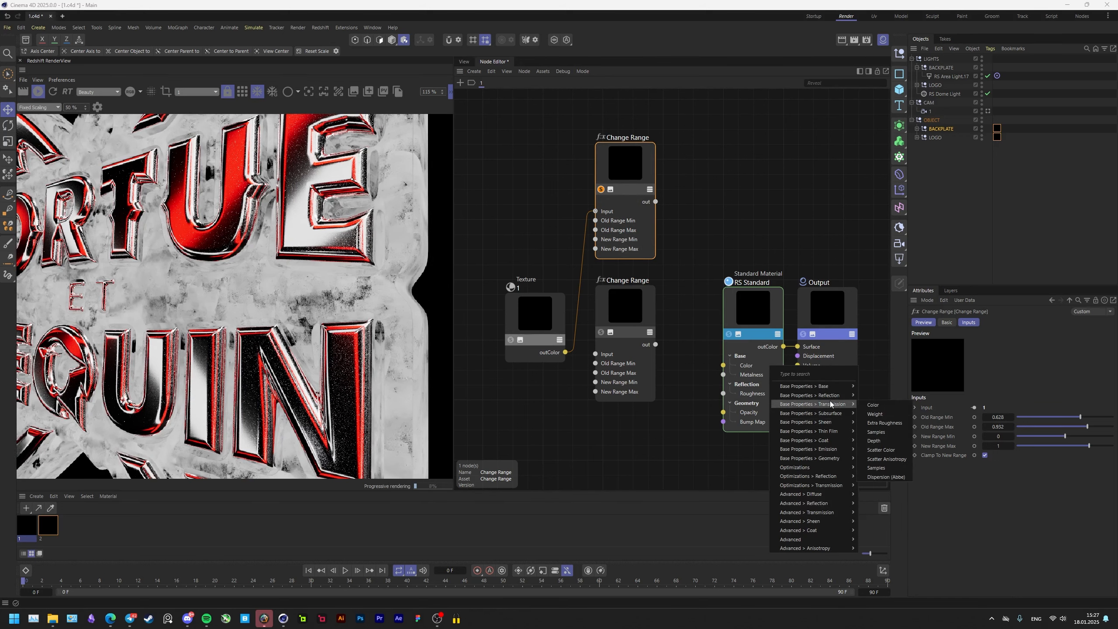
pyautogui.click(875, 423)
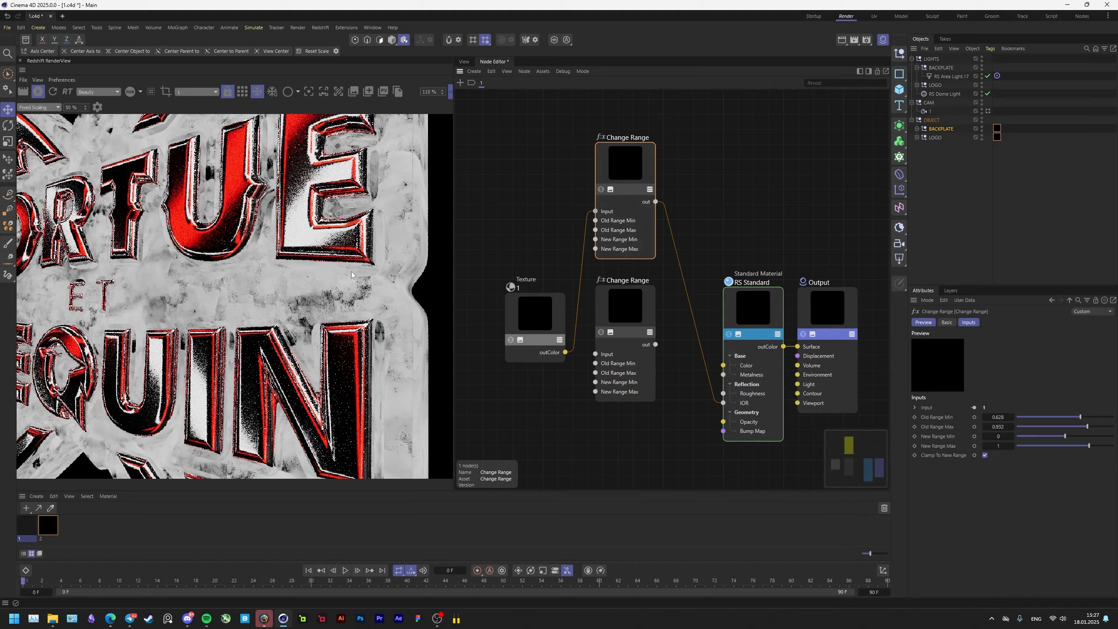
pyautogui.scroll(-3, 345, 271)
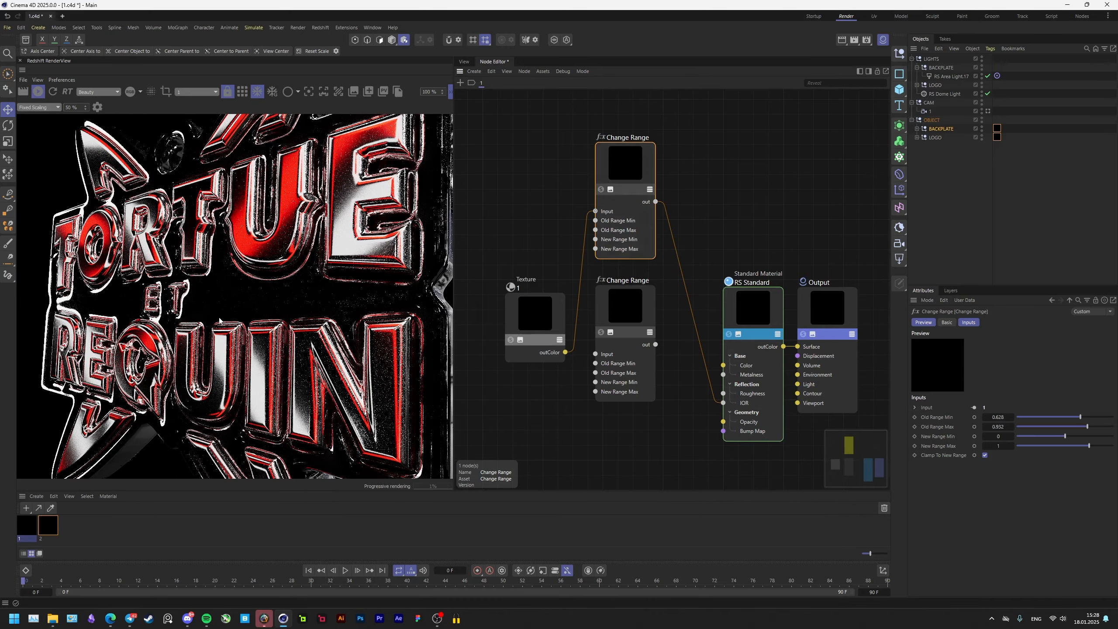
pyautogui.scroll(3, 206, 324)
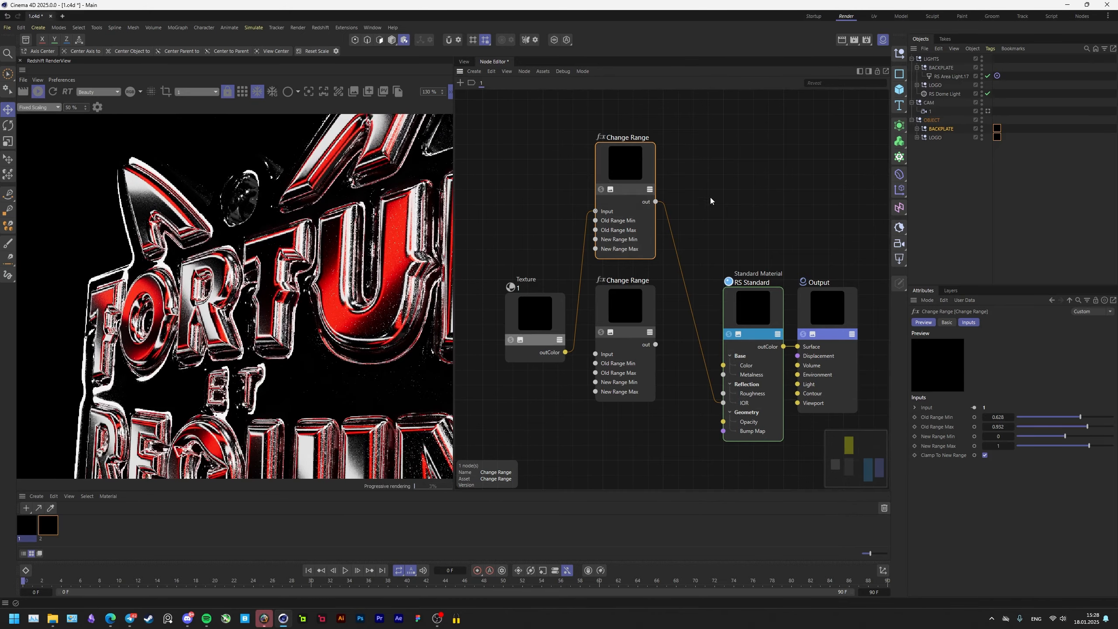
# Set the upper Change Range's New Range Min to 1 and New Range Max to 2, and check the backplate reflections in the render.
pyautogui.click(710, 197)
pyautogui.click(625, 160)
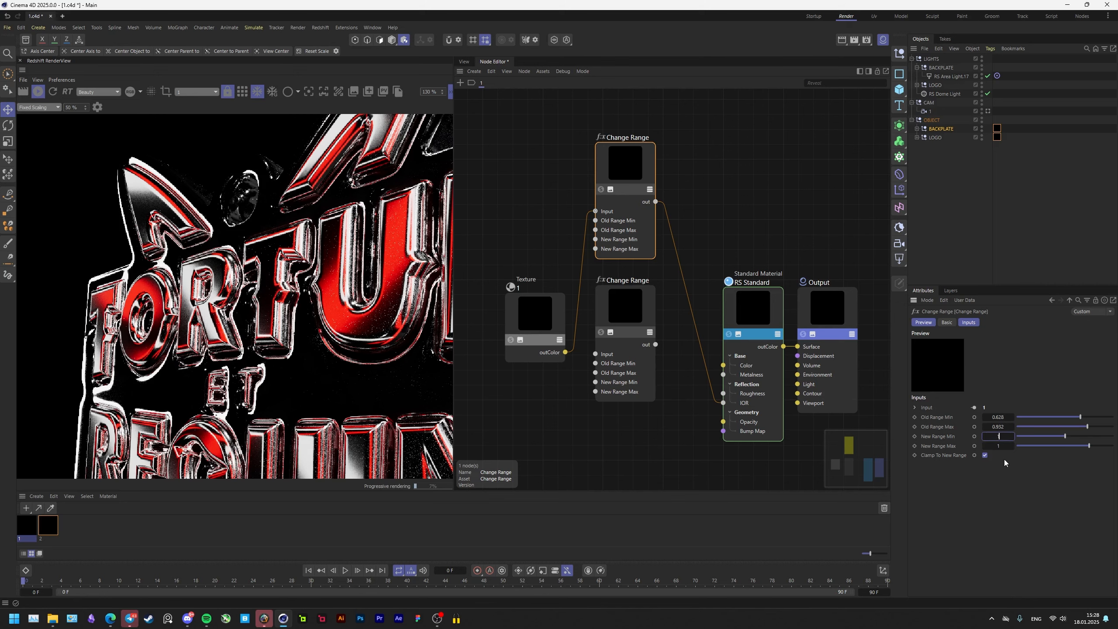
pyautogui.press('Return')
pyautogui.click(995, 446)
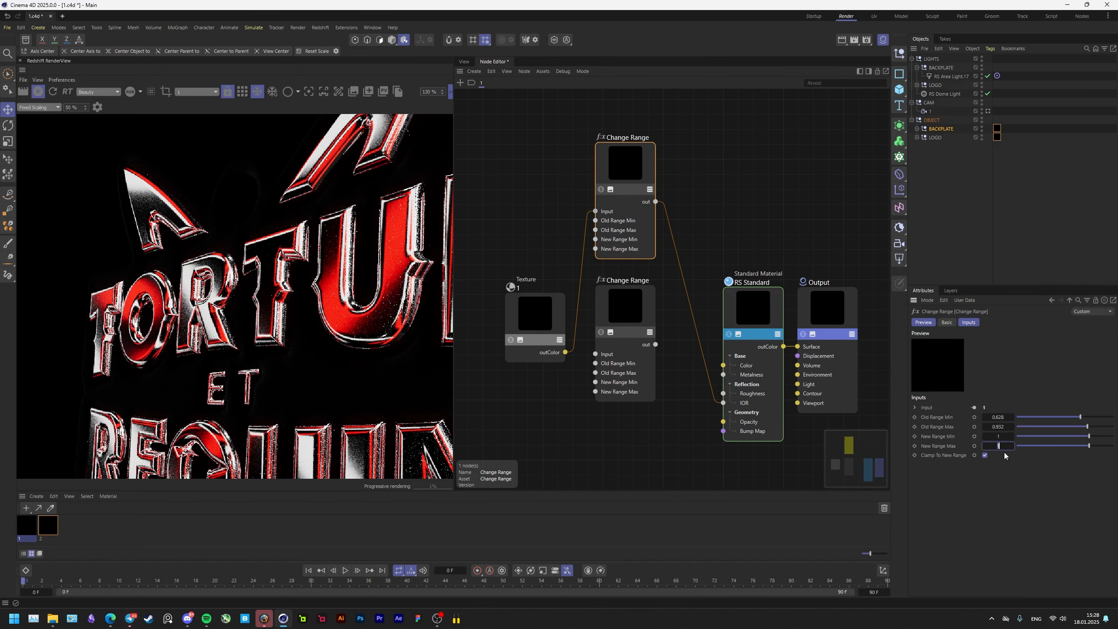
pyautogui.write('.4')
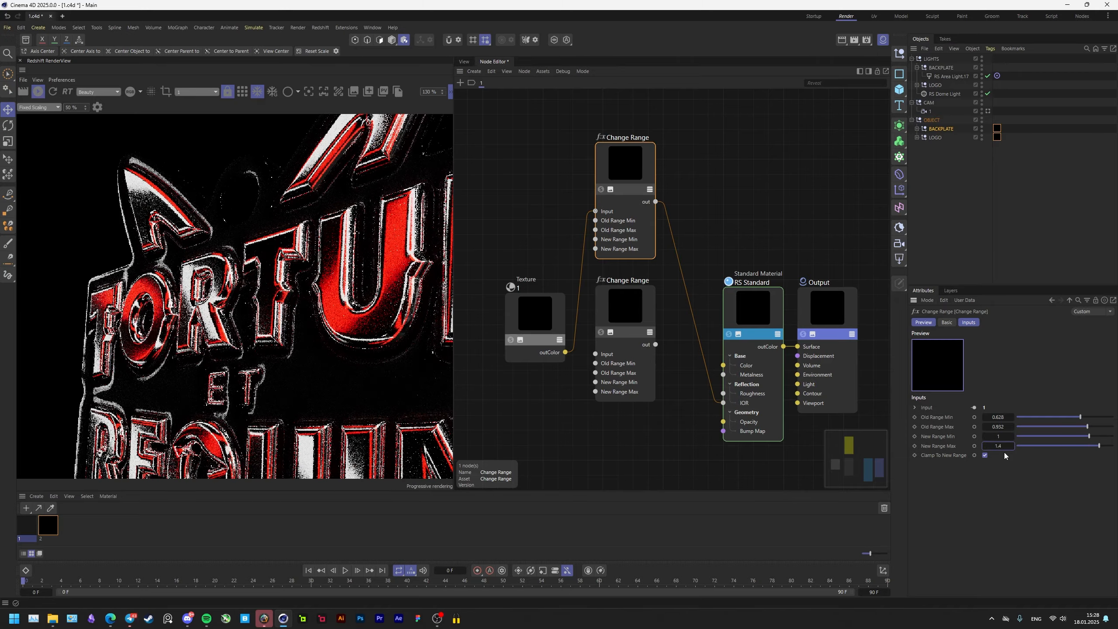
pyautogui.write('9')
pyautogui.press('Return')
pyautogui.moveTo(1110, 446); pyautogui.dragTo(1113, 446)
pyautogui.moveTo(391, 382); pyautogui.dragTo(304, 332, button='middle')
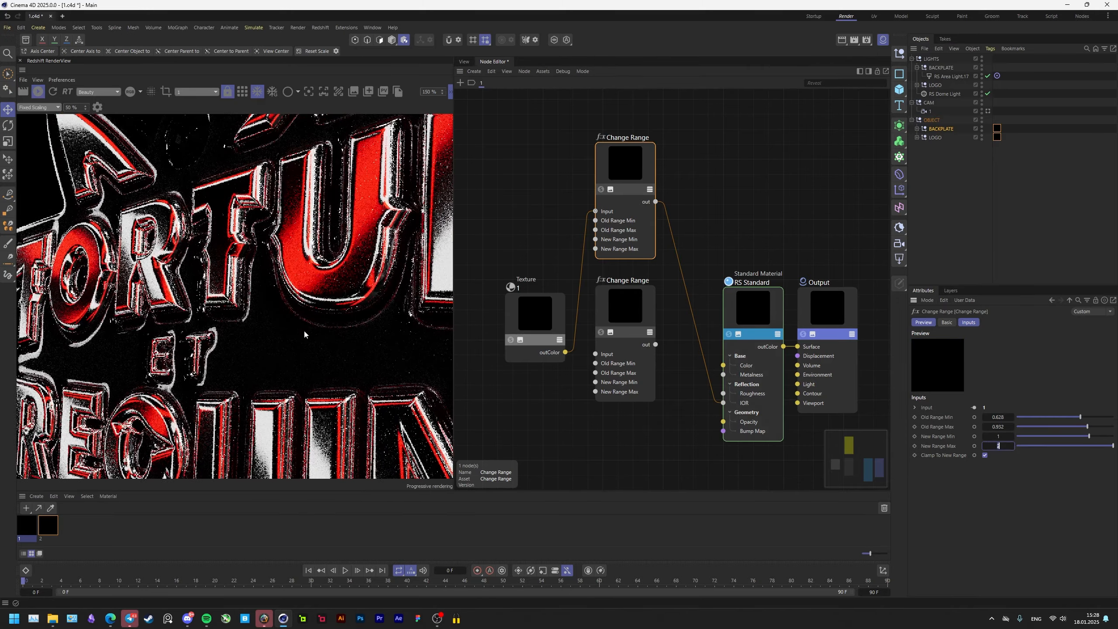
pyautogui.scroll(2, 372, 334)
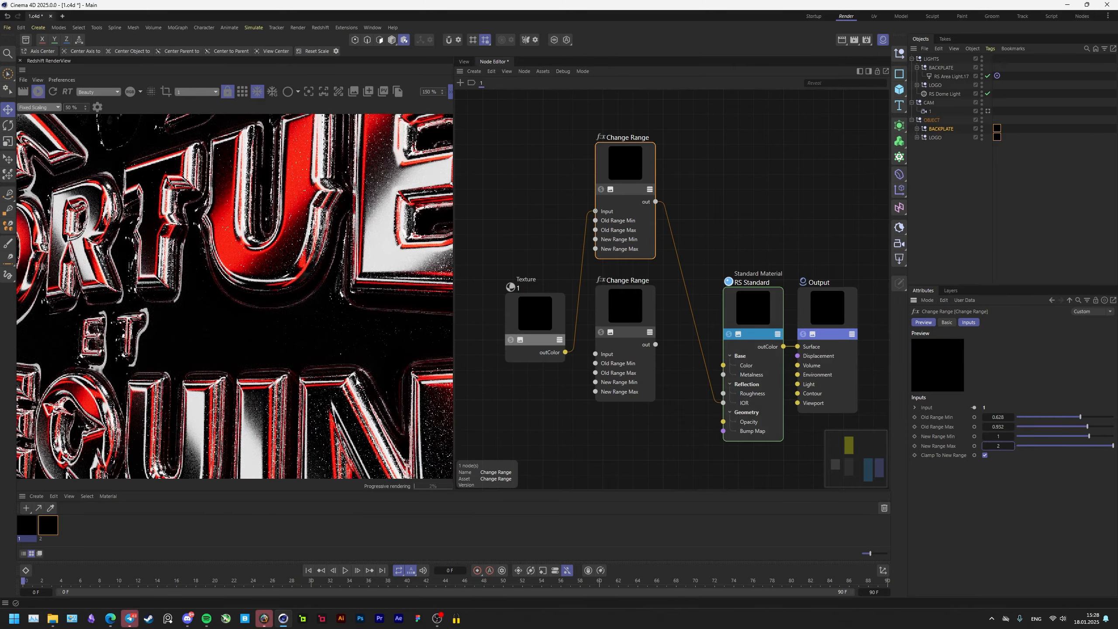
pyautogui.scroll(-4, 414, 229)
pyautogui.scroll(3, 115, 338)
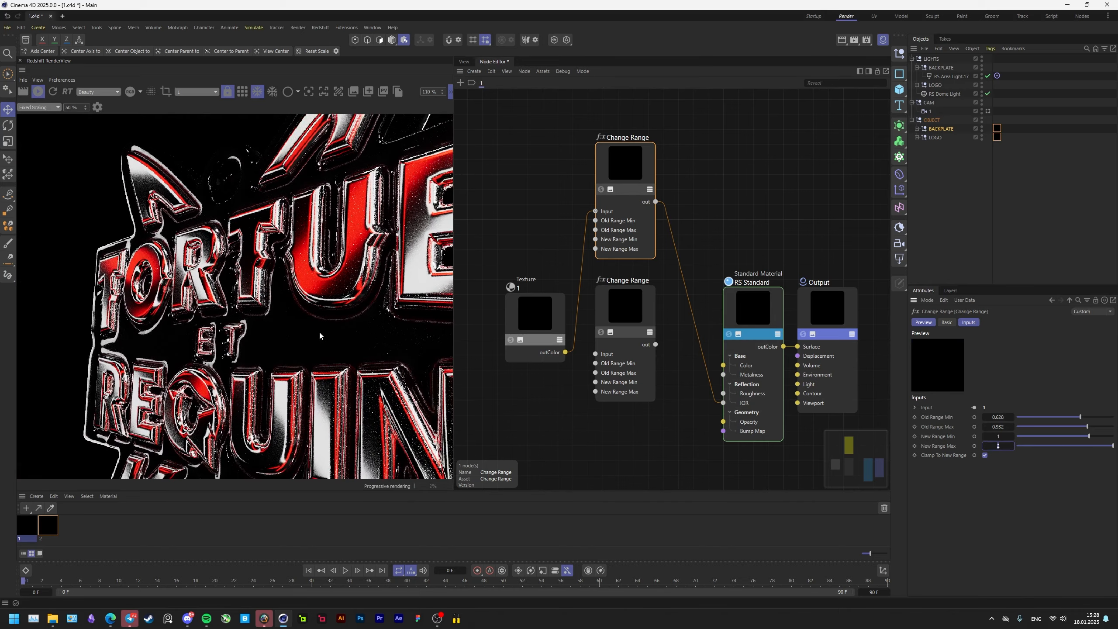
pyautogui.scroll(-4, 308, 309)
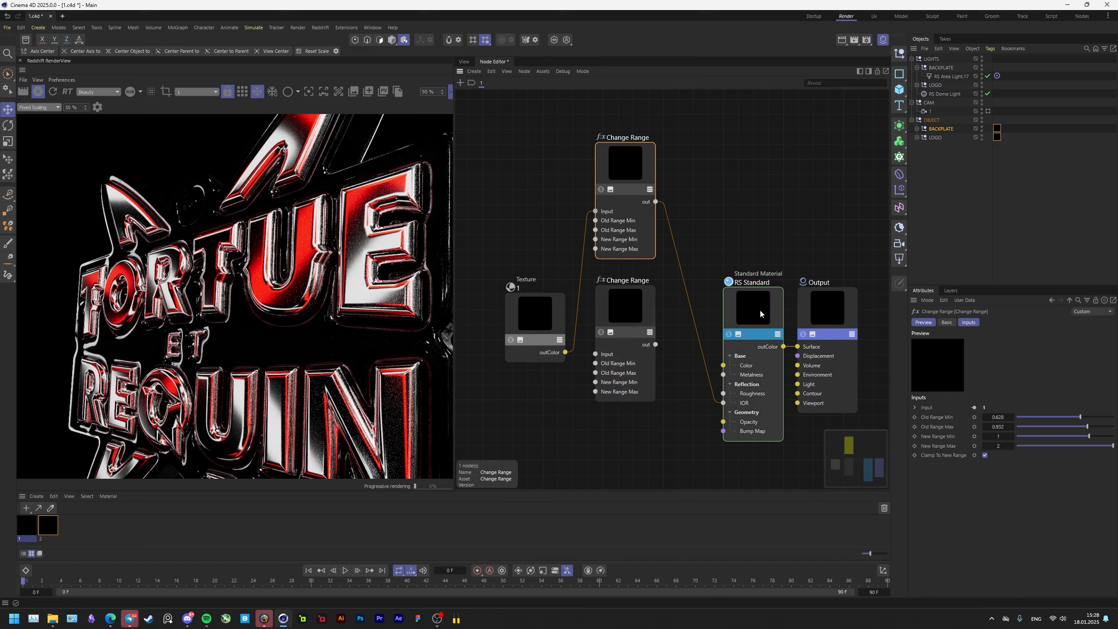
# Feed the Texture's outColor into the lower Change Range's Input and solo that node.
pyautogui.click(759, 308)
pyautogui.click(567, 363)
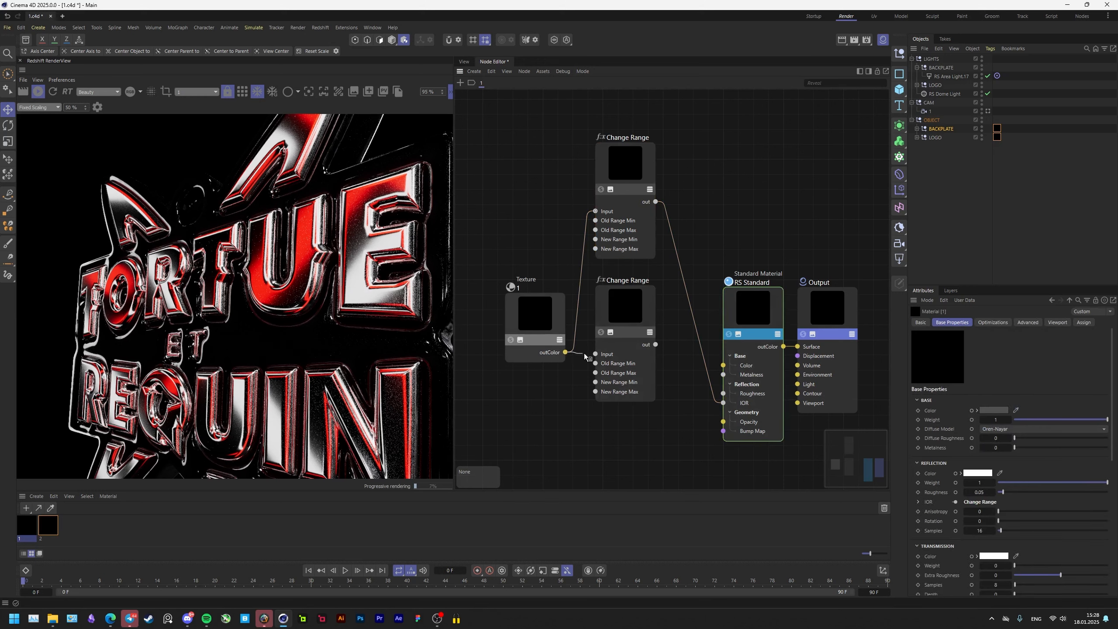
pyautogui.click(637, 323)
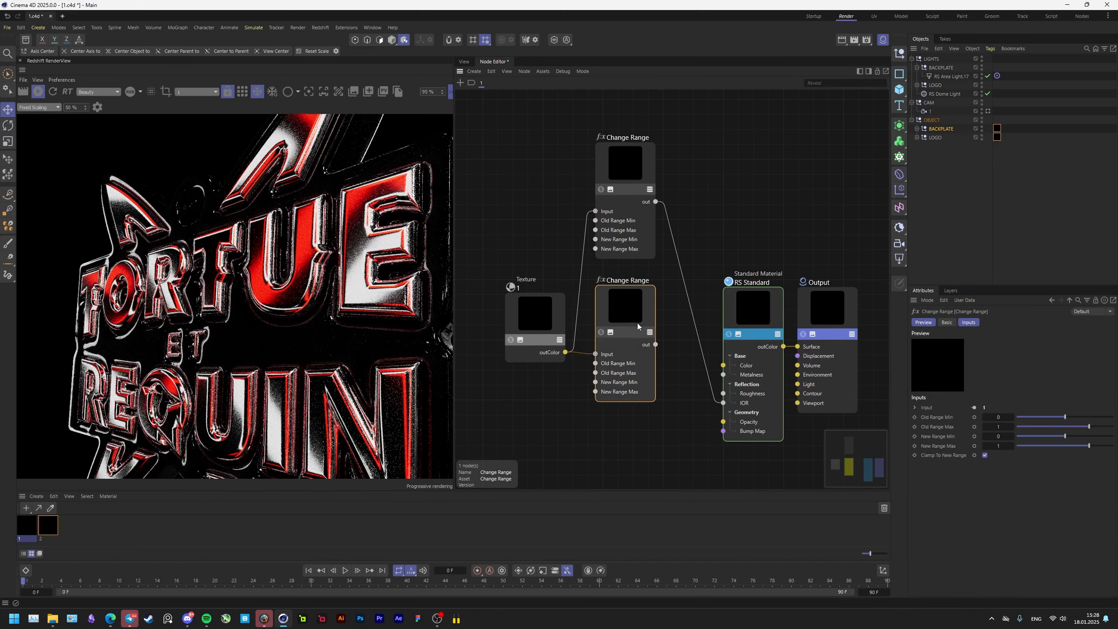
pyautogui.click(601, 331)
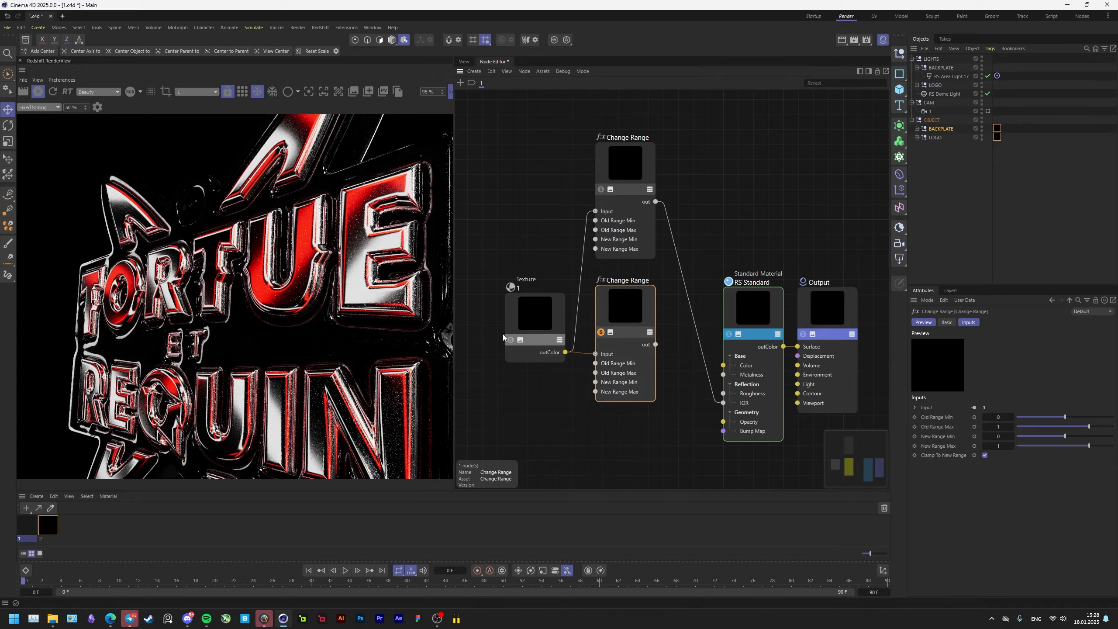
# Set the lower Change Range's Old Range Min to about 0.716, New Range Min to 0.025 and New Range Max to 0.65.
pyautogui.moveTo(1074, 417); pyautogui.dragTo(1082, 416)
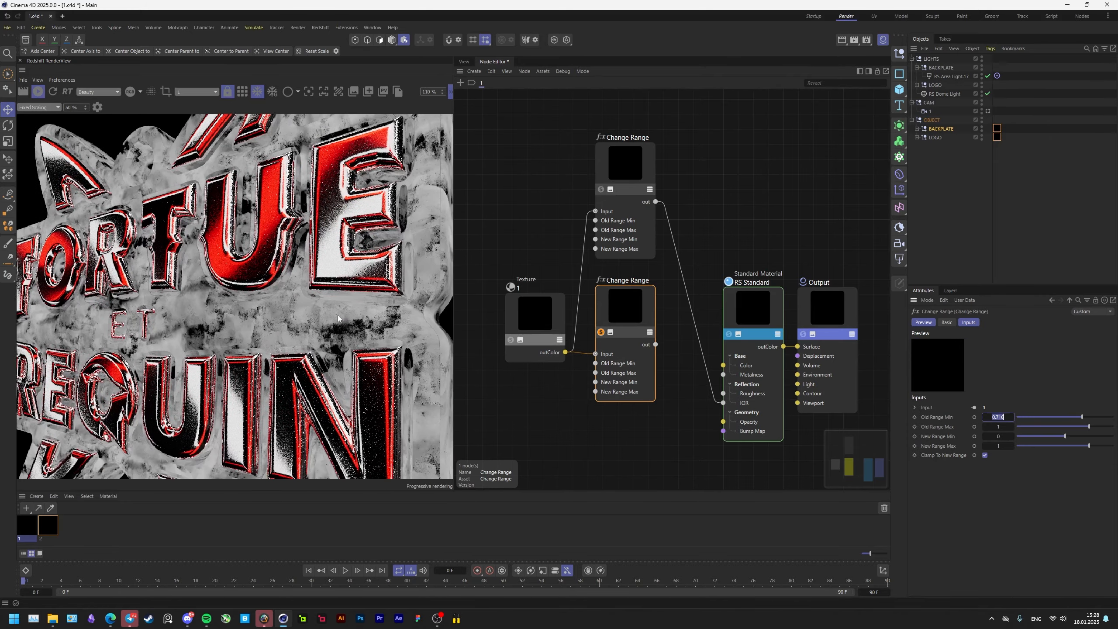
pyautogui.click(998, 436)
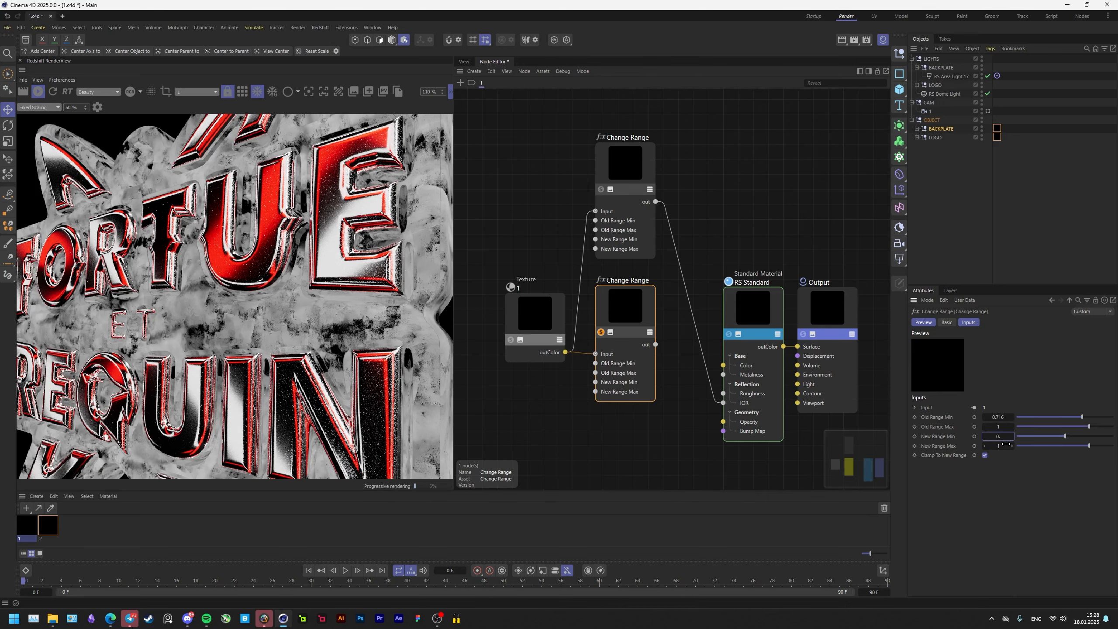
pyautogui.press('Return')
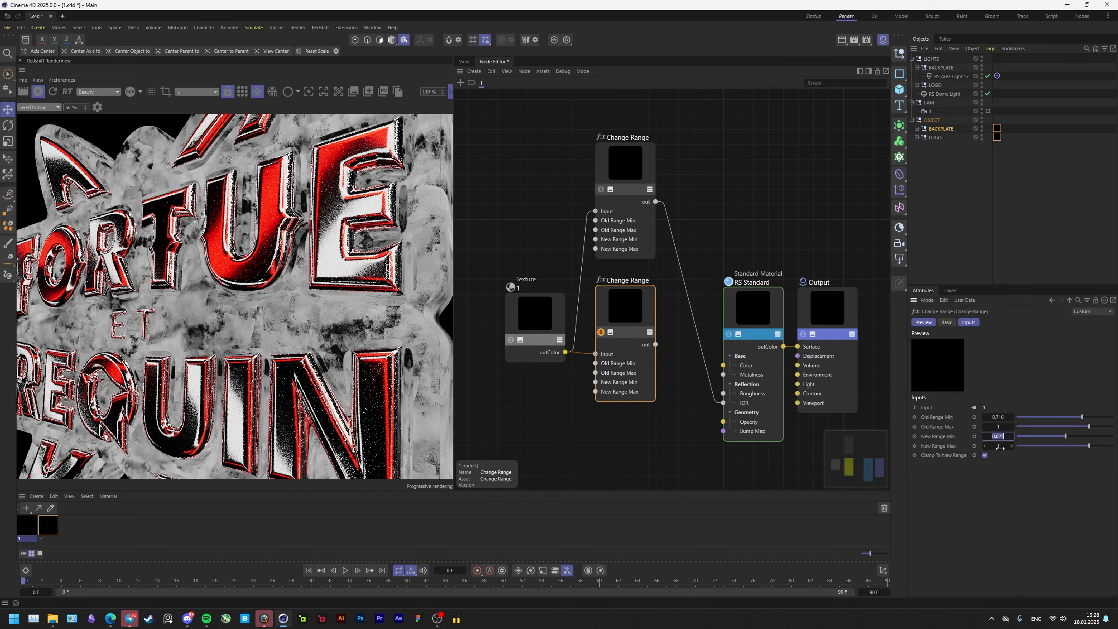
pyautogui.click(999, 446)
pyautogui.write('0.')
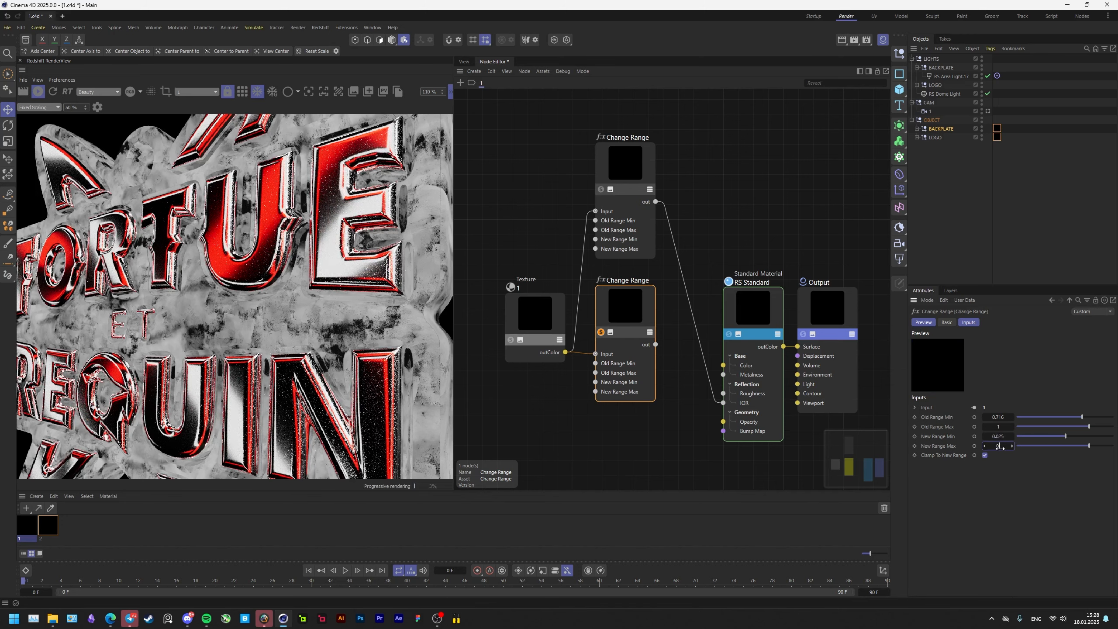
pyautogui.write('65')
pyautogui.press('Return')
# Connect the lower Change Range's output to the RS Standard material's reflection Roughness and inspect the backplate render.
pyautogui.moveTo(656, 345); pyautogui.dragTo(724, 394)
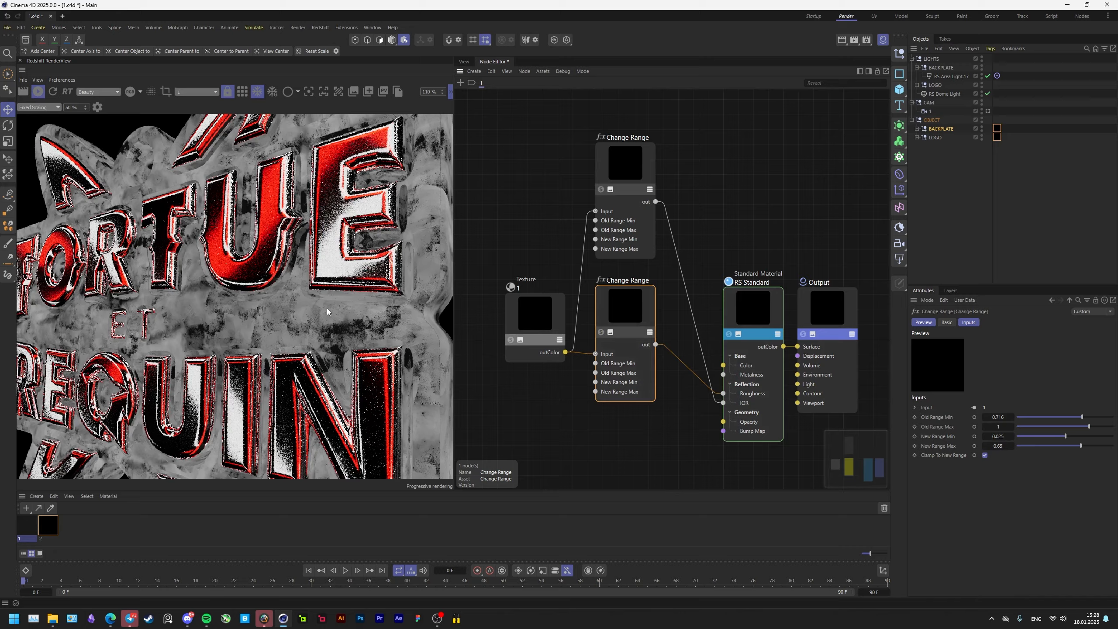
pyautogui.moveTo(240, 326); pyautogui.dragTo(235, 303)
pyautogui.scroll(-3, 273, 335)
pyautogui.moveTo(310, 320); pyautogui.dragTo(289, 334)
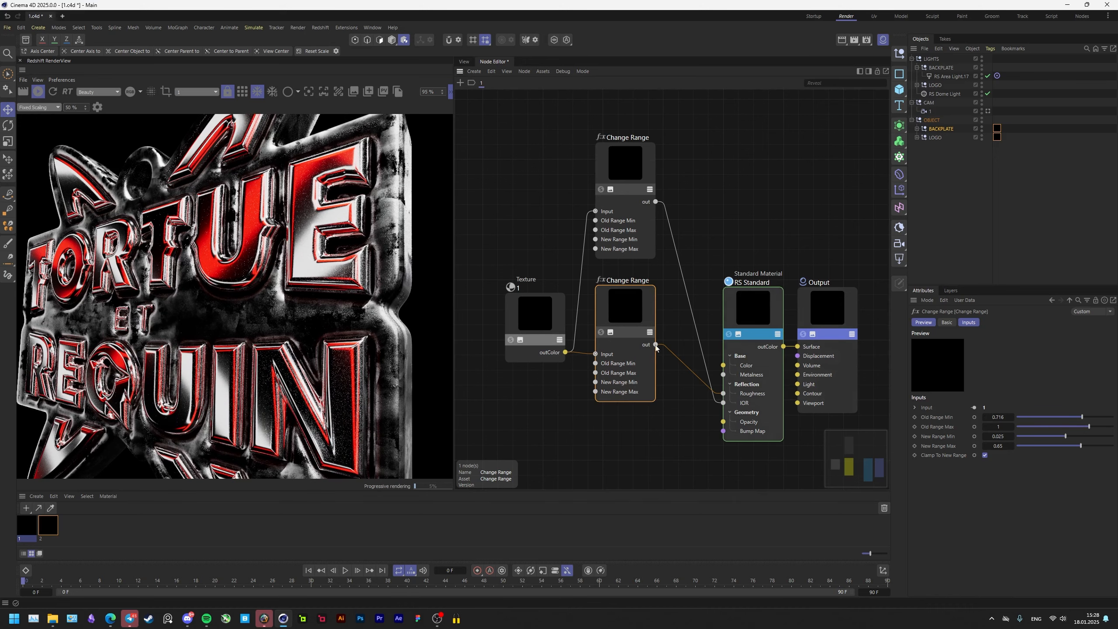
# Solo the lower Change Range and narrow its input range to Old Range Min 0.7 and Old Range Max 0.75.
pyautogui.click(601, 332)
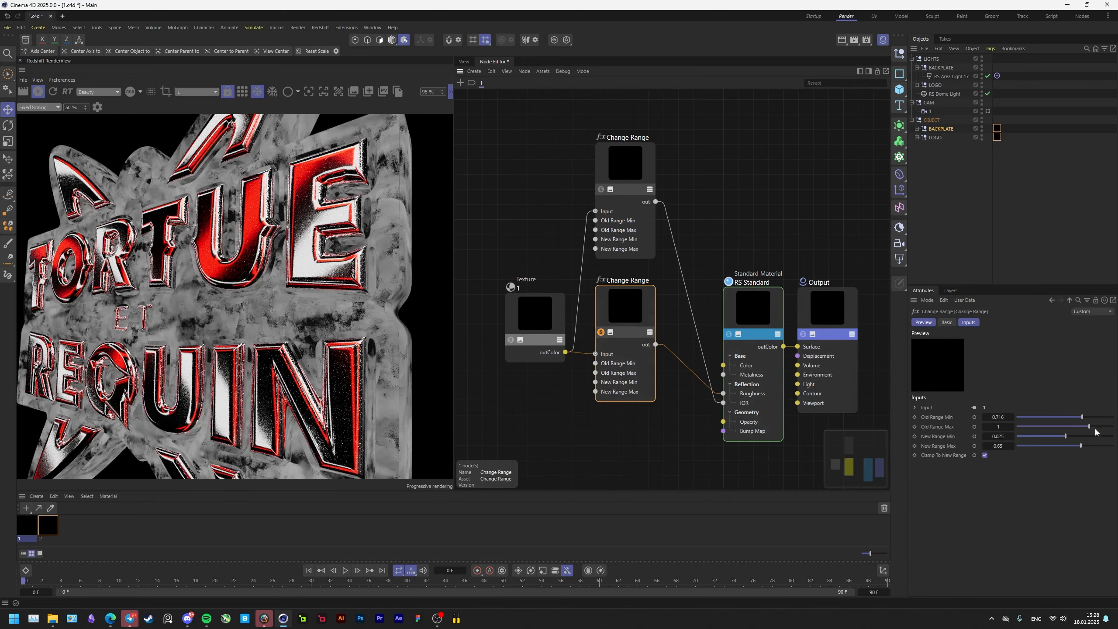
pyautogui.moveTo(1089, 427); pyautogui.dragTo(1085, 426)
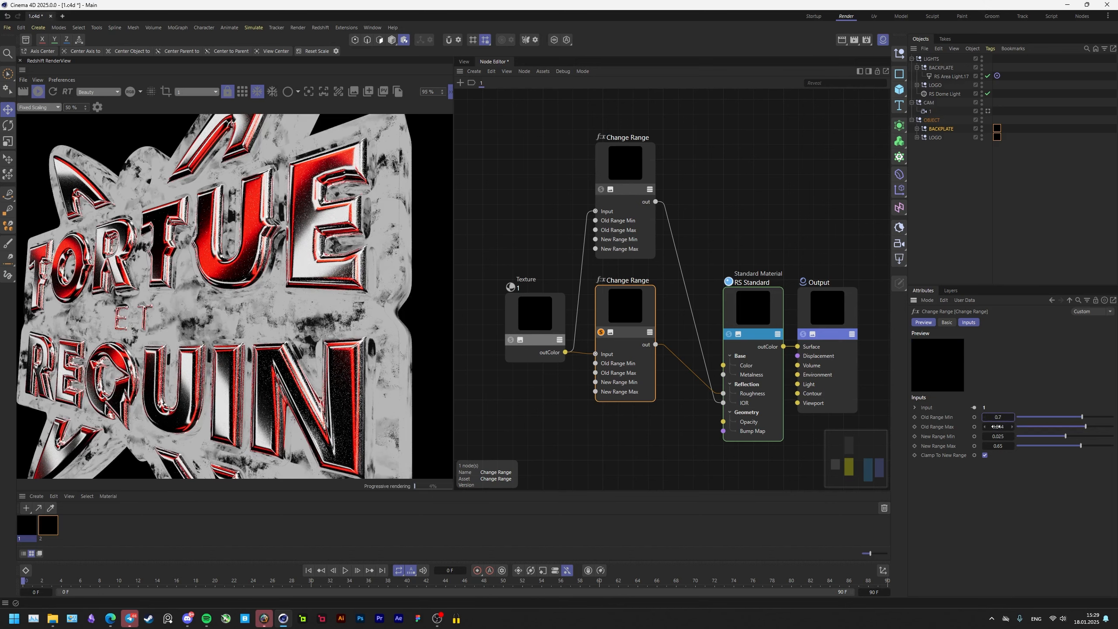
pyautogui.doubleClick(999, 427)
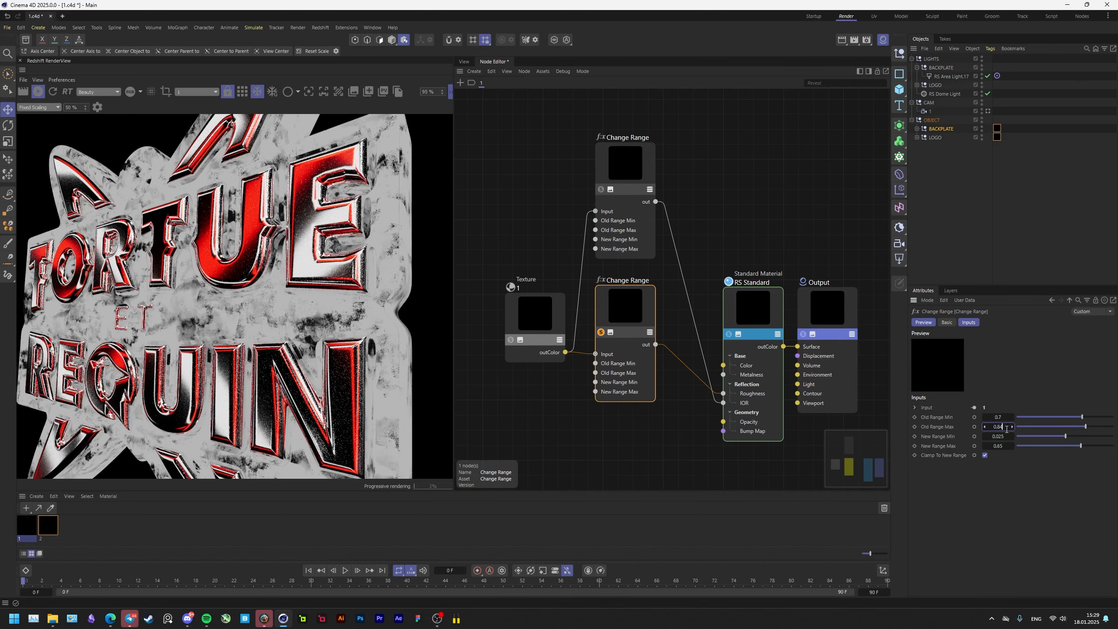
pyautogui.write('0.75')
pyautogui.press('Return')
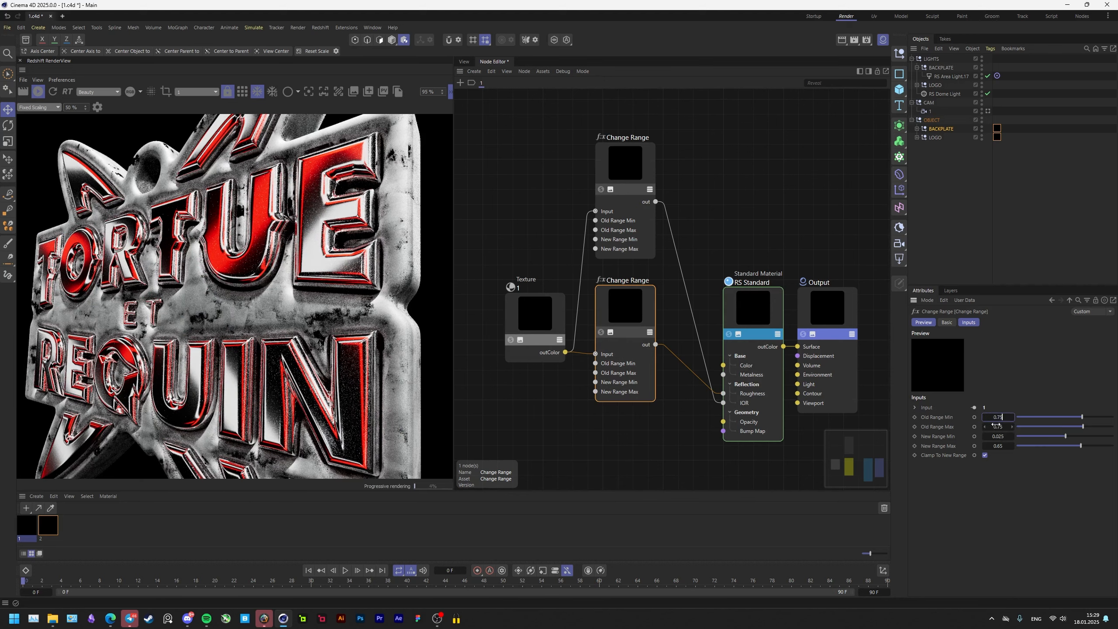
# Set the lower Change Range's Old Range Min to 0.75 and Old Range Max to 0.7, and check the backplate render.
pyautogui.click(997, 427)
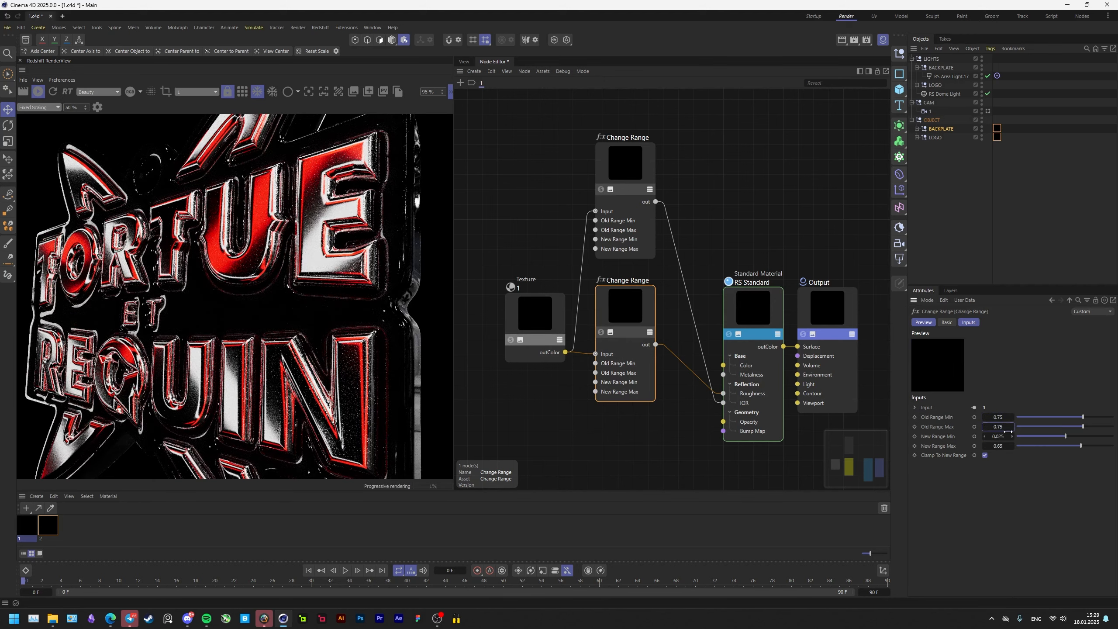
pyautogui.press('BackSpace')
pyautogui.press('Return')
pyautogui.scroll(2, 299, 317)
pyautogui.scroll(-3, 224, 353)
pyautogui.moveTo(223, 352); pyautogui.dragTo(210, 401, button='middle')
pyautogui.moveTo(160, 364); pyautogui.dragTo(216, 332, button='middle')
pyautogui.scroll(3, 157, 312)
# Turn on the render region over the lettering and set the upper Change Range's New Range Max to 3.
pyautogui.click(165, 92)
pyautogui.scroll(8, 282, 357)
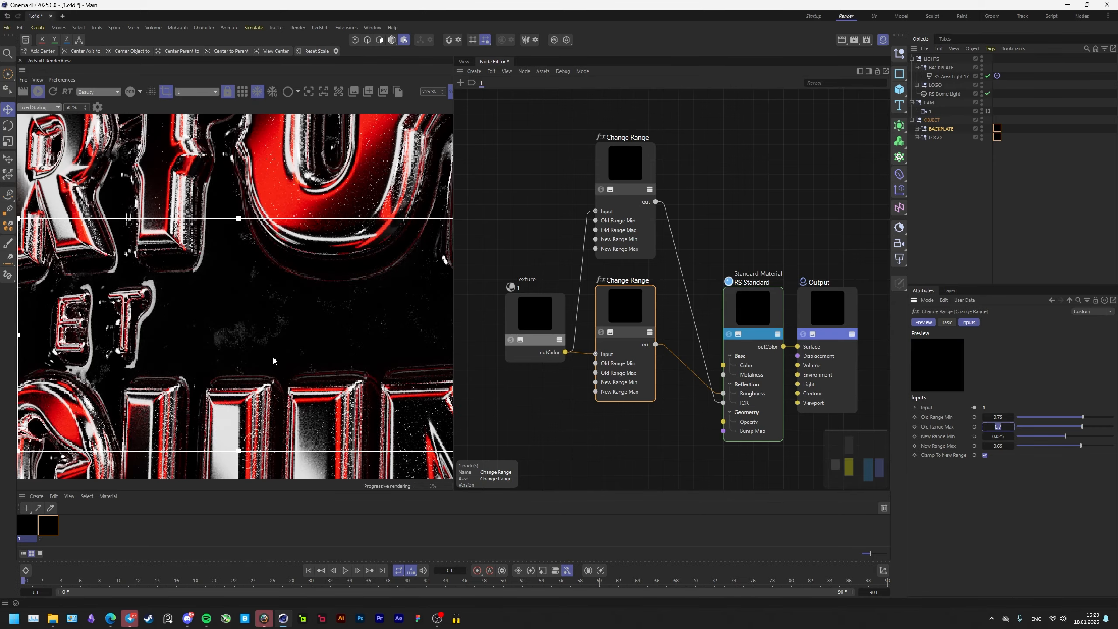
pyautogui.scroll(-8, 294, 354)
pyautogui.scroll(-3, 309, 352)
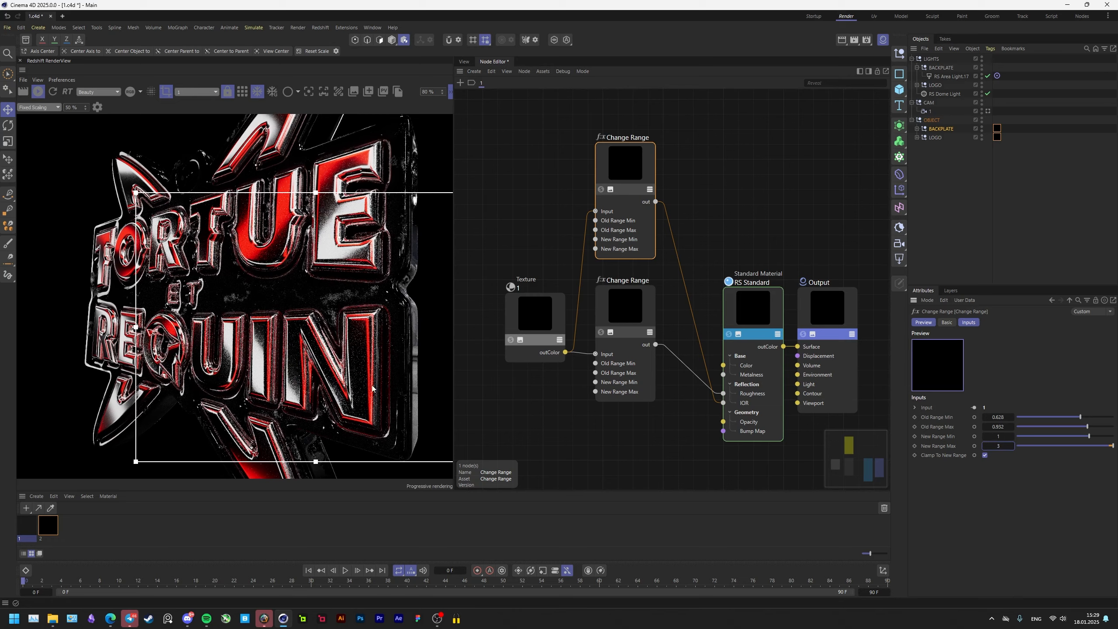
pyautogui.scroll(3, 303, 366)
pyautogui.scroll(-3, 289, 385)
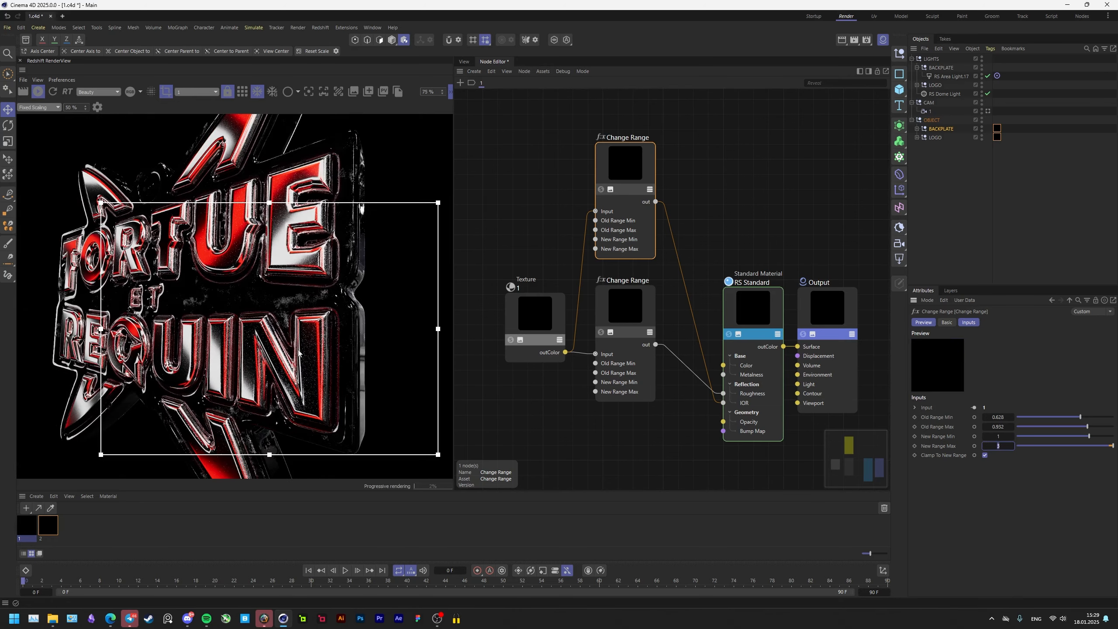
# Move the render region to the lower part of the logo and try higher New Range Max values on the upper Change Range.
pyautogui.moveTo(288, 386); pyautogui.dragTo(318, 372, button='middle')
pyautogui.moveTo(167, 329); pyautogui.dragTo(406, 542)
pyautogui.moveTo(322, 449); pyautogui.dragTo(304, 362, button='middle')
pyautogui.scroll(3, 270, 328)
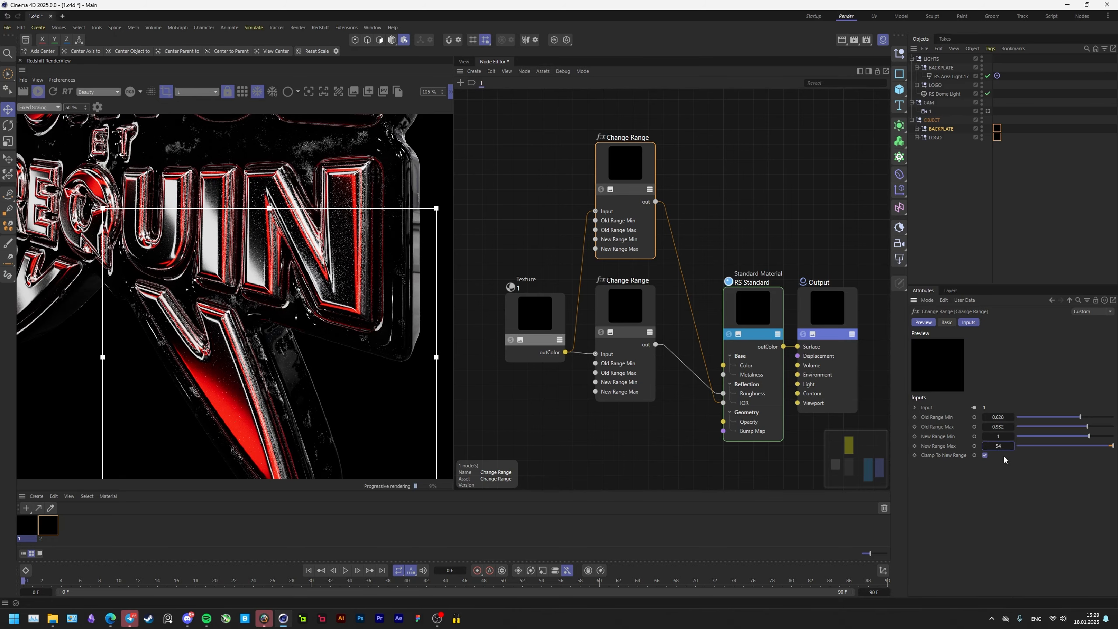
pyautogui.scroll(-3, 390, 395)
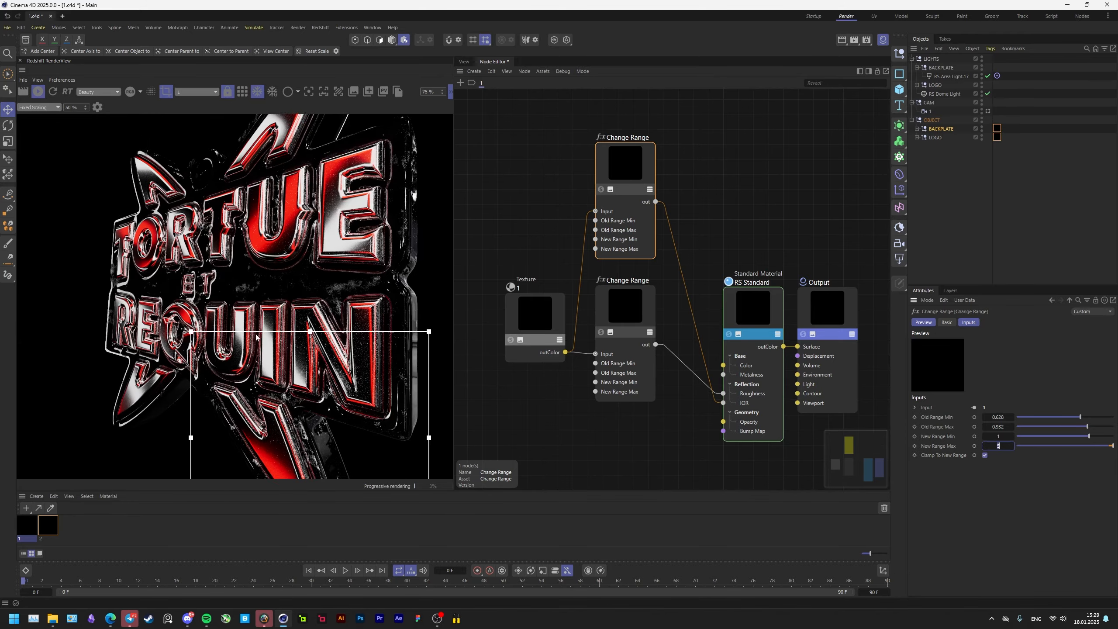
pyautogui.scroll(5, 393, 384)
pyautogui.moveTo(394, 384); pyautogui.dragTo(411, 444, button='middle')
pyautogui.scroll(-4, 370, 418)
pyautogui.moveTo(359, 420); pyautogui.dragTo(418, 432, button='middle')
# Reposition the render region over the left letters and the gap between TORTUE and REQUIN to examine the backplate's reflections.
pyautogui.moveTo(417, 431); pyautogui.dragTo(225, 387)
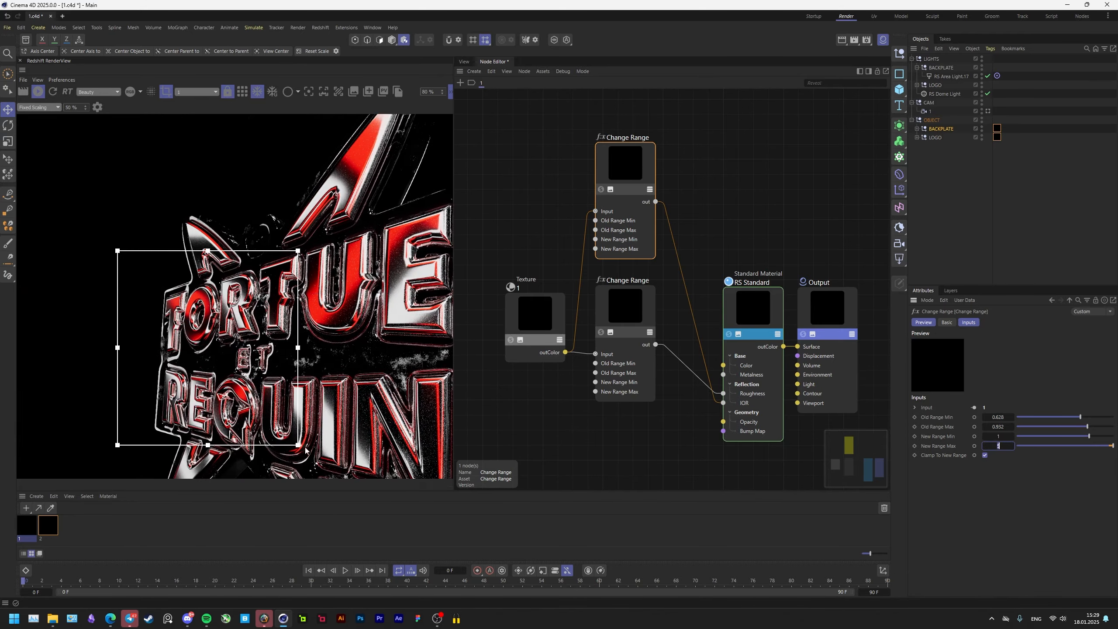
pyautogui.scroll(1, 225, 387)
pyautogui.scroll(3, 254, 353)
pyautogui.moveTo(225, 388); pyautogui.dragTo(153, 378, button='middle')
pyautogui.scroll(4, 153, 378)
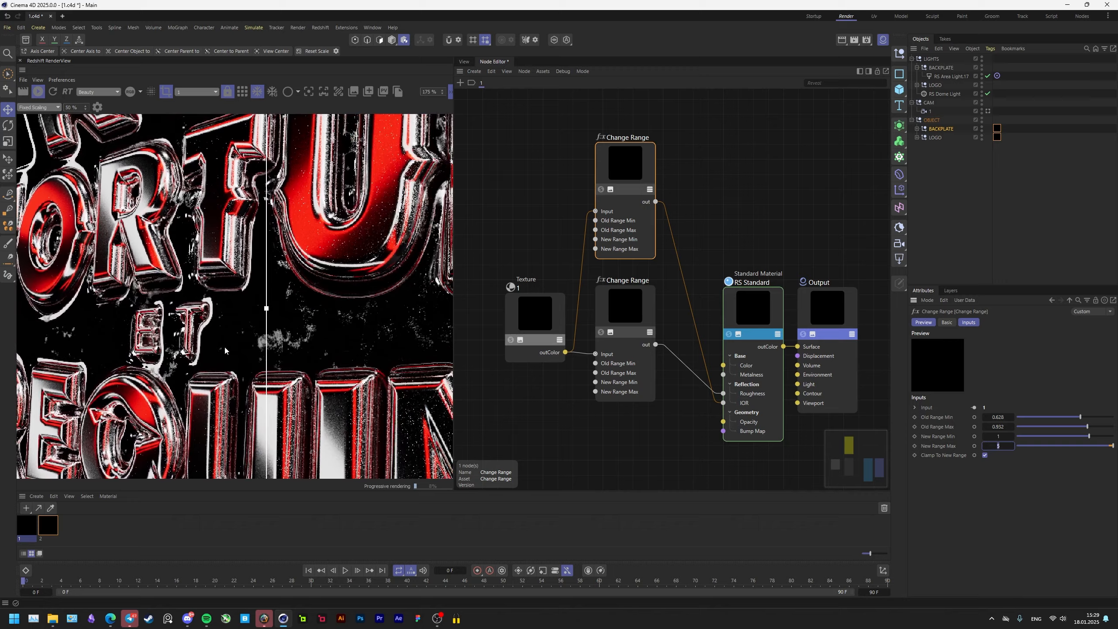
pyautogui.scroll(-5, 153, 378)
pyautogui.moveTo(163, 238); pyautogui.dragTo(179, 255)
pyautogui.moveTo(527, 423); pyautogui.dragTo(544, 427)
pyautogui.moveTo(426, 364); pyautogui.dragTo(334, 352, button='middle')
pyautogui.scroll(3, 324, 348)
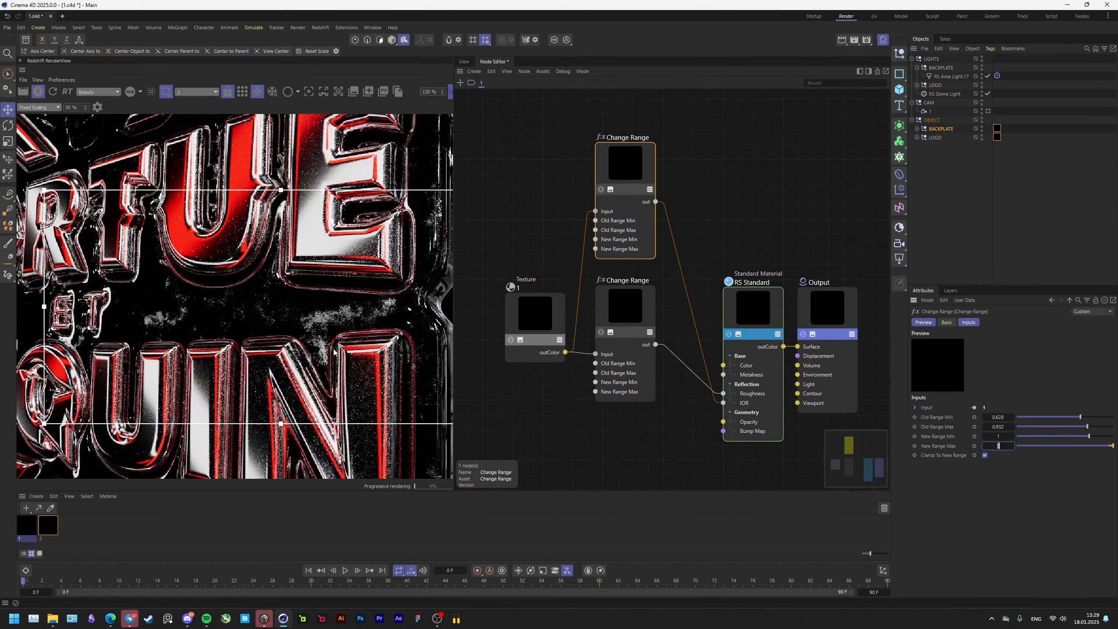
# Retune the lower Change Range's roughness contrast by setting Old Range Min to 0.9 and Old Range Max to about 0.43.
pyautogui.click(625, 308)
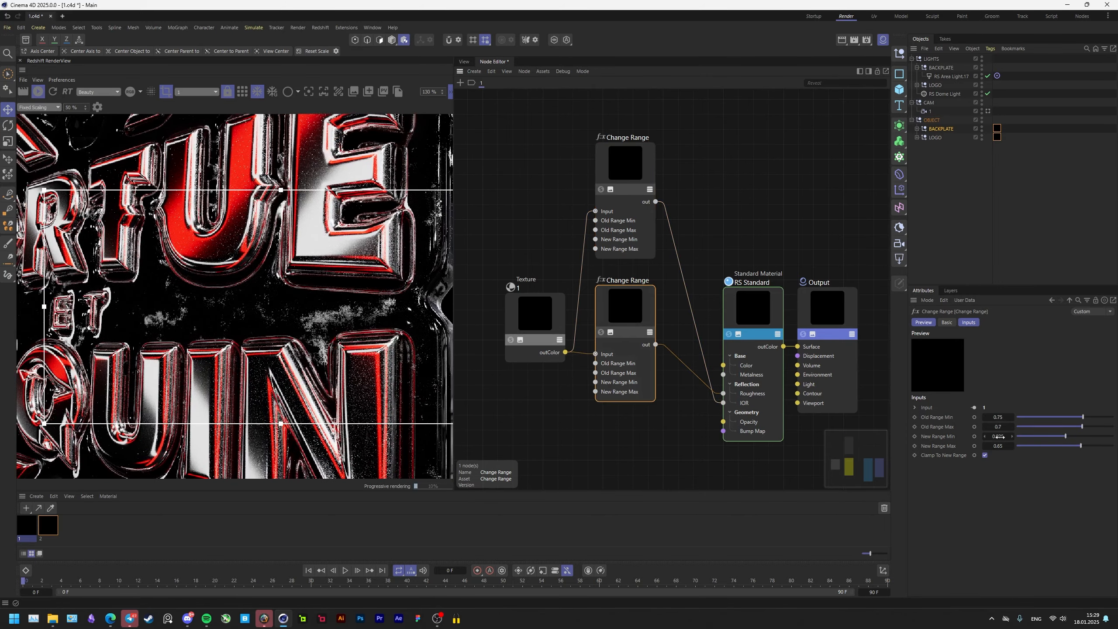
pyautogui.click(1004, 416)
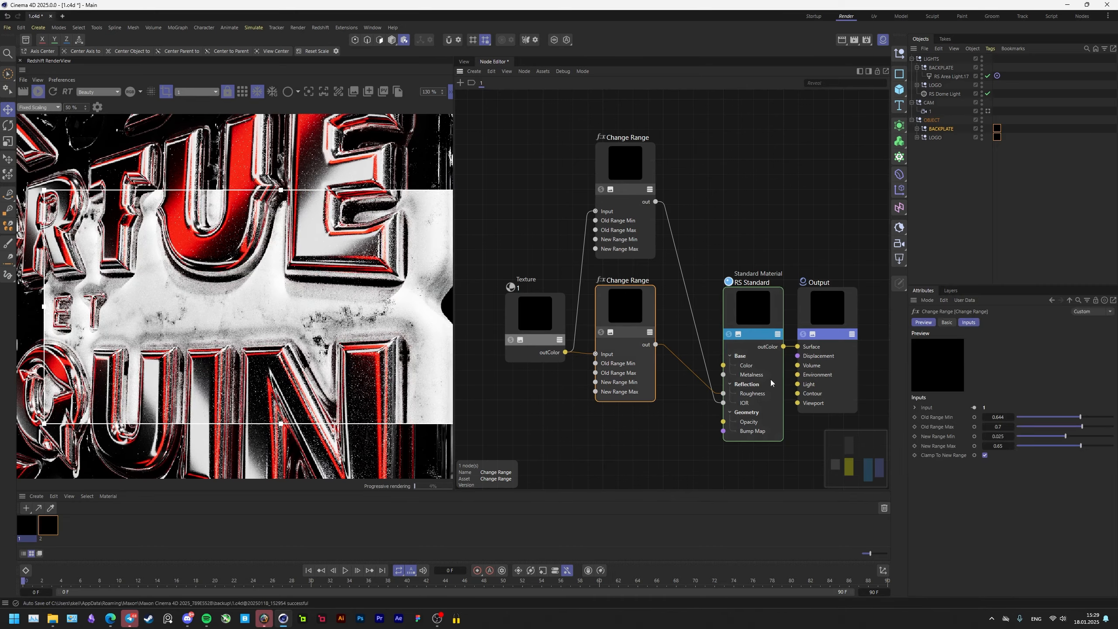
pyautogui.moveTo(1077, 419); pyautogui.dragTo(1084, 417)
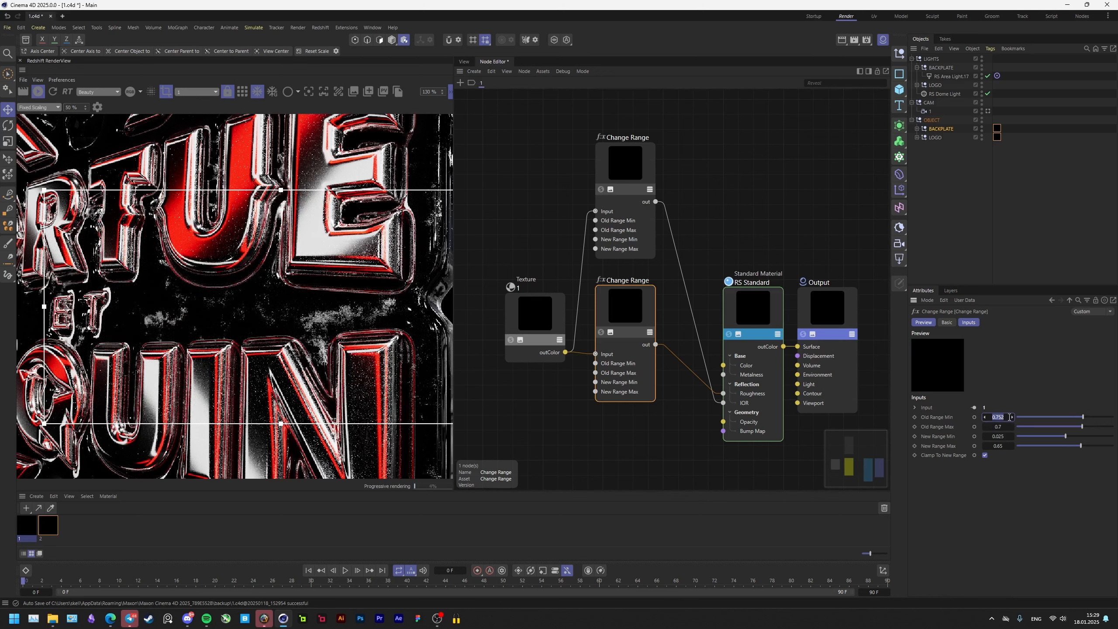
pyautogui.moveTo(1002, 418); pyautogui.dragTo(1005, 418)
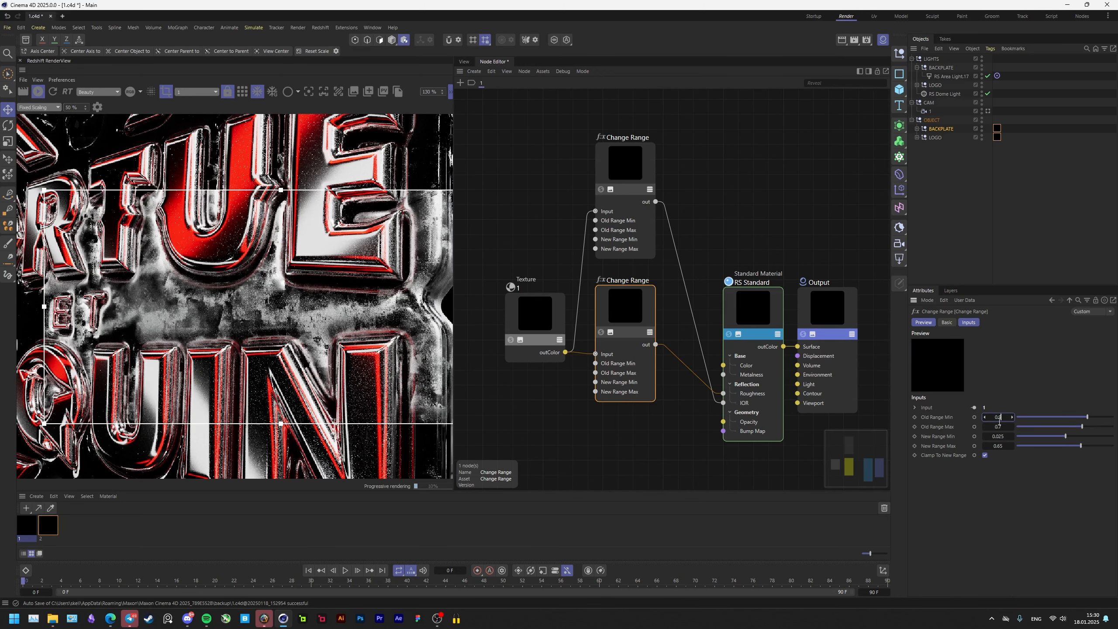
pyautogui.hotkey('ctrl', 'z')
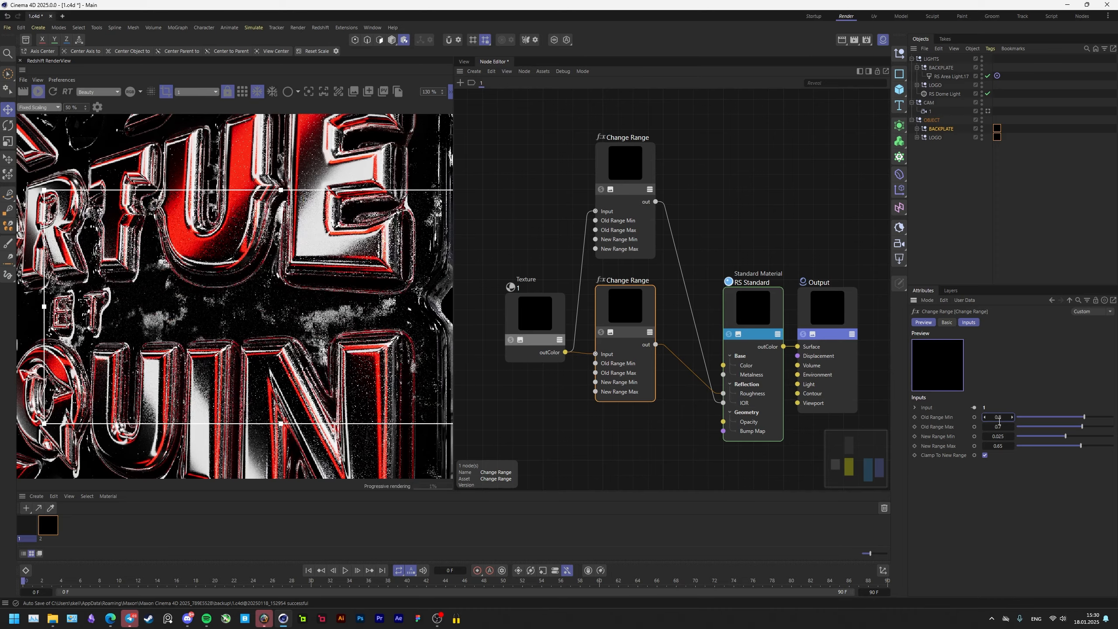
pyautogui.scroll(-2, 121, 327)
pyautogui.hotkey('ctrl', 'z')
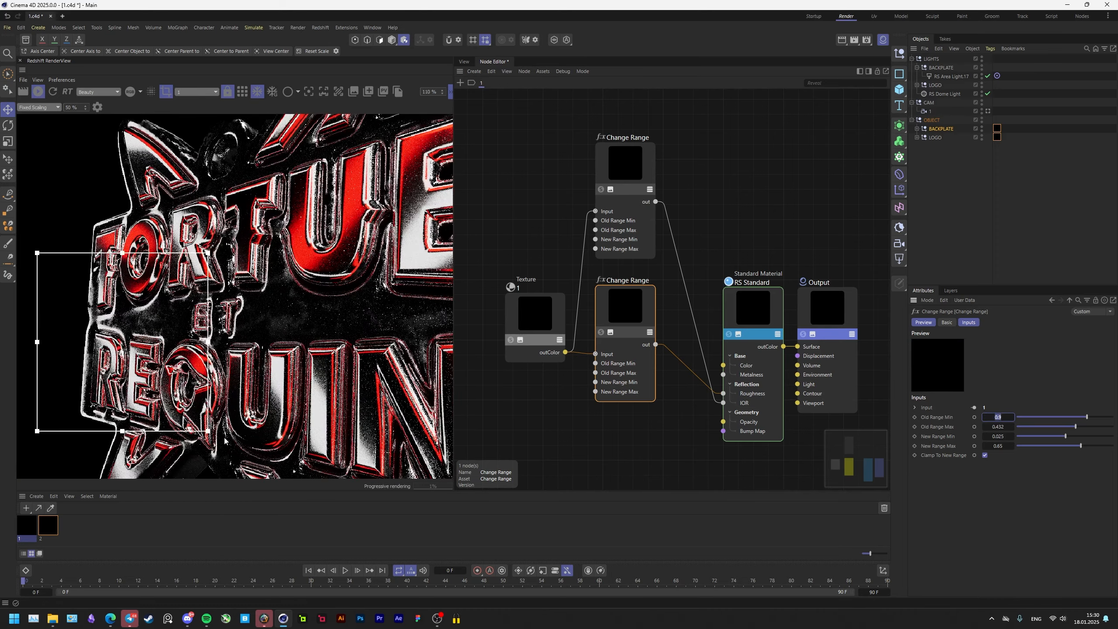
# Undo the last Old Range edits on the lower Change Range and check the logo's upper part with the render region.
pyautogui.scroll(1, 162, 328)
pyautogui.hotkey('ctrl', 'z')
pyautogui.scroll(4, 205, 313)
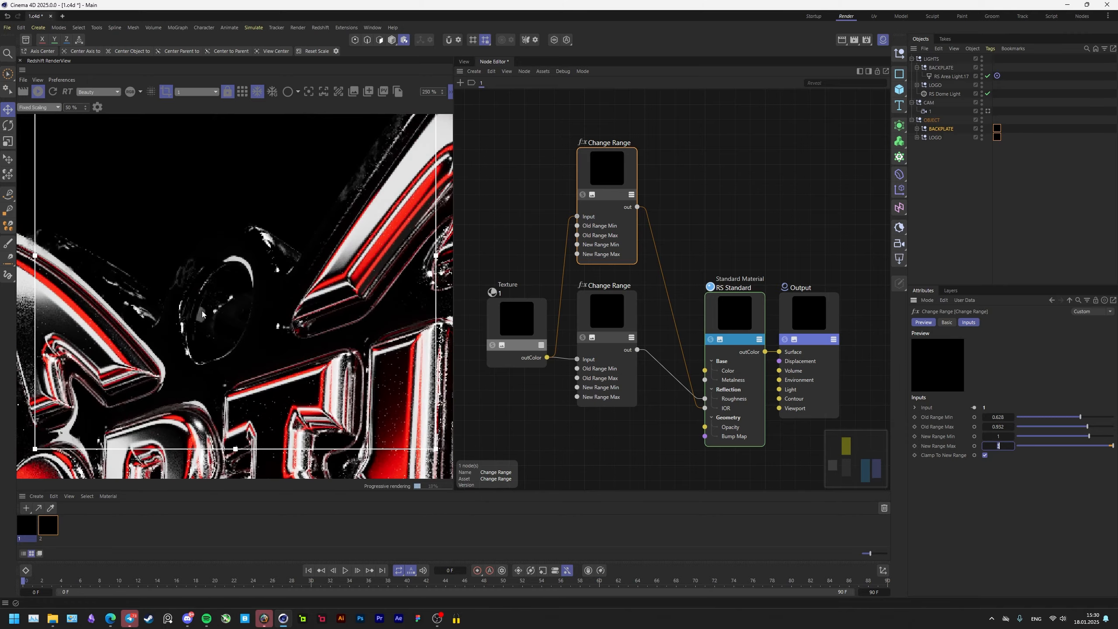
pyautogui.scroll(-3, 202, 314)
pyautogui.scroll(2, 202, 313)
pyautogui.scroll(-5, 203, 313)
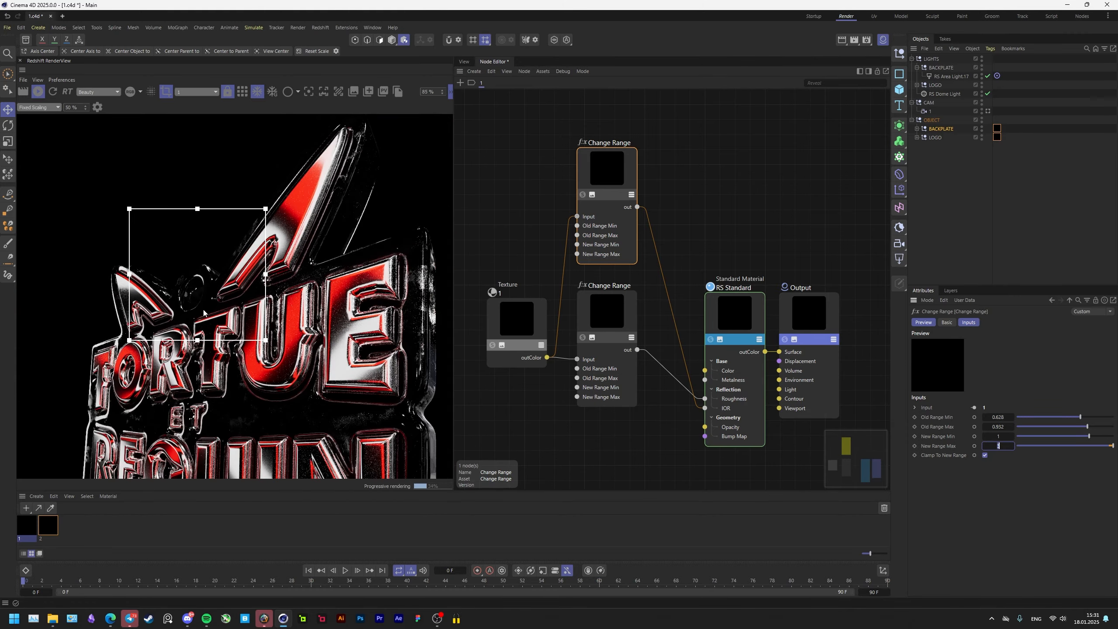
pyautogui.scroll(2, 204, 312)
pyautogui.hotkey('ctrl', 'z')
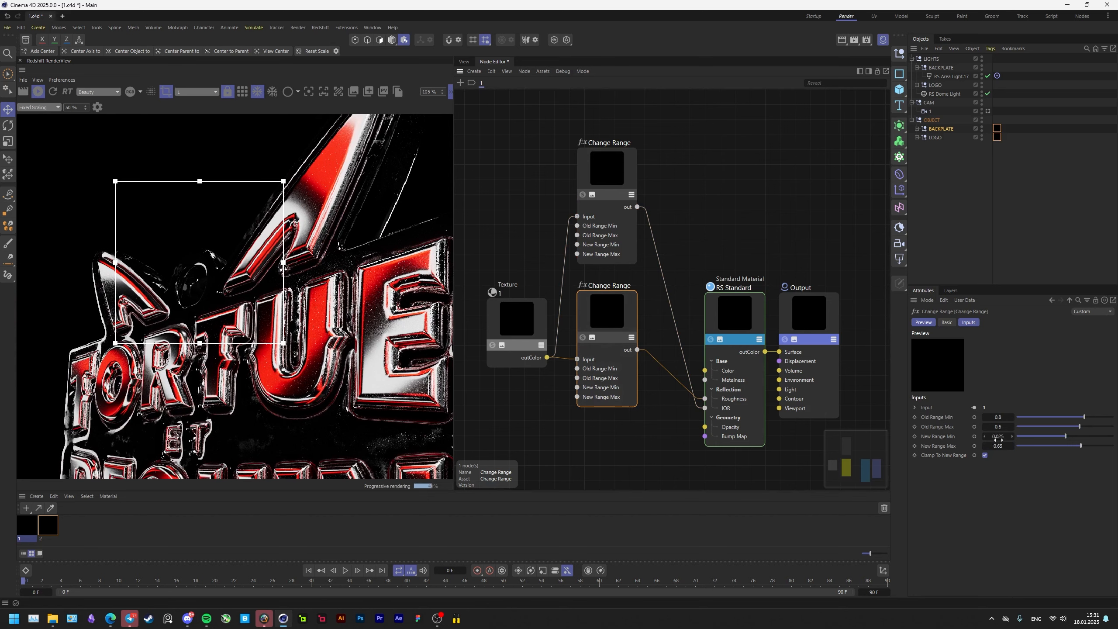
# Set the lower Change Range's New Range Min to 0.1.
pyautogui.click(1005, 436)
pyautogui.write('0.1')
pyautogui.press('Return')
# Examine the backplate's reflections across the logo with the render region over the small circle, the lower letters and the upper spike.
pyautogui.scroll(3, 240, 290)
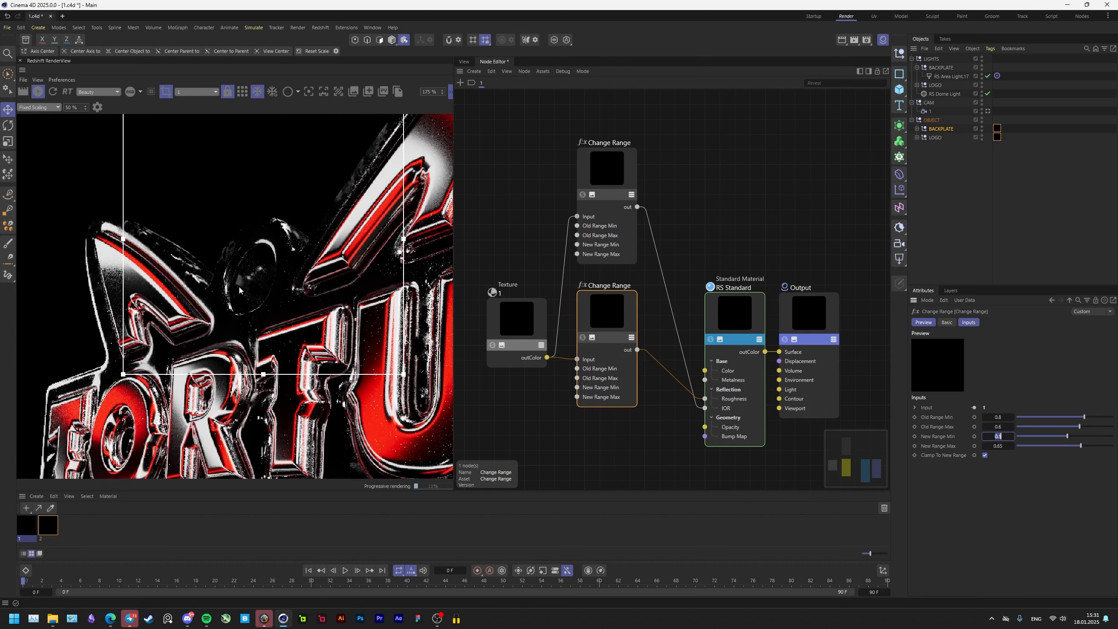
pyautogui.scroll(-4, 240, 290)
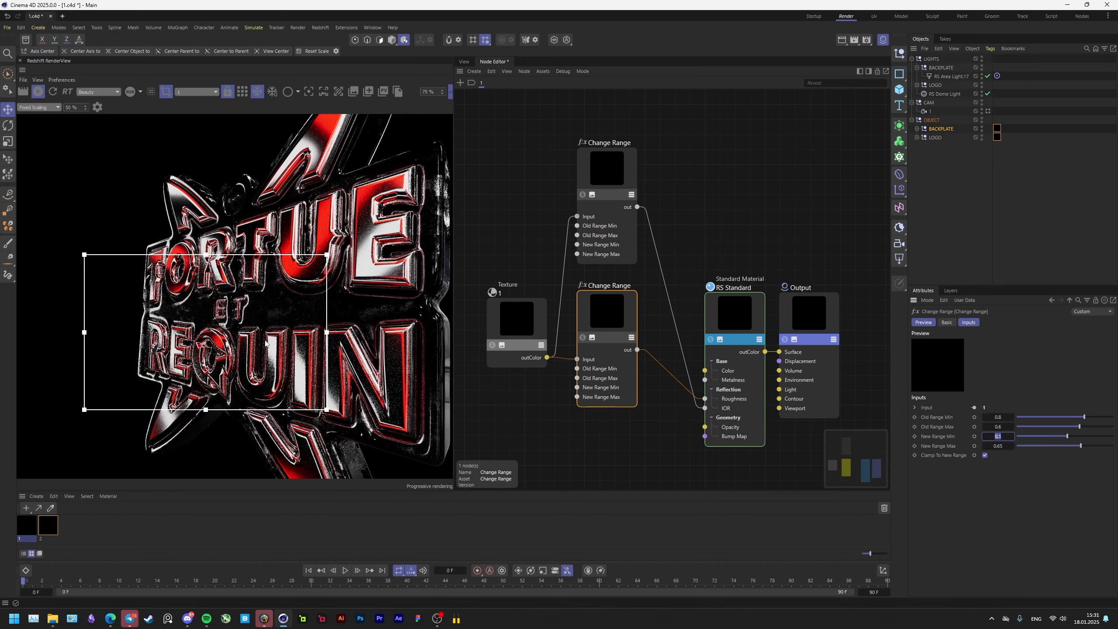
pyautogui.scroll(-1, 121, 299)
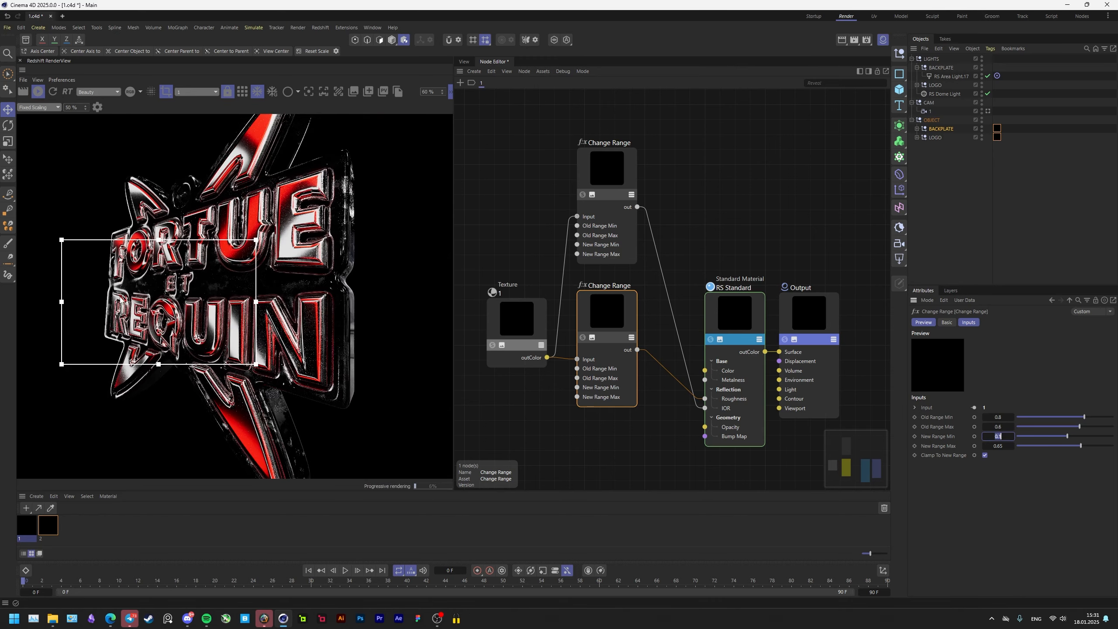
pyautogui.scroll(2, 119, 298)
pyautogui.moveTo(319, 260); pyautogui.dragTo(255, 391, button='middle')
pyautogui.scroll(-1, 238, 351)
pyautogui.scroll(-5, 288, 275)
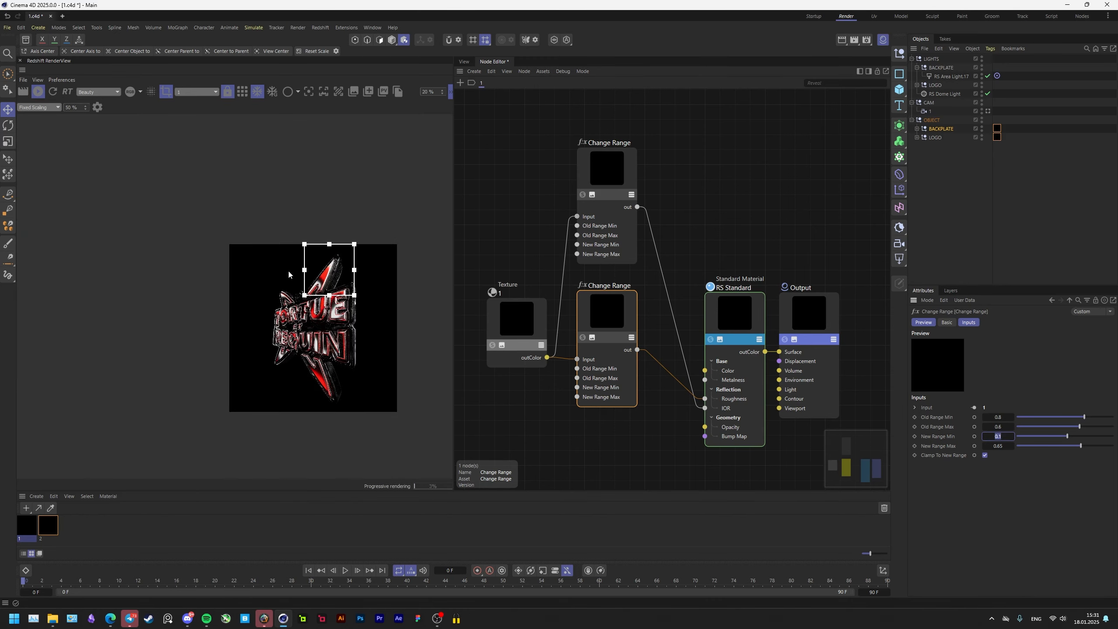
pyautogui.scroll(4, 249, 251)
pyautogui.scroll(-2, 569, 333)
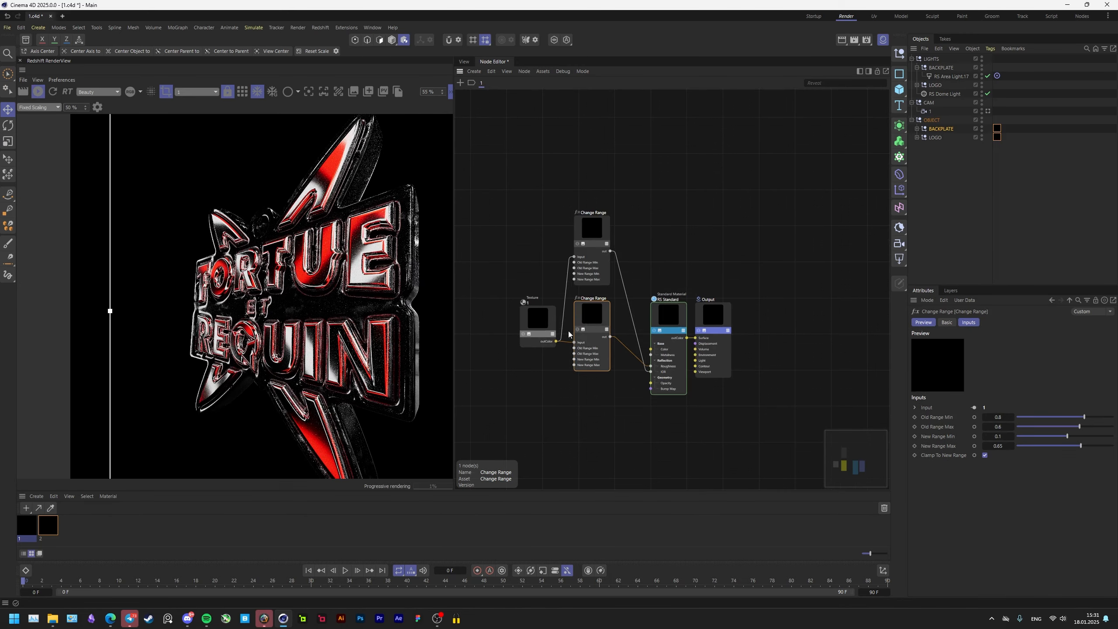
# Copy the Texture and lower Change Range nodes from material 1 into material 2 and place them beside the RS Standard node.
pyautogui.keyDown('shift'); pyautogui.click(554, 325); pyautogui.keyUp('shift')
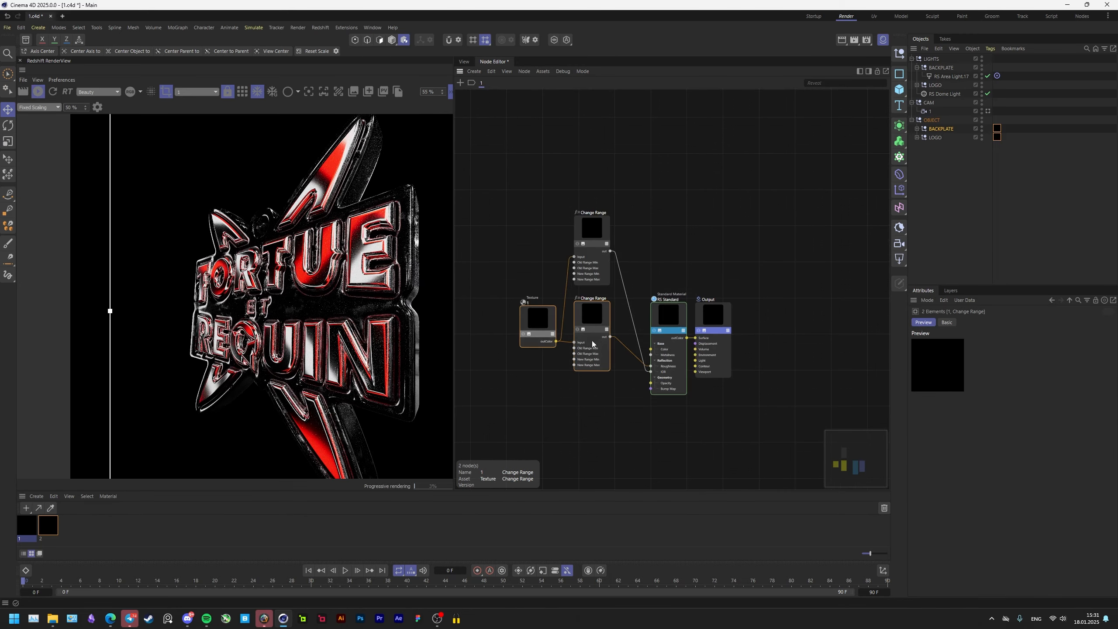
pyautogui.click(48, 524)
pyautogui.hotkey('ctrl', 'v')
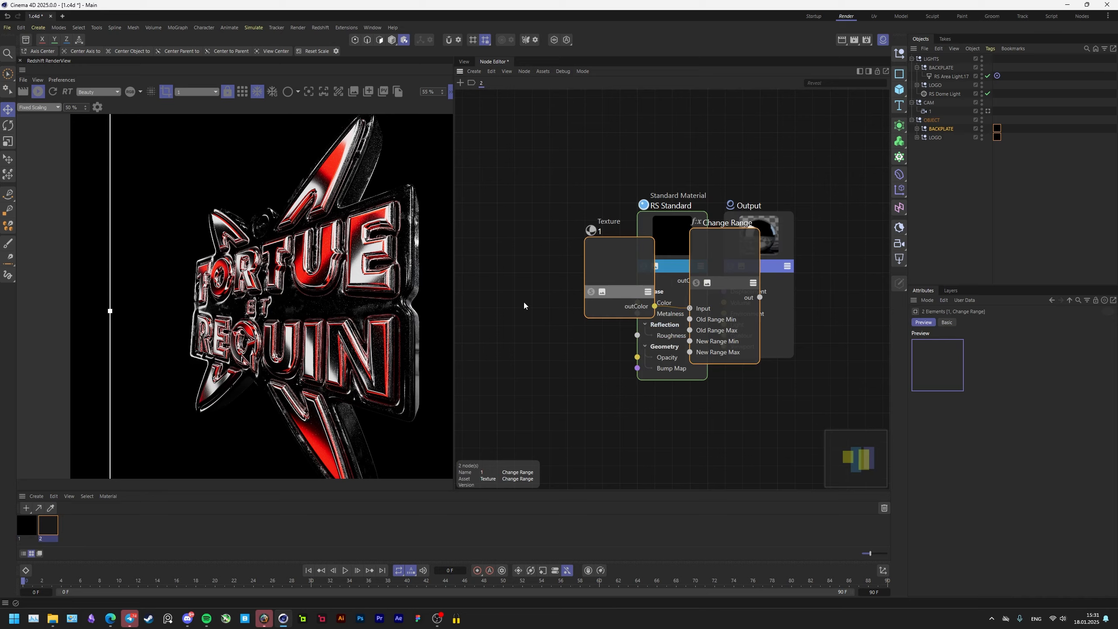
pyautogui.moveTo(587, 264); pyautogui.dragTo(452, 293)
pyautogui.click(484, 246)
# Set the first Offset value of the copied Texture node's UV remap to 0.4.
pyautogui.click(480, 289)
pyautogui.moveTo(580, 424); pyautogui.dragTo(681, 439, button='middle')
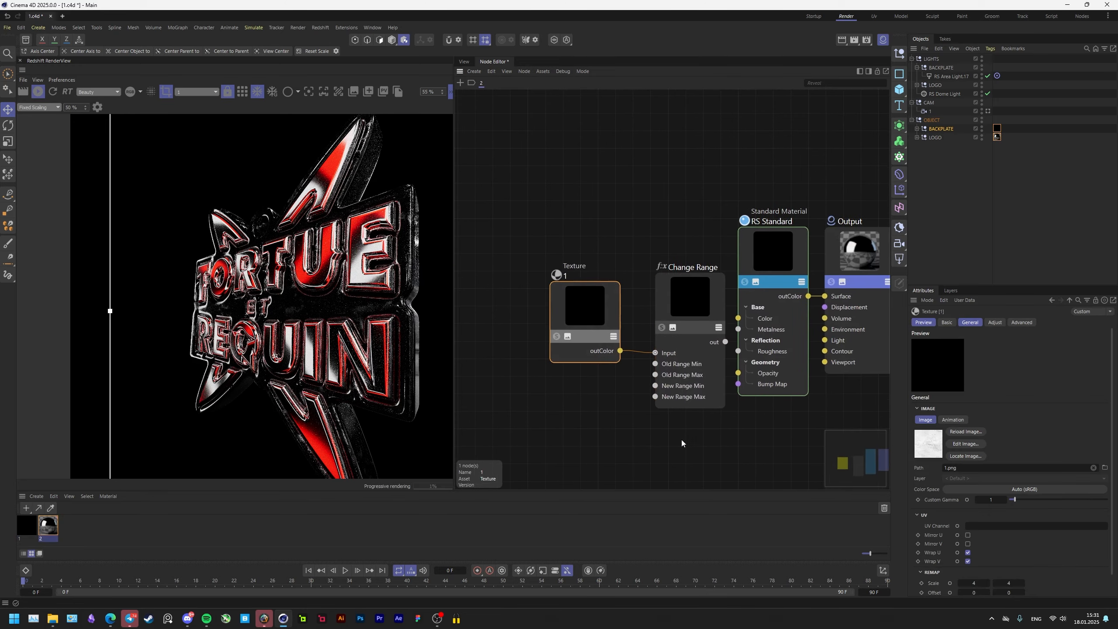
pyautogui.scroll(-2, 970, 524)
pyautogui.moveTo(972, 580); pyautogui.dragTo(990, 579)
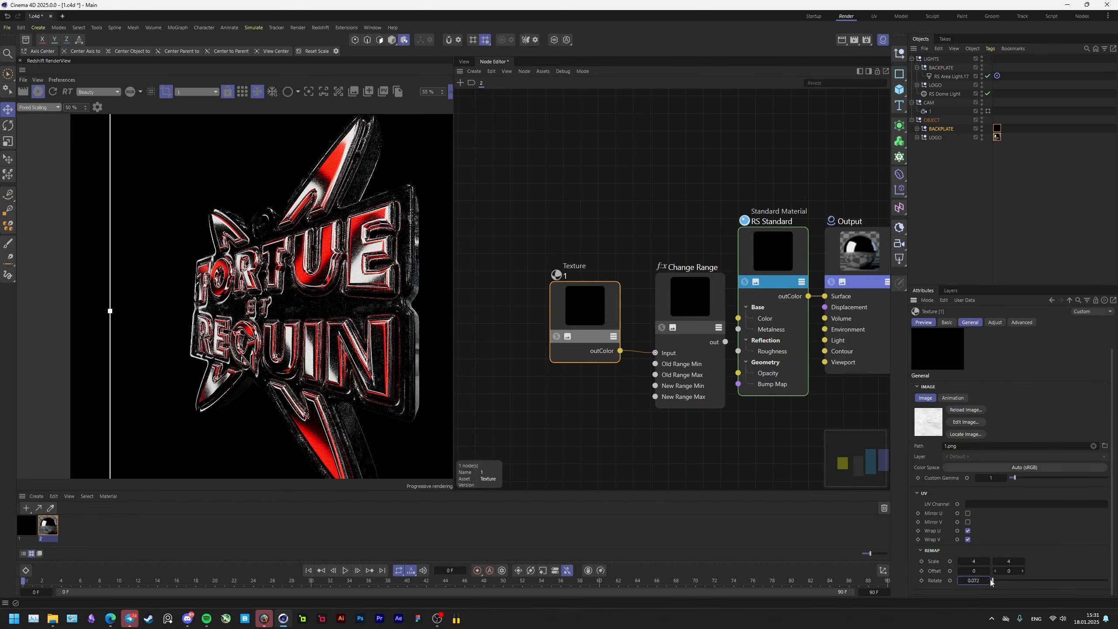
pyautogui.hotkey('ctrl', 'z')
pyautogui.click(976, 572)
pyautogui.write('1.1')
pyautogui.click(975, 572)
pyautogui.write('.4')
pyautogui.press('Return')
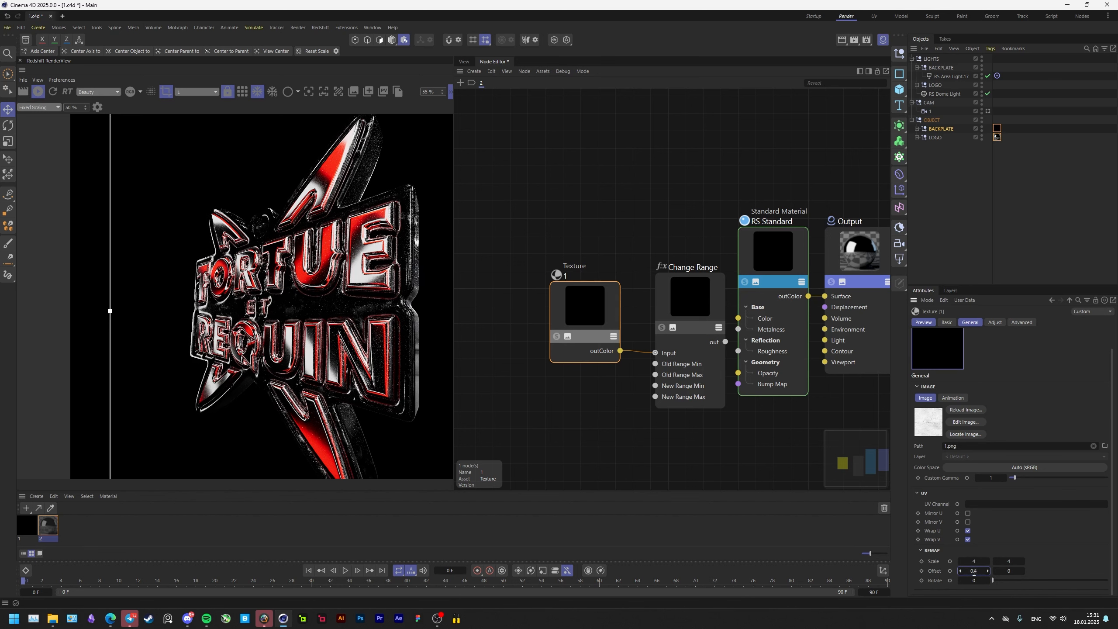
# Move the Texture and Change Range nodes away from RS Standard and connect the Change Range output to its Roughness.
pyautogui.moveTo(562, 241); pyautogui.dragTo(695, 314)
pyautogui.moveTo(704, 298); pyautogui.dragTo(589, 299)
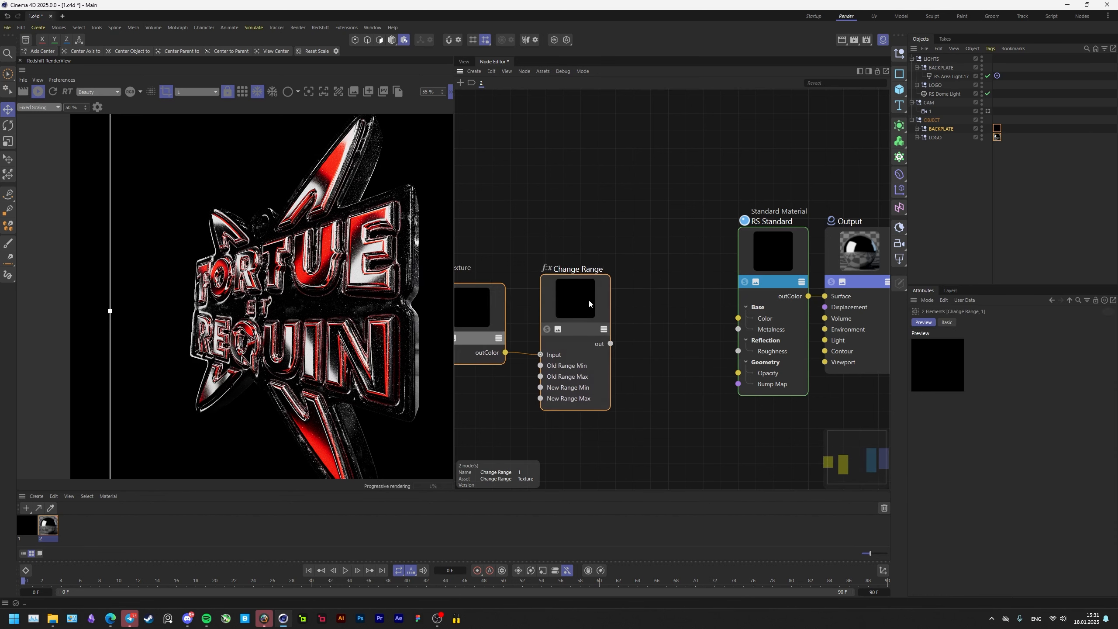
pyautogui.click(629, 308)
pyautogui.moveTo(610, 343); pyautogui.dragTo(737, 351)
pyautogui.scroll(3, 277, 328)
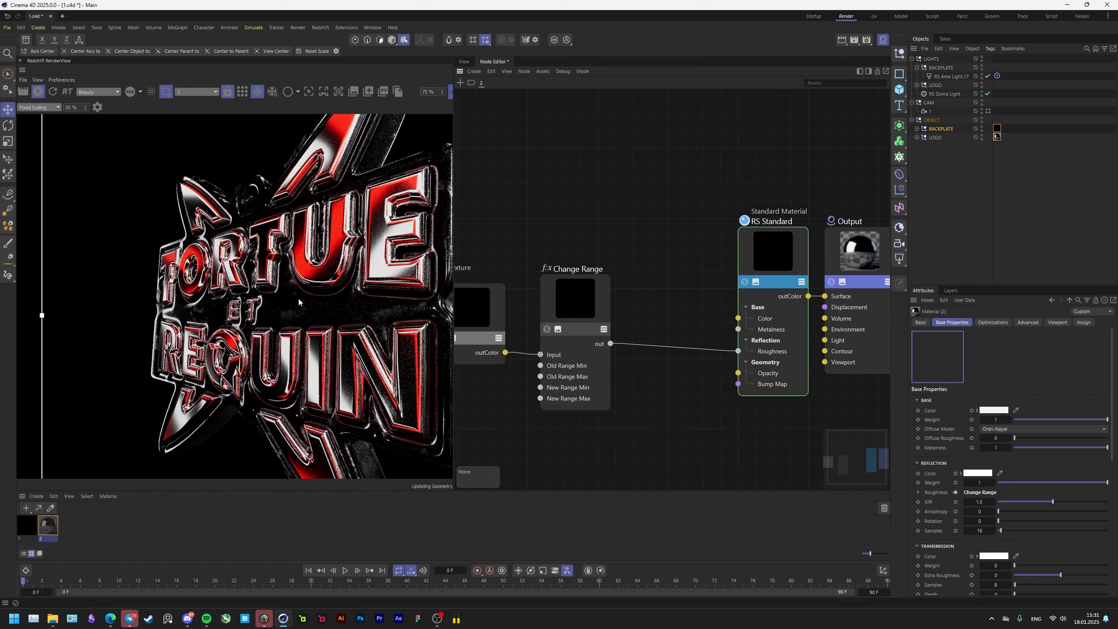
pyautogui.scroll(3, 282, 330)
# Select the Texture node in material 2, then return to the viewport and activate the Scale tool.
pyautogui.moveTo(480, 315); pyautogui.dragTo(549, 319, button='middle')
pyautogui.click(511, 320)
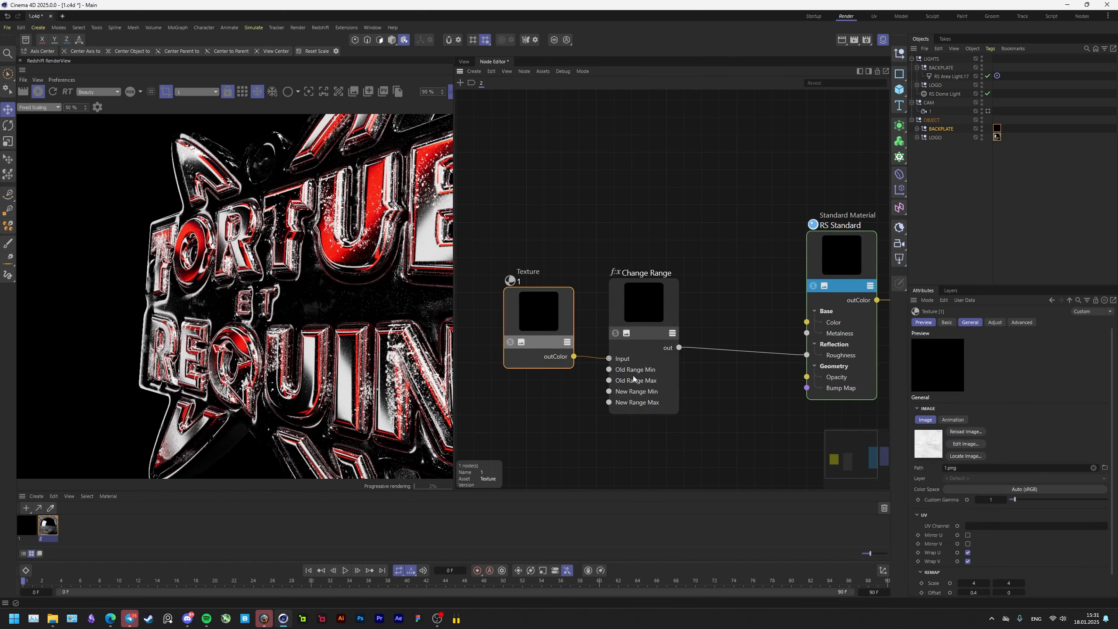
pyautogui.scroll(-1, 1083, 535)
pyautogui.click(463, 61)
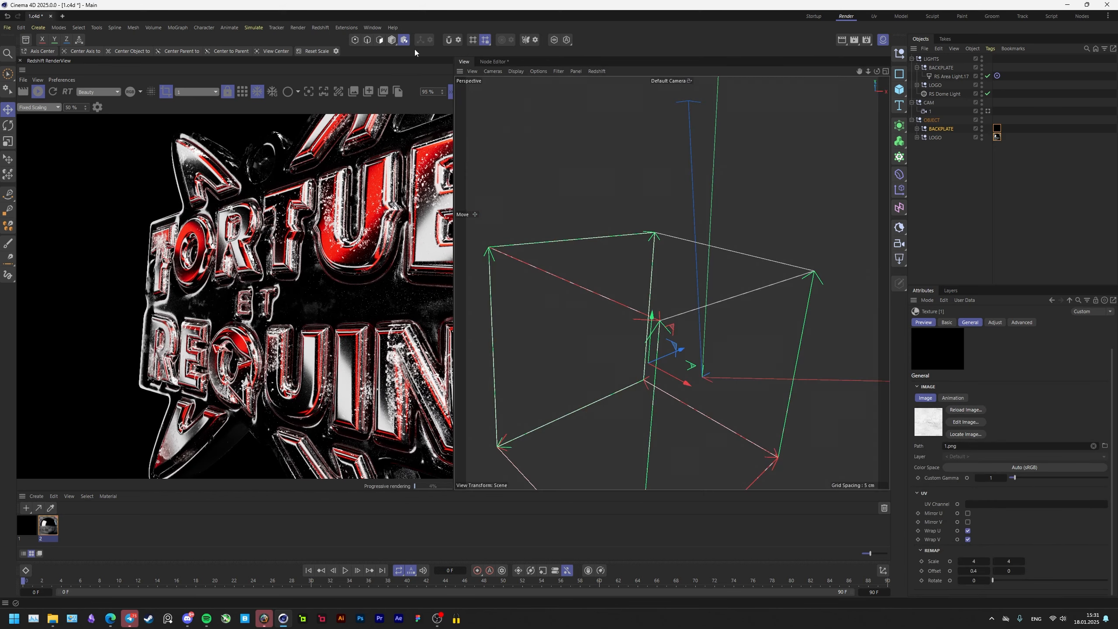
pyautogui.press('t')
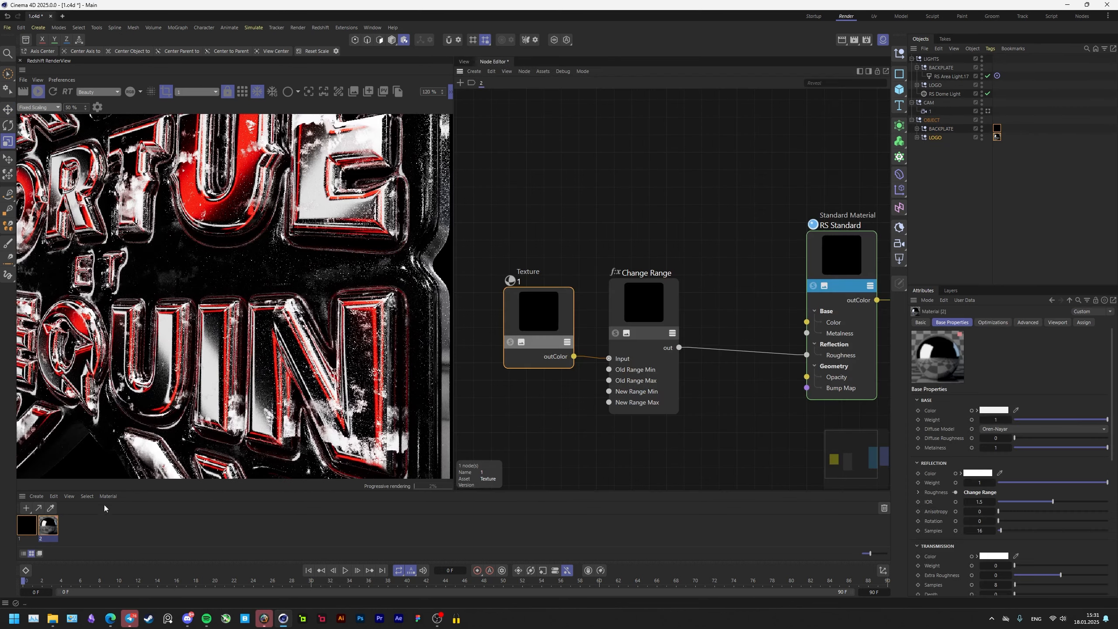
# Open the image file selection for material 2's Texture node and browse to the hdri folder.
pyautogui.moveTo(524, 299); pyautogui.dragTo(547, 296, button='middle')
pyautogui.click(548, 300)
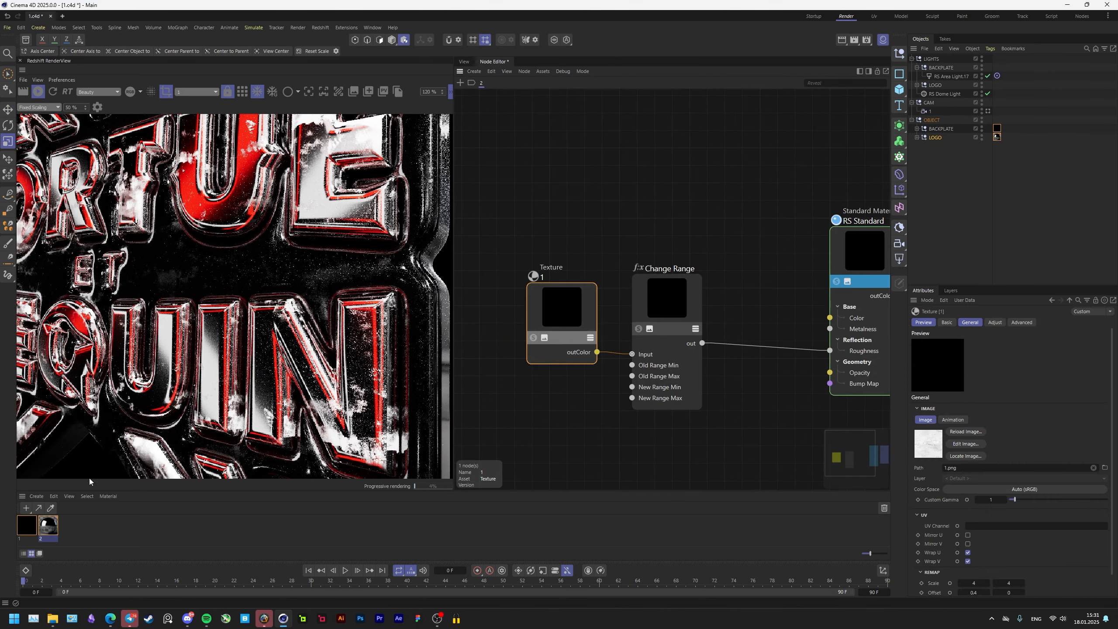
pyautogui.click(1105, 467)
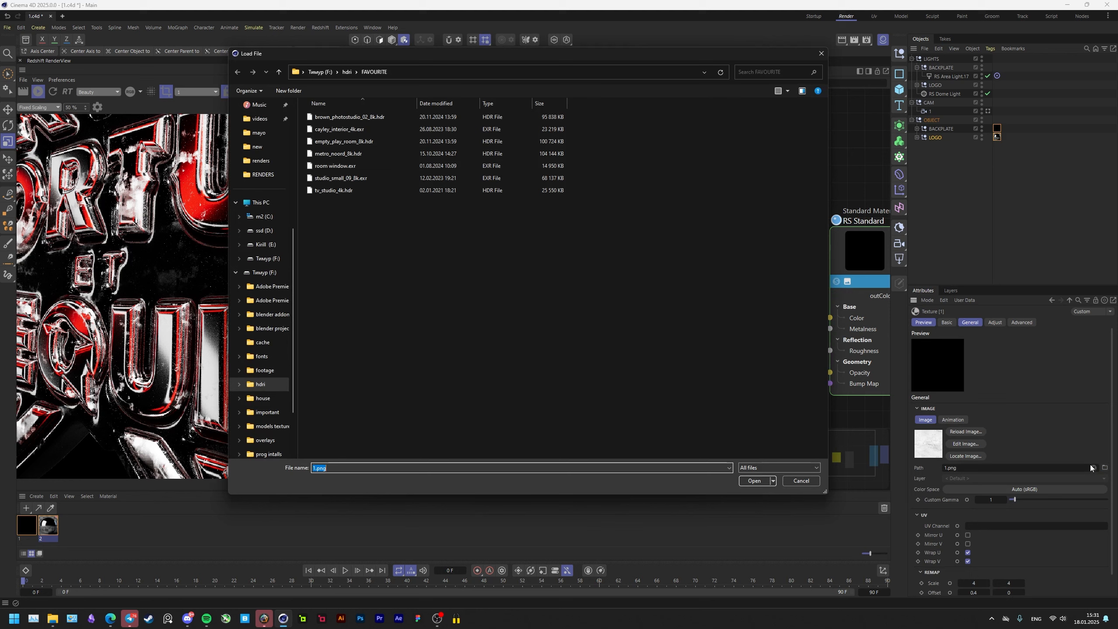
pyautogui.scroll(5, 260, 241)
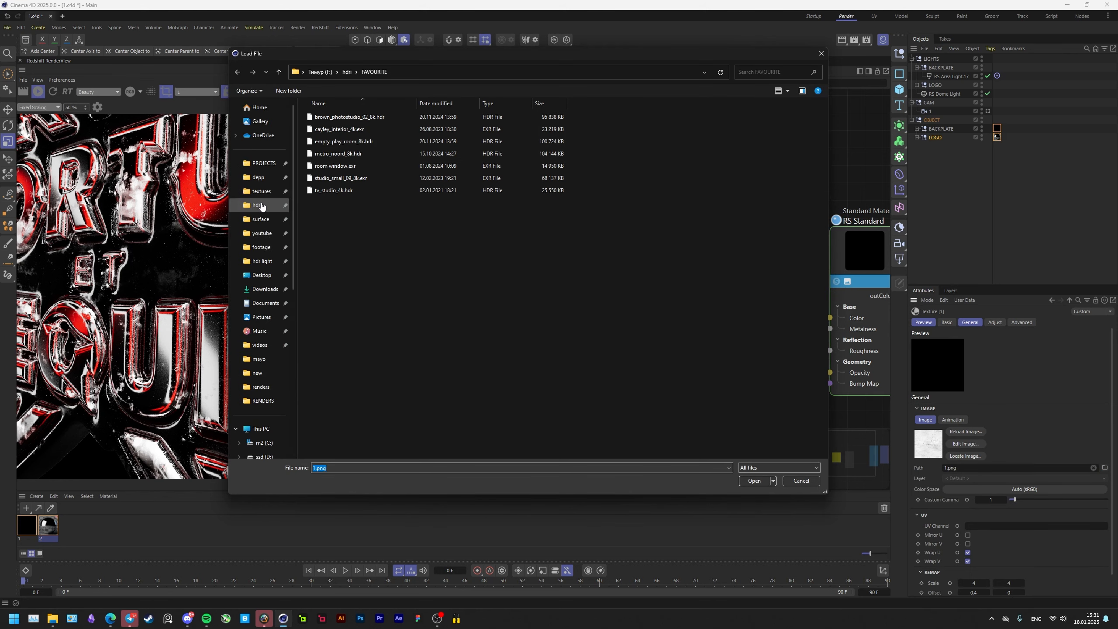
pyautogui.click(258, 205)
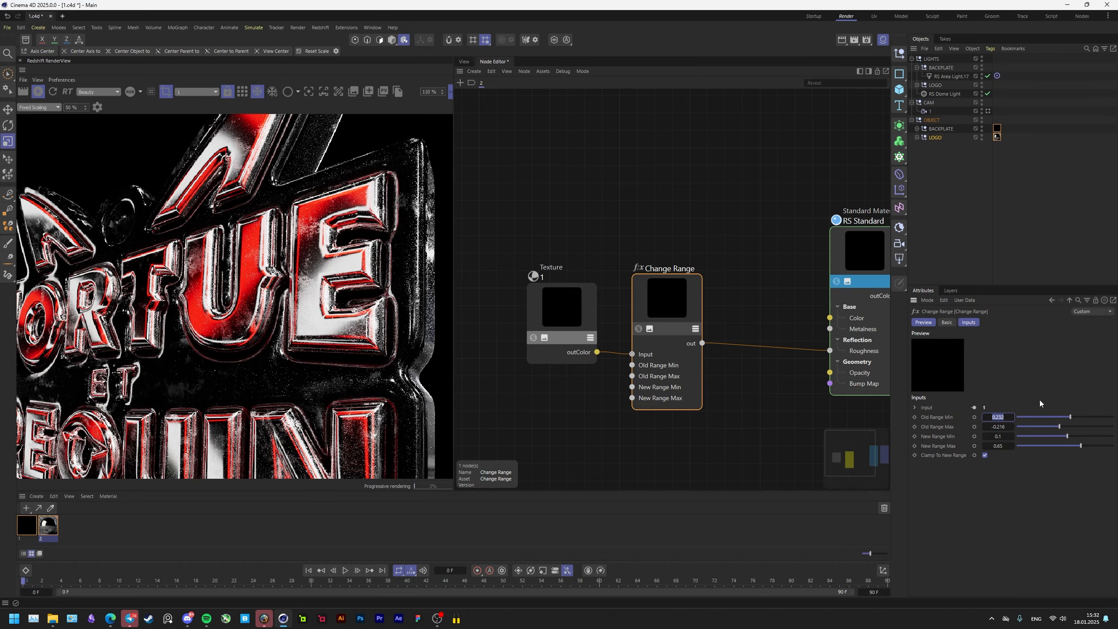
# Set material 2's Change Range Old Range Min to 0.18 and check the result with a render region over the right TORTUE letters.
pyautogui.moveTo(1070, 417); pyautogui.dragTo(1069, 417)
pyautogui.moveTo(91, 182); pyautogui.dragTo(437, 404)
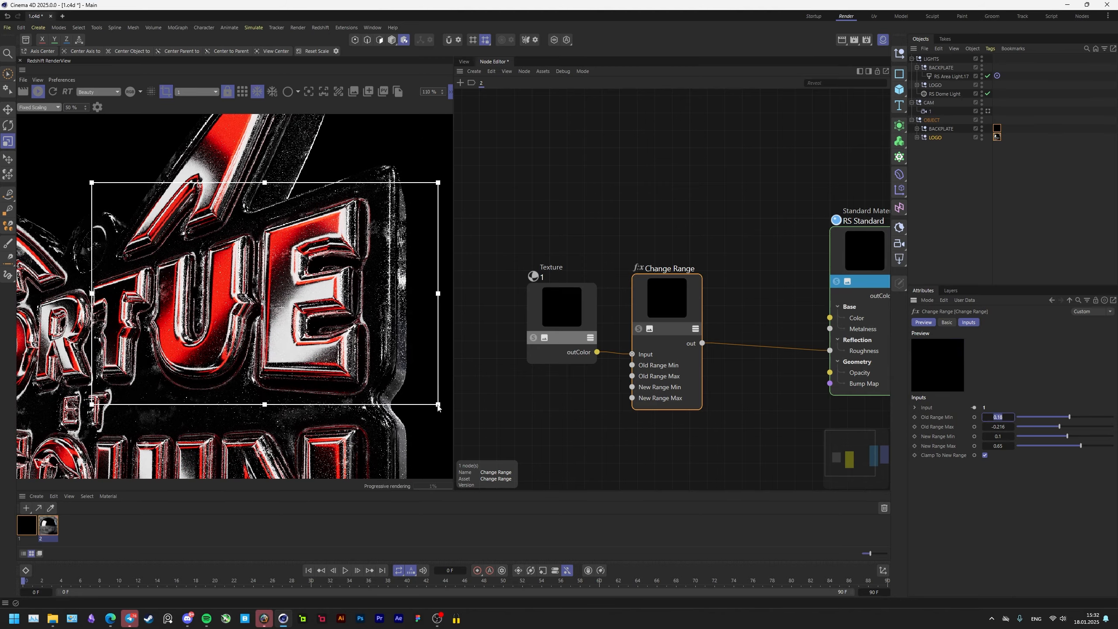
pyautogui.scroll(6, 312, 330)
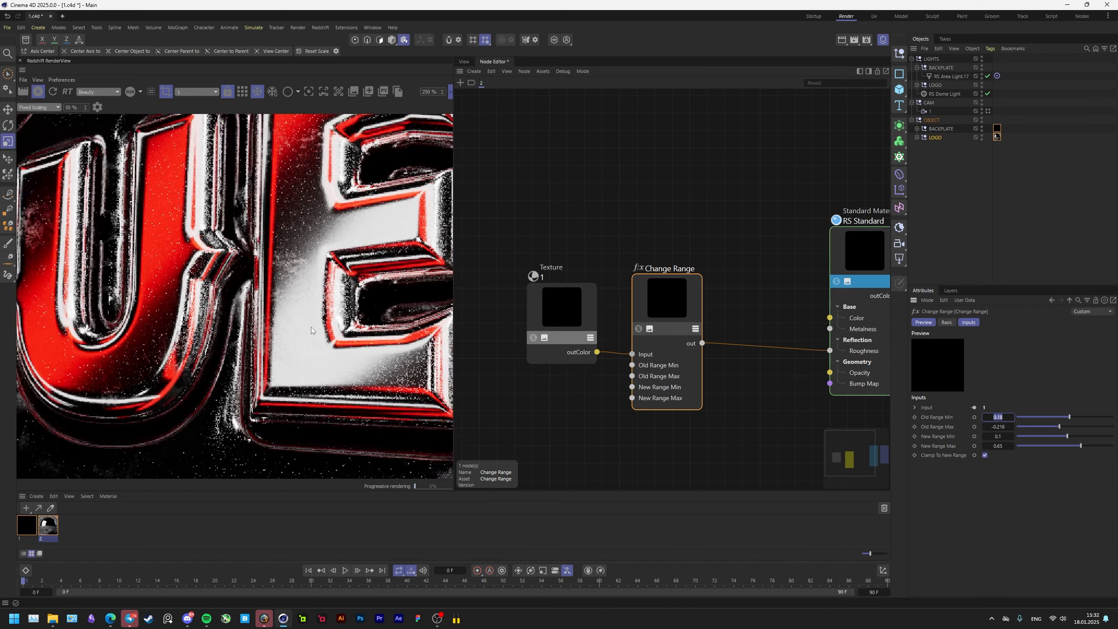
pyautogui.scroll(-7, 312, 330)
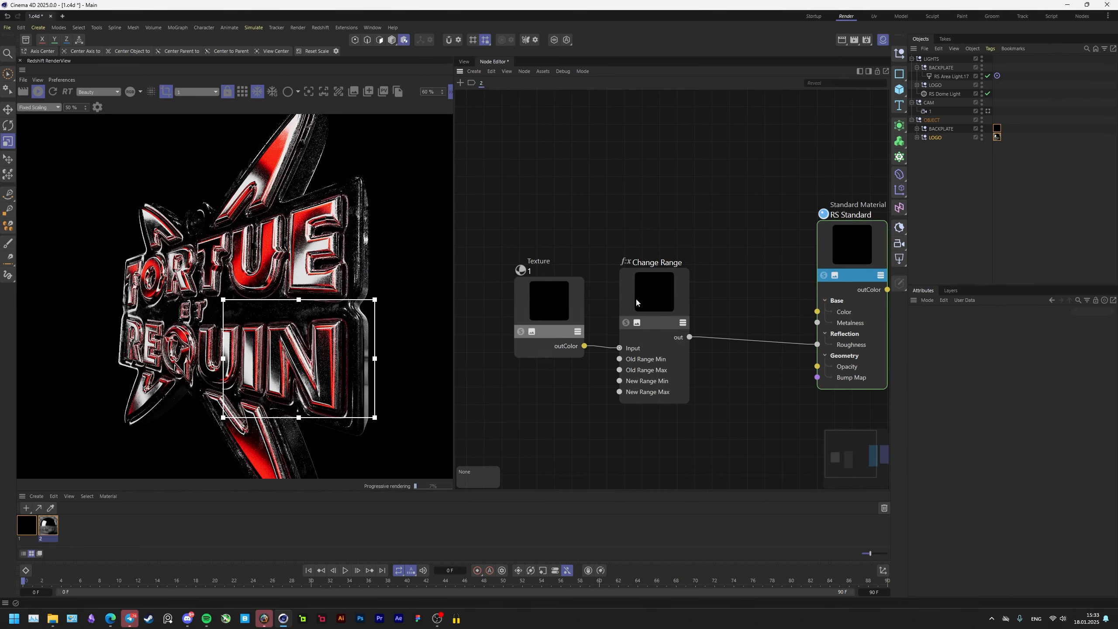
# Set the New Range Max of material 2's Change Range to 0.45 and check the whole logo in the render.
pyautogui.click(999, 446)
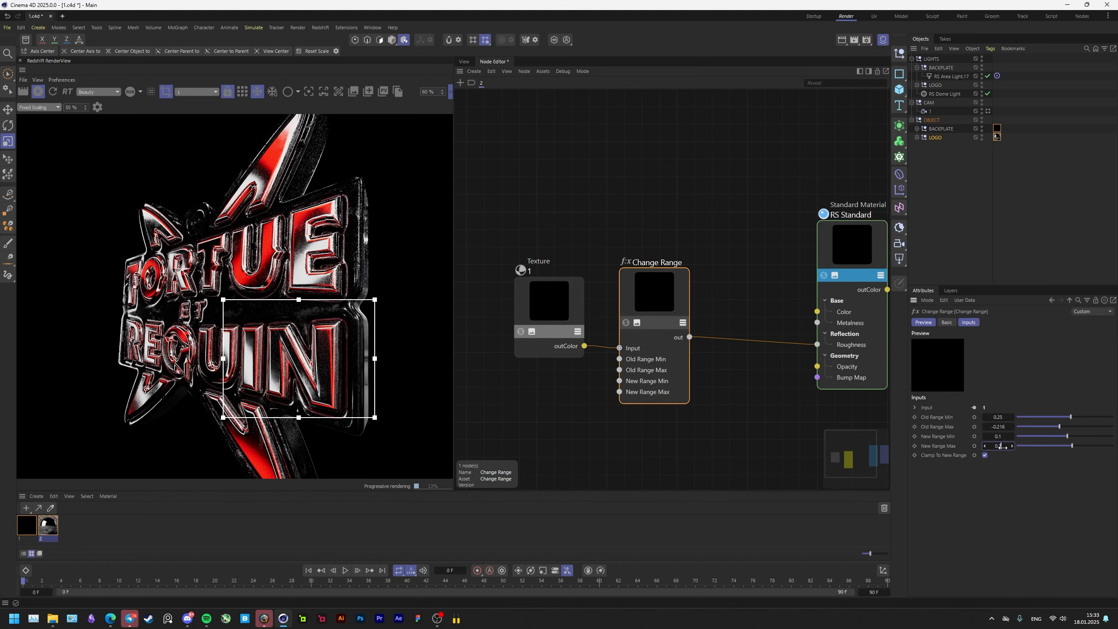
pyautogui.press('Return')
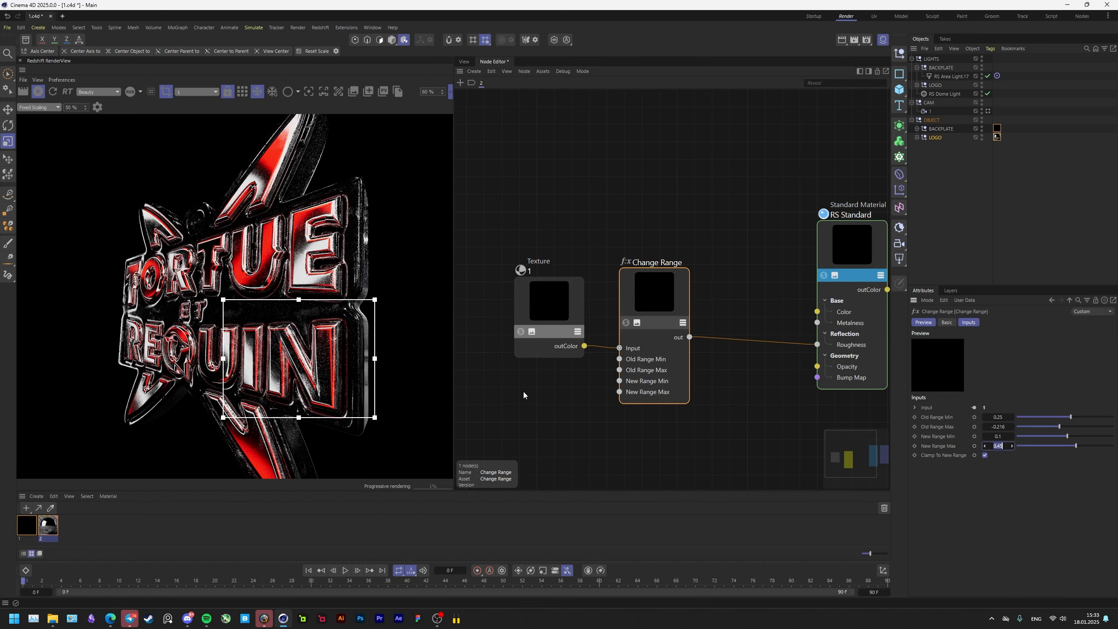
pyautogui.scroll(2, 299, 337)
pyautogui.scroll(-2, 193, 351)
pyautogui.scroll(-3, 98, 227)
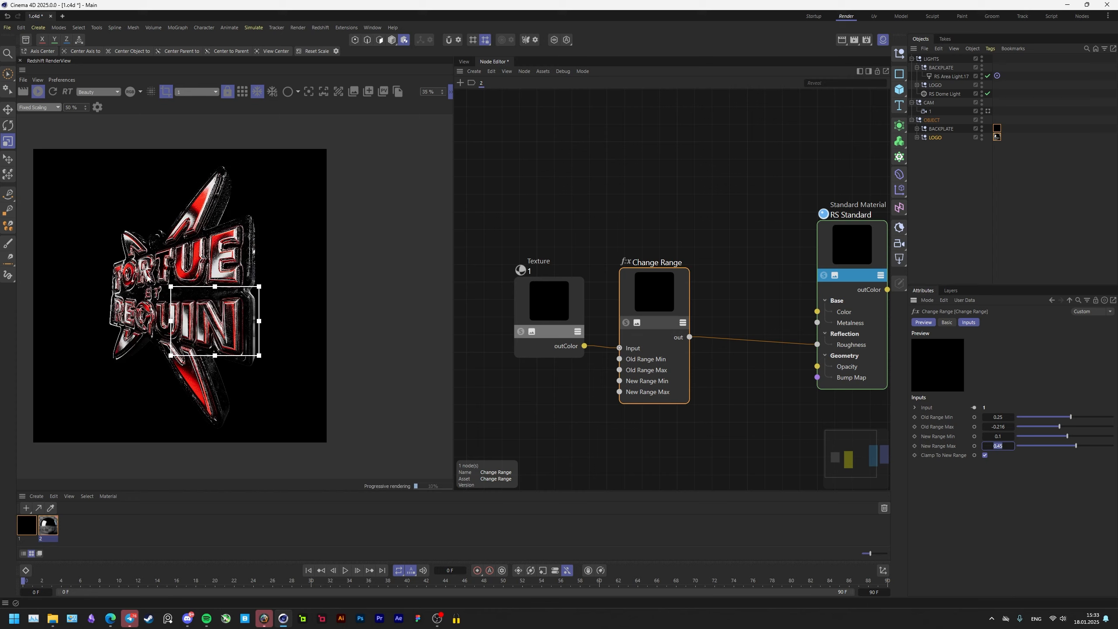
pyautogui.scroll(2, 215, 283)
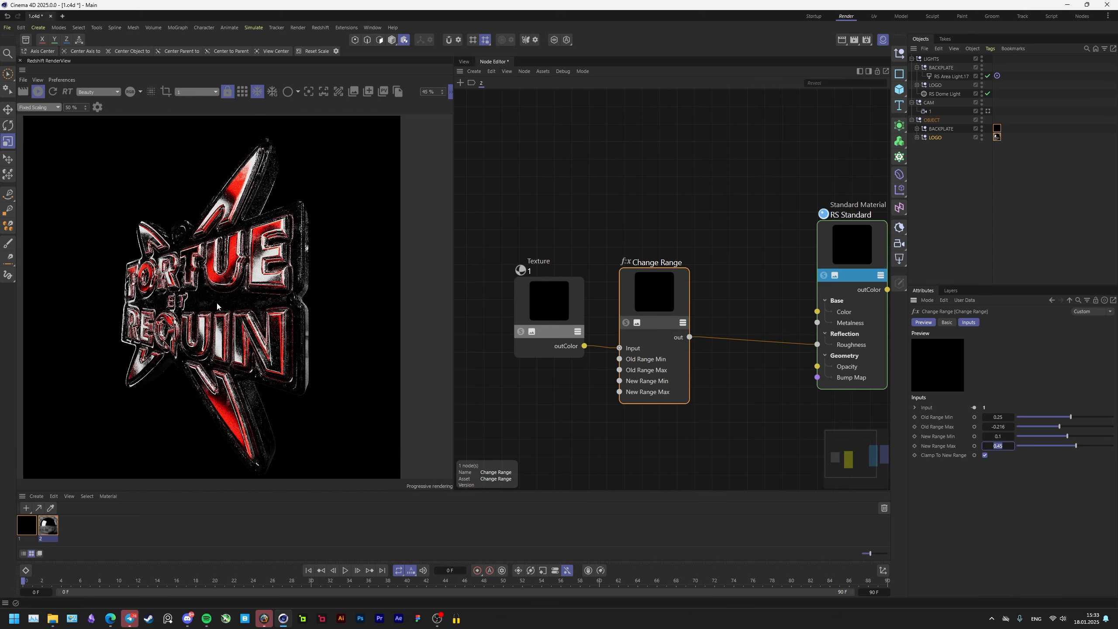
# Bring back the 3D viewport and examine the complete logo in the render view.
pyautogui.click(464, 61)
pyautogui.scroll(4, 265, 288)
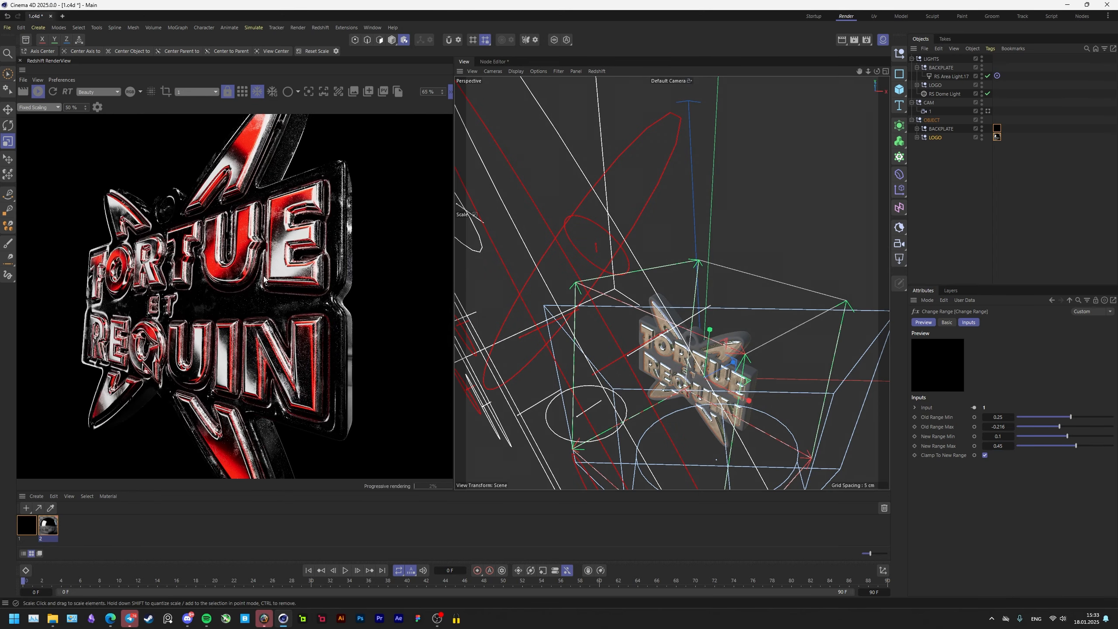
pyautogui.moveTo(278, 289); pyautogui.dragTo(301, 292, button='middle')
pyautogui.scroll(-3, 309, 255)
pyautogui.scroll(-1, 303, 271)
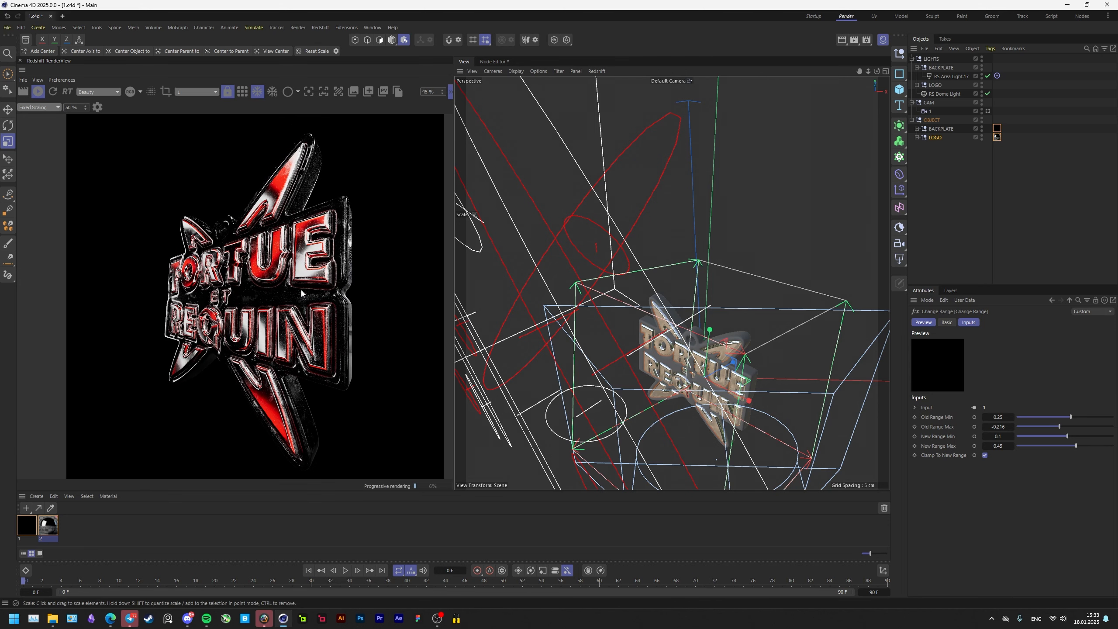